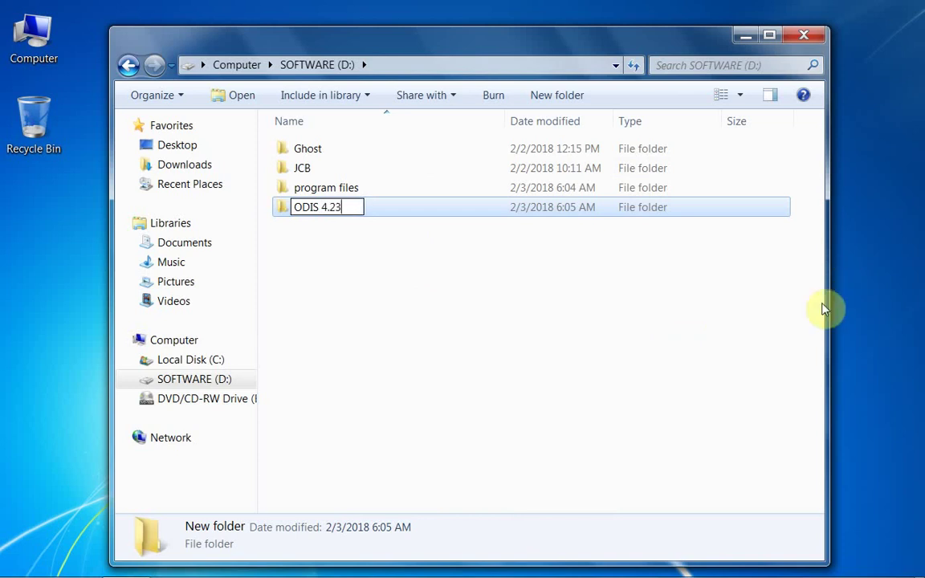
Finish naming the new D: folder 'ODIS 4.23', open it, and open a Computer window
{"action": "left_click", "coordinate": [645, 330]}
{"action": "double_click", "coordinate": [297, 210]}
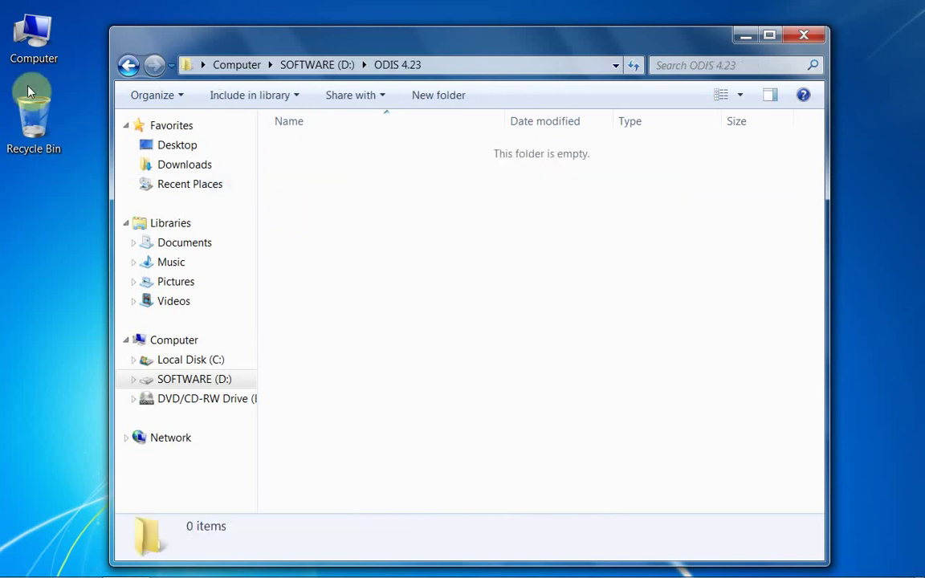
{"action": "right_click", "coordinate": [30, 48]}
{"action": "left_click", "coordinate": [58, 57]}
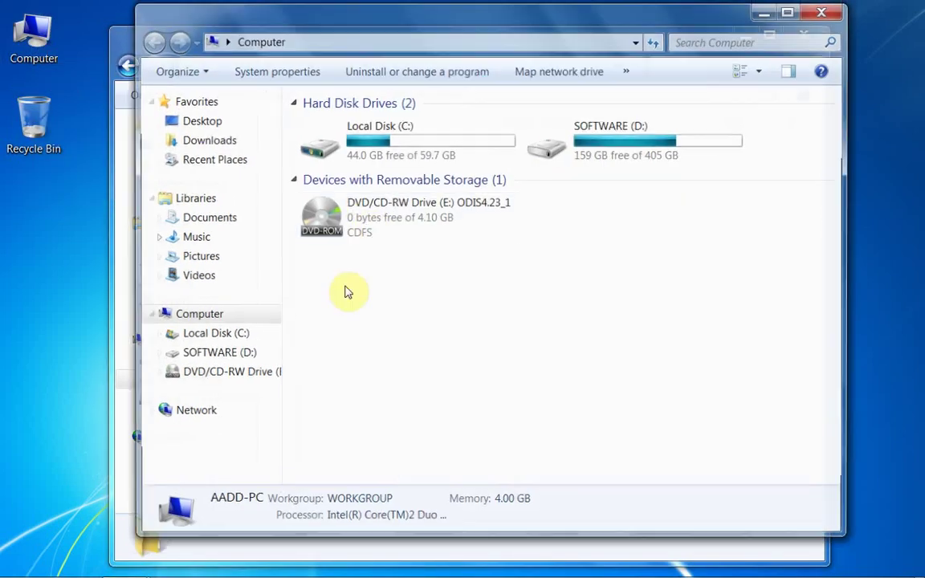
Copy update_ODIS_4_2_3_EU.part01–part06 from the first disc into the ODIS 4.23 folder
{"action": "right_click", "coordinate": [364, 227]}
{"action": "left_click", "coordinate": [398, 239]}
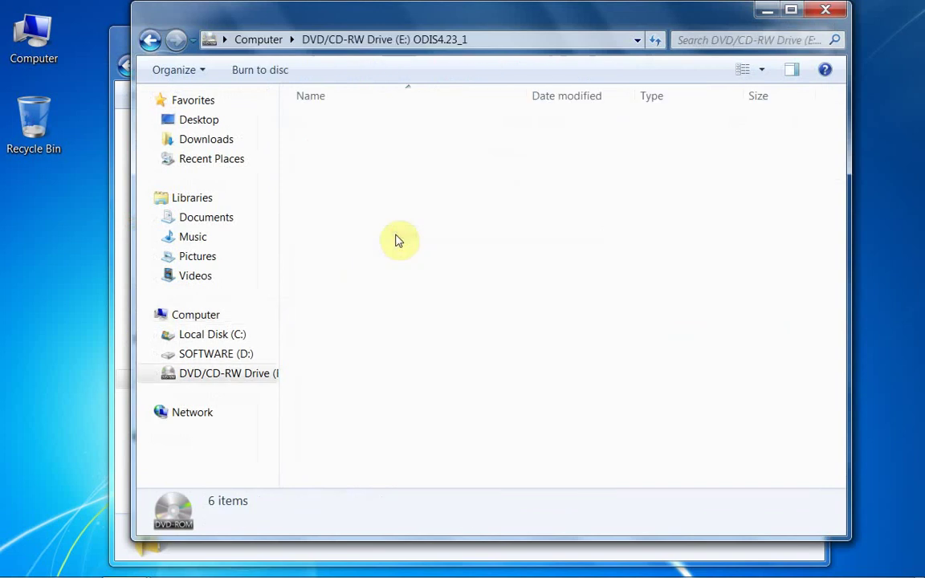
{"action": "left_click_drag", "start_coordinate": [448, 279], "coordinate": [303, 149]}
{"action": "right_click", "coordinate": [313, 152]}
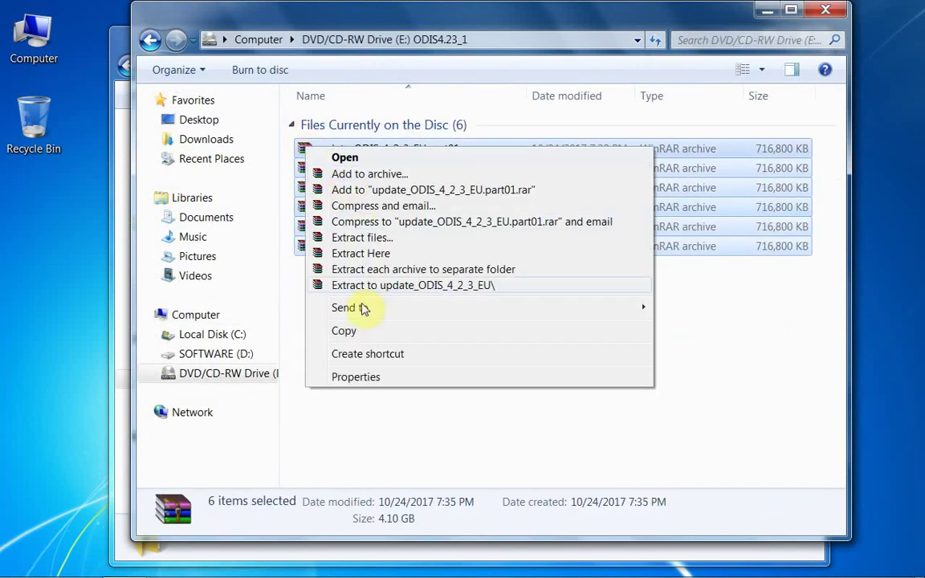
{"action": "left_click", "coordinate": [351, 331]}
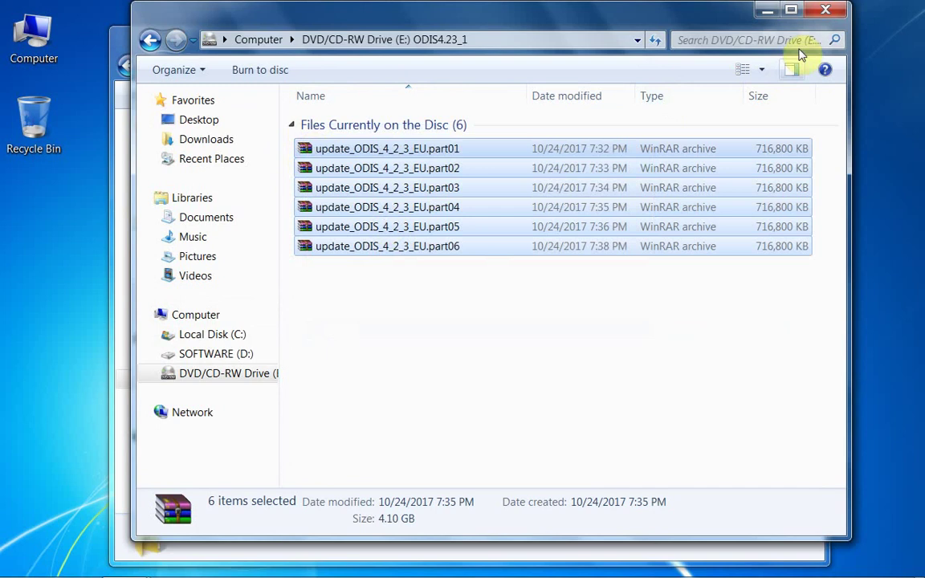
{"action": "left_click", "coordinate": [766, 16]}
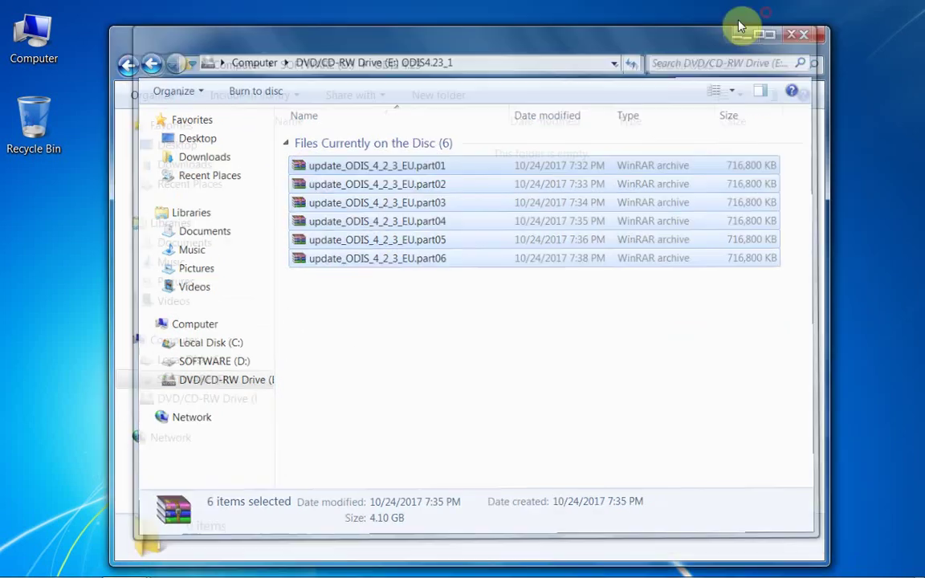
{"action": "right_click", "coordinate": [505, 217]}
{"action": "left_click", "coordinate": [543, 324]}
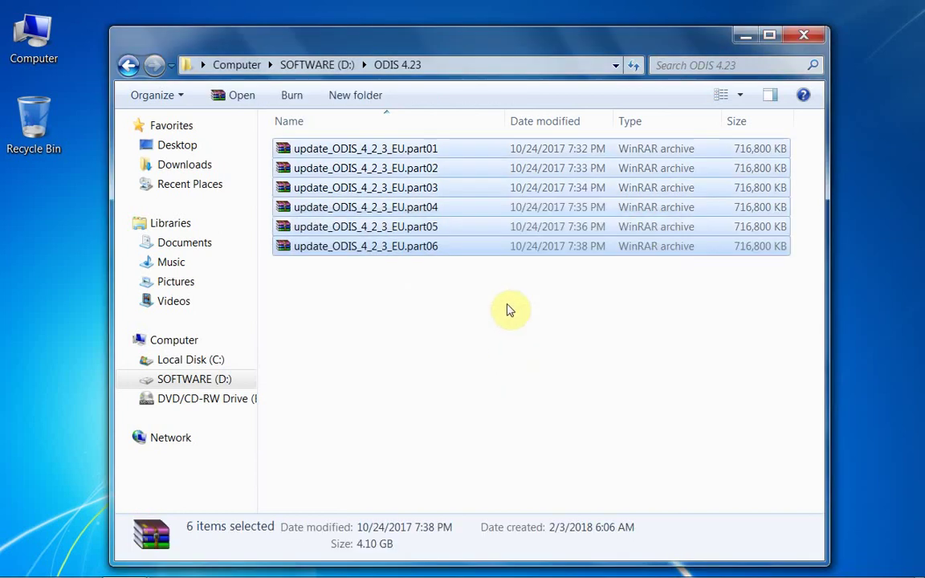
Eject the first disc, then open the second disc's contents, dismissing AutoPlay
{"action": "mouse_move", "coordinate": [168, 561]}
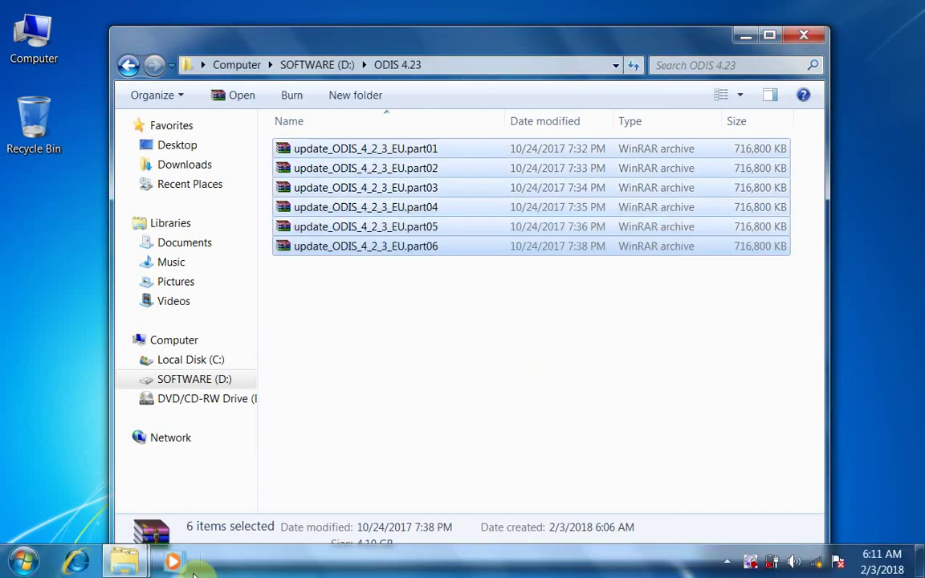
{"action": "left_click", "coordinate": [147, 564]}
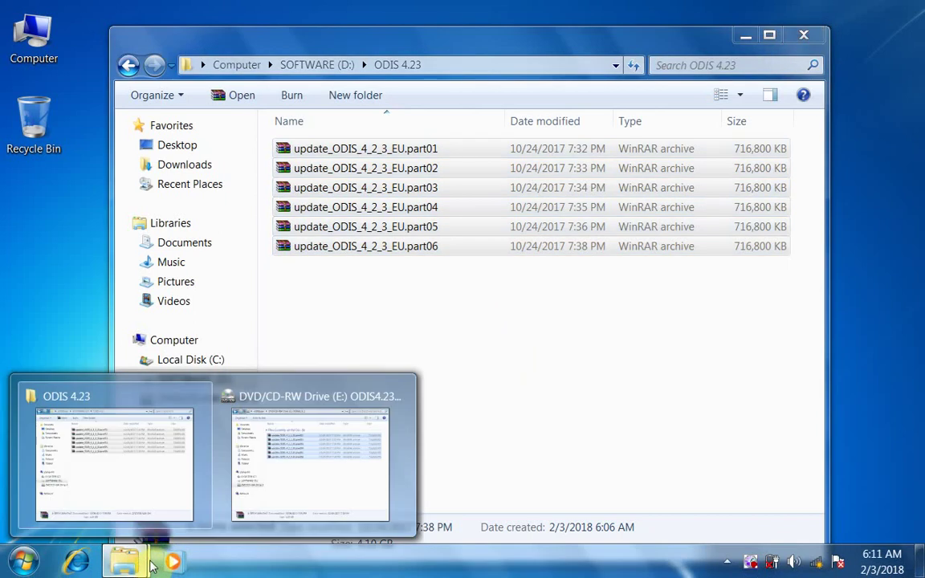
{"action": "left_click", "coordinate": [283, 484]}
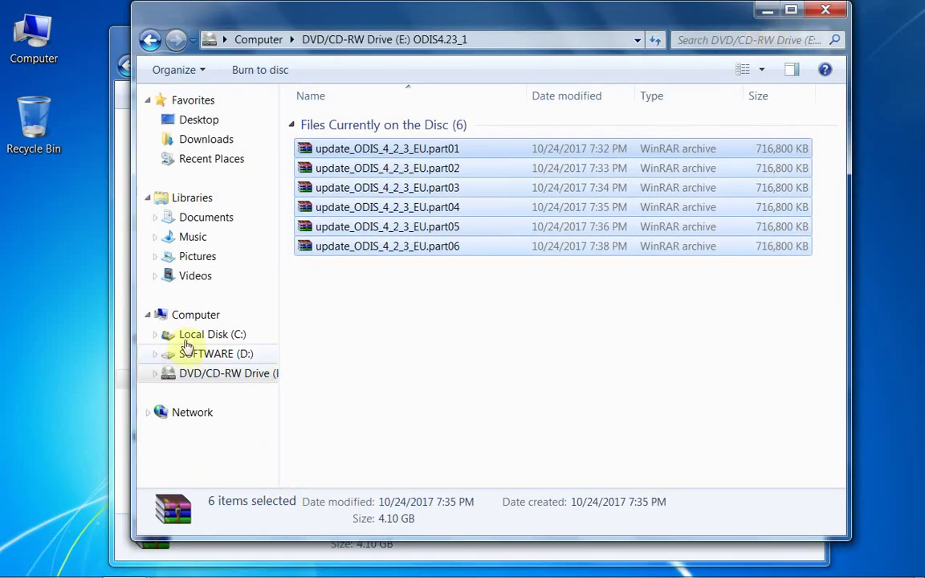
{"action": "left_click", "coordinate": [173, 314]}
{"action": "right_click", "coordinate": [407, 219]}
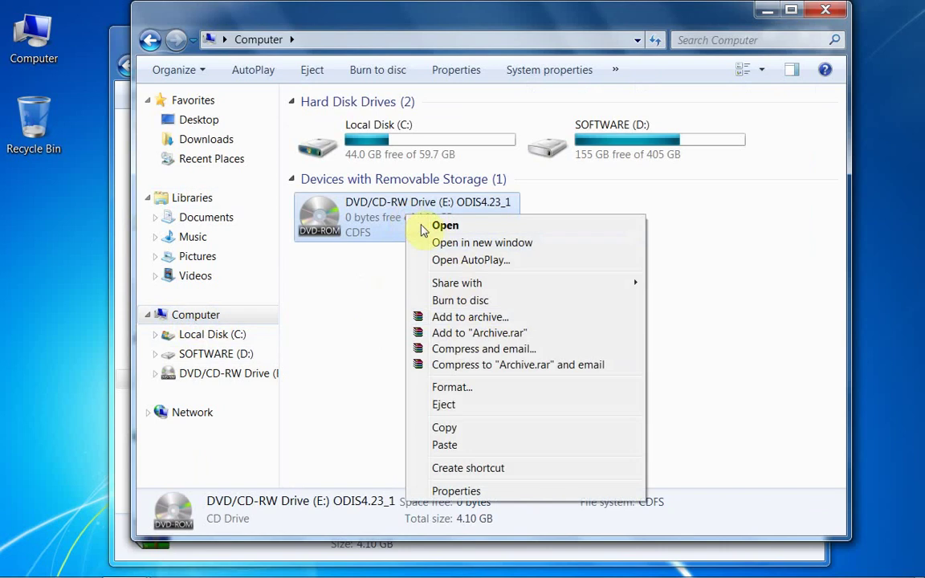
{"action": "left_click", "coordinate": [462, 405]}
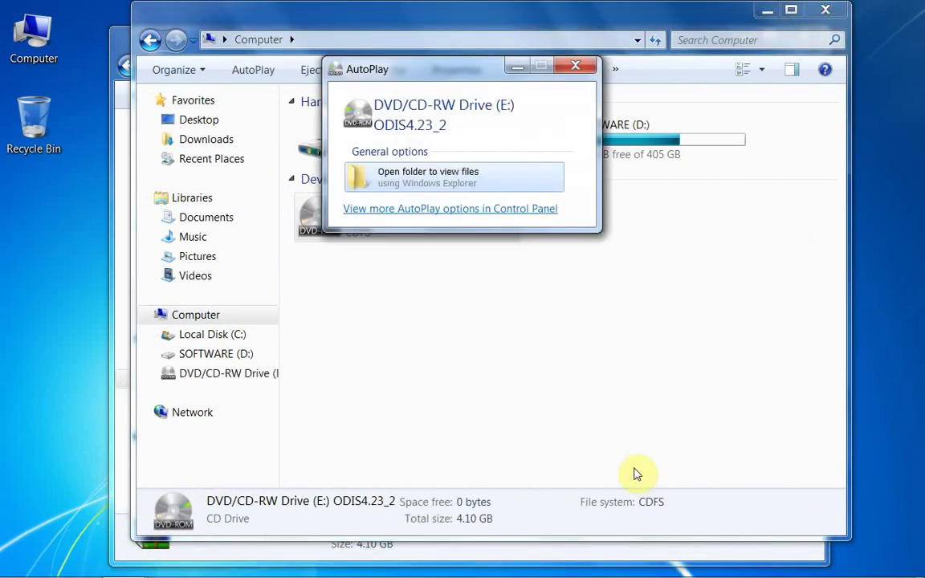
{"action": "left_click", "coordinate": [564, 65]}
{"action": "right_click", "coordinate": [417, 210]}
{"action": "left_click", "coordinate": [446, 222]}
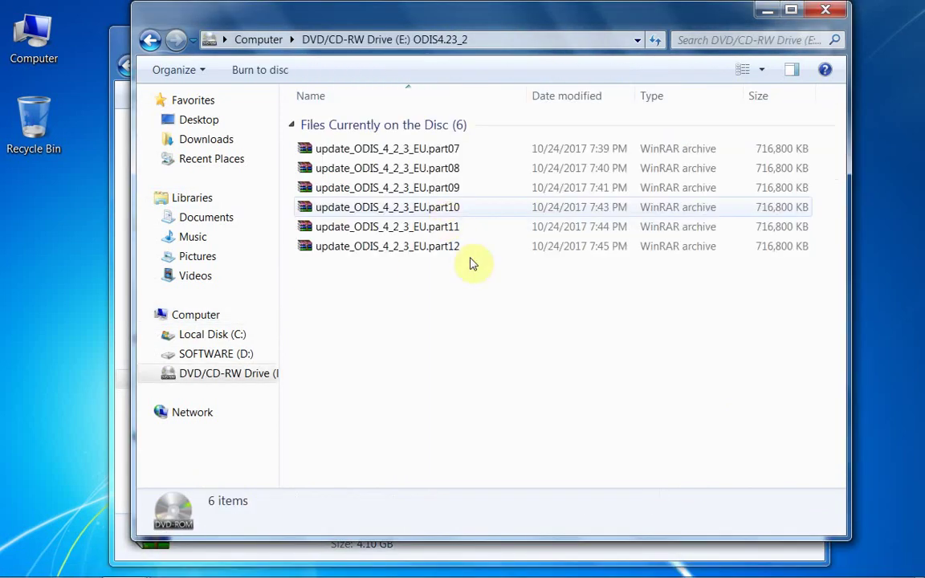
Copy archive parts 07–12 from the second disc into ODIS 4.23
{"action": "left_click_drag", "start_coordinate": [474, 291], "coordinate": [355, 149]}
{"action": "right_click", "coordinate": [355, 149]}
{"action": "left_click", "coordinate": [385, 333]}
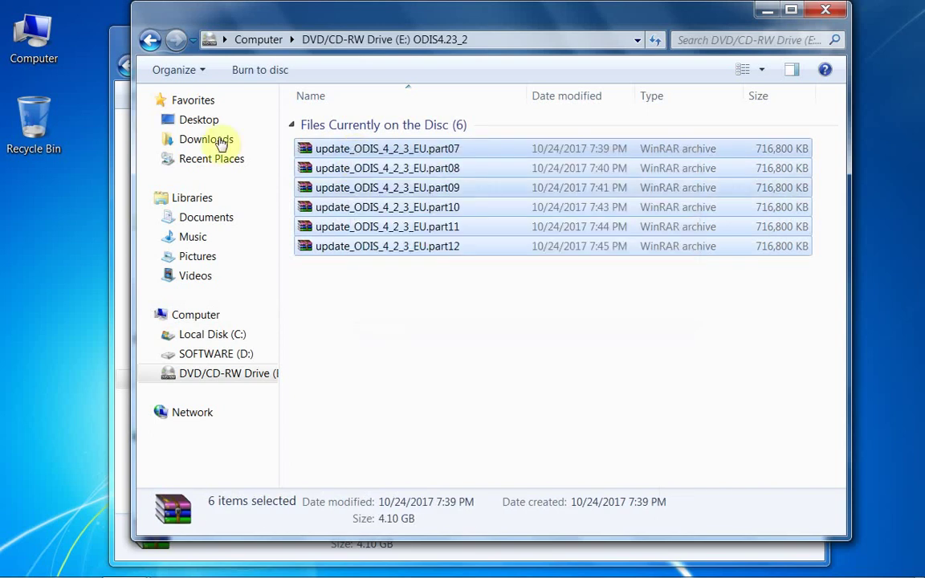
{"action": "left_click", "coordinate": [121, 40]}
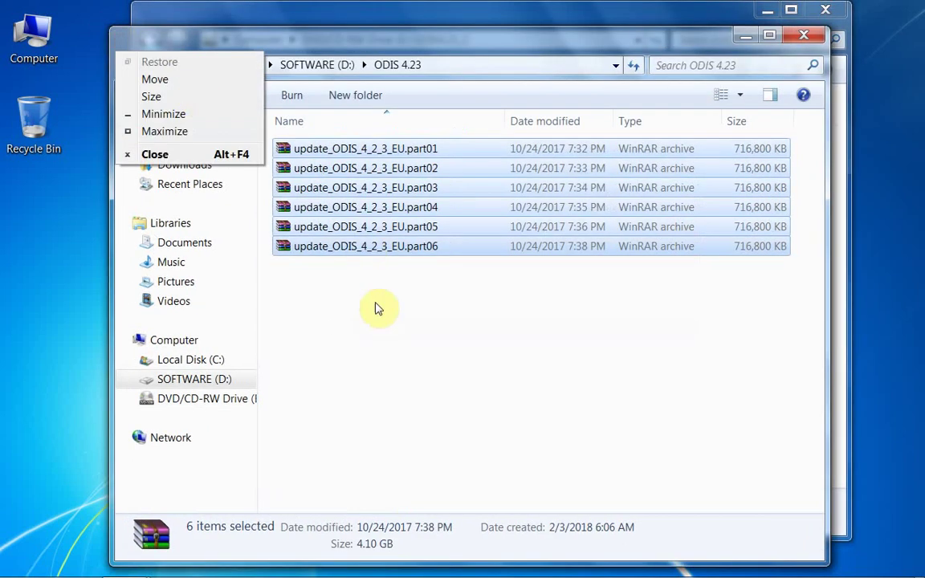
{"action": "left_click", "coordinate": [382, 321]}
{"action": "right_click", "coordinate": [379, 320]}
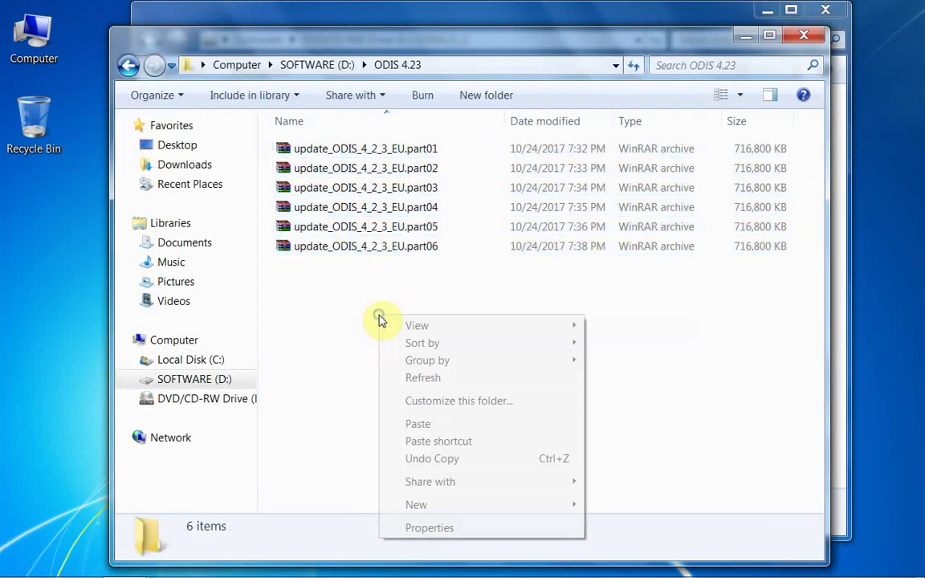
{"action": "left_click", "coordinate": [418, 424]}
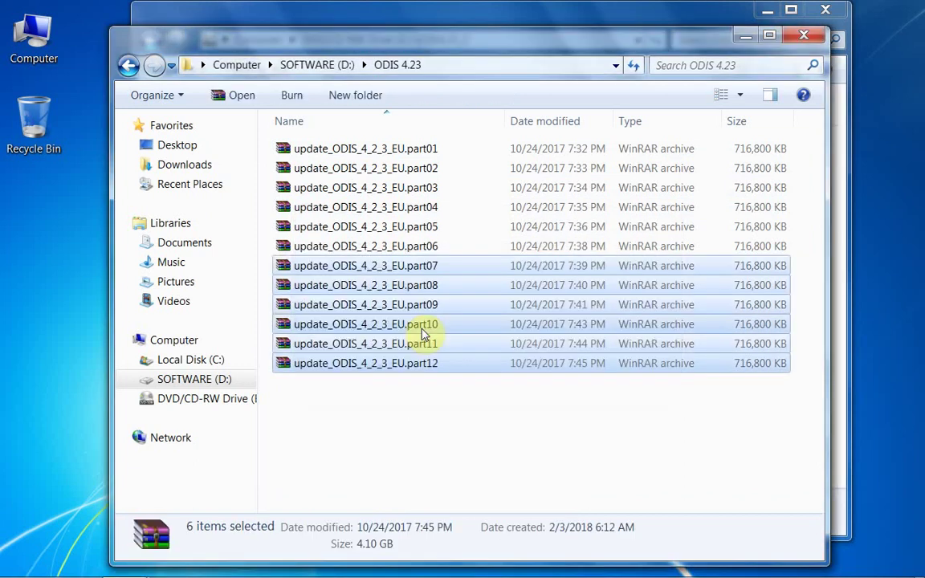
{"action": "left_click", "coordinate": [415, 23]}
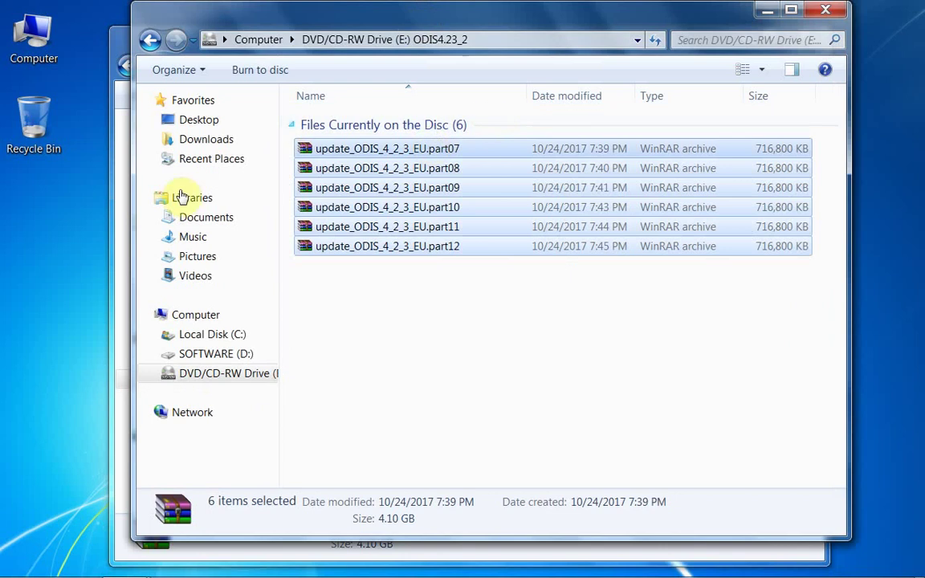
Eject the second disc and open the third disc's contents
{"action": "left_click", "coordinate": [195, 317]}
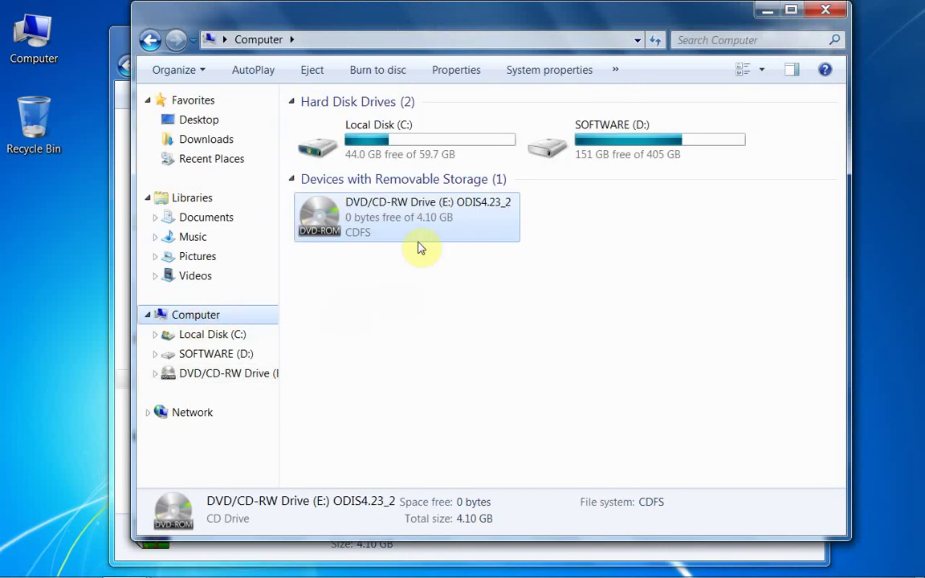
{"action": "right_click", "coordinate": [419, 232]}
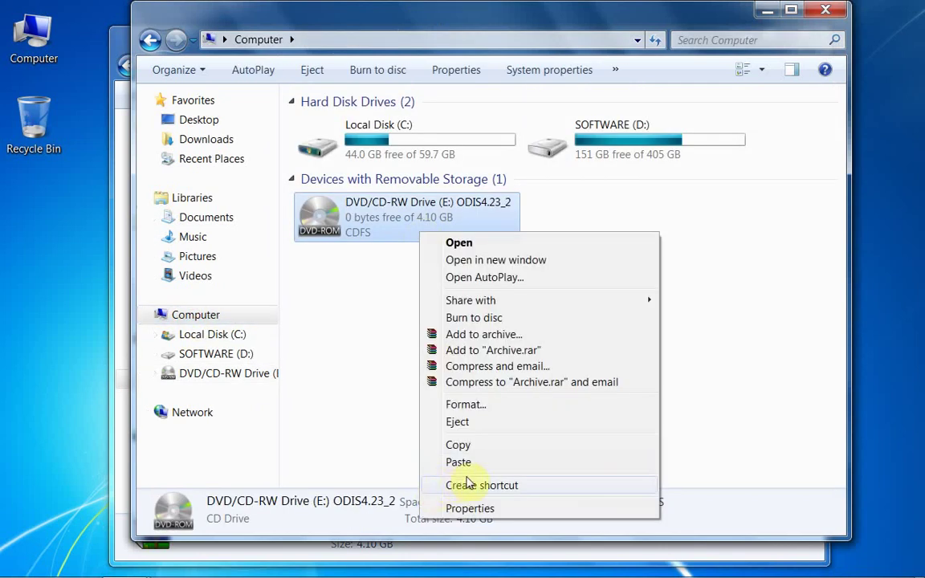
{"action": "left_click", "coordinate": [467, 424]}
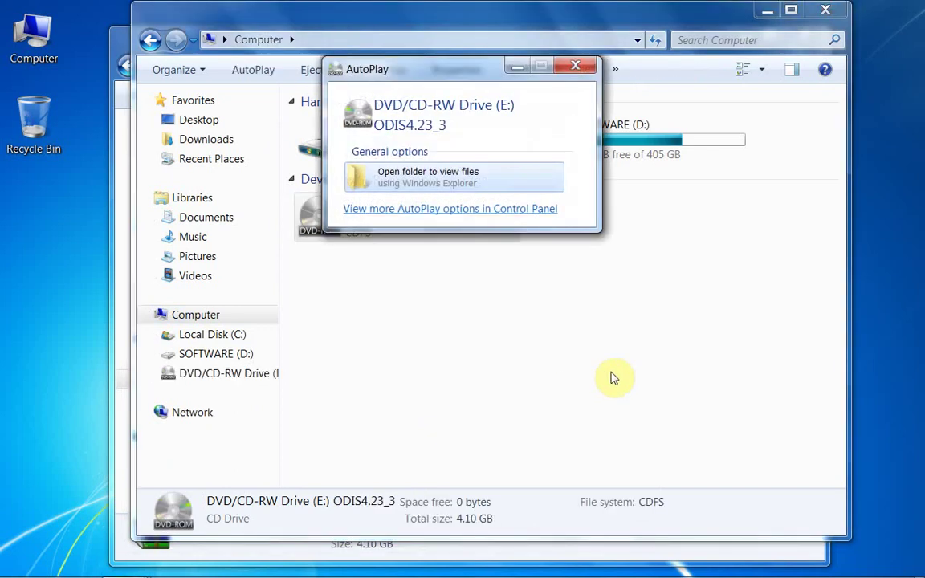
{"action": "left_click", "coordinate": [592, 70]}
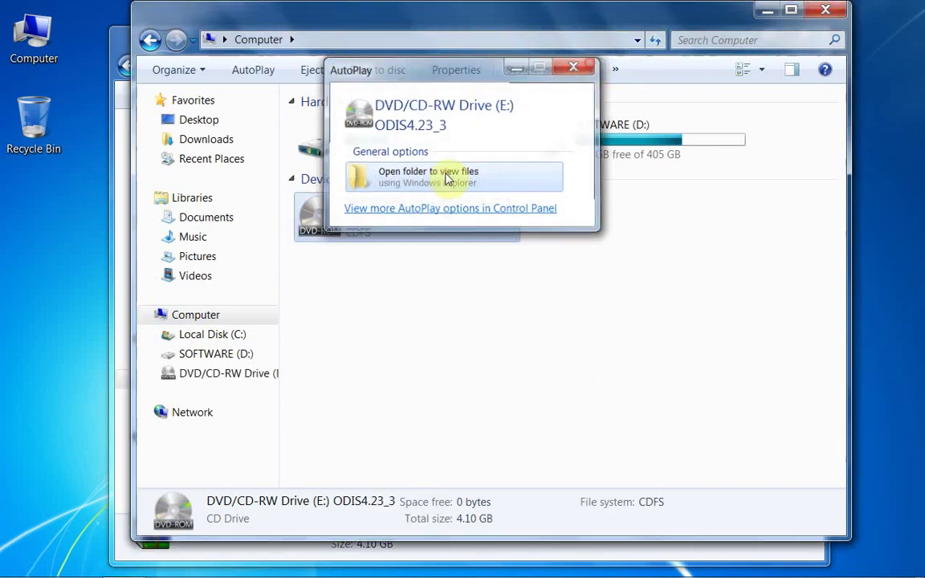
{"action": "right_click", "coordinate": [363, 227]}
{"action": "left_click", "coordinate": [403, 235]}
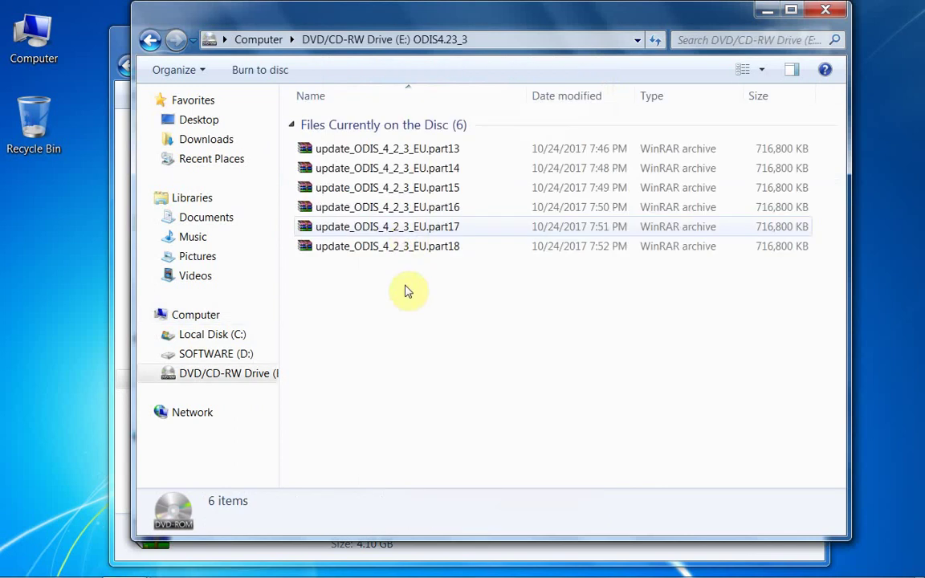
Copy archive parts 13–18 from the third disc into ODIS 4.23
{"action": "left_click_drag", "start_coordinate": [405, 303], "coordinate": [355, 149]}
{"action": "right_click", "coordinate": [355, 150]}
{"action": "left_click", "coordinate": [391, 338]}
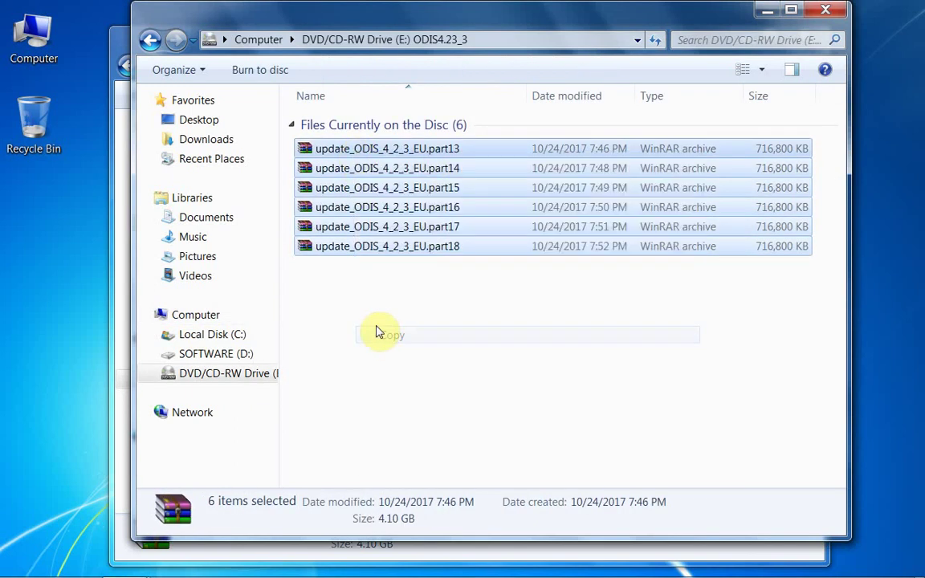
{"action": "left_click", "coordinate": [120, 47]}
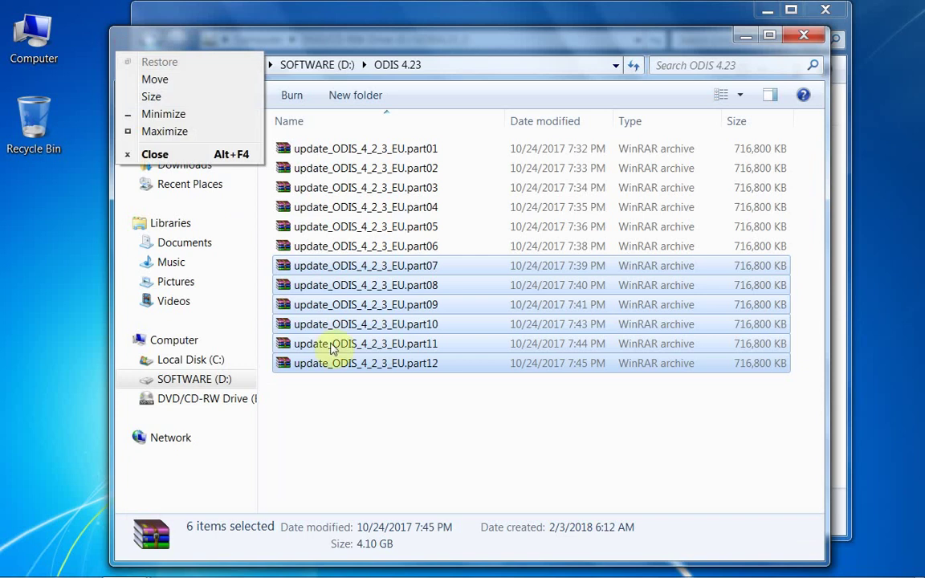
{"action": "left_click", "coordinate": [341, 404]}
{"action": "right_click", "coordinate": [339, 405]}
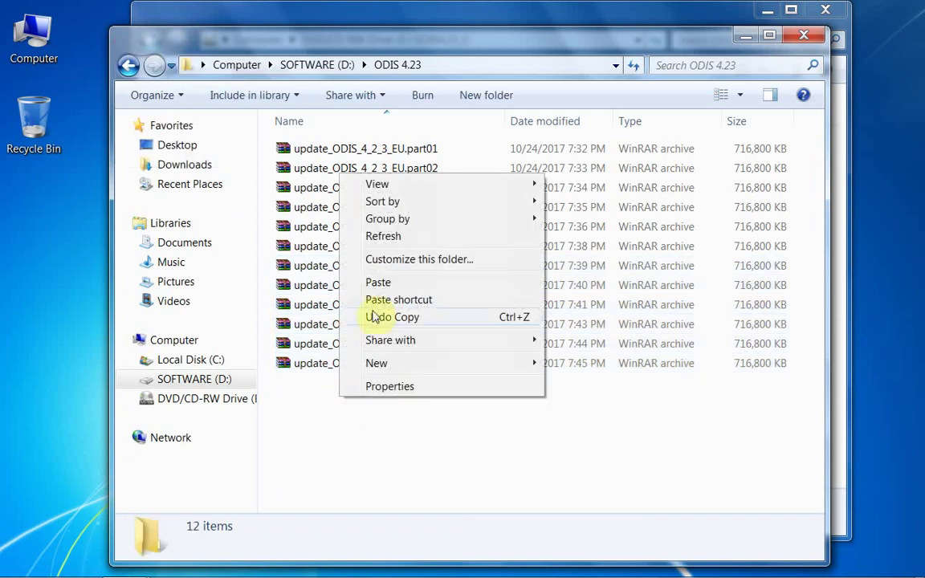
{"action": "left_click", "coordinate": [378, 283]}
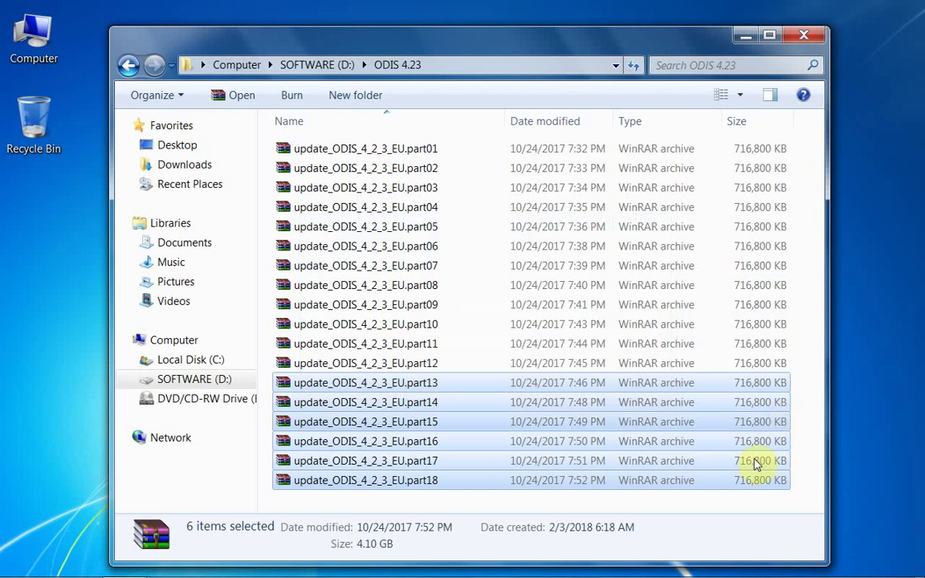
{"action": "left_click", "coordinate": [692, 504]}
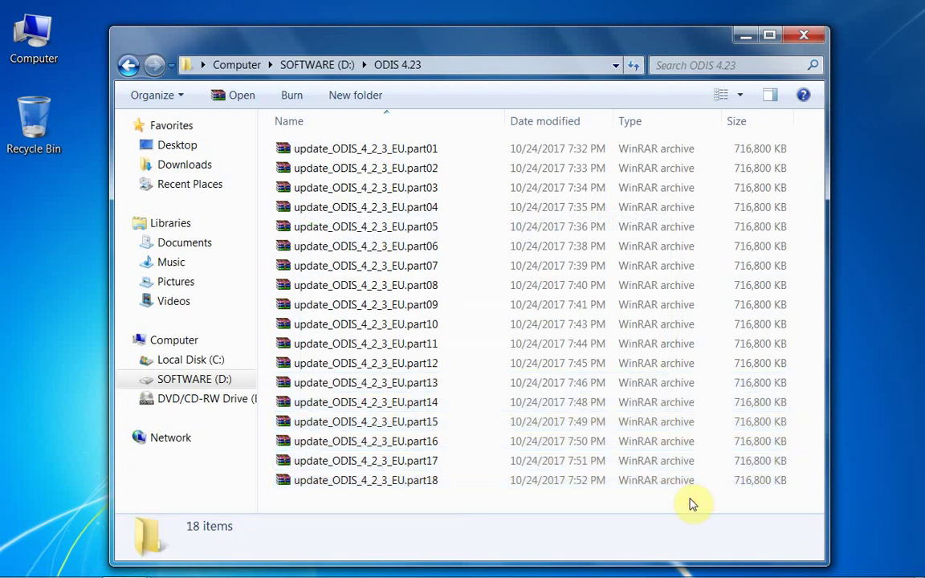
{"action": "mouse_move", "coordinate": [147, 565]}
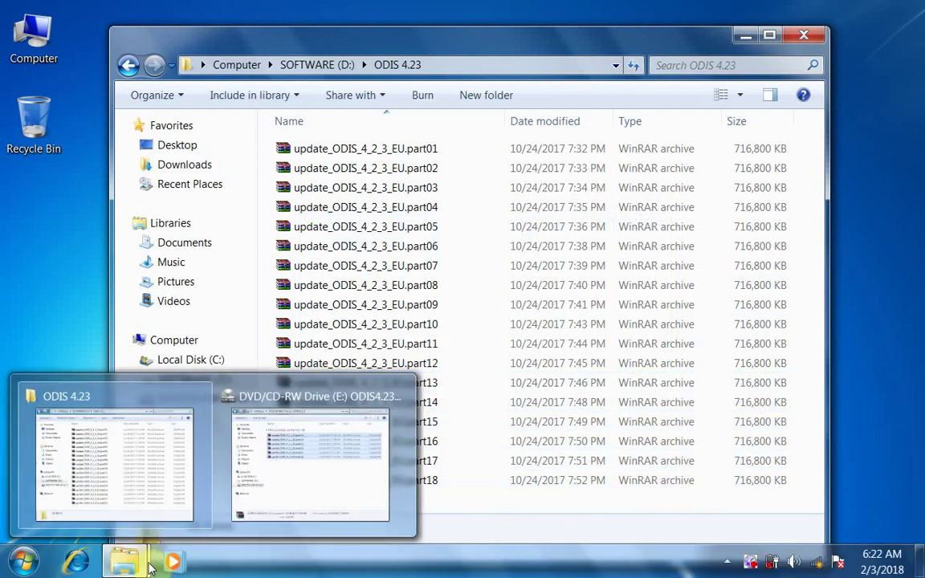
Eject the third disc and open the fourth disc, ODIS4.23_4
{"action": "left_click", "coordinate": [275, 492]}
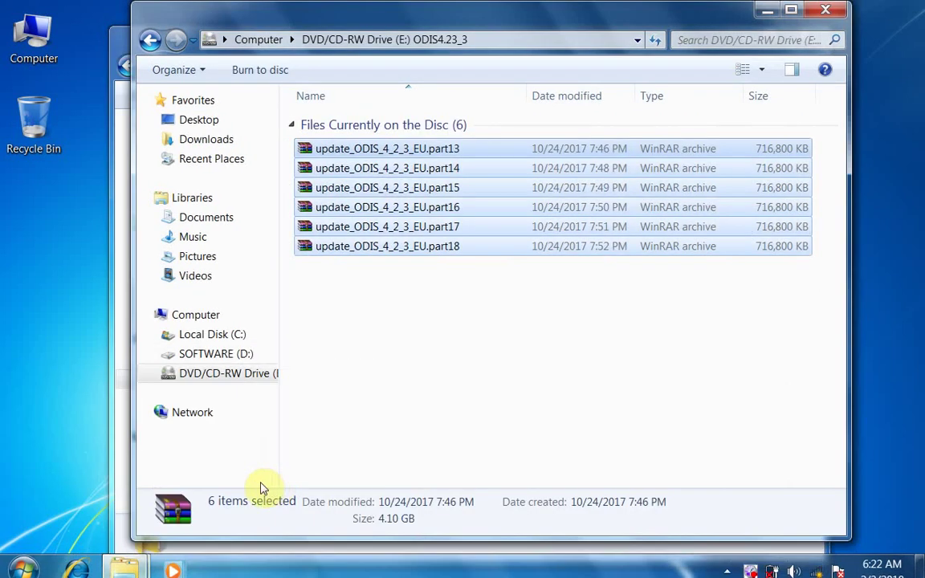
{"action": "left_click", "coordinate": [153, 41]}
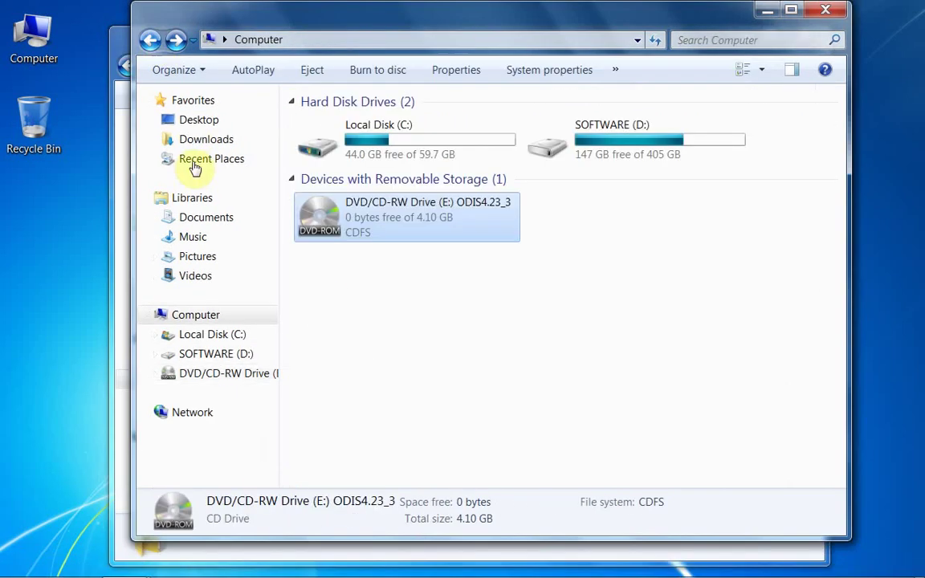
{"action": "left_click", "coordinate": [372, 237]}
{"action": "right_click", "coordinate": [375, 226]}
{"action": "left_click", "coordinate": [419, 414]}
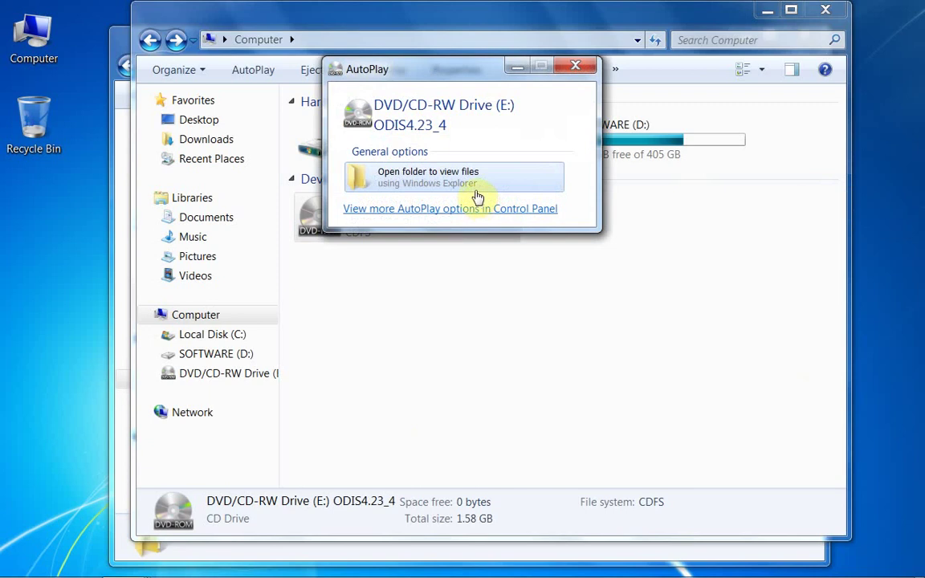
{"action": "left_click", "coordinate": [575, 65]}
{"action": "right_click", "coordinate": [423, 206]}
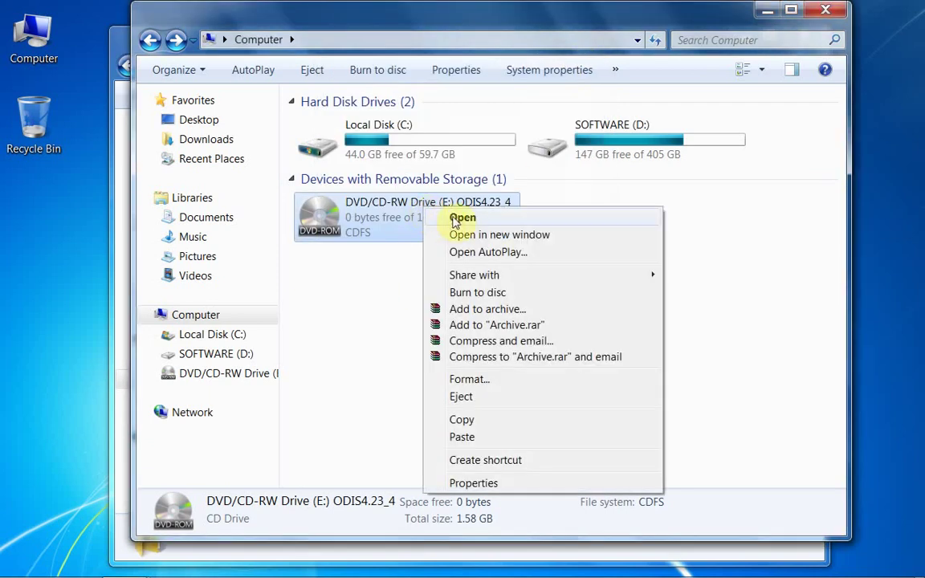
{"action": "left_click", "coordinate": [464, 218]}
Copy all eight files from the ODIS4.23_4 disc and minimize its window
{"action": "left_click_drag", "start_coordinate": [437, 362], "coordinate": [295, 142]}
{"action": "right_click", "coordinate": [343, 154]}
{"action": "left_click", "coordinate": [402, 289]}
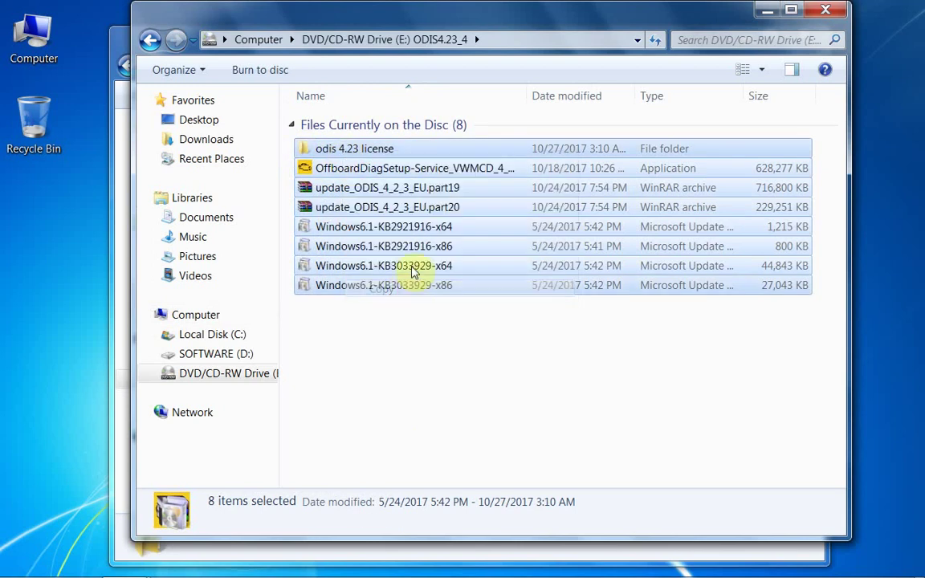
{"action": "left_click", "coordinate": [767, 9]}
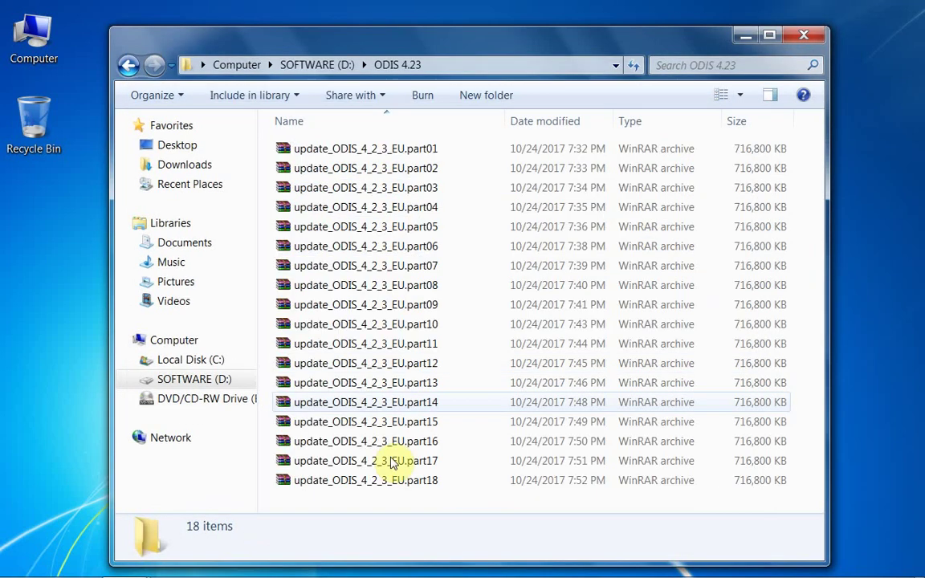
Paste the fourth disc's eight files into ODIS 4.23 and close the DVD window
{"action": "right_click", "coordinate": [365, 502]}
{"action": "left_click", "coordinate": [404, 384]}
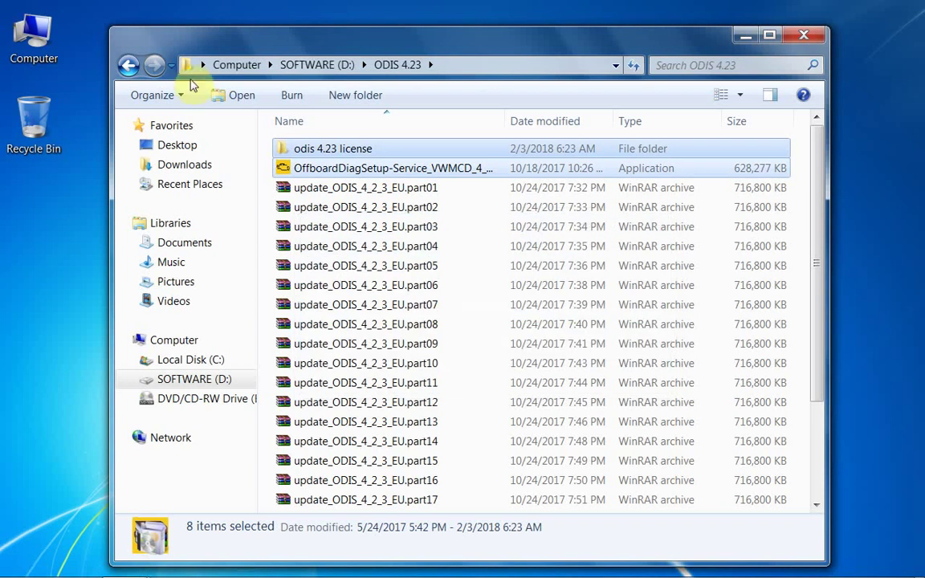
{"action": "mouse_move", "coordinate": [389, 575]}
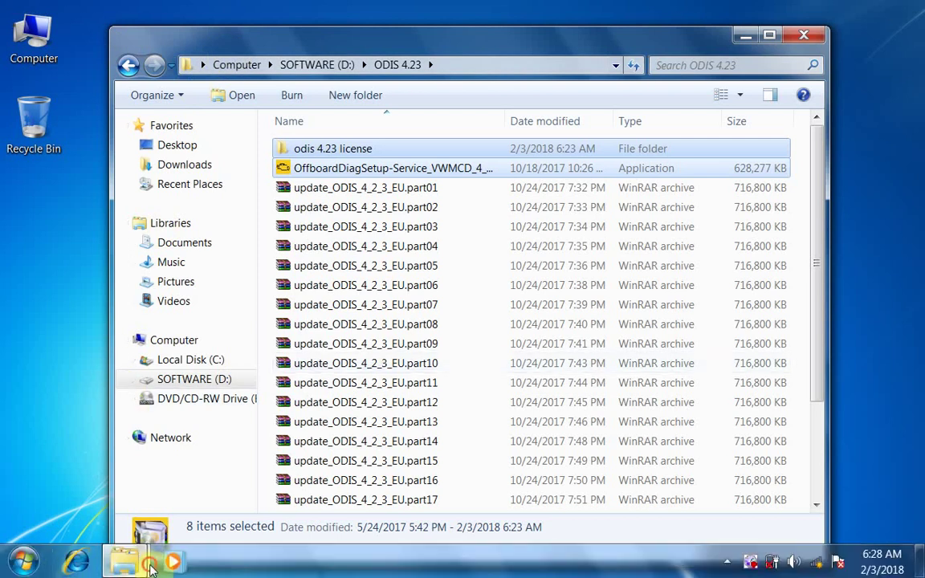
{"action": "mouse_move", "coordinate": [151, 567]}
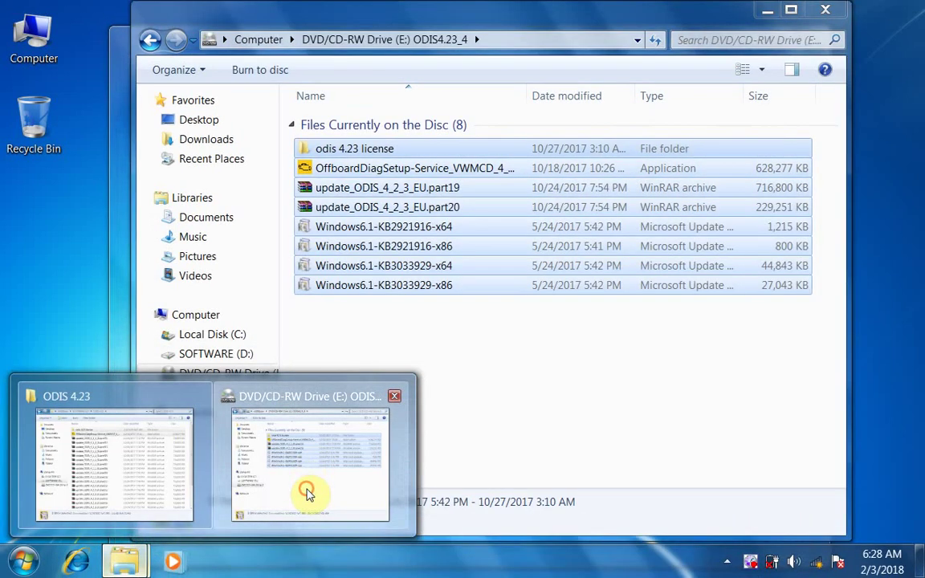
{"action": "left_click", "coordinate": [306, 491]}
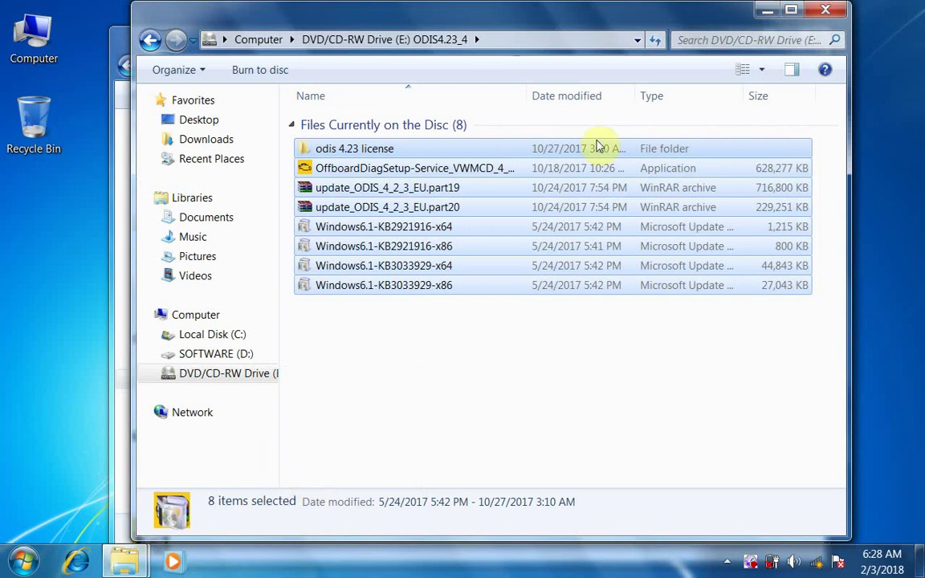
{"action": "left_click", "coordinate": [824, 11]}
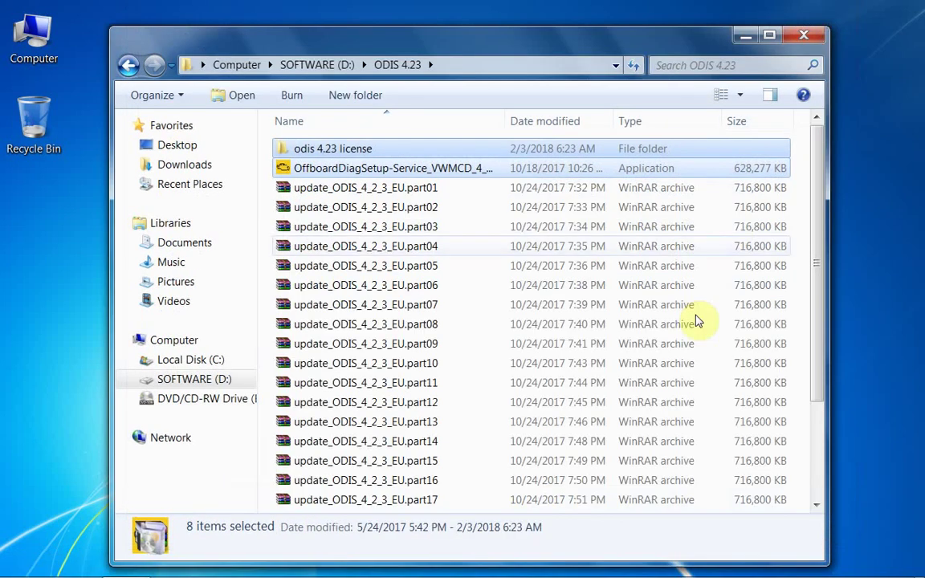
{"action": "left_click", "coordinate": [393, 187]}
Extract update_ODIS_4_2_3_EU.part01 here with WinRAR
{"action": "right_click", "coordinate": [393, 187]}
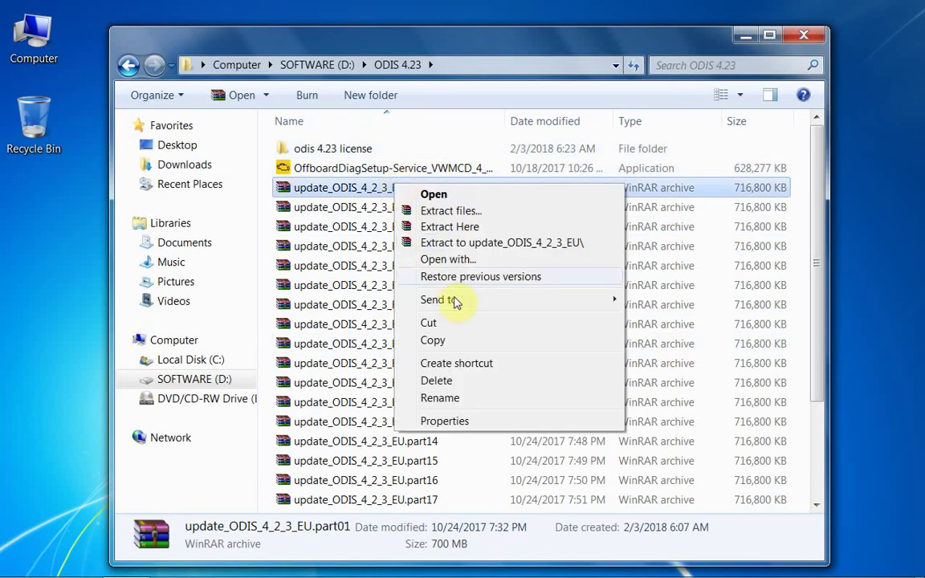
{"action": "left_click", "coordinate": [449, 227]}
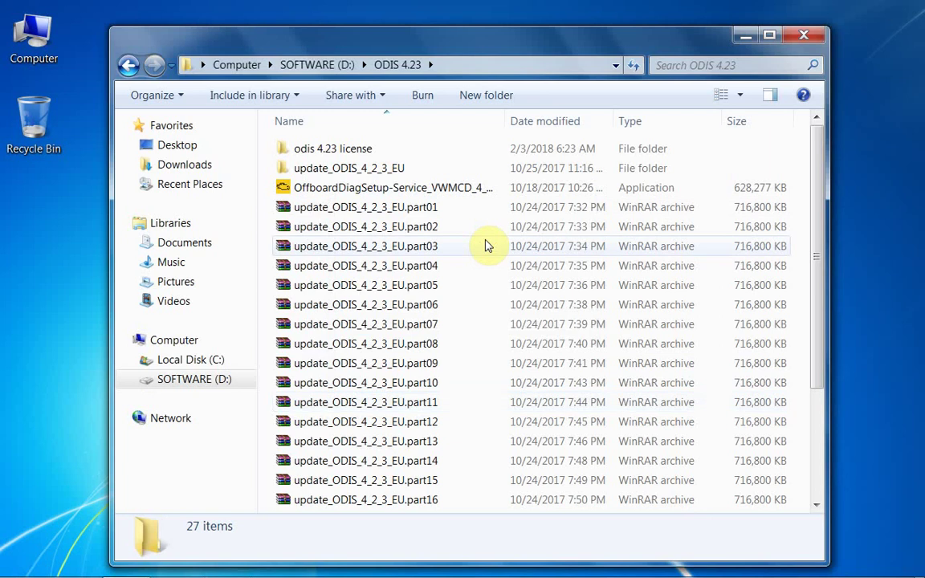
Delete all twenty update_ODIS_4_2_3_EU .part archives, confirming the deletion
{"action": "left_click", "coordinate": [798, 208]}
{"action": "left_click_drag", "start_coordinate": [380, 235], "coordinate": [301, 418]}
{"action": "right_click", "coordinate": [304, 405]}
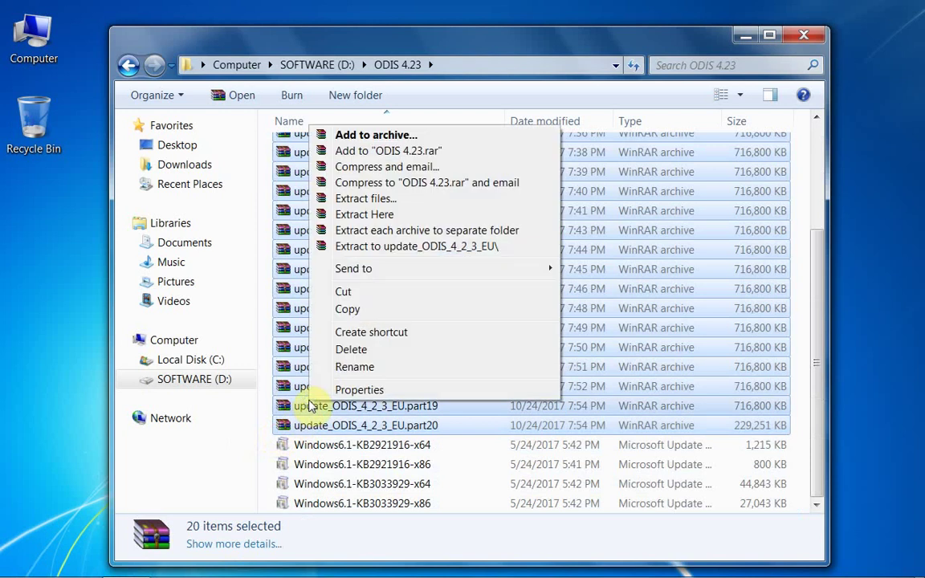
{"action": "left_click", "coordinate": [349, 351]}
{"action": "left_click", "coordinate": [528, 312]}
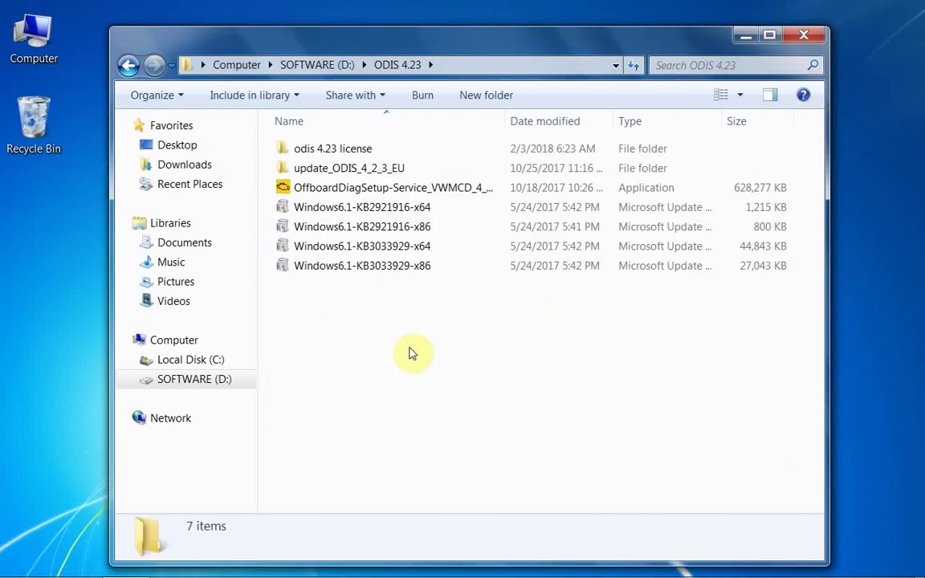
Check the Computer's system properties to confirm a 32-bit system
{"action": "right_click", "coordinate": [32, 57]}
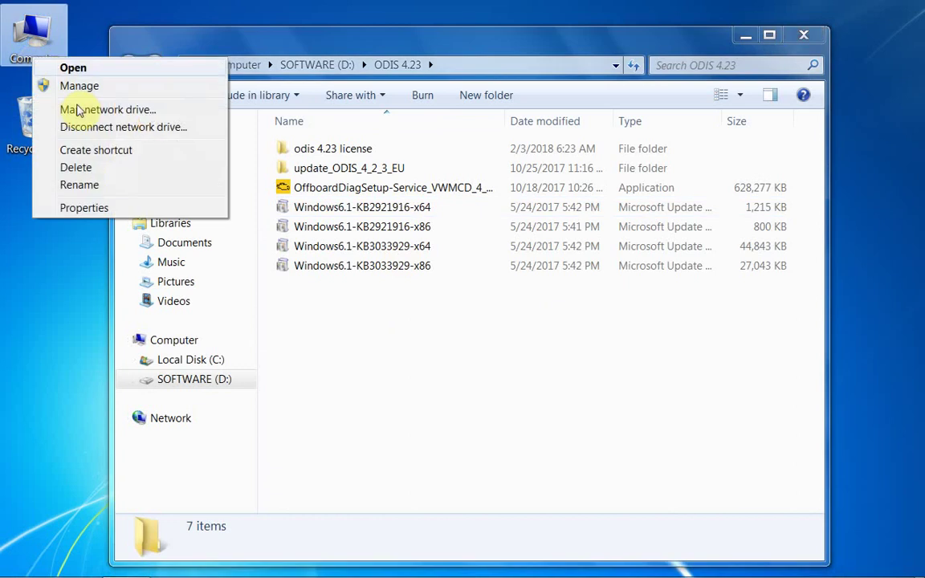
{"action": "left_click", "coordinate": [84, 209]}
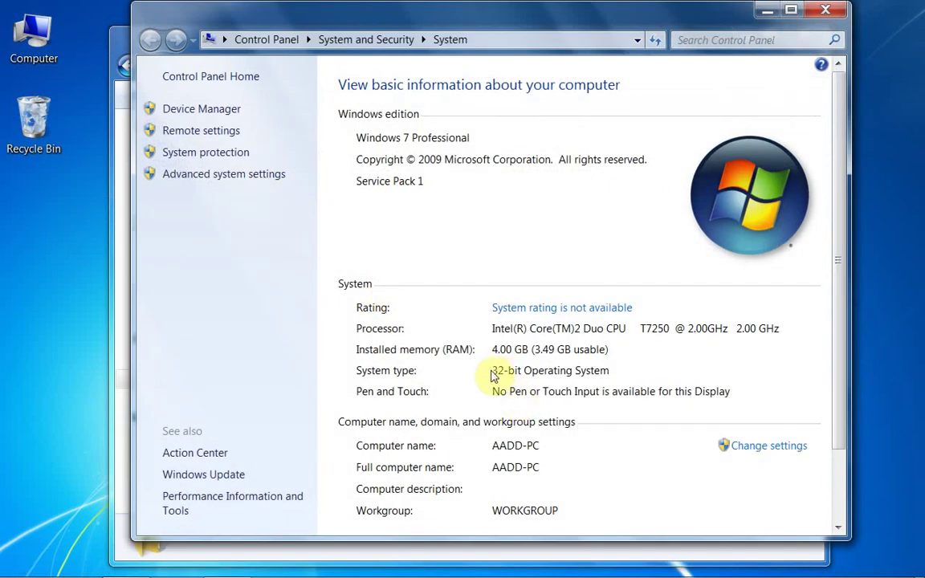
{"action": "left_click", "coordinate": [825, 10]}
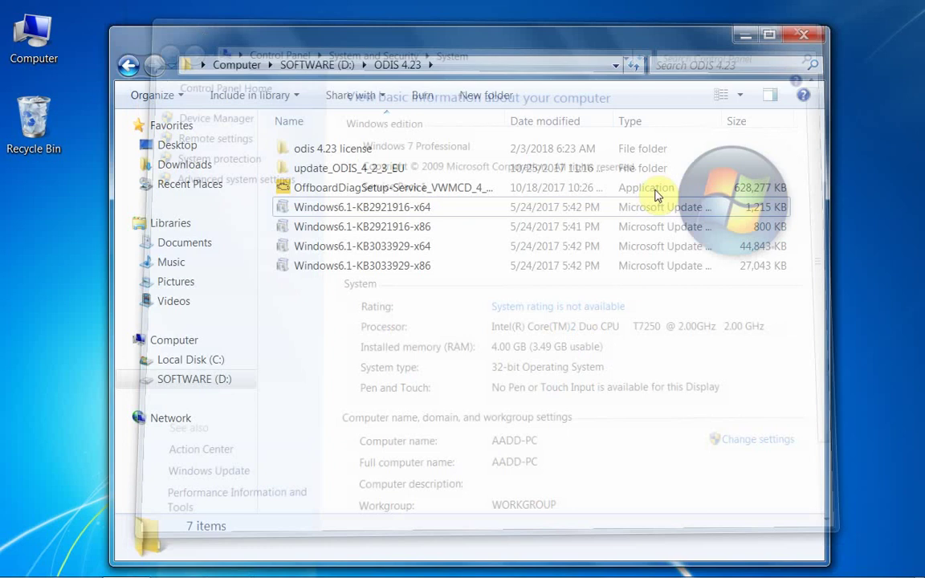
Install the Windows6.1-KB2921916-x86 hotfix without restarting
{"action": "left_click", "coordinate": [422, 227]}
{"action": "right_click", "coordinate": [411, 228]}
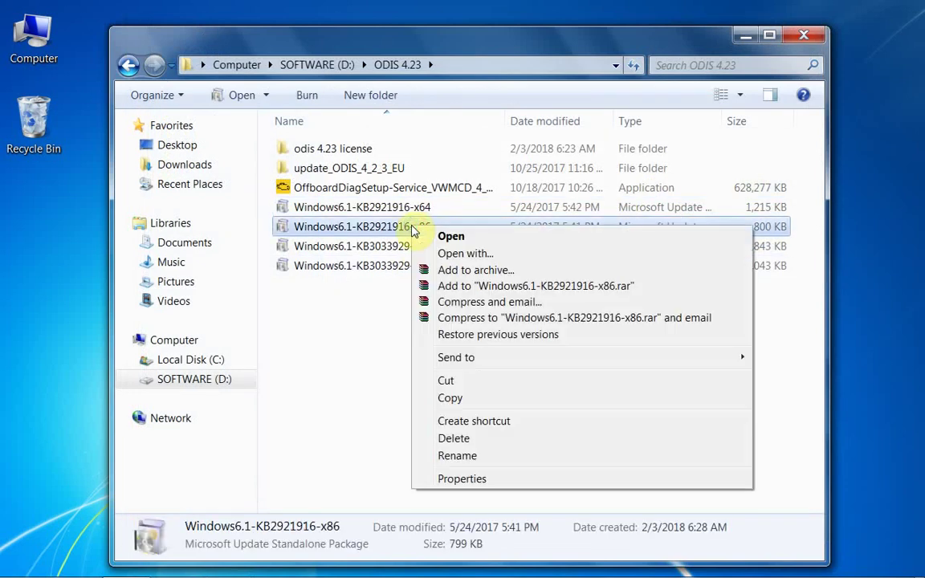
{"action": "left_click", "coordinate": [452, 238]}
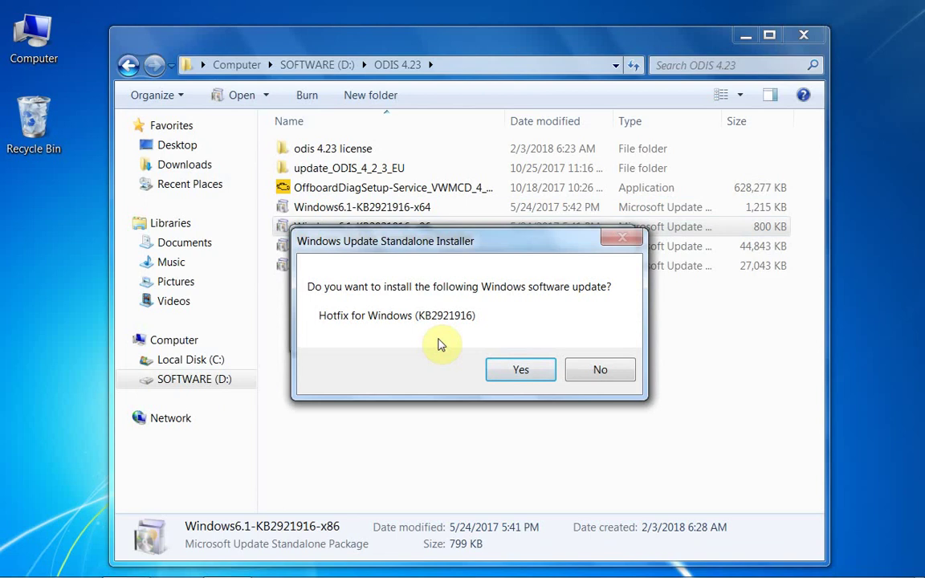
{"action": "left_click", "coordinate": [518, 370]}
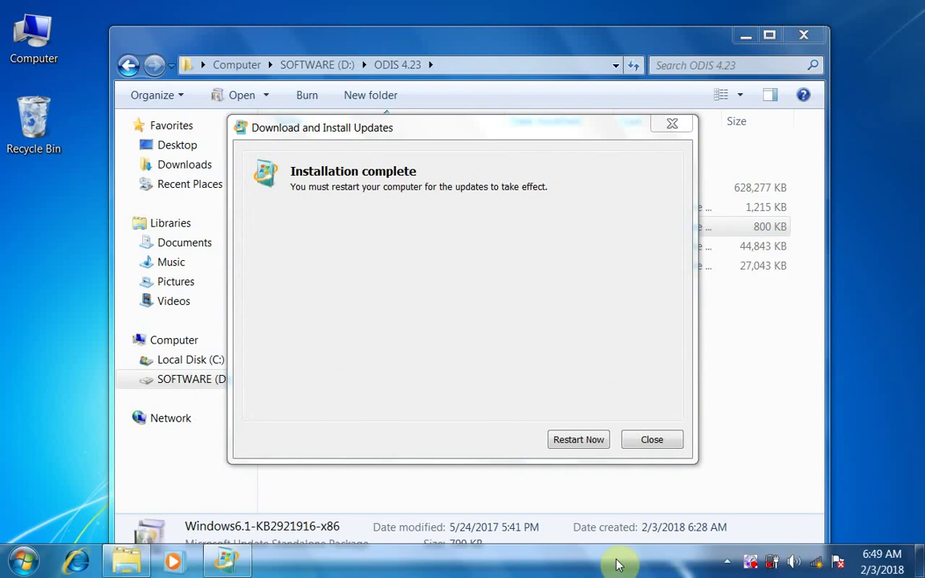
{"action": "left_click", "coordinate": [651, 441]}
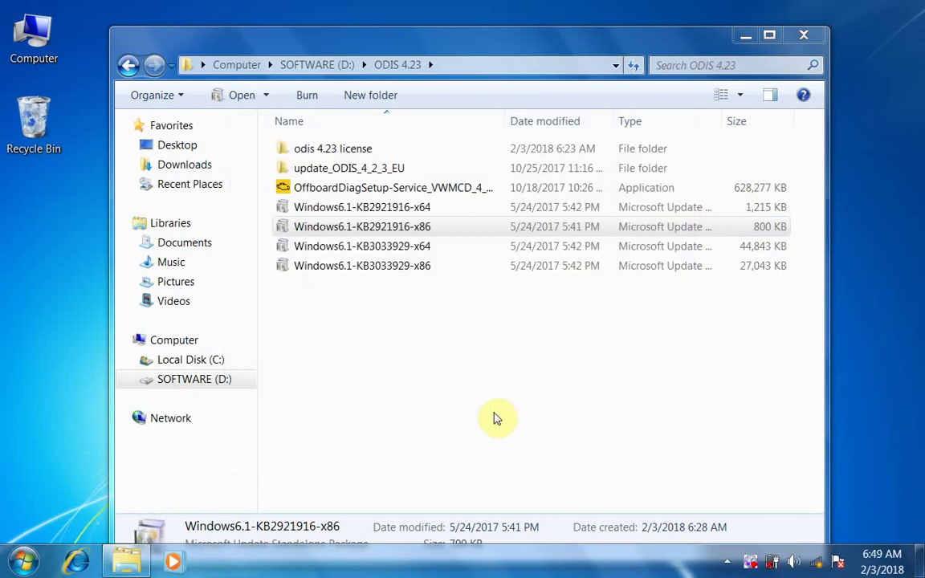
Install the Windows6.1-KB3033929-x86 security update without restarting
{"action": "right_click", "coordinate": [405, 267]}
{"action": "left_click", "coordinate": [444, 271]}
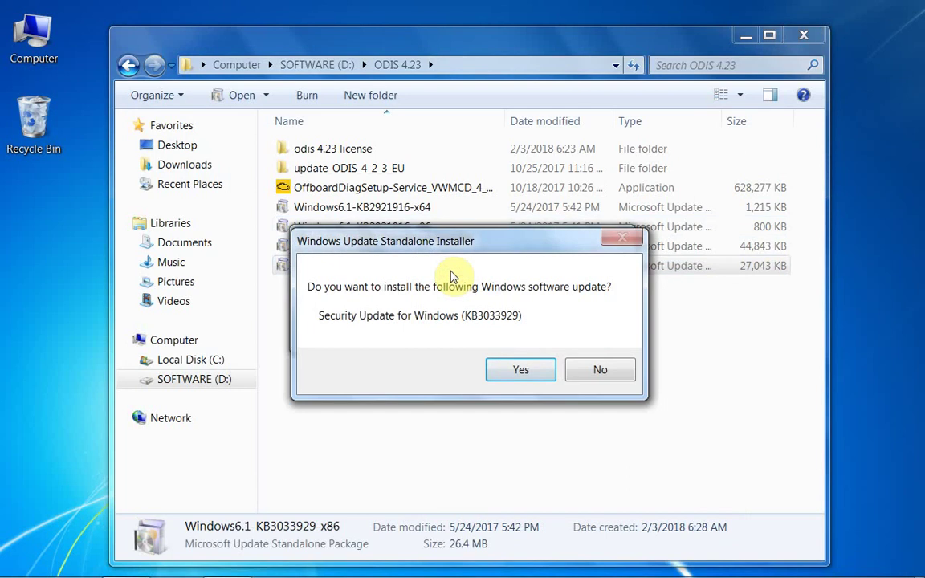
{"action": "left_click", "coordinate": [525, 372]}
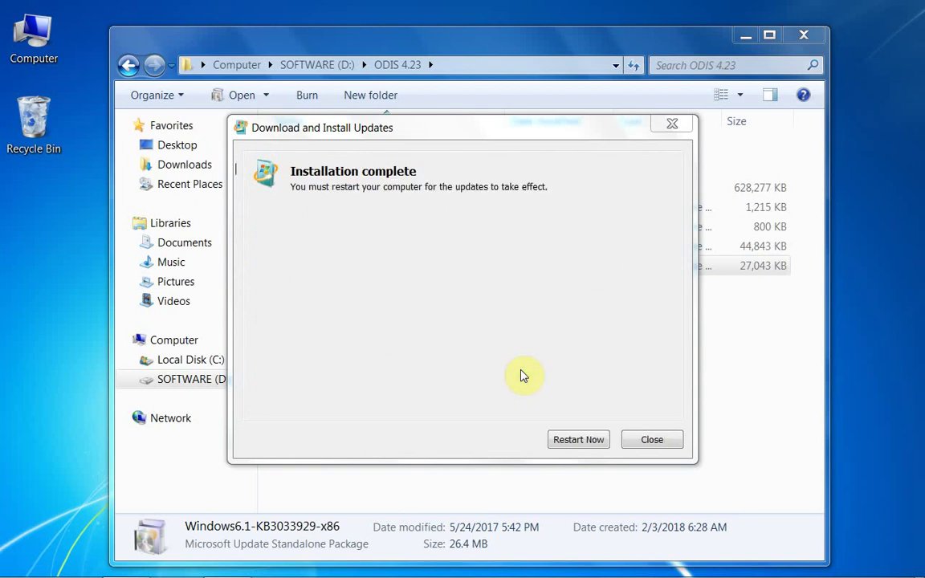
{"action": "left_click", "coordinate": [653, 449]}
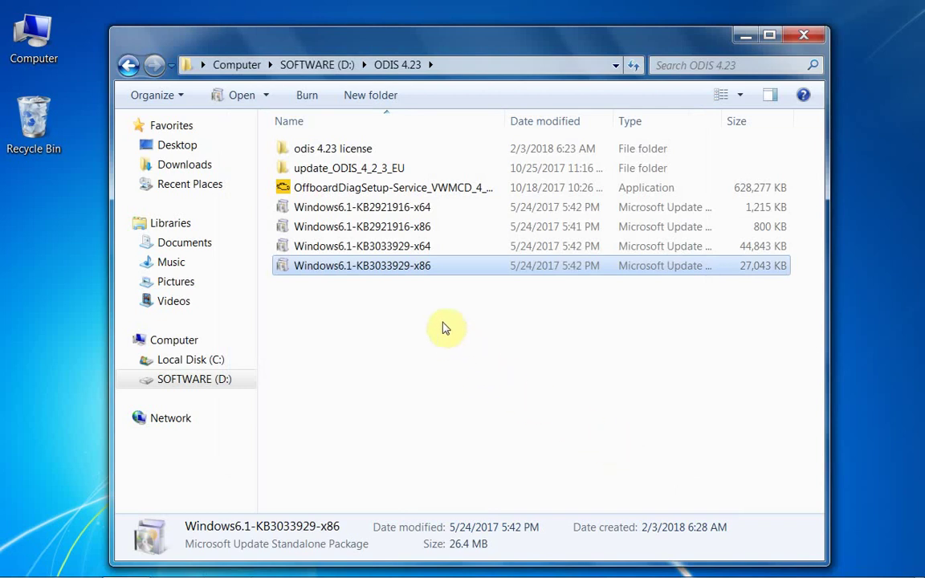
Copy the 'odis 4.23' license folder onto the desktop
{"action": "right_click", "coordinate": [334, 151]}
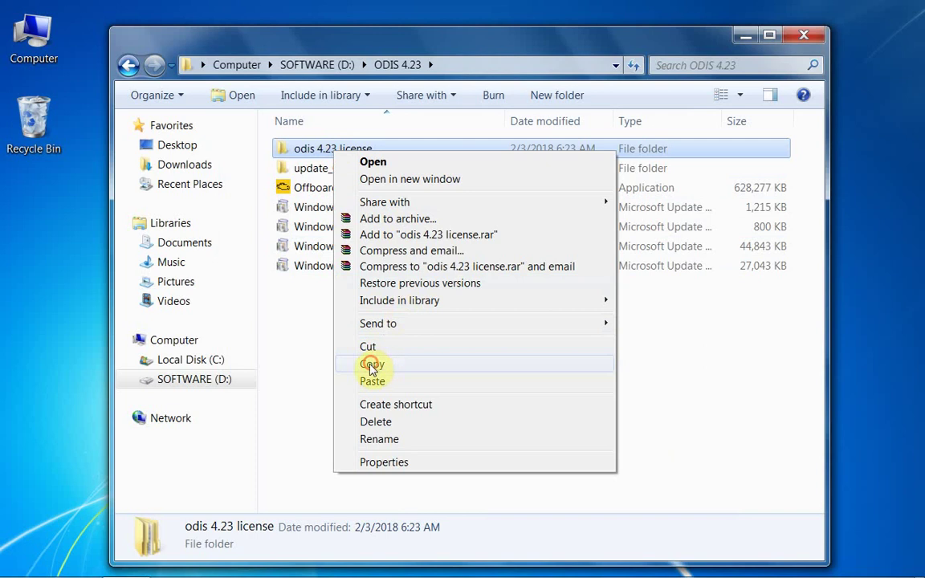
{"action": "left_click", "coordinate": [372, 364]}
{"action": "right_click", "coordinate": [46, 195]}
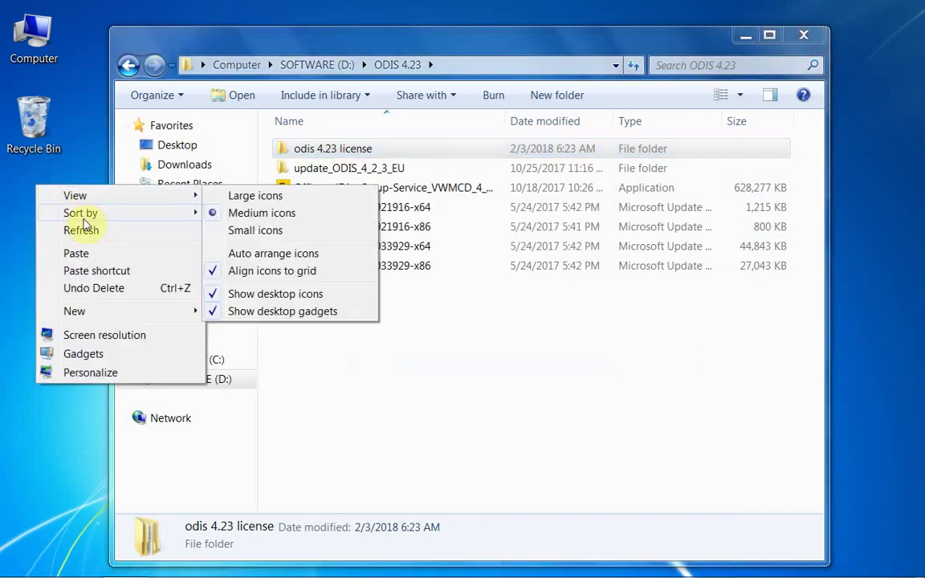
{"action": "left_click", "coordinate": [80, 249]}
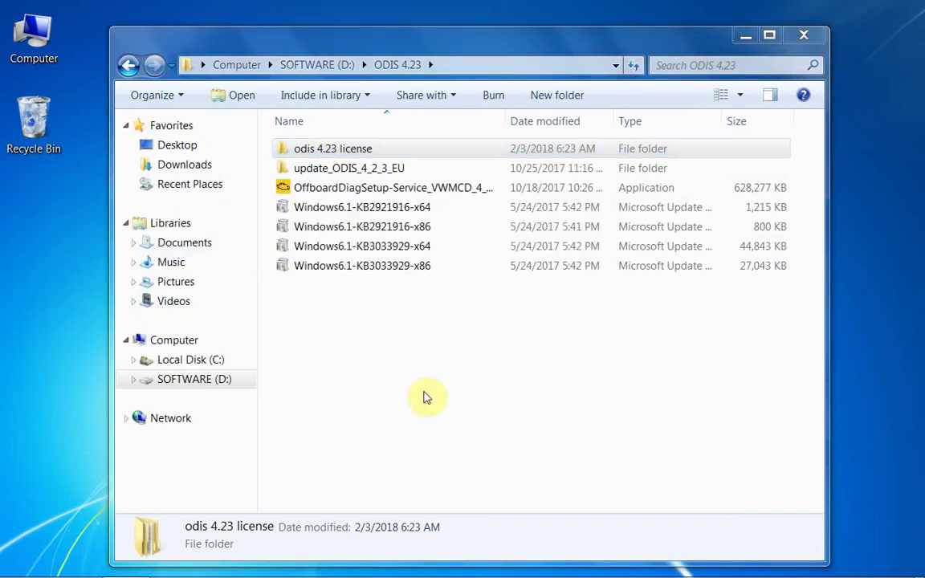
Launch OffboardDiagSetup and keep English (US) as the installer language
{"action": "right_click", "coordinate": [363, 189]}
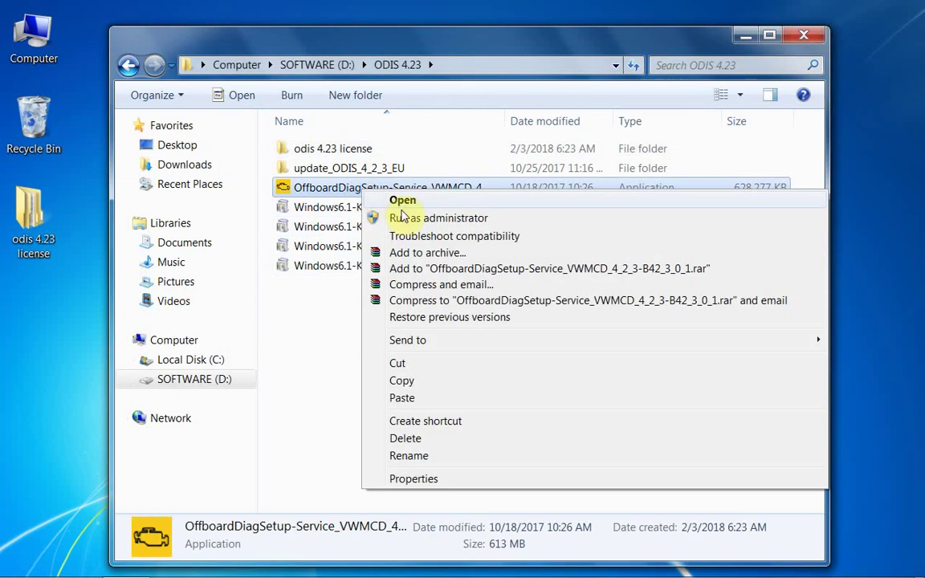
{"action": "left_click", "coordinate": [418, 203]}
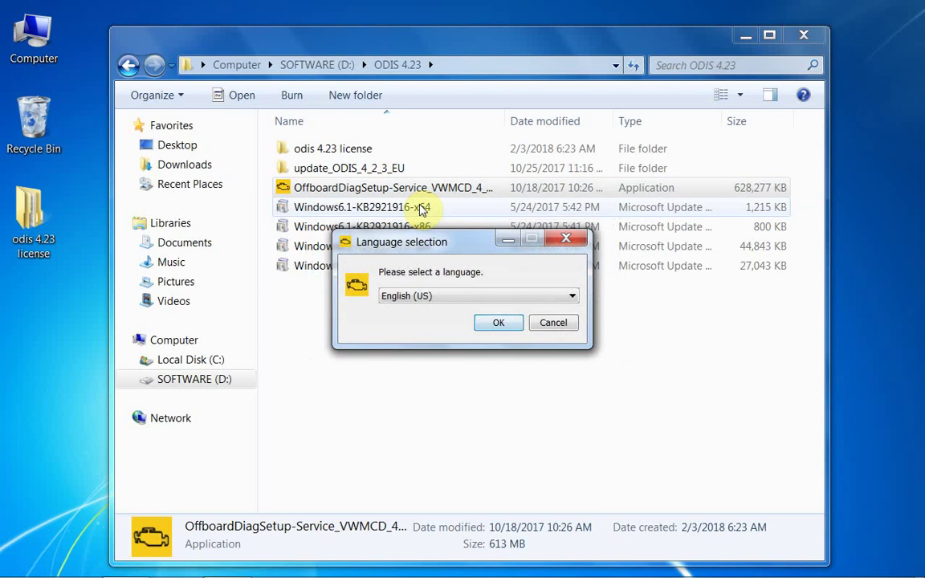
{"action": "left_click", "coordinate": [571, 297]}
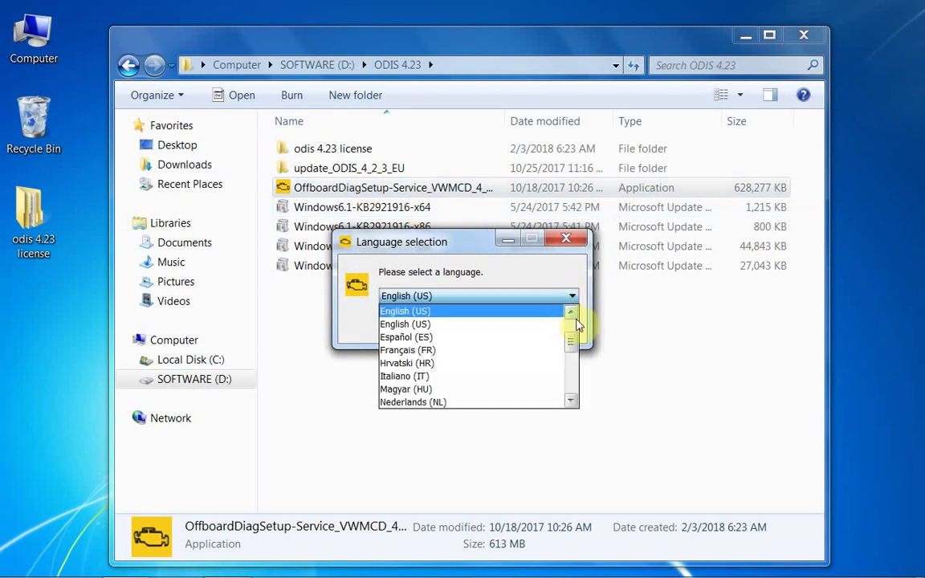
{"action": "left_click_drag", "start_coordinate": [571, 338], "coordinate": [581, 327]}
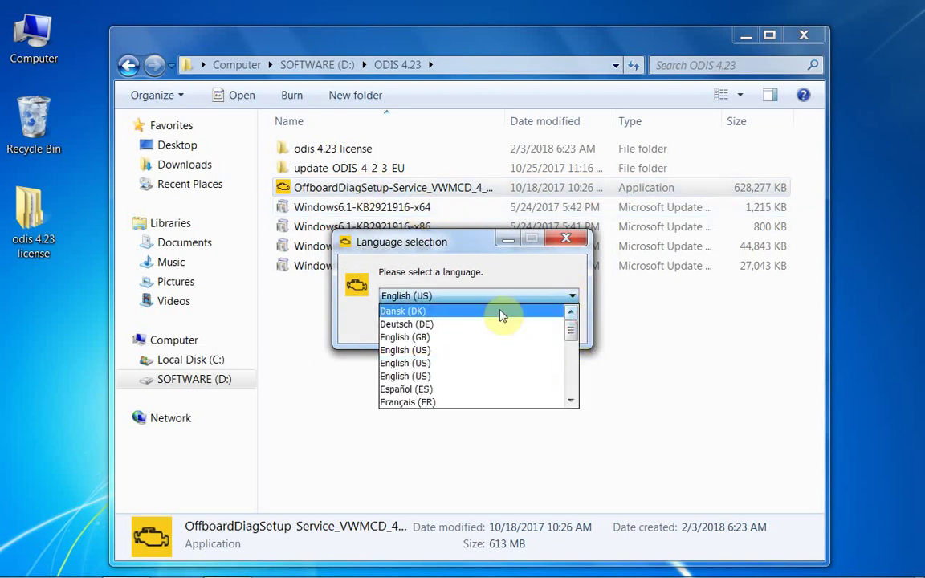
{"action": "left_click_drag", "start_coordinate": [571, 338], "coordinate": [578, 384]}
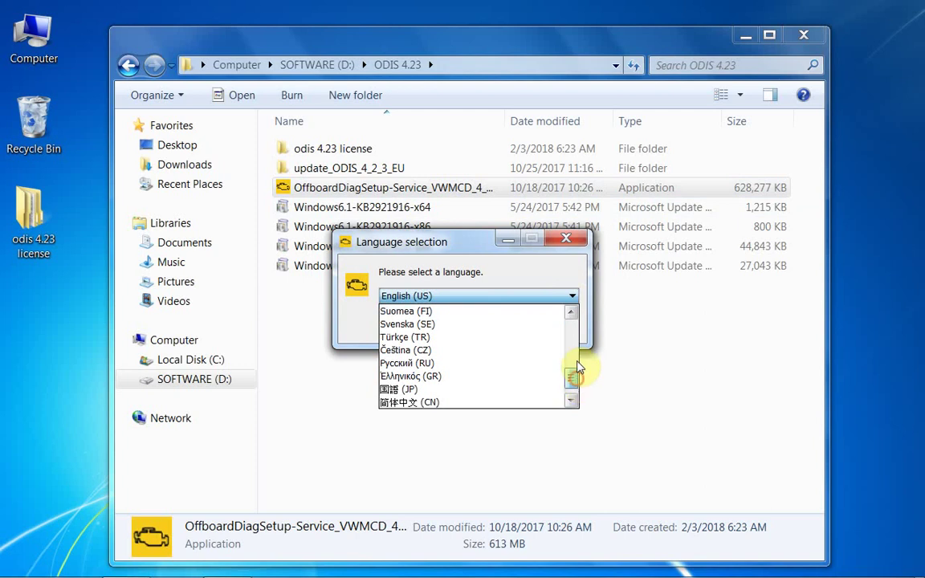
{"action": "left_click", "coordinate": [571, 311]}
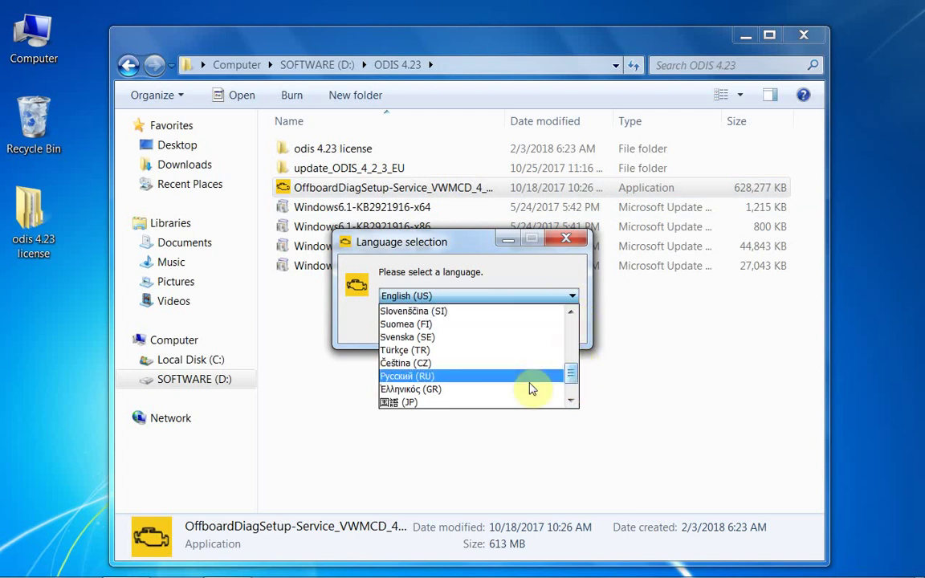
{"action": "left_click_drag", "start_coordinate": [569, 374], "coordinate": [584, 401]}
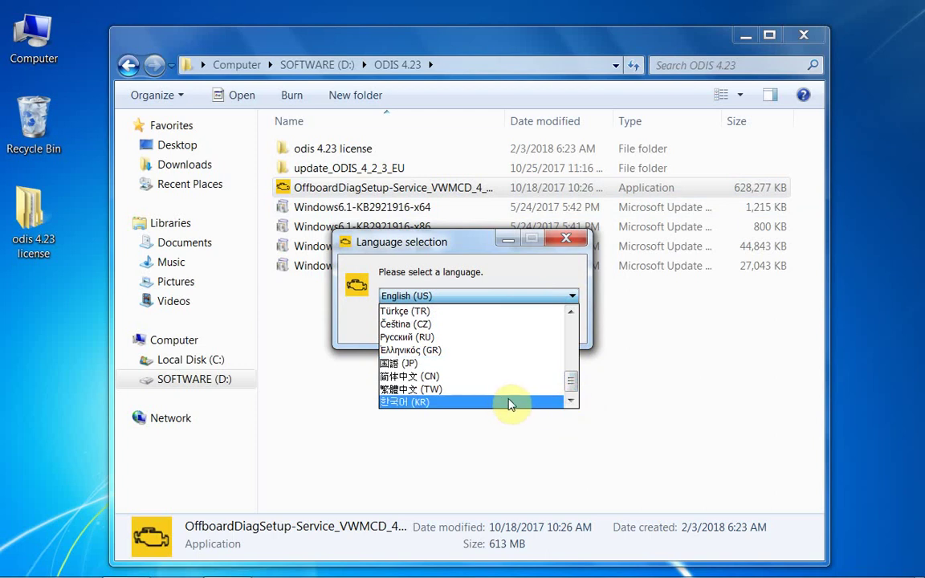
{"action": "left_click", "coordinate": [684, 384]}
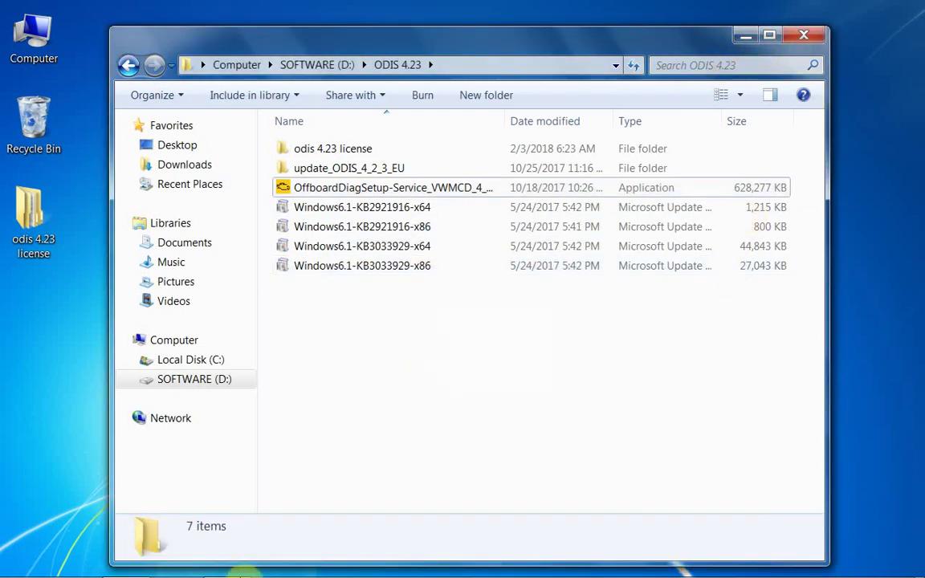
{"action": "left_click", "coordinate": [227, 567]}
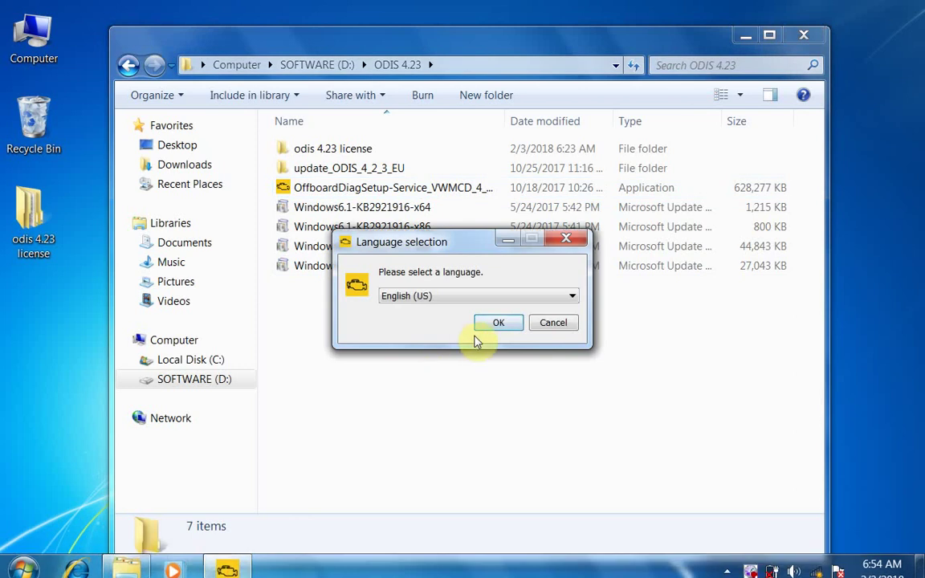
Confirm English (US) and accept the default install folder and C:\ODIS-DIAG-MODULES
{"action": "left_click", "coordinate": [499, 325]}
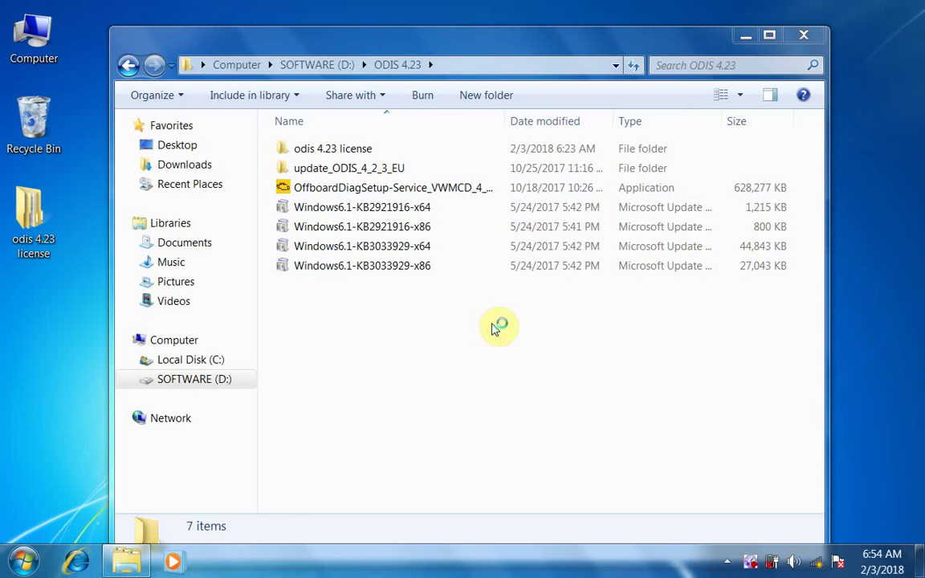
{"action": "left_click", "coordinate": [745, 35]}
{"action": "left_click", "coordinate": [548, 410]}
{"action": "left_click", "coordinate": [546, 410]}
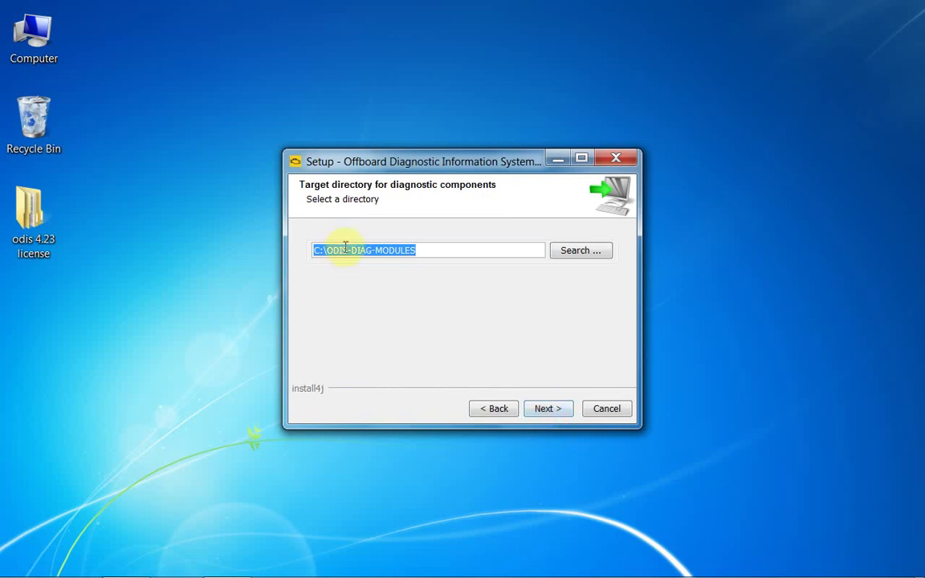
{"action": "left_click", "coordinate": [550, 409]}
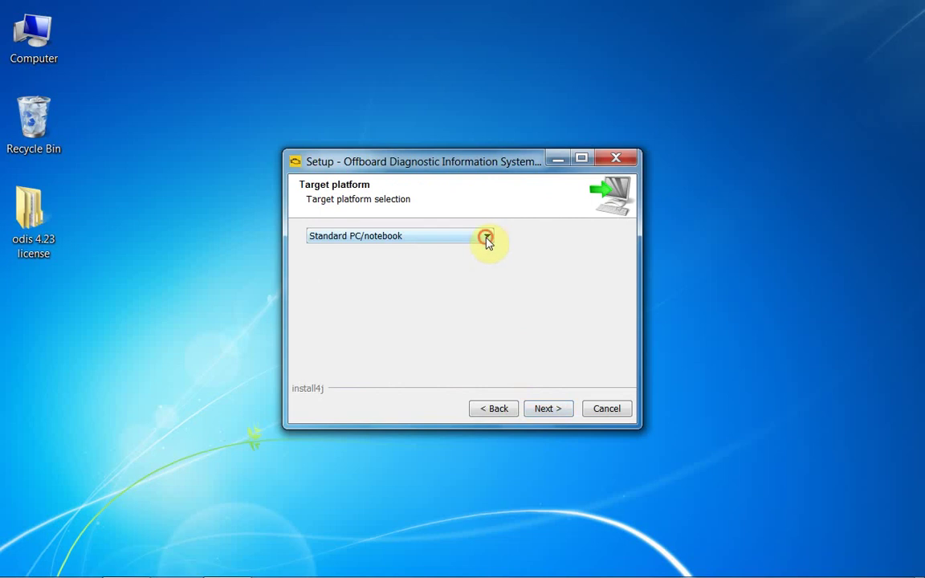
Keep Standard PC/notebook as platform and VAS 5054 as interface, acknowledging the Bluetooth notice
{"action": "left_click", "coordinate": [487, 237]}
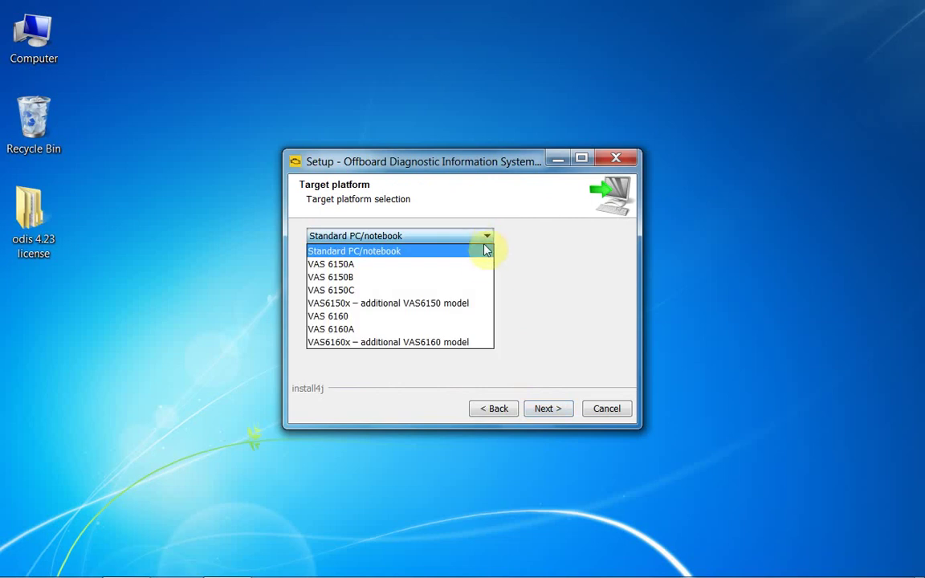
{"action": "left_click", "coordinate": [549, 277]}
{"action": "left_click", "coordinate": [547, 408]}
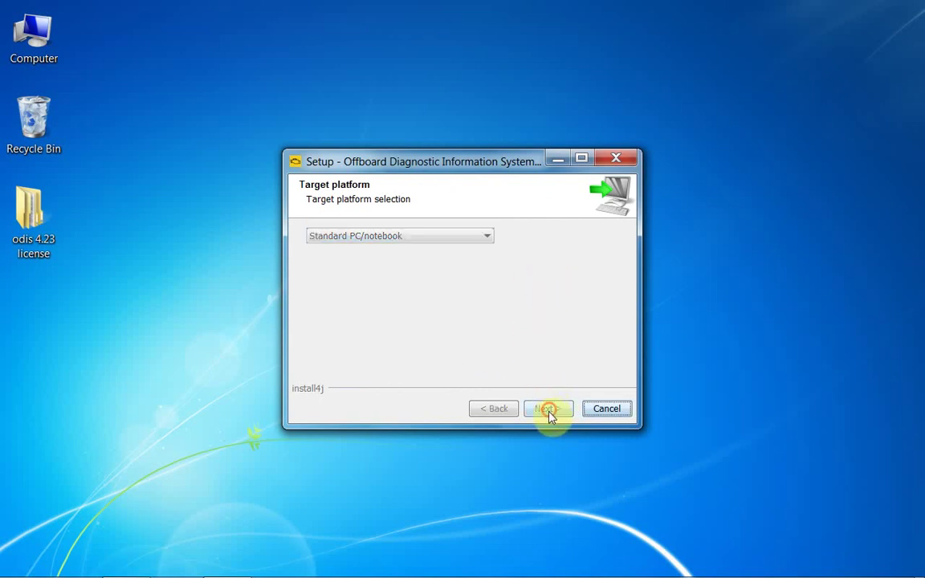
{"action": "left_click", "coordinate": [451, 238]}
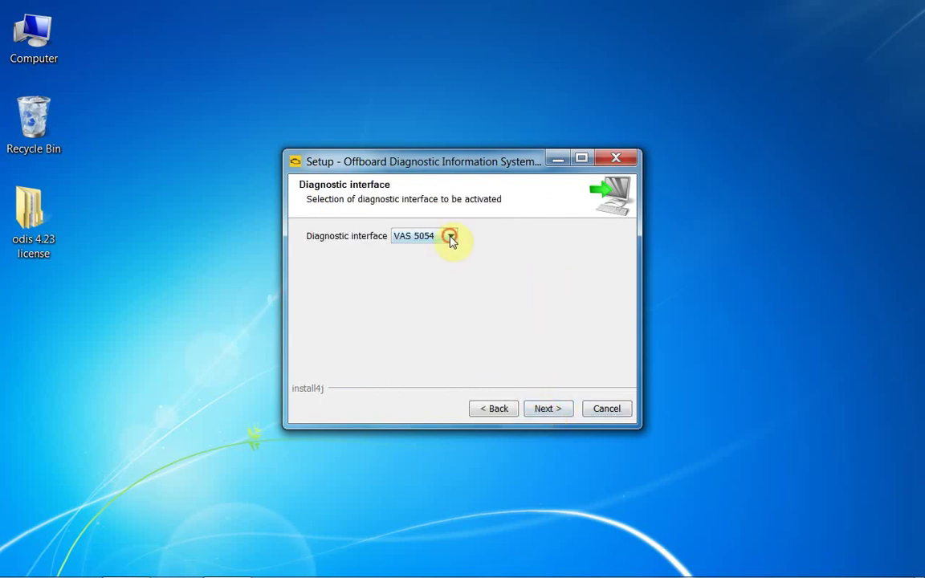
{"action": "left_click", "coordinate": [454, 238]}
{"action": "left_click", "coordinate": [550, 411]}
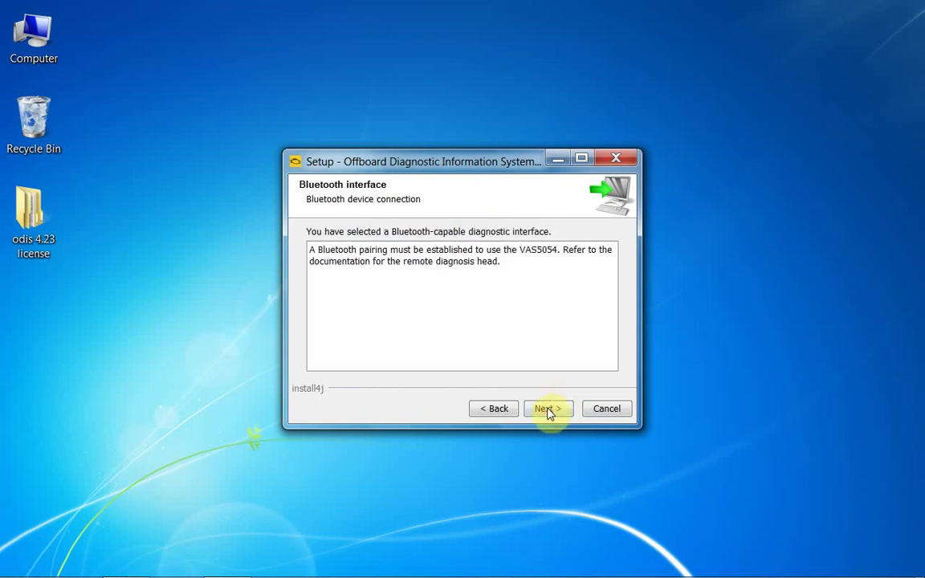
{"action": "left_click", "coordinate": [546, 411]}
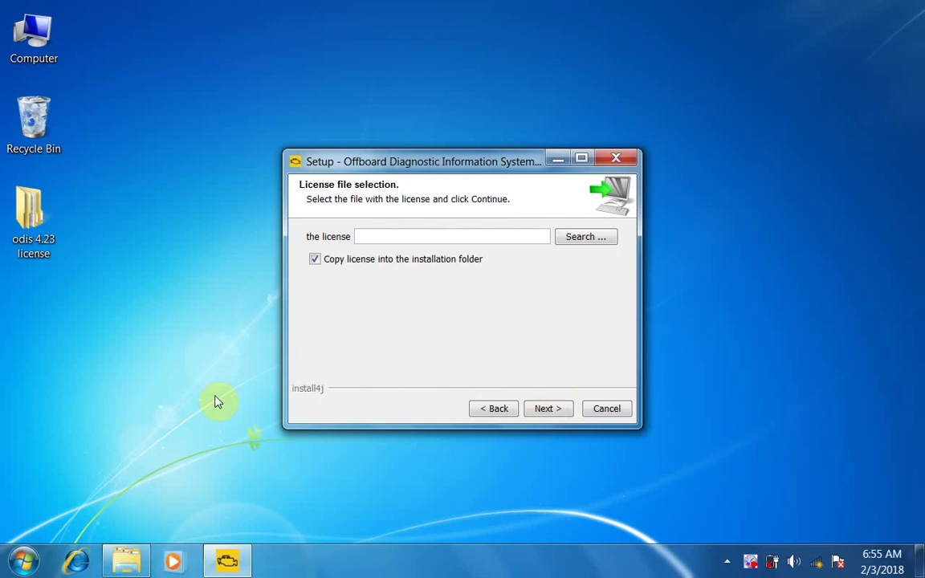
Copy the Volkswagen folder from the odis 4.23 license folder onto the desktop
{"action": "right_click", "coordinate": [43, 215]}
{"action": "left_click", "coordinate": [75, 223]}
{"action": "left_click_drag", "start_coordinate": [314, 201], "coordinate": [98, 304]}
{"action": "left_click", "coordinate": [825, 10]}
Load Desktop\Volkswagen\license.dat as the license file and start the installation
{"action": "left_click", "coordinate": [573, 239]}
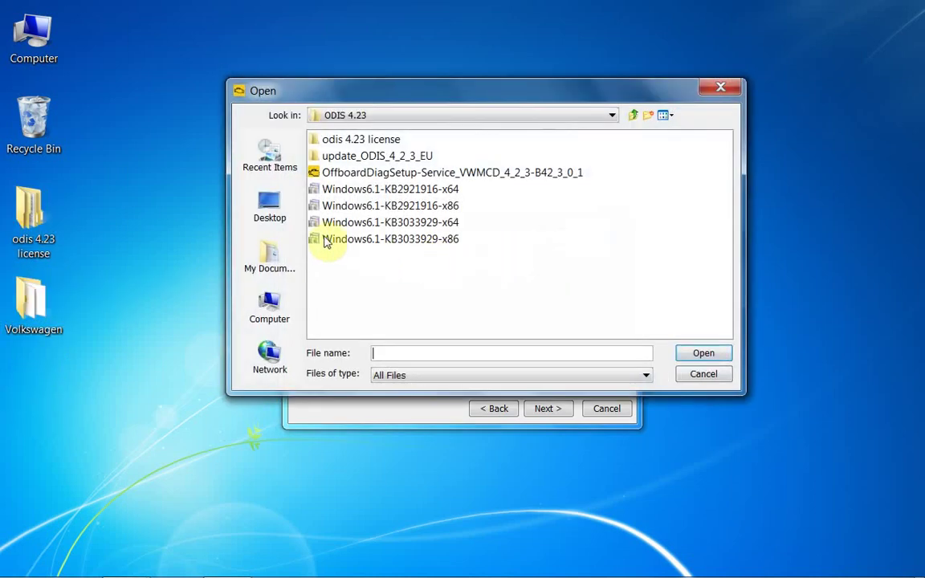
{"action": "left_click", "coordinate": [273, 213]}
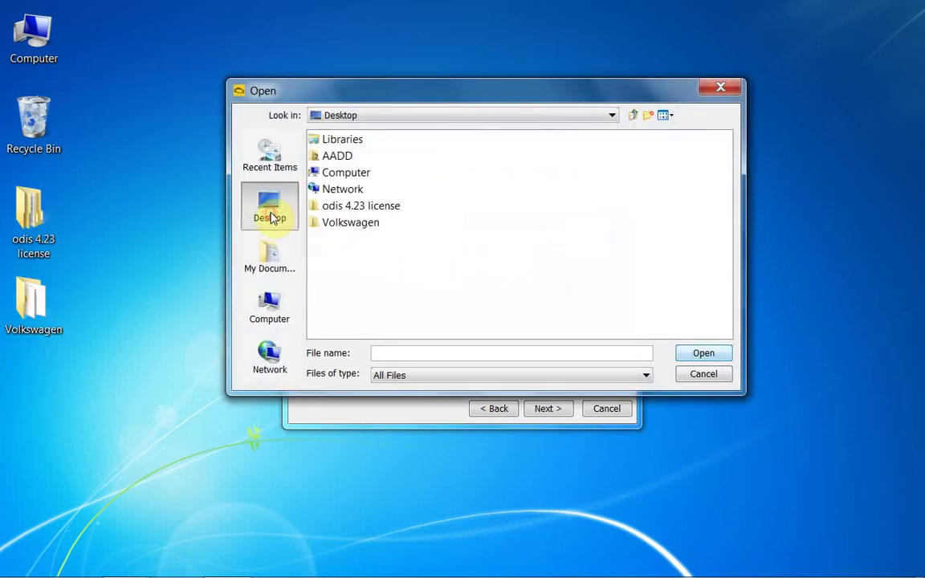
{"action": "left_click", "coordinate": [350, 224]}
{"action": "left_click", "coordinate": [704, 354]}
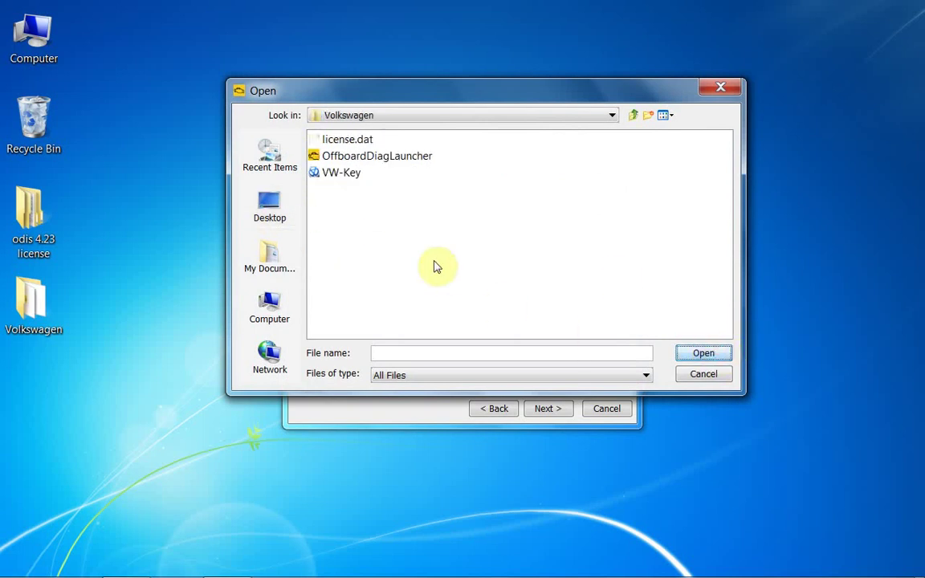
{"action": "left_click", "coordinate": [341, 139]}
{"action": "left_click", "coordinate": [703, 354]}
{"action": "left_click", "coordinate": [546, 409]}
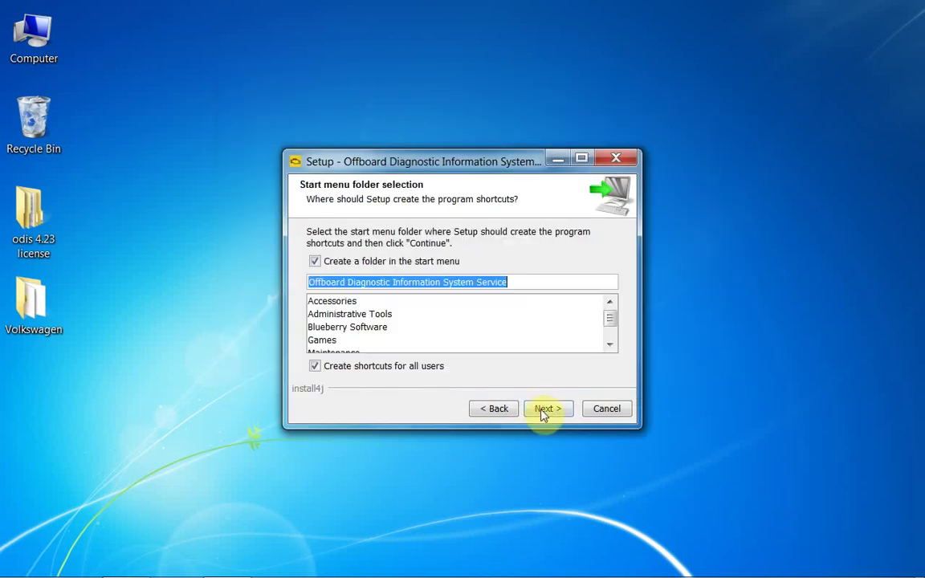
{"action": "left_click", "coordinate": [545, 410]}
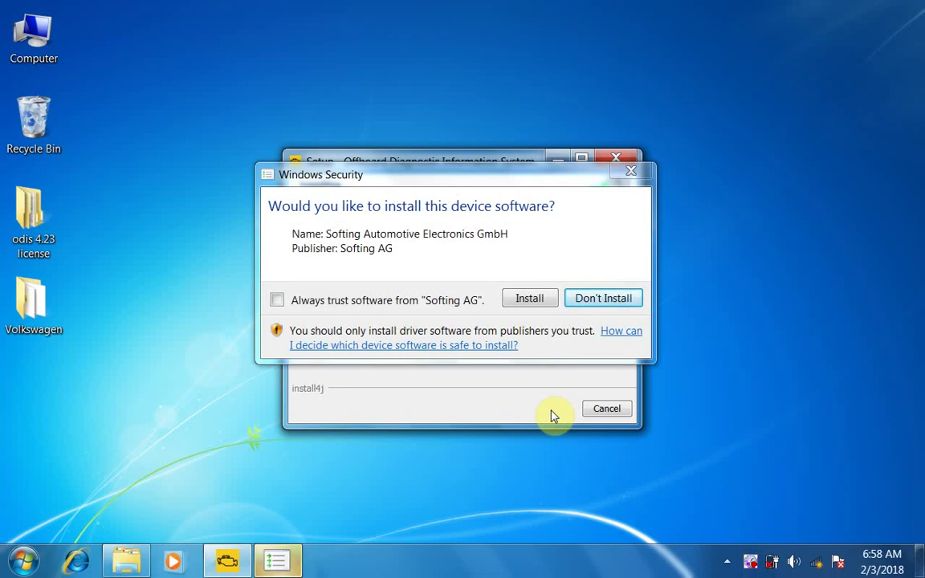
Always trust and install the Softing AG and AVL DiTEST GmbH device drivers
{"action": "left_click", "coordinate": [329, 305]}
{"action": "left_click", "coordinate": [529, 299]}
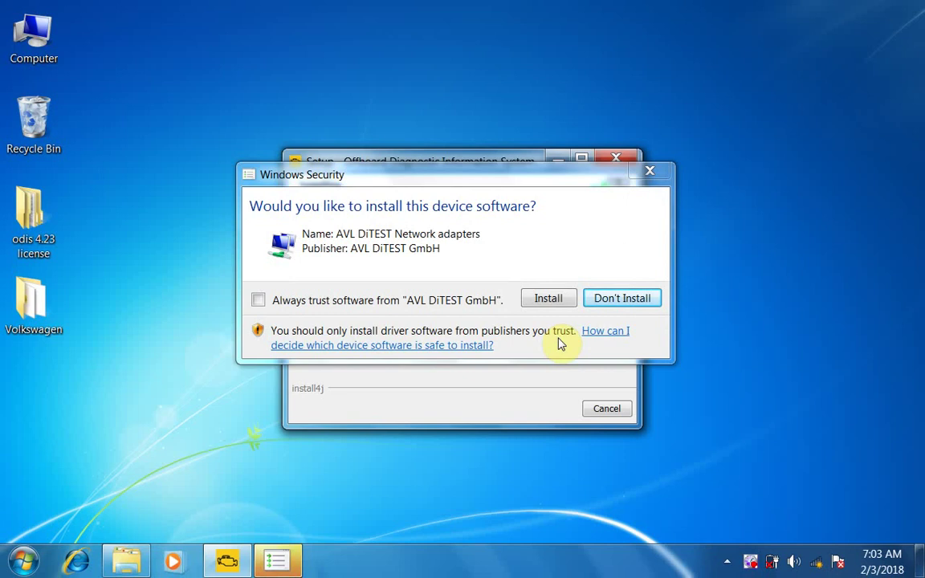
{"action": "left_click", "coordinate": [257, 301]}
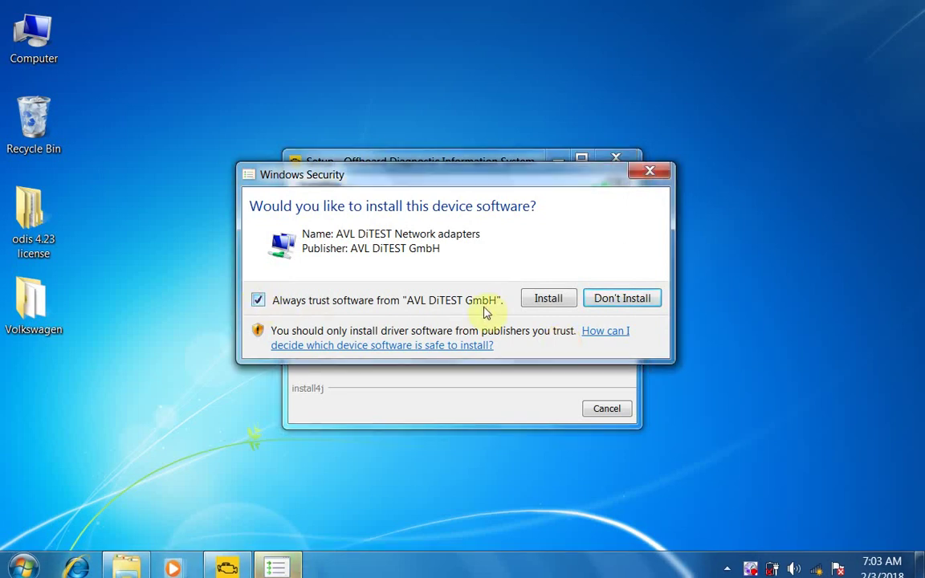
{"action": "left_click", "coordinate": [547, 298]}
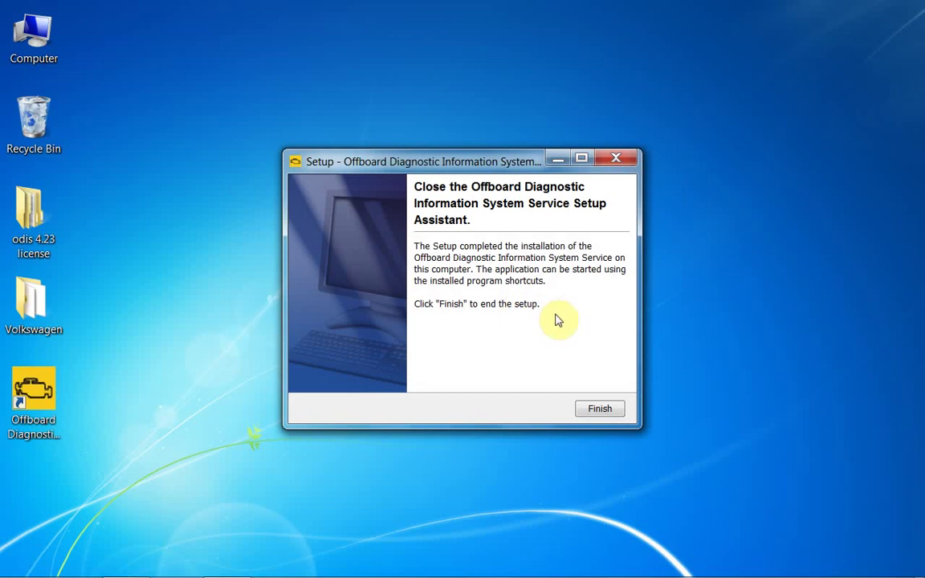
Finish setup with a restart, then copy OffboardDiagLauncher from the Volkswagen desktop folder
{"action": "left_click", "coordinate": [597, 410]}
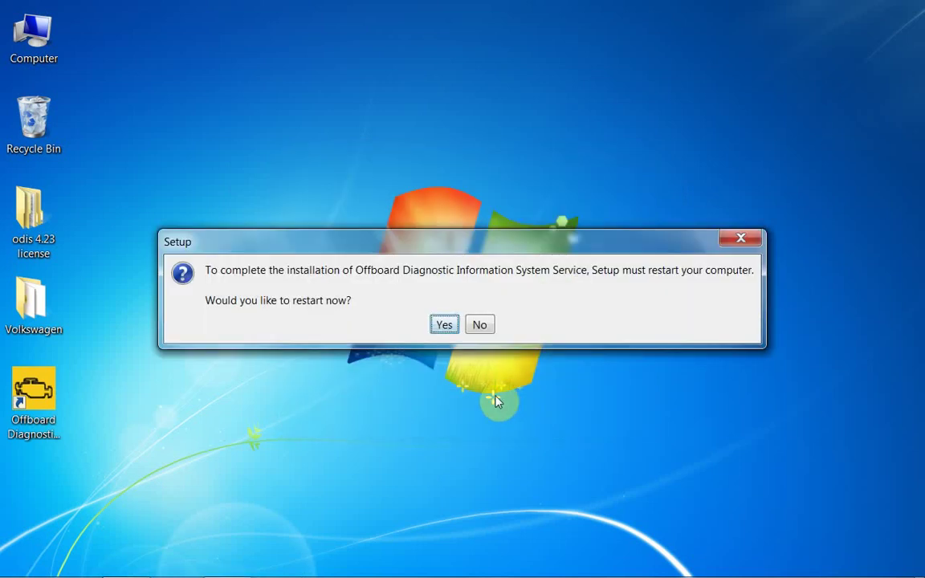
{"action": "left_click", "coordinate": [445, 325]}
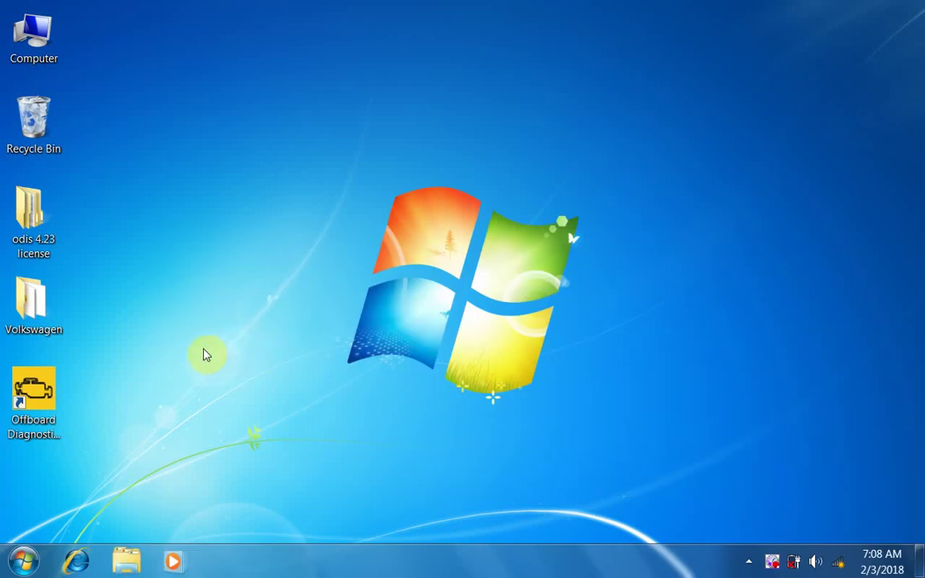
{"action": "left_click", "coordinate": [32, 301]}
{"action": "right_click", "coordinate": [30, 287]}
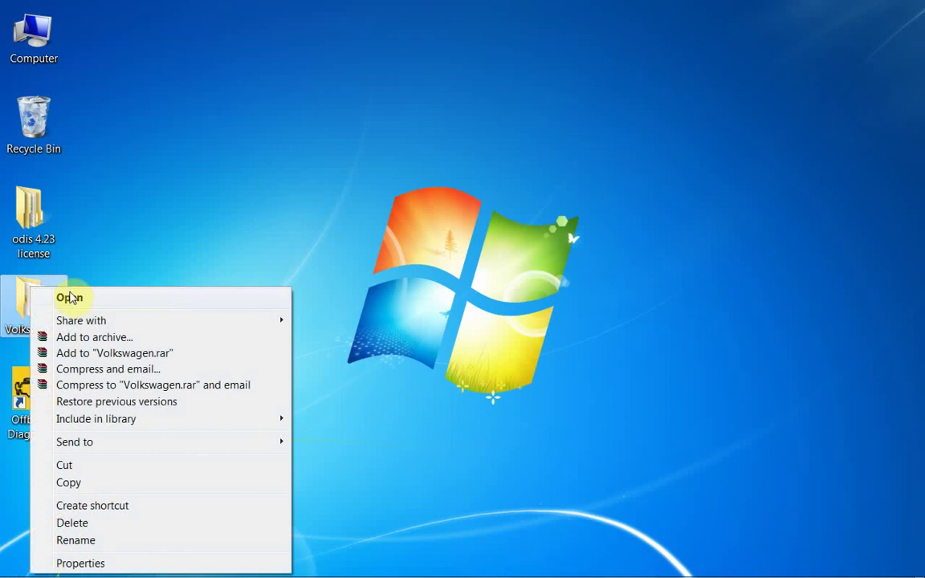
{"action": "left_click", "coordinate": [71, 298]}
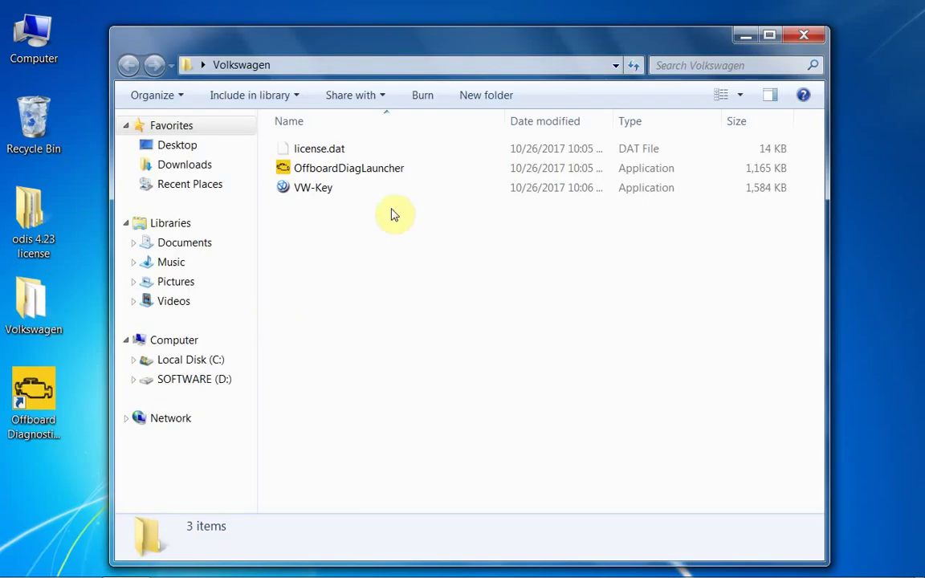
{"action": "left_click", "coordinate": [357, 176]}
{"action": "right_click", "coordinate": [357, 176]}
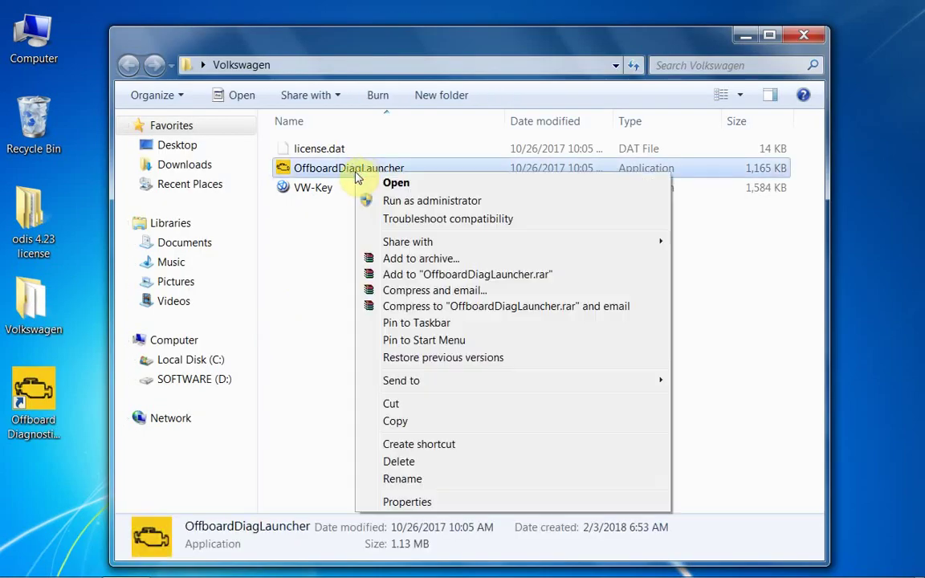
{"action": "left_click", "coordinate": [389, 426]}
Paste the launcher into the Offboard Diagnostic shortcut's target folder, replacing the existing one
{"action": "left_click", "coordinate": [41, 392]}
{"action": "right_click", "coordinate": [42, 398]}
{"action": "left_click", "coordinate": [115, 396]}
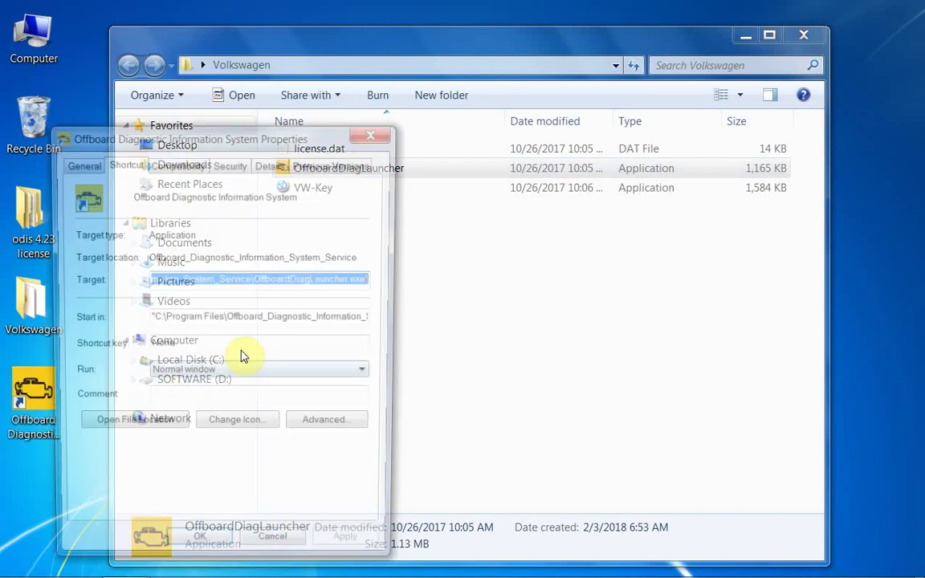
{"action": "left_click", "coordinate": [141, 427]}
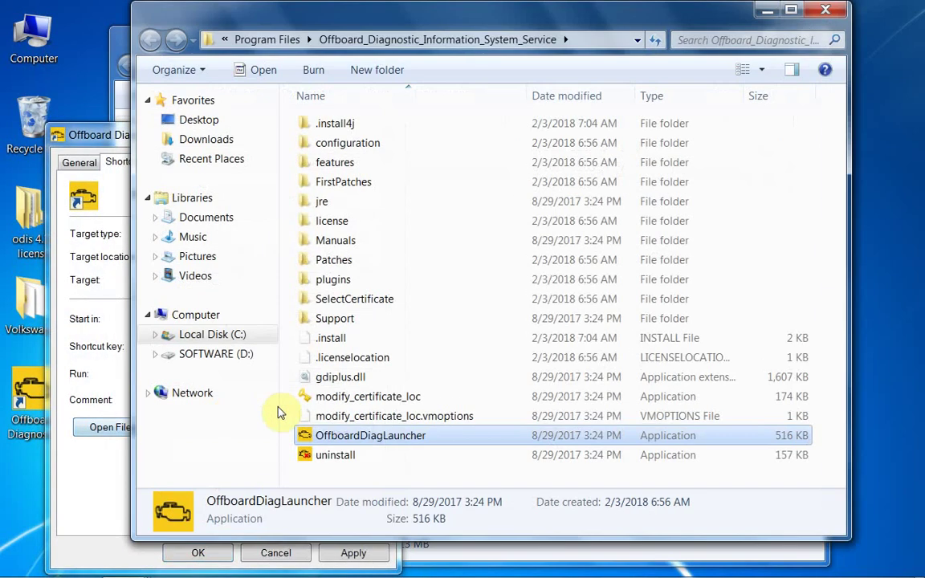
{"action": "left_click", "coordinate": [472, 479]}
{"action": "right_click", "coordinate": [473, 479]}
{"action": "left_click", "coordinate": [518, 377]}
{"action": "left_click", "coordinate": [391, 200]}
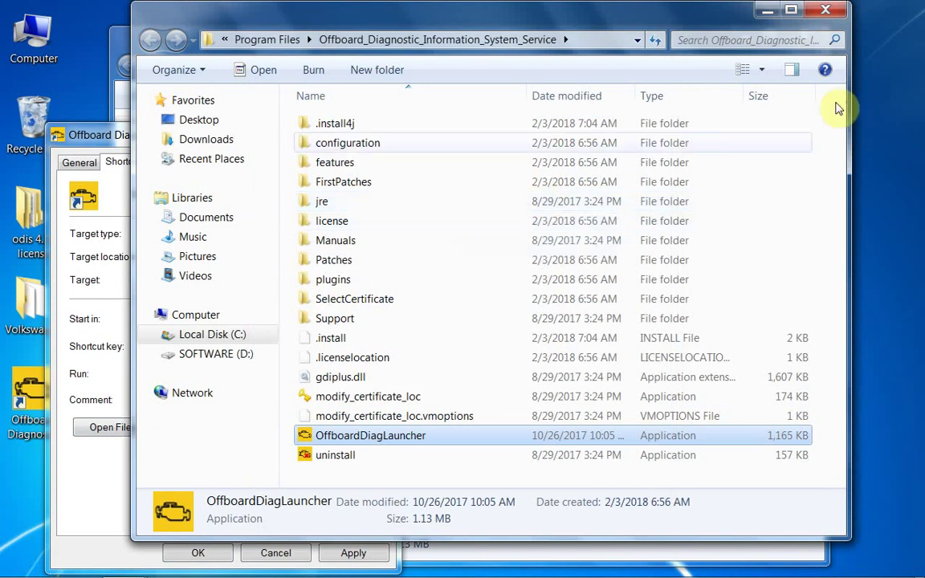
Close the install folder and shortcut properties, and select VW-Key
{"action": "left_click", "coordinate": [825, 10]}
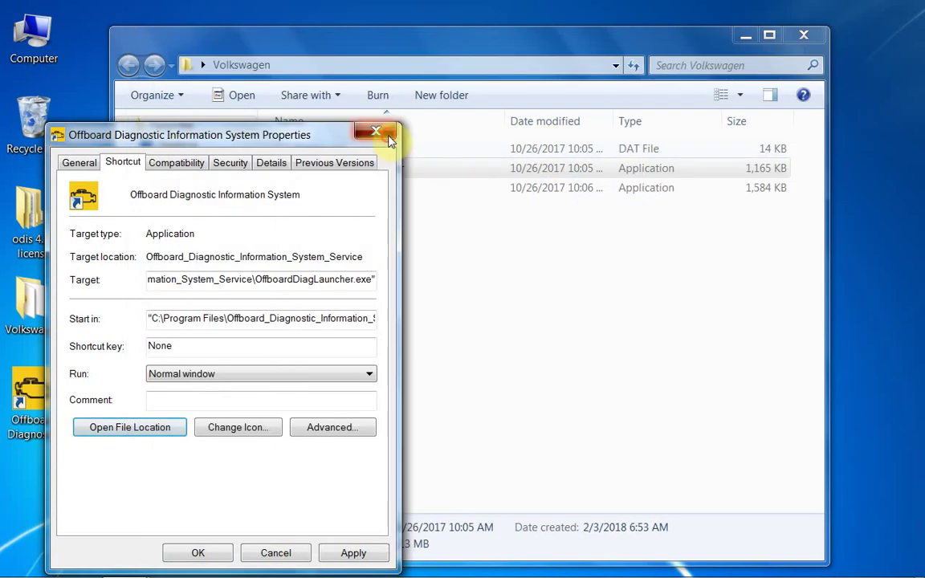
{"action": "left_click", "coordinate": [389, 138]}
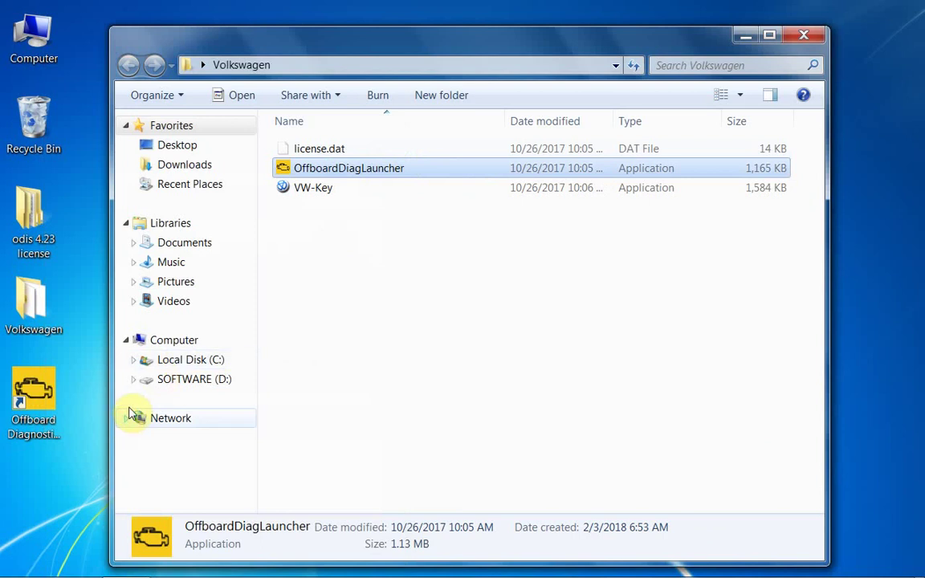
{"action": "key", "text": "Down"}
Run ODIS as administrator, copy its Hardware ID, enter Name 1234, and select VW-Key
{"action": "right_click", "coordinate": [47, 389]}
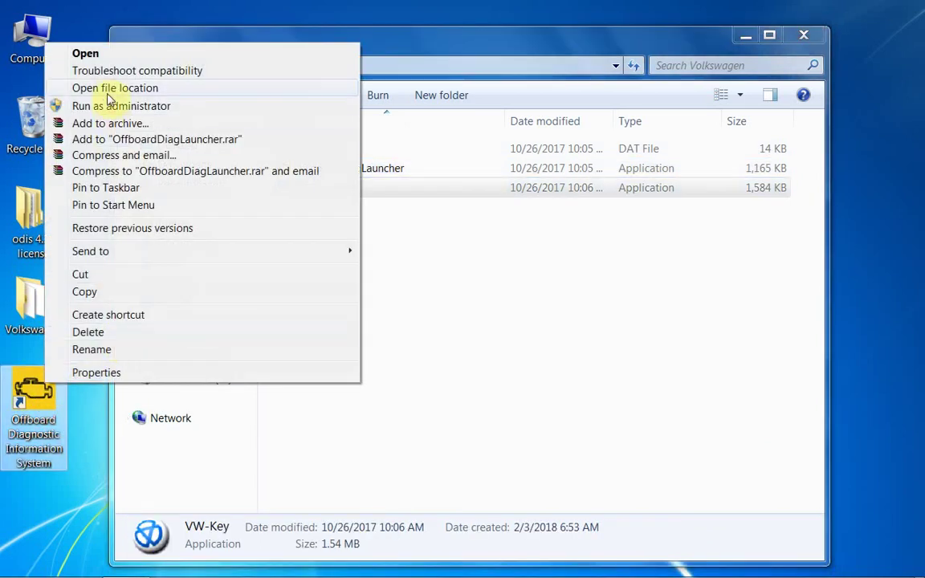
{"action": "left_click", "coordinate": [88, 105]}
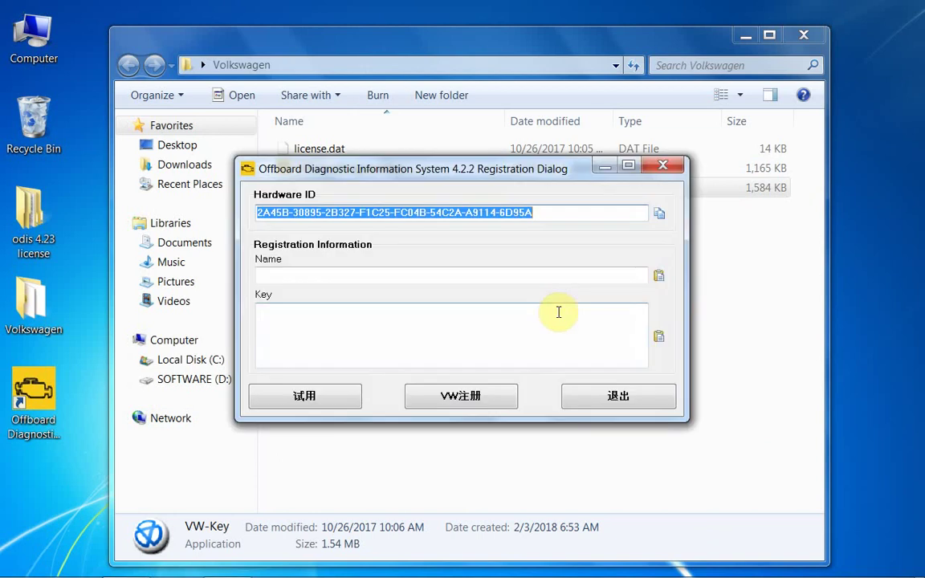
{"action": "right_click", "coordinate": [463, 207]}
{"action": "left_click", "coordinate": [481, 259]}
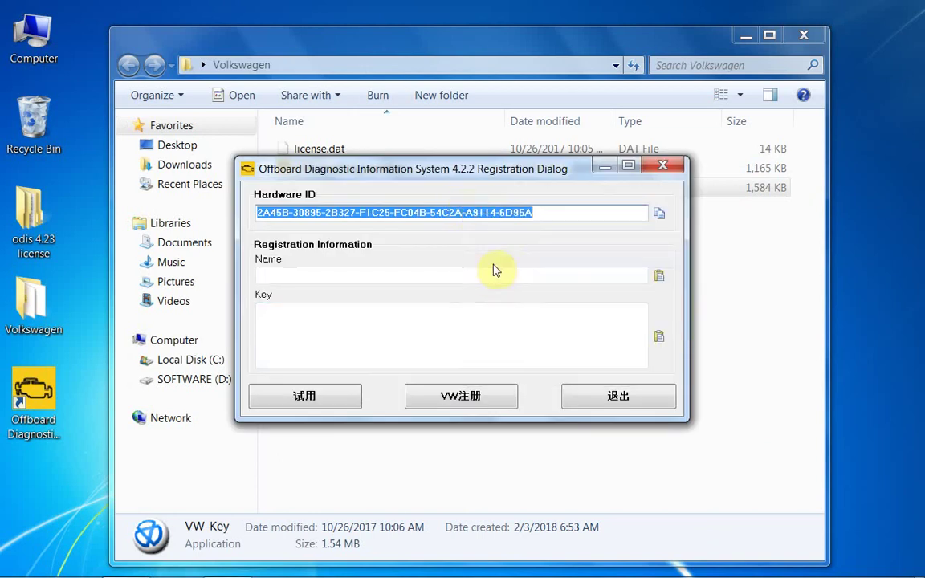
{"action": "left_click", "coordinate": [455, 279]}
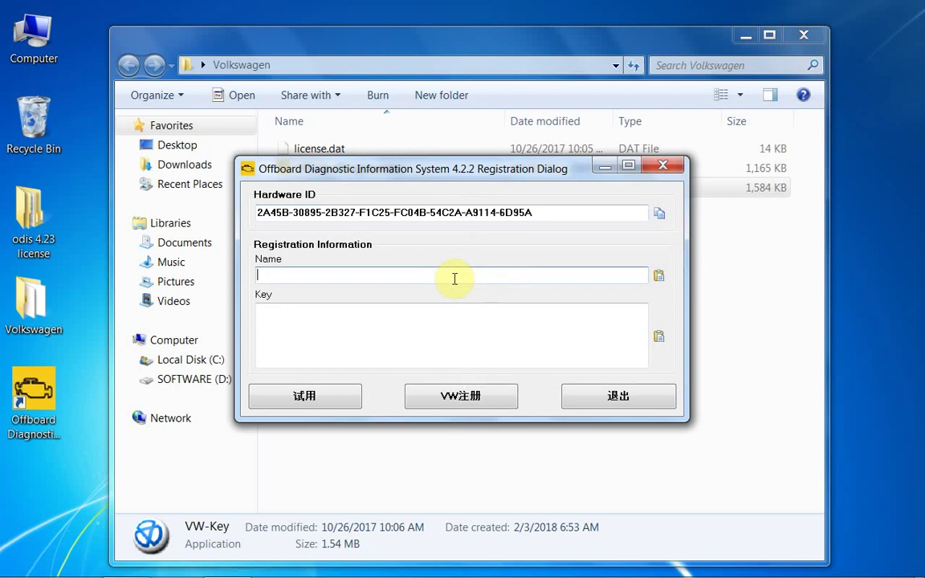
{"action": "type", "text": "1234"}
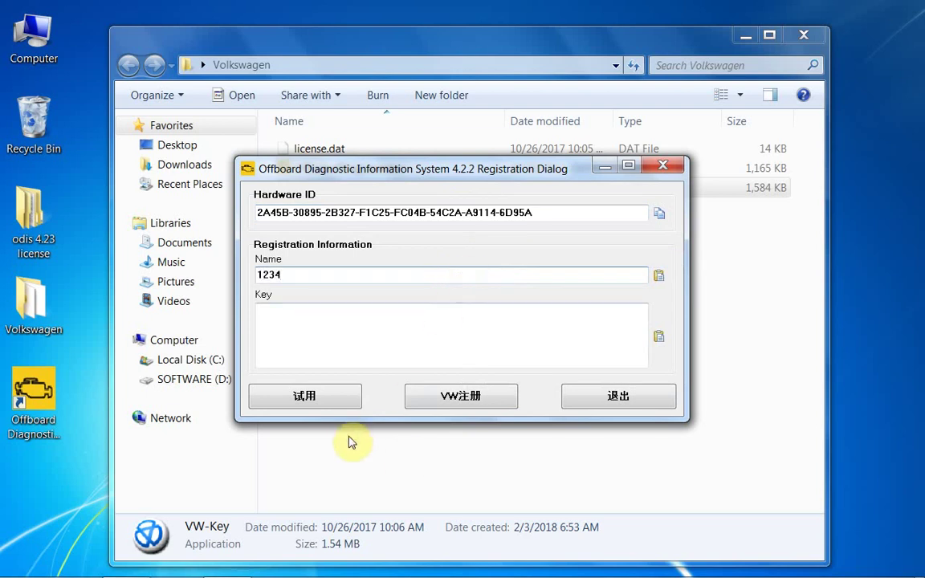
{"action": "left_click", "coordinate": [350, 460]}
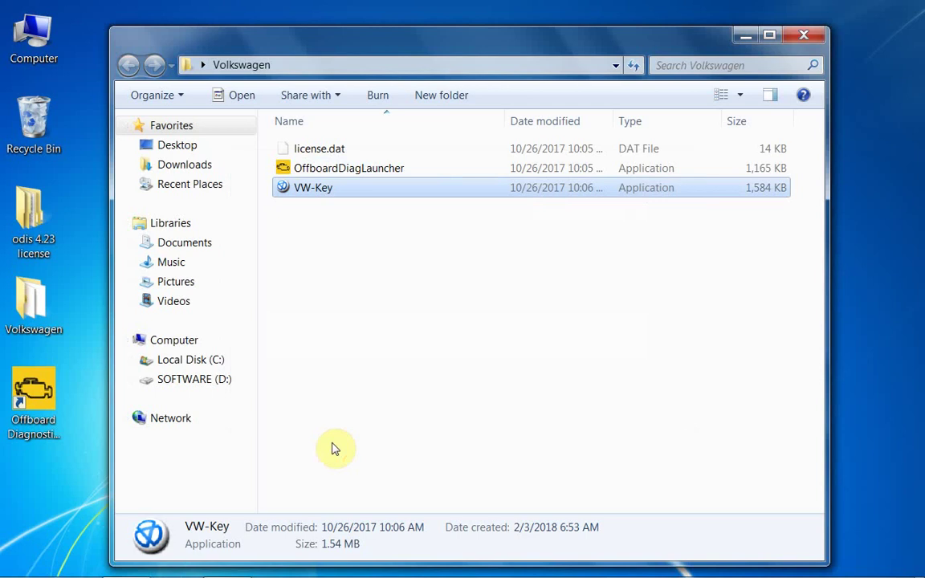
{"action": "left_click", "coordinate": [335, 449]}
Generate a VW-Key registration key for name 1234 with the pasted Hardware ID
{"action": "double_click", "coordinate": [322, 187]}
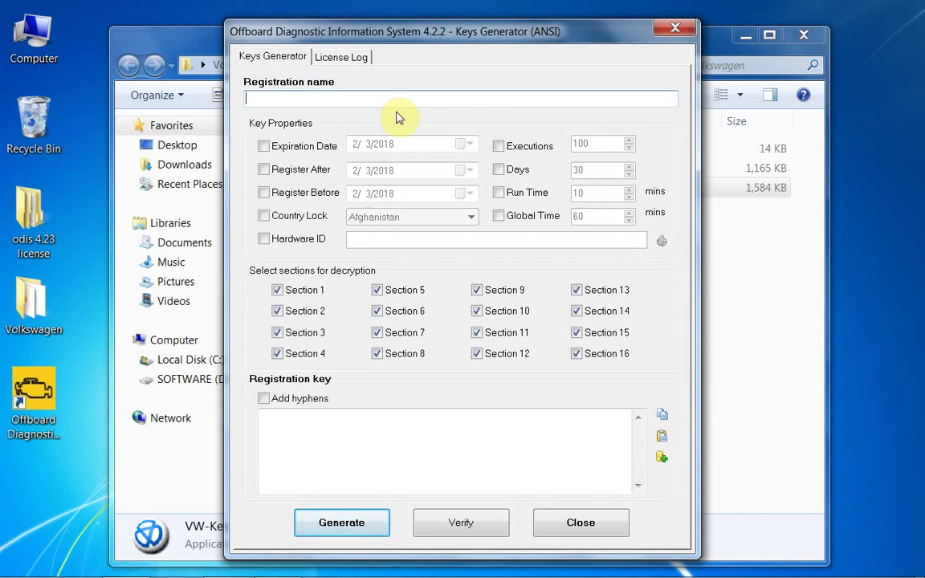
{"action": "type", "text": "1234"}
{"action": "left_click", "coordinate": [304, 240]}
{"action": "right_click", "coordinate": [414, 234]}
{"action": "left_click", "coordinate": [449, 304]}
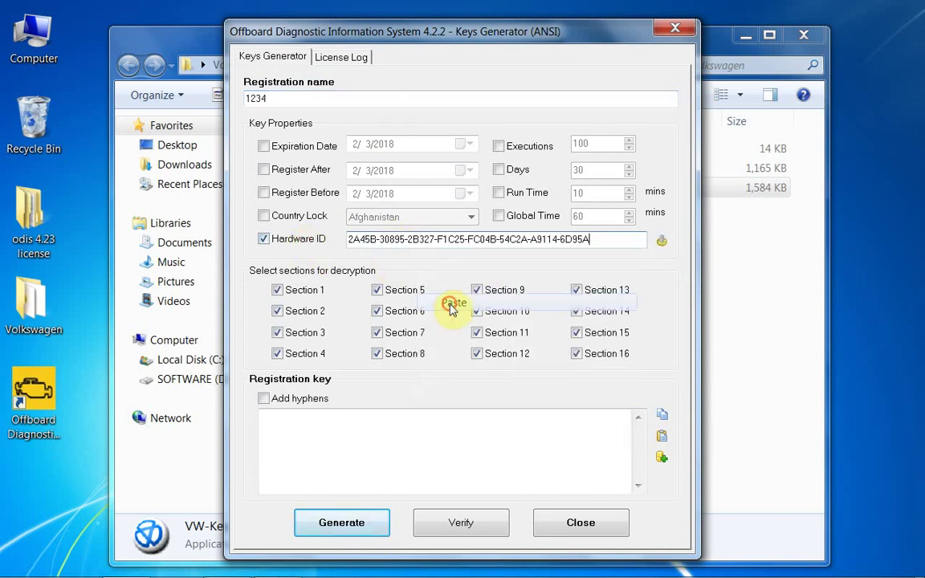
{"action": "left_click", "coordinate": [341, 522]}
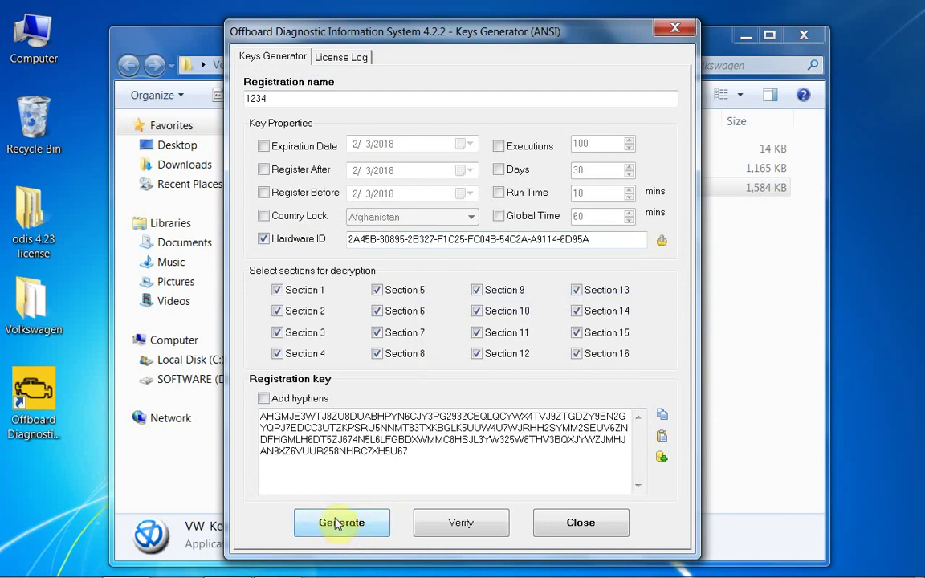
Copy the generated registration key and close the key generator
{"action": "left_click_drag", "start_coordinate": [438, 452], "coordinate": [243, 394]}
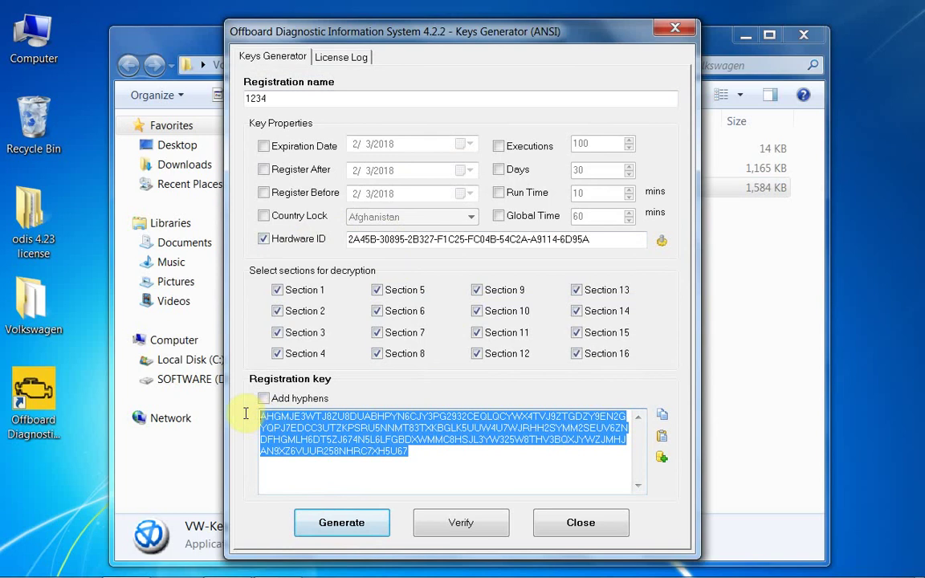
{"action": "right_click", "coordinate": [309, 420]}
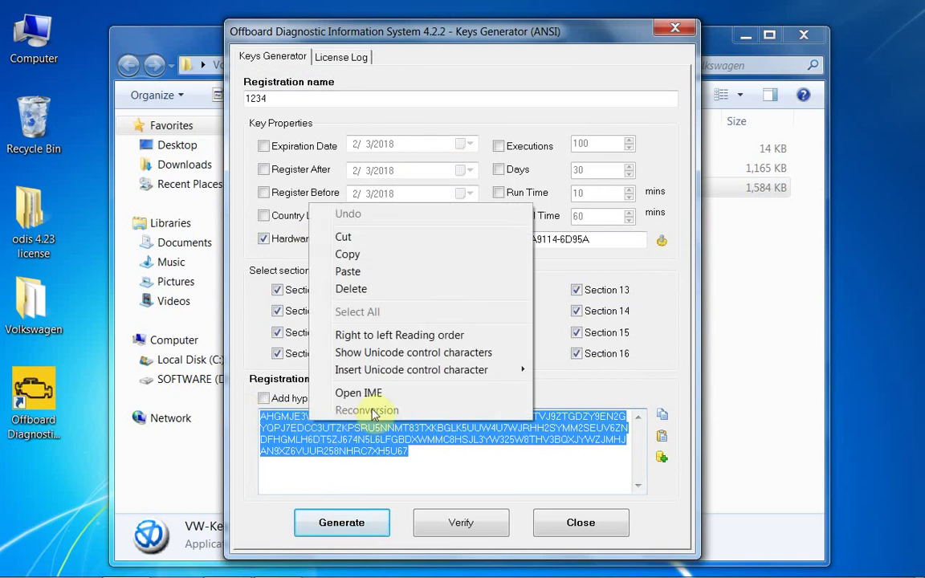
{"action": "left_click", "coordinate": [348, 253]}
{"action": "left_click", "coordinate": [674, 30]}
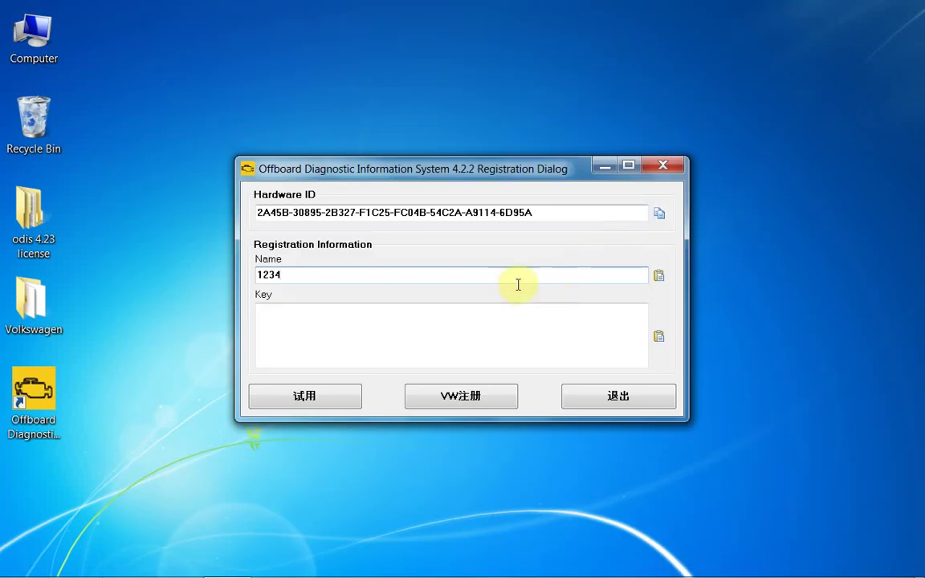
Paste the generated key into the Key box and submit the VW registration
{"action": "right_click", "coordinate": [457, 336]}
{"action": "left_click", "coordinate": [492, 404]}
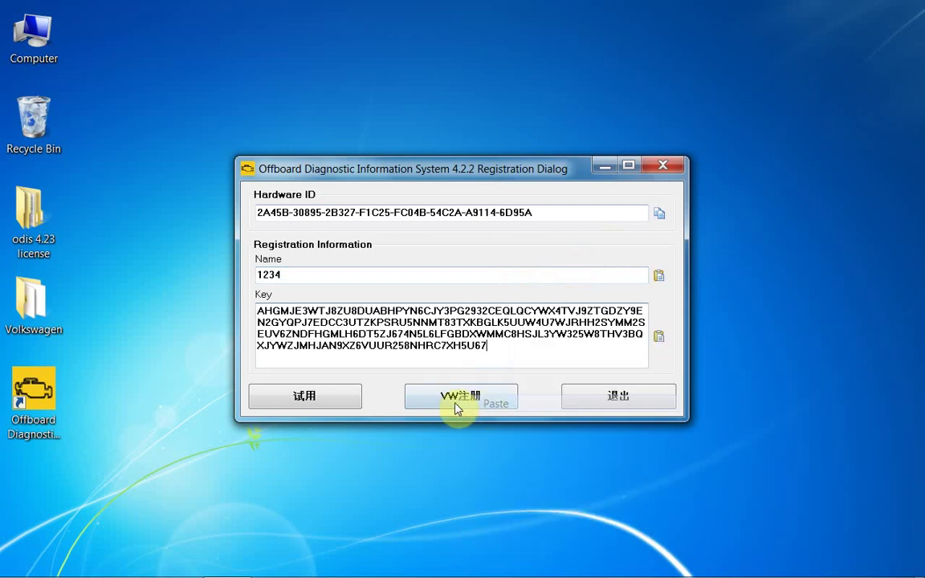
{"action": "left_click", "coordinate": [481, 400]}
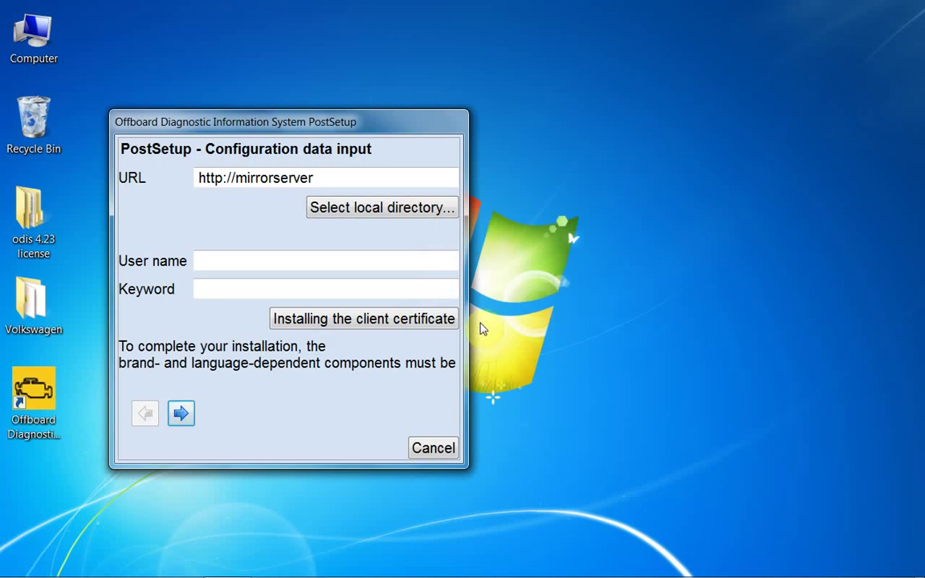
Set the update source to local folder D:\ODIS 4.23\update_ODIS_4_2_3_EU
{"action": "left_click", "coordinate": [386, 281]}
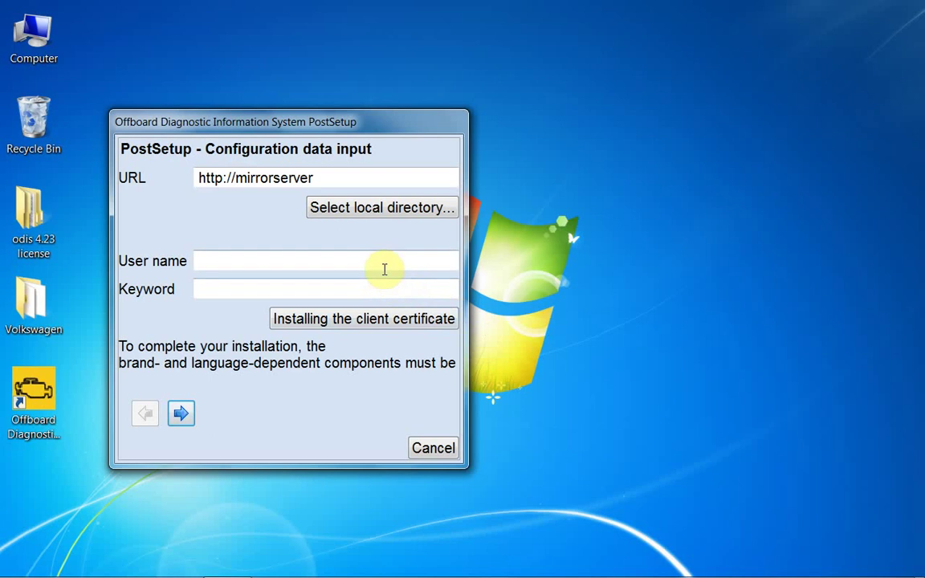
{"action": "left_click", "coordinate": [392, 208]}
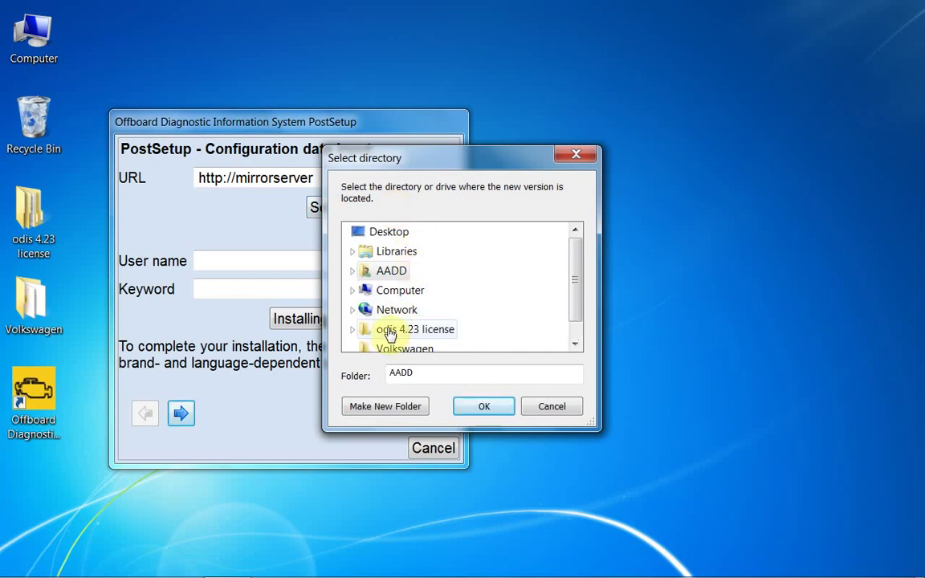
{"action": "left_click", "coordinate": [374, 295]}
{"action": "double_click", "coordinate": [374, 294]}
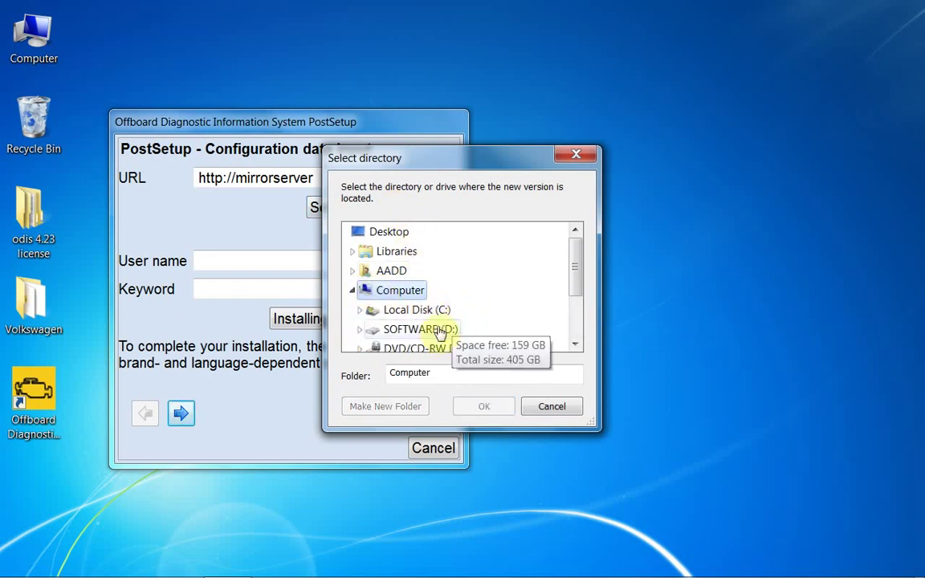
{"action": "double_click", "coordinate": [432, 331]}
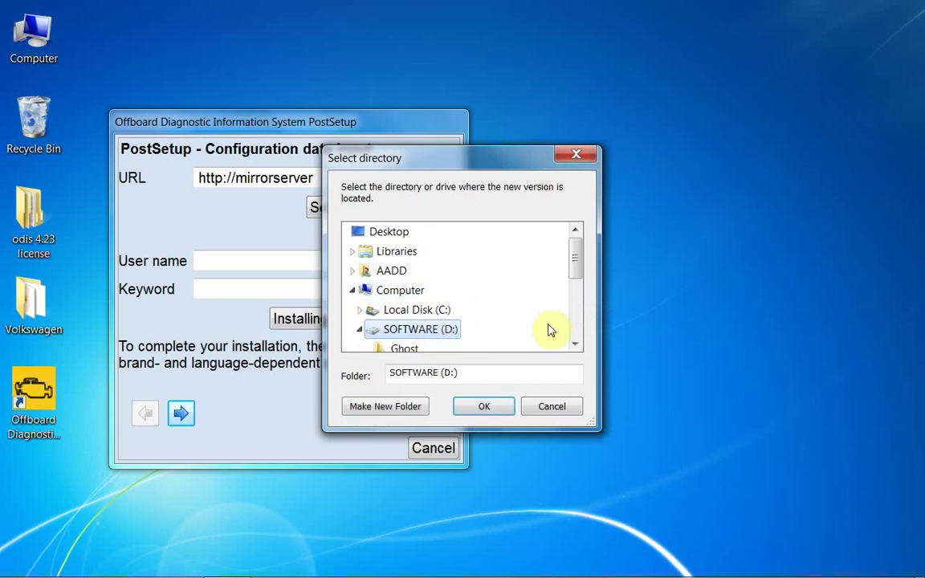
{"action": "left_click_drag", "start_coordinate": [571, 268], "coordinate": [571, 291]}
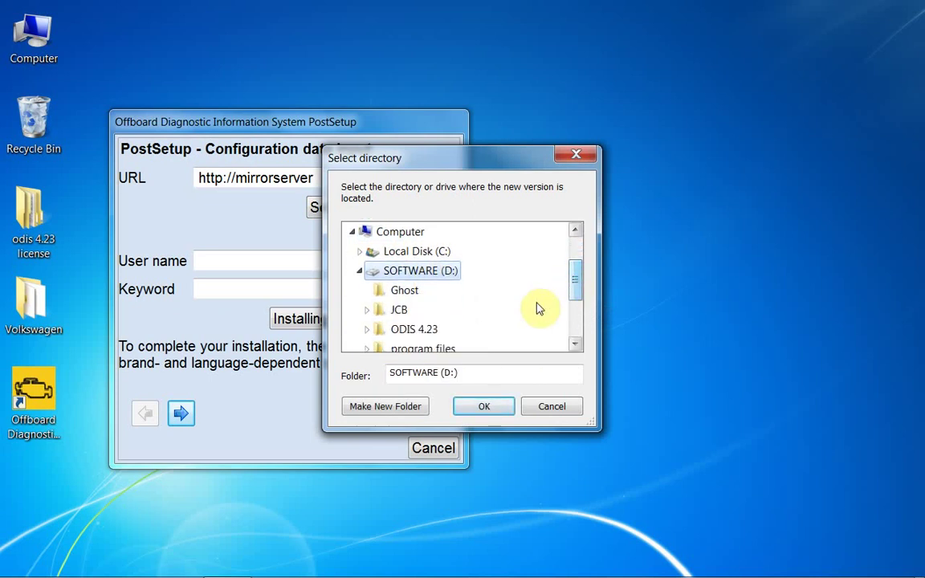
{"action": "double_click", "coordinate": [413, 330]}
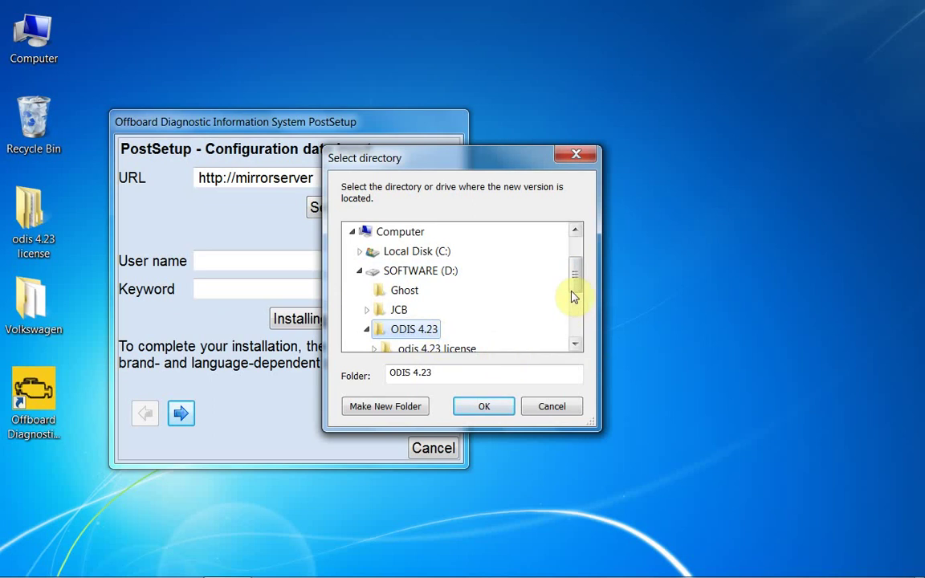
{"action": "left_click_drag", "start_coordinate": [578, 283], "coordinate": [576, 297]}
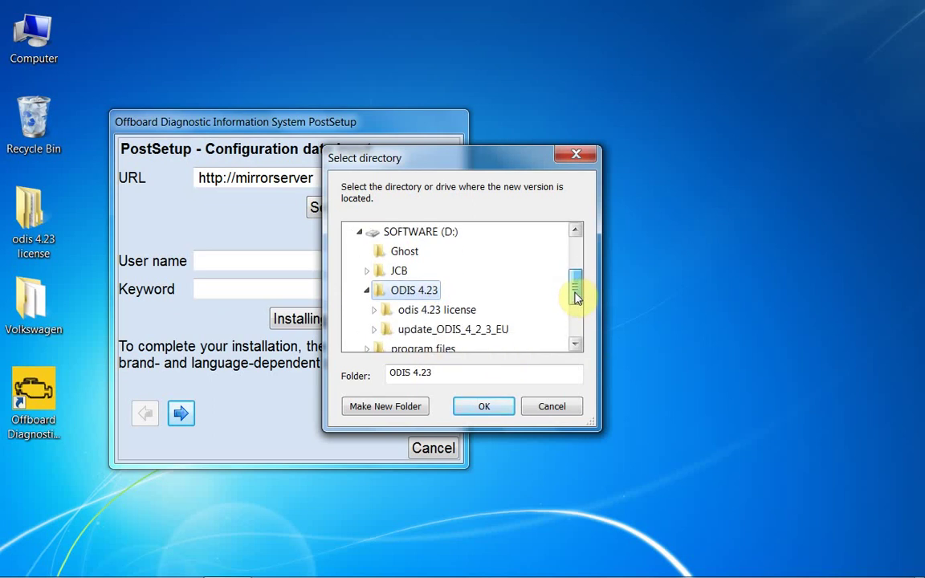
{"action": "double_click", "coordinate": [482, 330]}
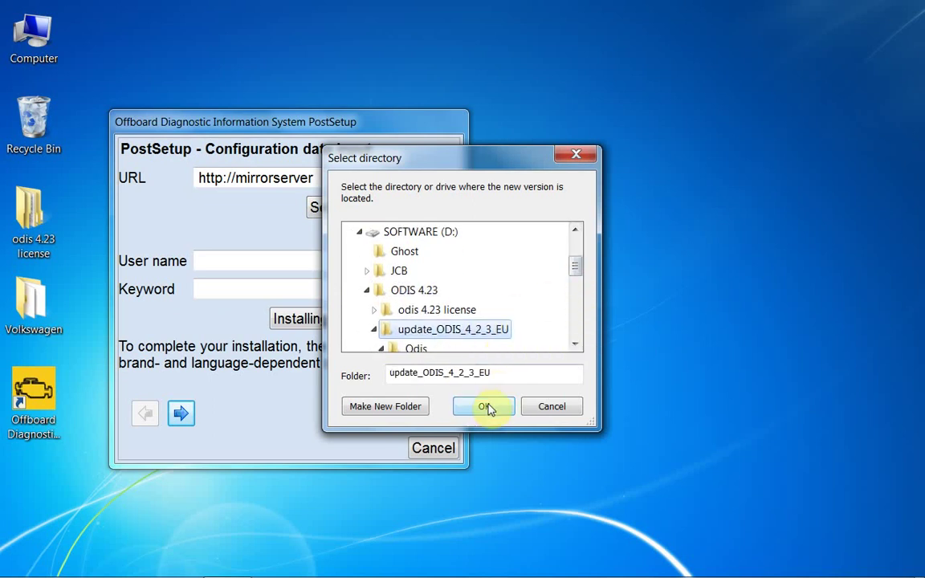
{"action": "left_click", "coordinate": [487, 407]}
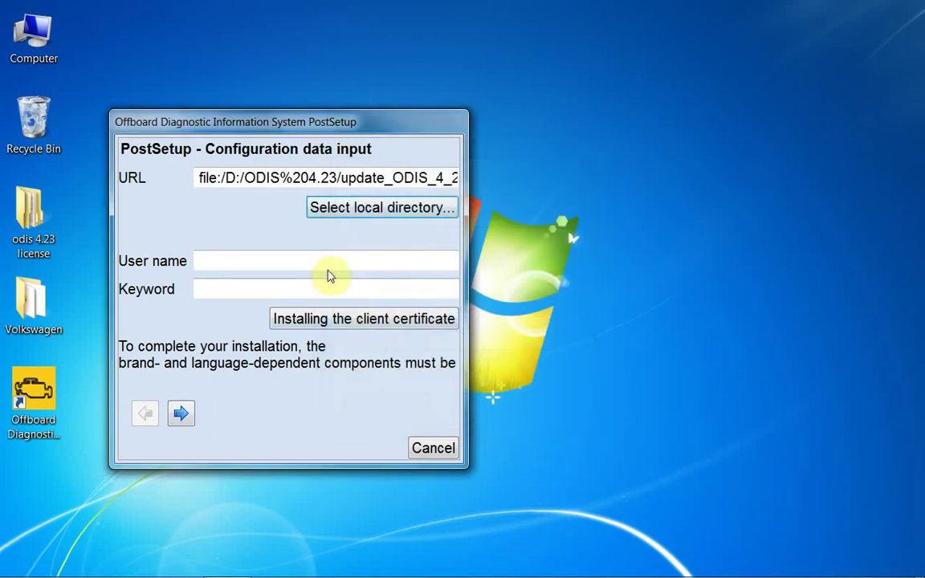
Enter 123 as both User name and Keyword and continue
{"action": "left_click", "coordinate": [328, 264]}
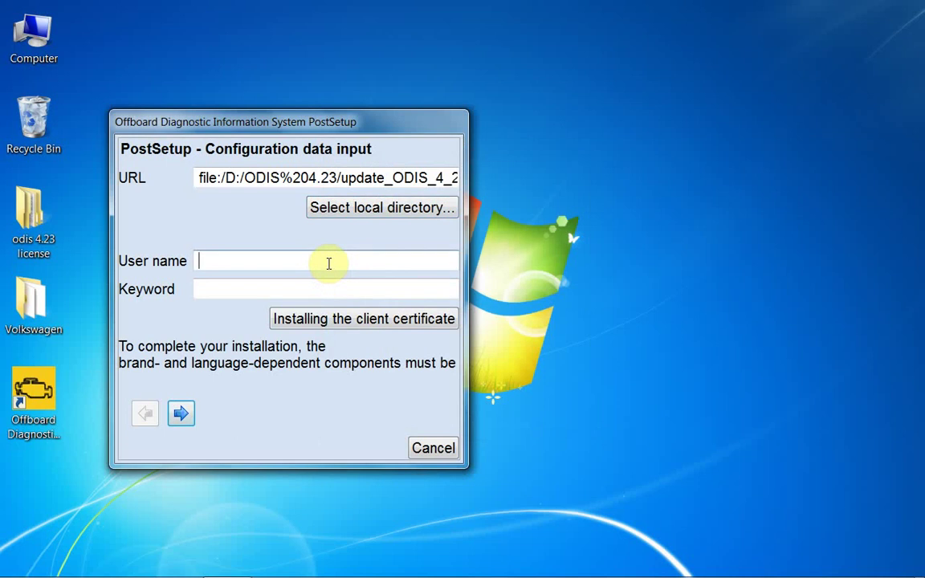
{"action": "type", "text": "123"}
{"action": "left_click", "coordinate": [305, 288]}
{"action": "type", "text": "12"}
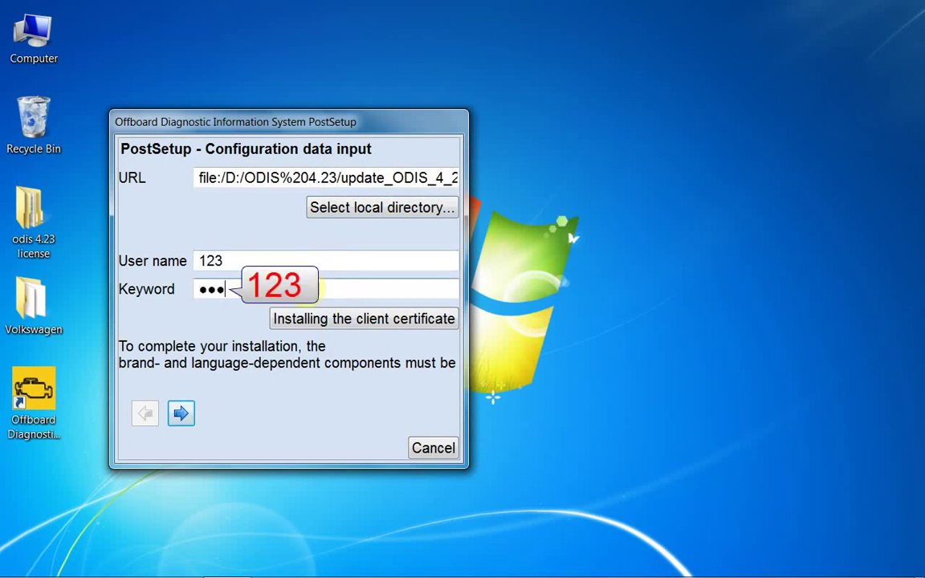
{"action": "type", "text": "3"}
{"action": "left_click", "coordinate": [181, 416]}
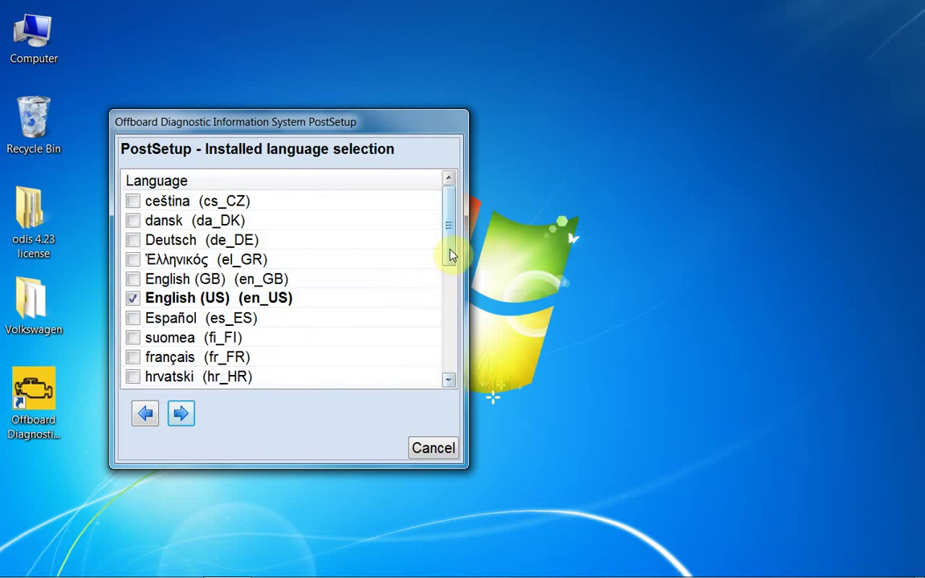
Leave only English (US) ticked in the language list and continue
{"action": "left_click_drag", "start_coordinate": [451, 255], "coordinate": [440, 328]}
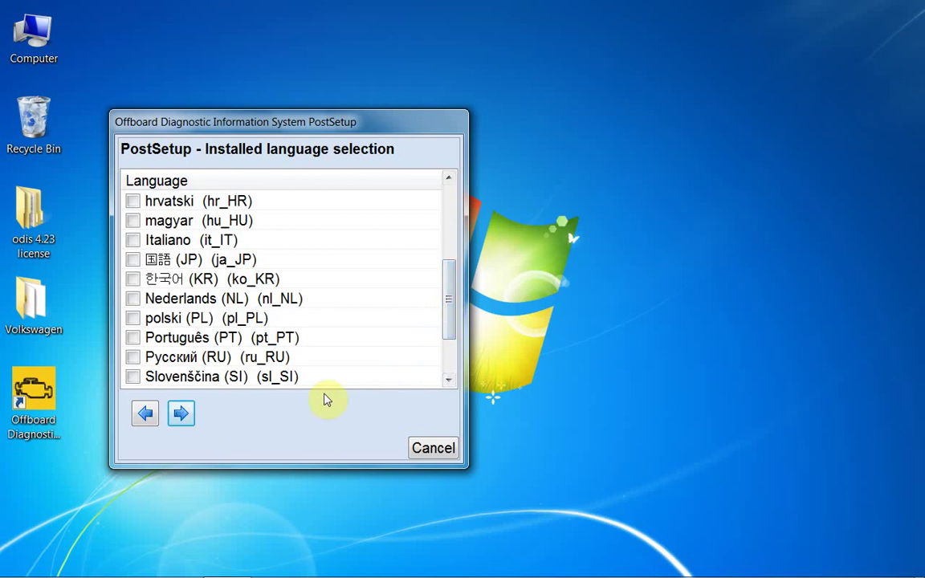
{"action": "left_click_drag", "start_coordinate": [448, 316], "coordinate": [440, 223]}
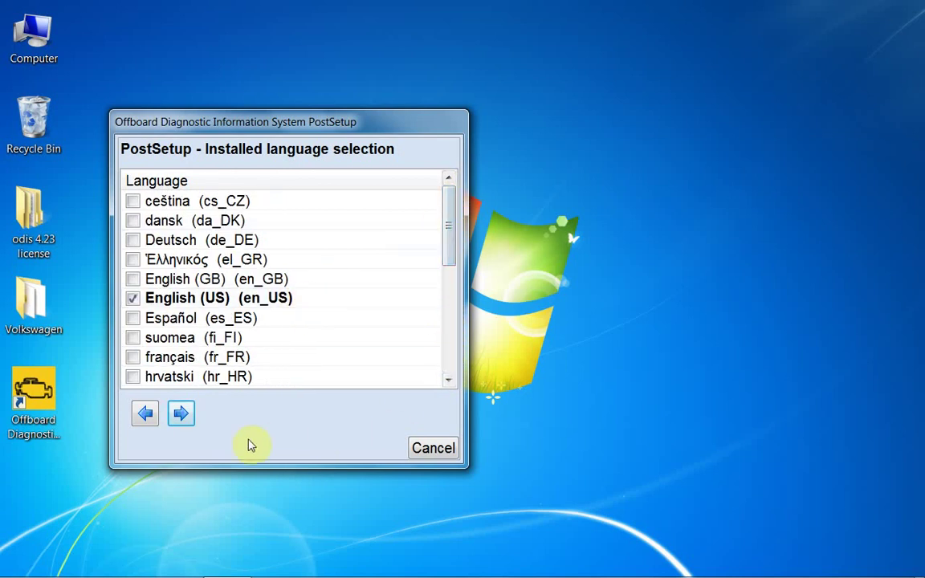
{"action": "left_click", "coordinate": [182, 412]}
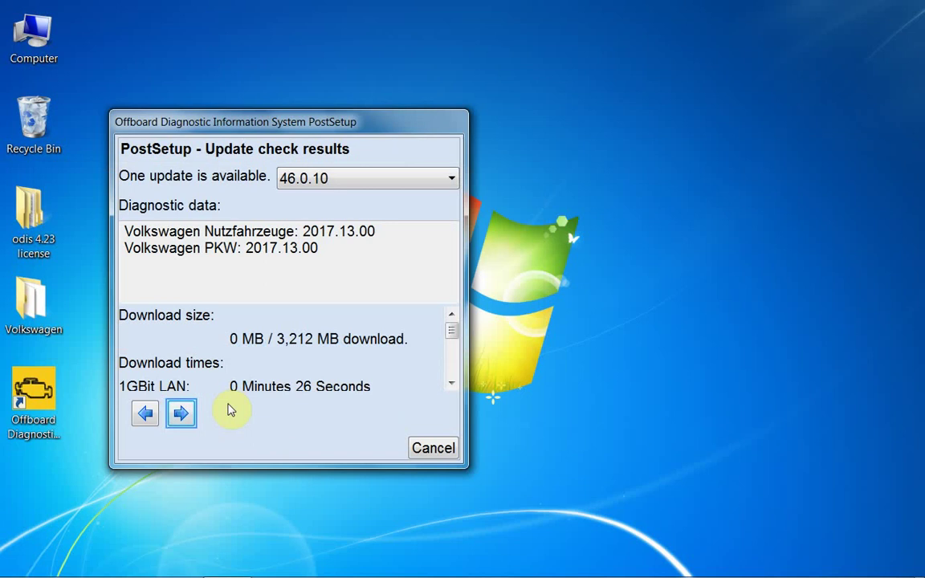
Proceed with the 46.0.10 update until ODIS Service 4.2.3 launches
{"action": "left_click", "coordinate": [185, 415]}
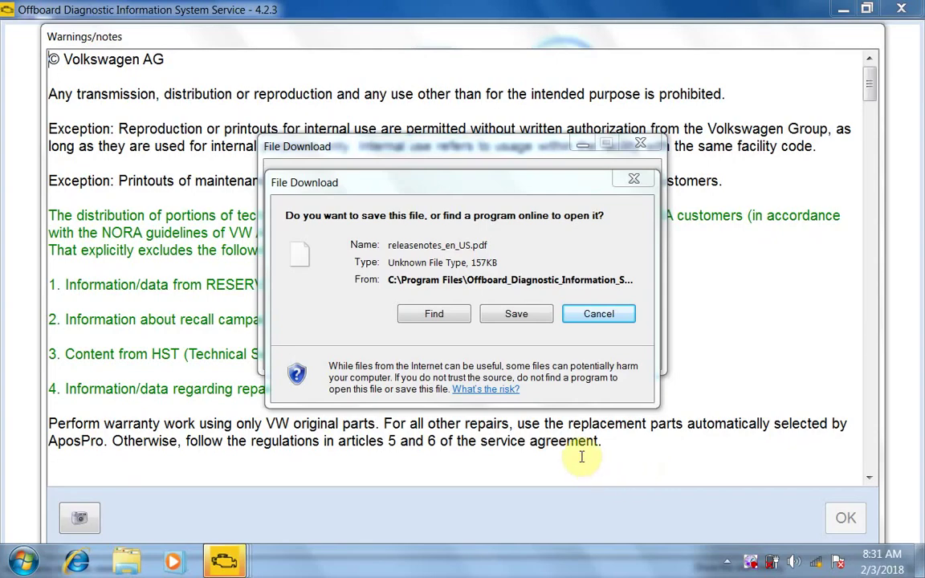
Cancel the release-notes download, accept the warnings and notes, then exit ODIS Service
{"action": "left_click", "coordinate": [610, 316]}
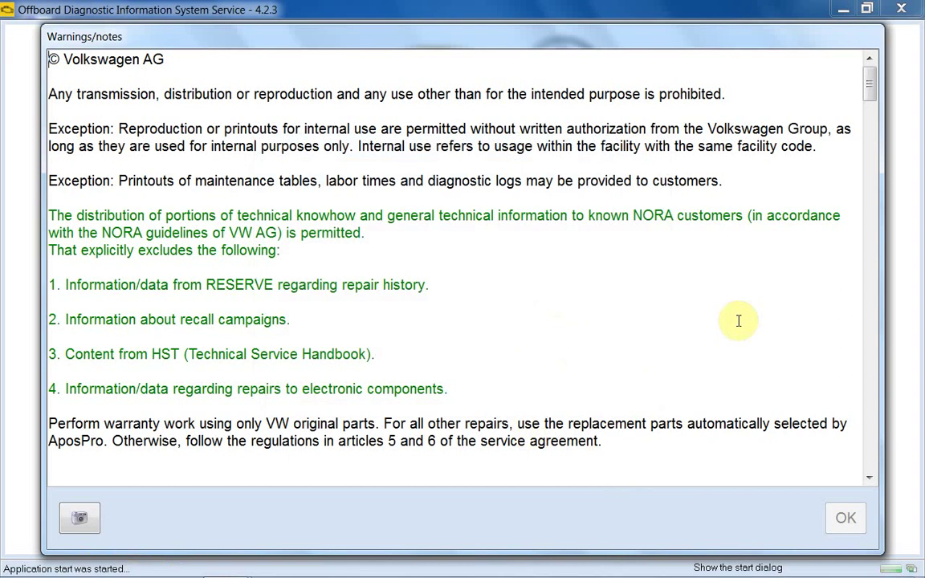
{"action": "scroll", "coordinate": [840, 268], "scroll_direction": "down", "scroll_amount": 20}
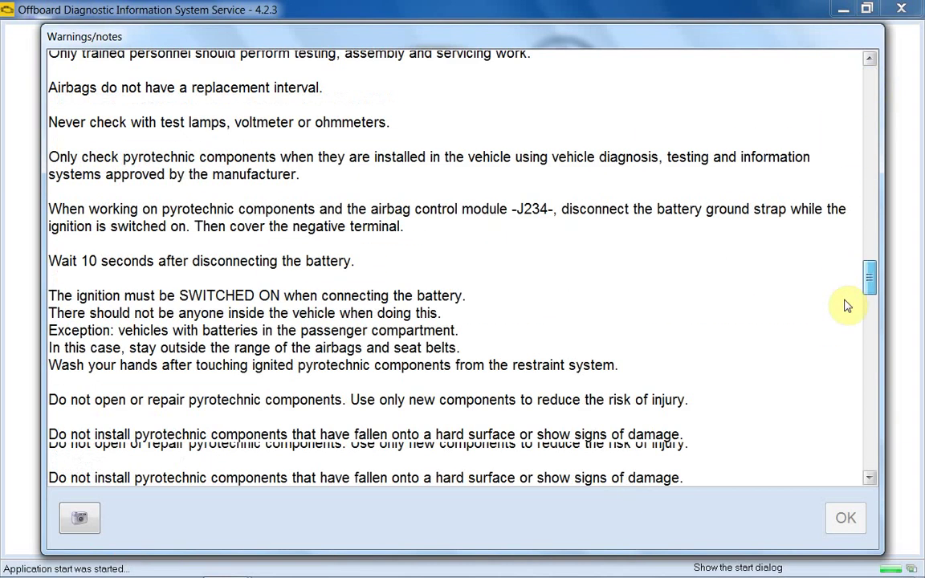
{"action": "left_click", "coordinate": [843, 519]}
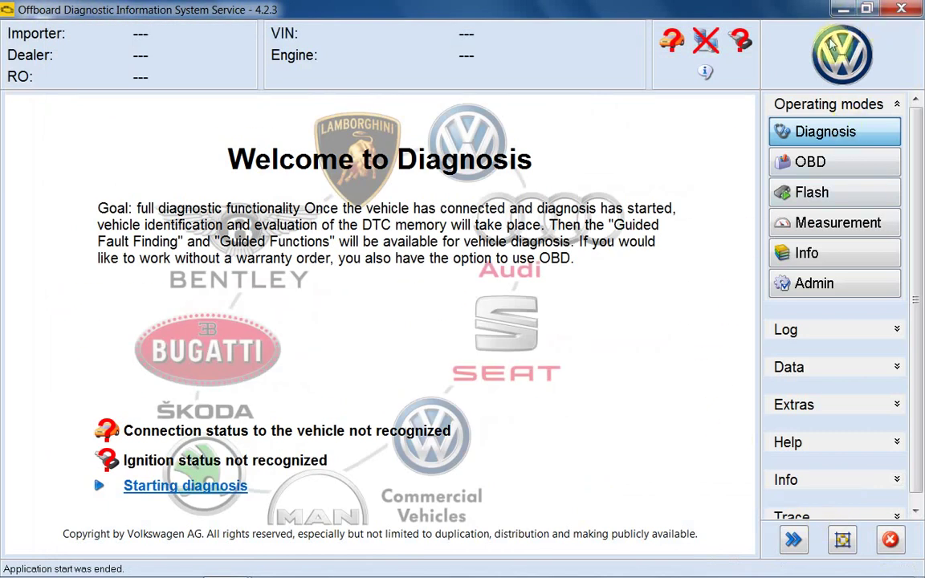
{"action": "left_click", "coordinate": [899, 8]}
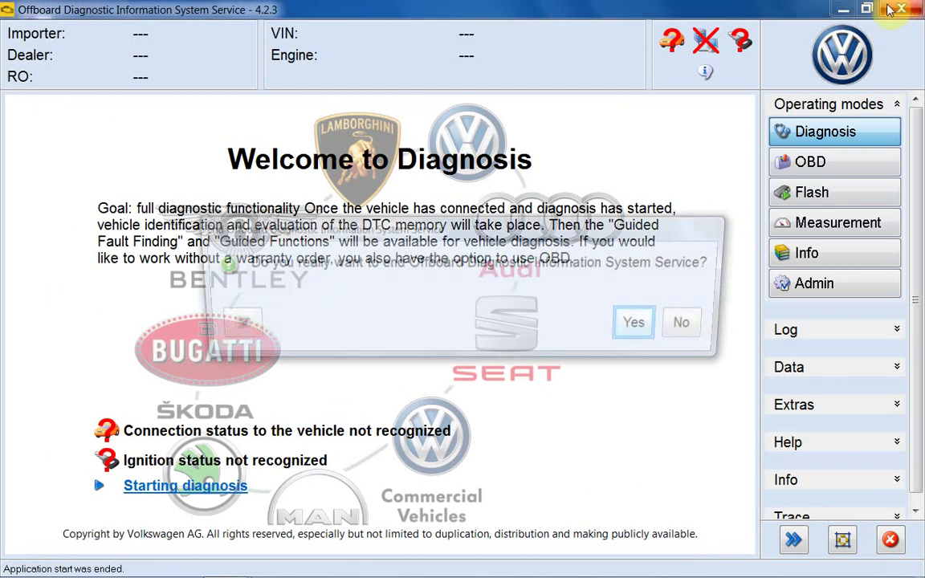
{"action": "left_click", "coordinate": [648, 329]}
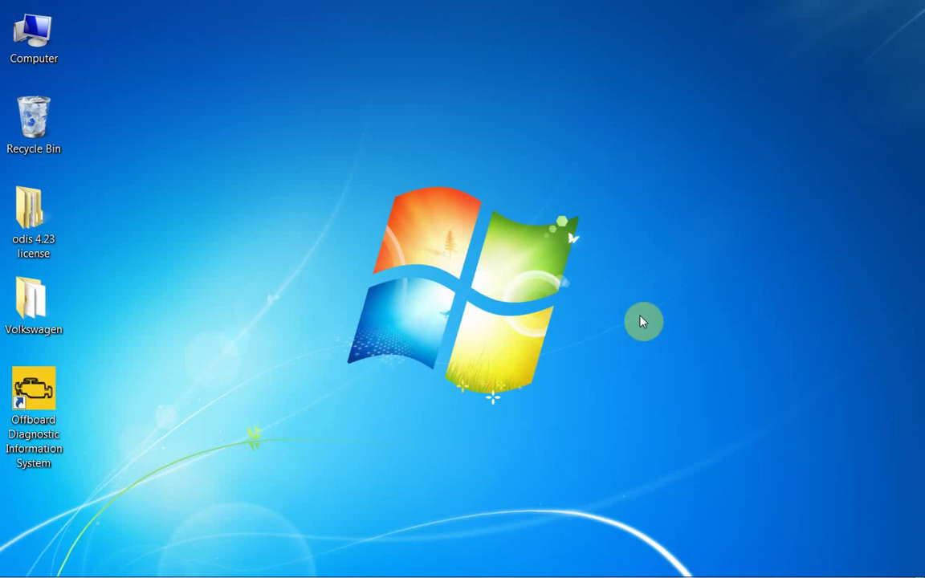
Rename the ODIS desktop shortcut to Volkswagen, copying the name from the Volkswagen folder
{"action": "double_click", "coordinate": [36, 329]}
{"action": "left_click", "coordinate": [37, 330]}
{"action": "right_click", "coordinate": [37, 330]}
{"action": "left_click", "coordinate": [76, 380]}
{"action": "left_click", "coordinate": [40, 438]}
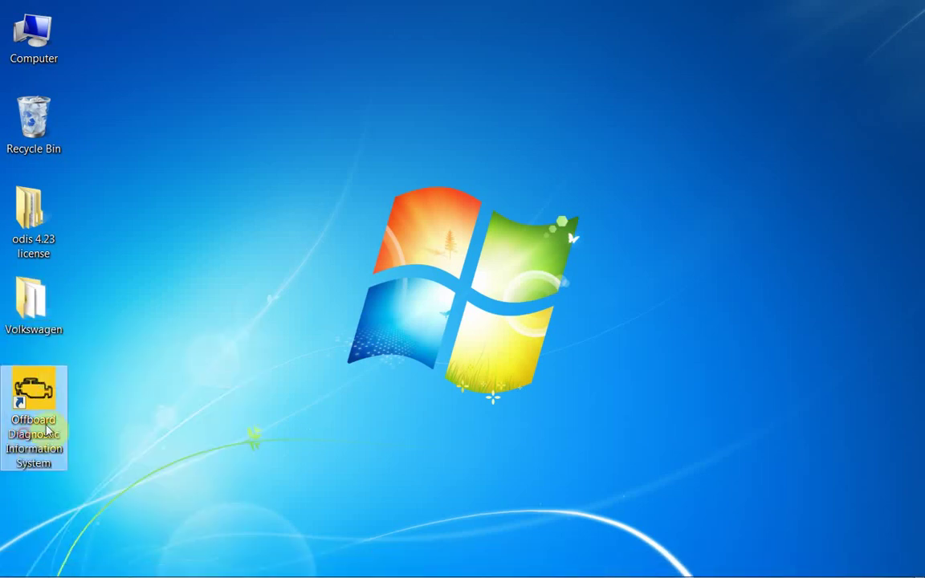
{"action": "left_click", "coordinate": [47, 437]}
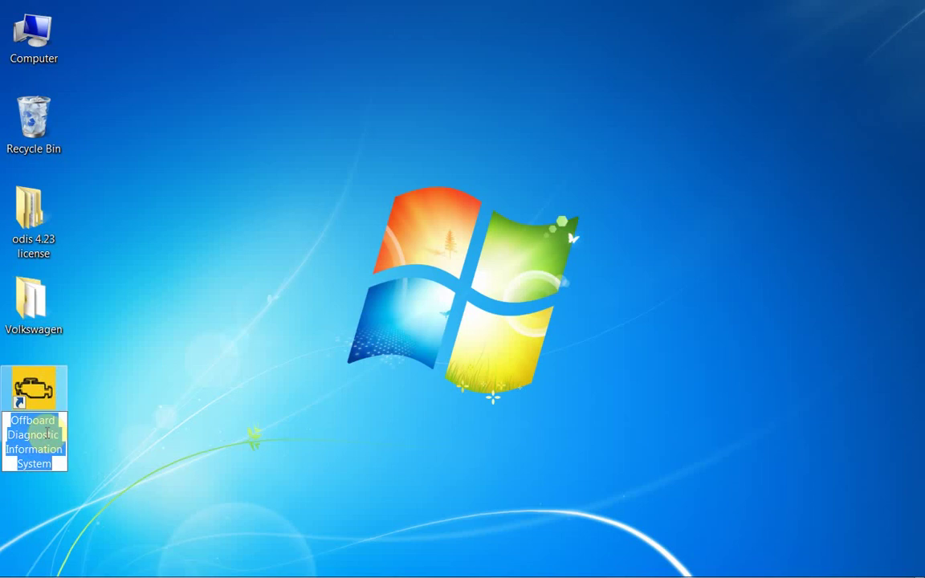
{"action": "key", "text": "ctrl+v"}
{"action": "left_click", "coordinate": [157, 370]}
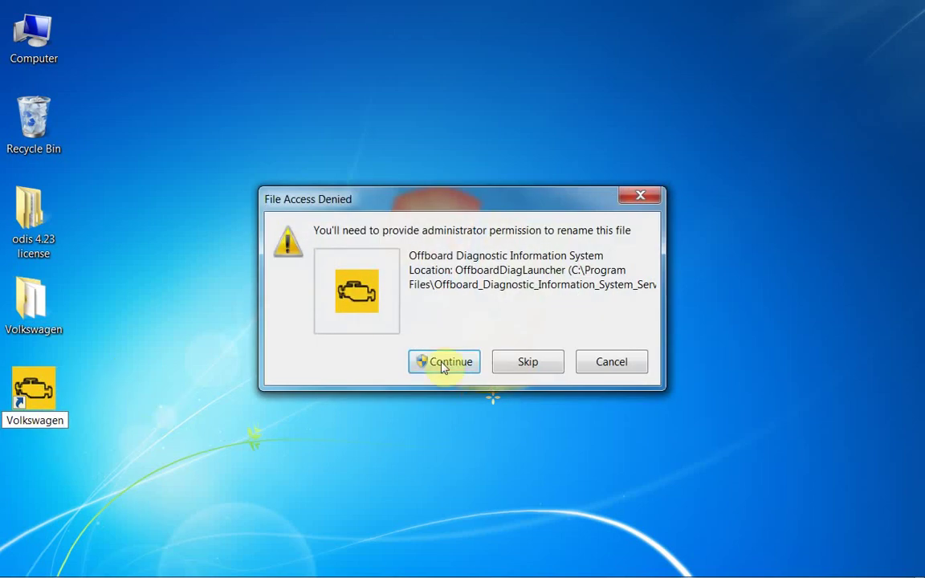
{"action": "left_click", "coordinate": [443, 362]}
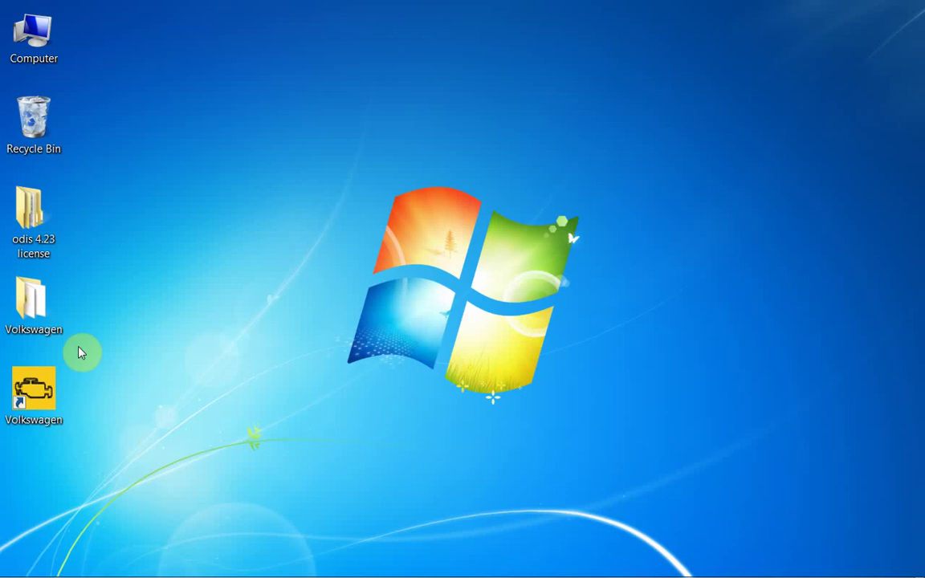
Delete the Volkswagen folder from the desktop to the Recycle Bin
{"action": "right_click", "coordinate": [42, 329]}
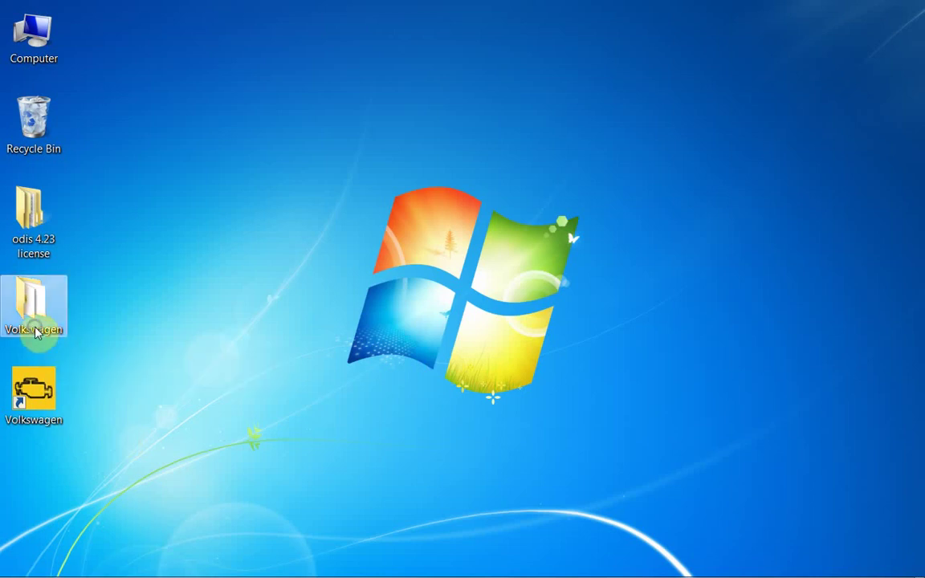
{"action": "left_click", "coordinate": [80, 275]}
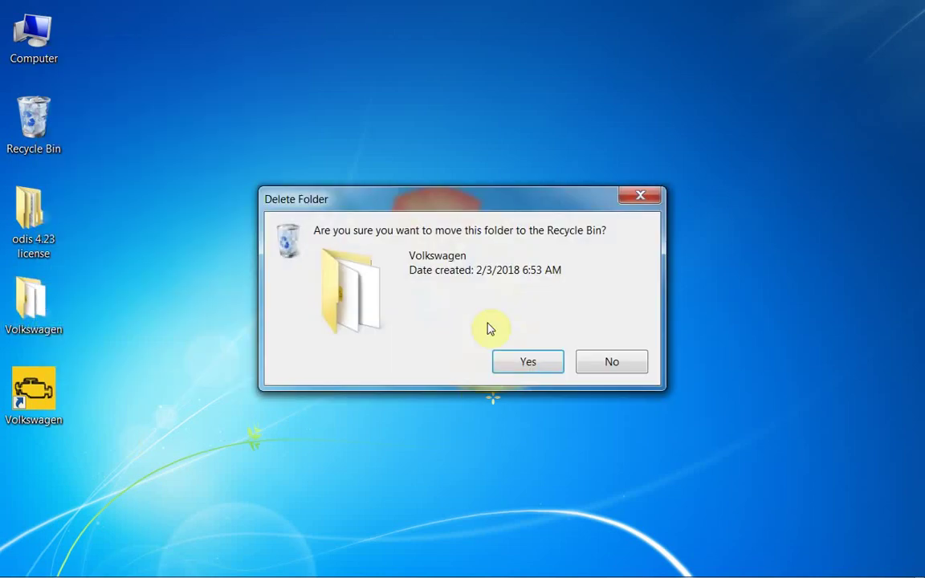
{"action": "left_click", "coordinate": [521, 362]}
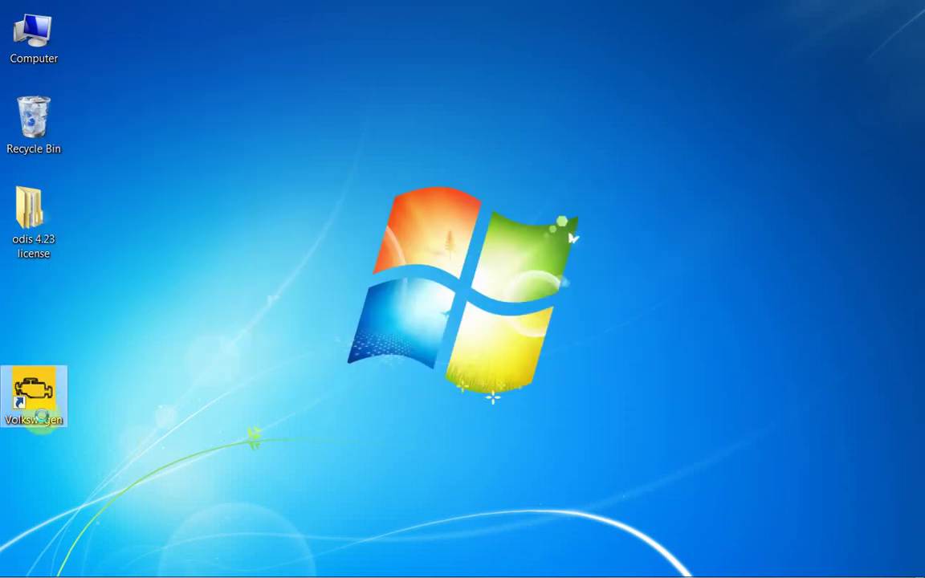
Go to the shortcut target's location and up to Program Files
{"action": "right_click", "coordinate": [54, 417]}
{"action": "left_click", "coordinate": [75, 402]}
{"action": "left_click", "coordinate": [112, 430]}
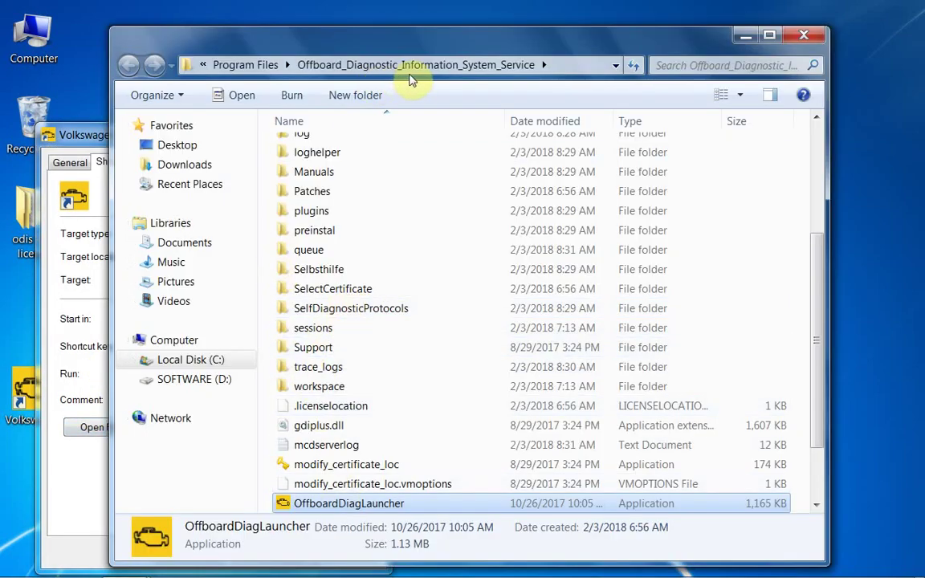
{"action": "left_click", "coordinate": [237, 68]}
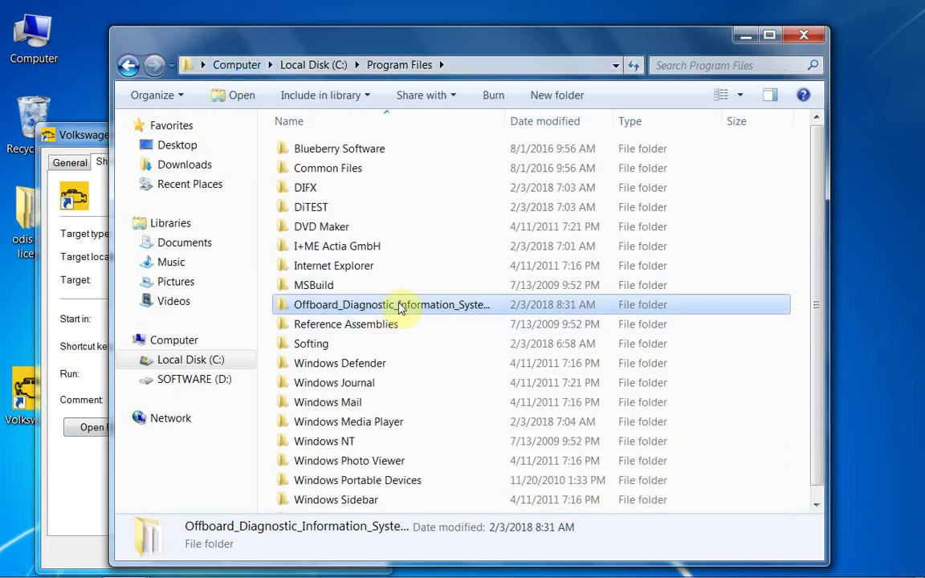
Rename the folder to vwOffboard_Diagnostic_Information_System_Service, granting administrator permission
{"action": "left_click", "coordinate": [391, 303]}
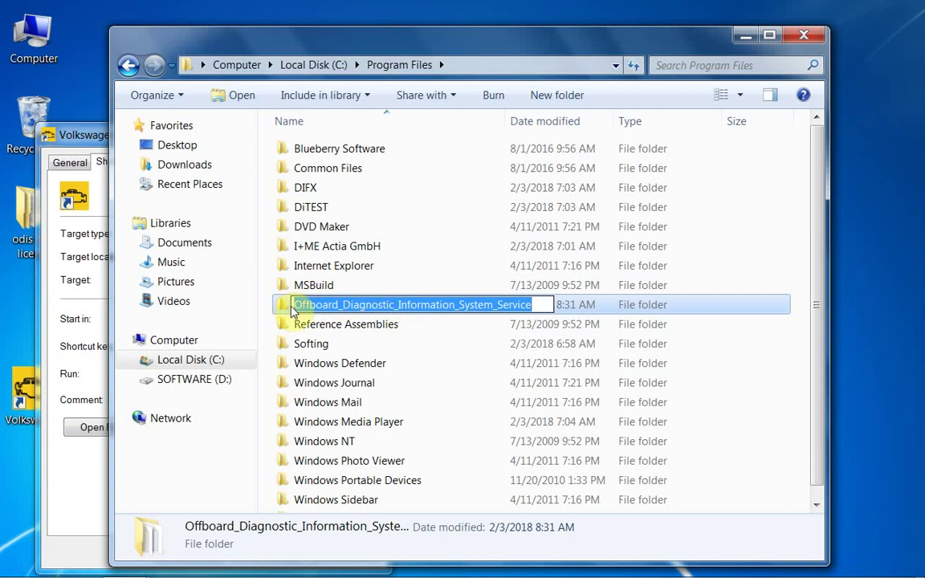
{"action": "left_click", "coordinate": [361, 303]}
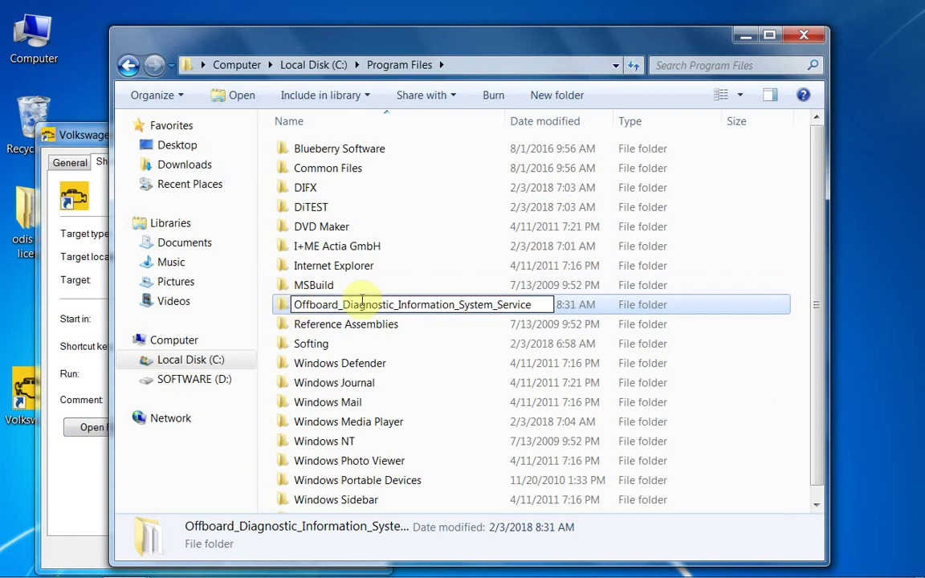
{"action": "type", "text": "vw"}
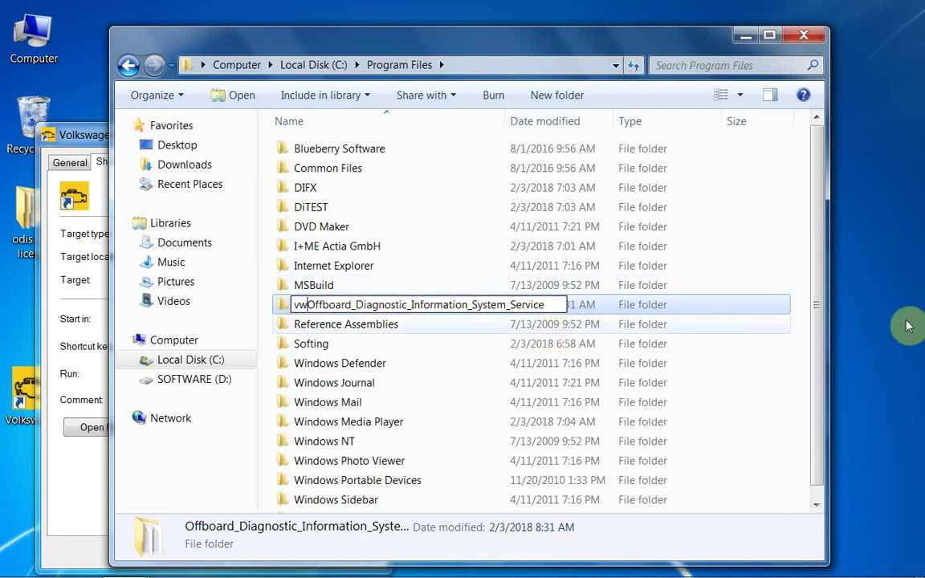
{"action": "key", "text": "Return"}
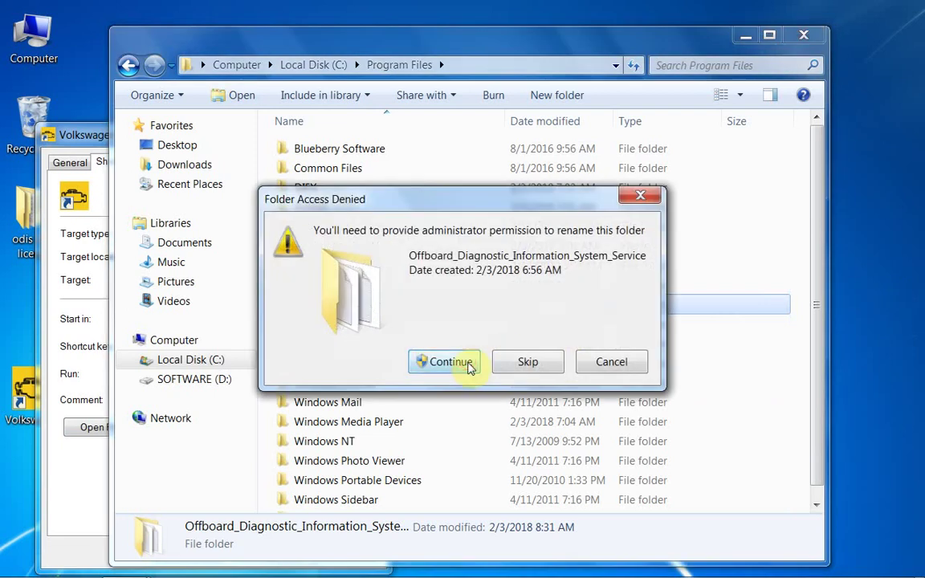
{"action": "left_click", "coordinate": [461, 362]}
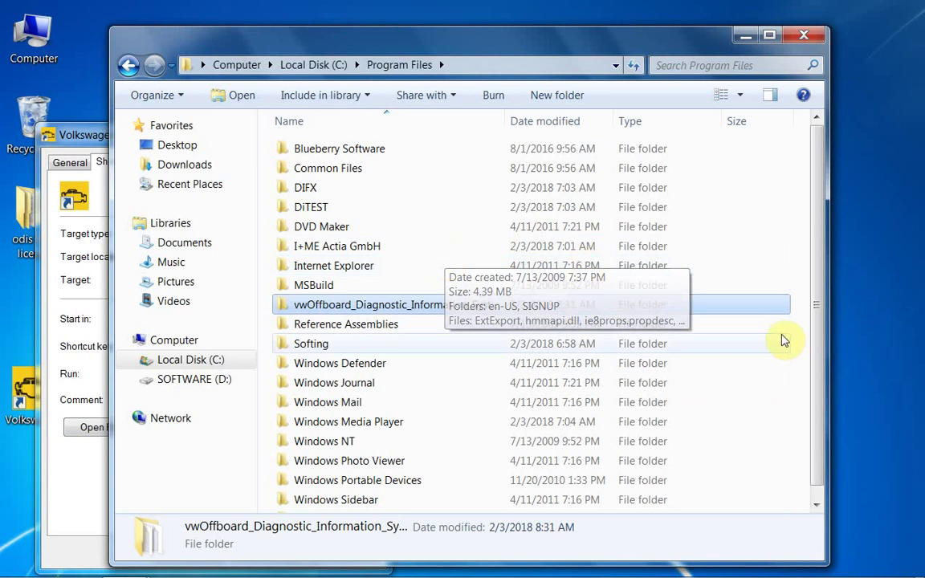
Create an empty AUDI folder in Program Files, then close Explorer and the shortcut Properties
{"action": "right_click", "coordinate": [796, 287]}
{"action": "mouse_move", "coordinate": [805, 456]}
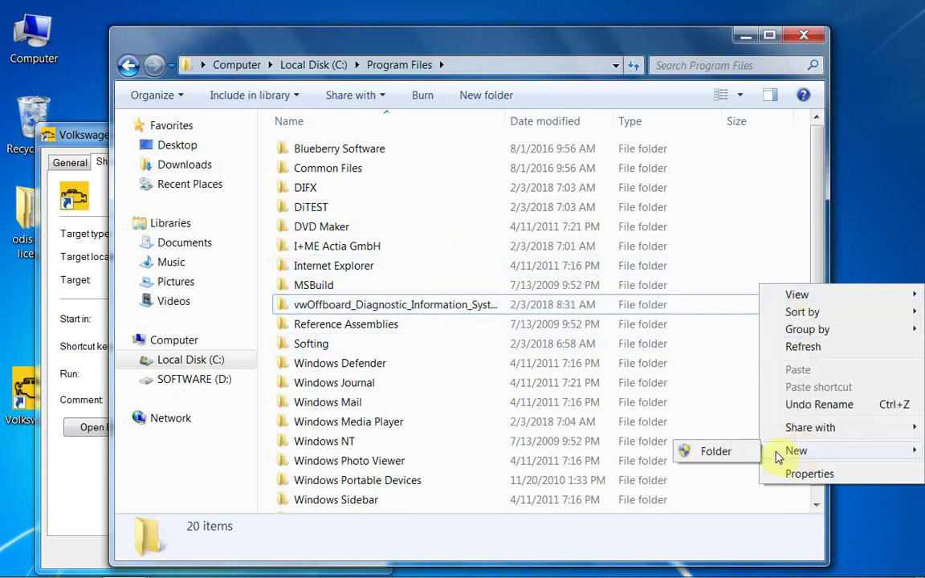
{"action": "left_click", "coordinate": [712, 453]}
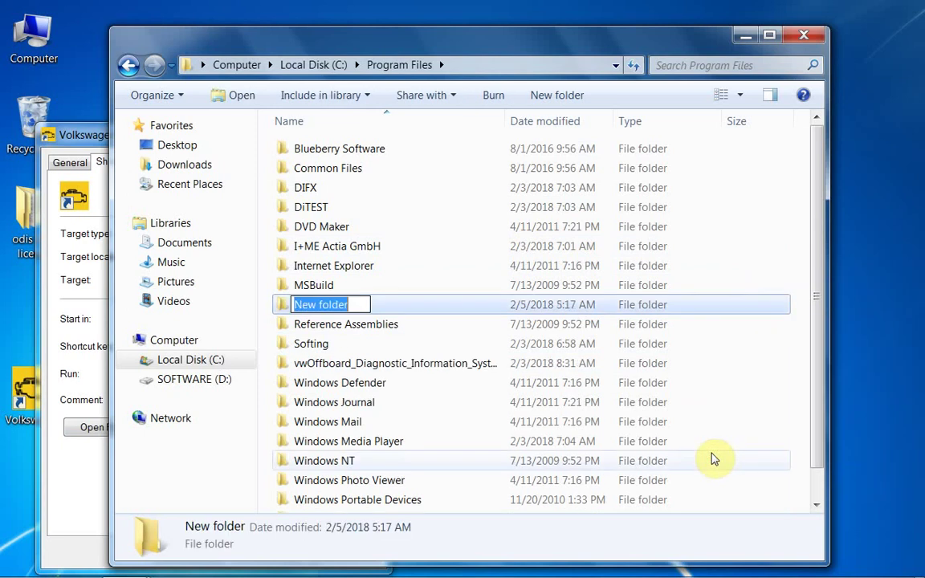
{"action": "type", "text": "A"}
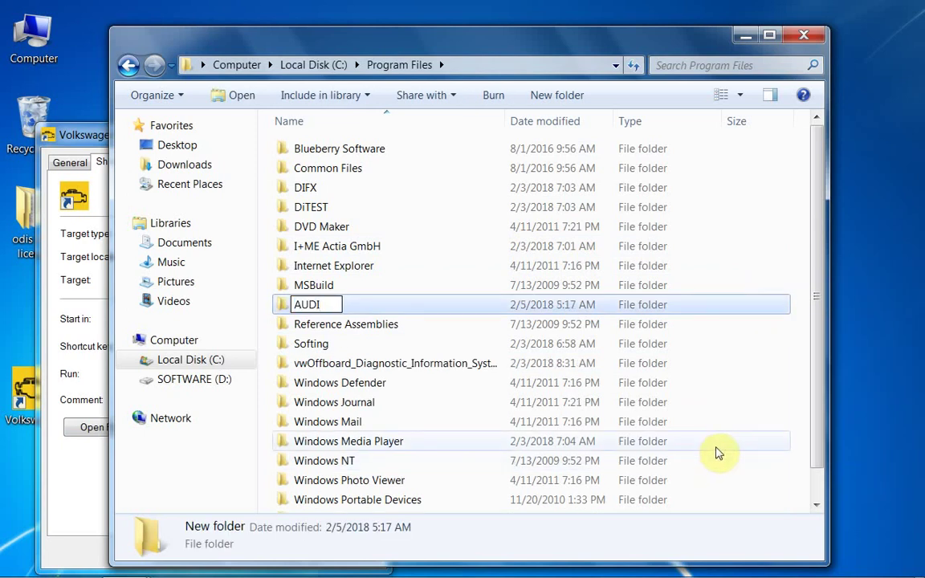
{"action": "type", "text": "UDI"}
{"action": "key", "text": "Return"}
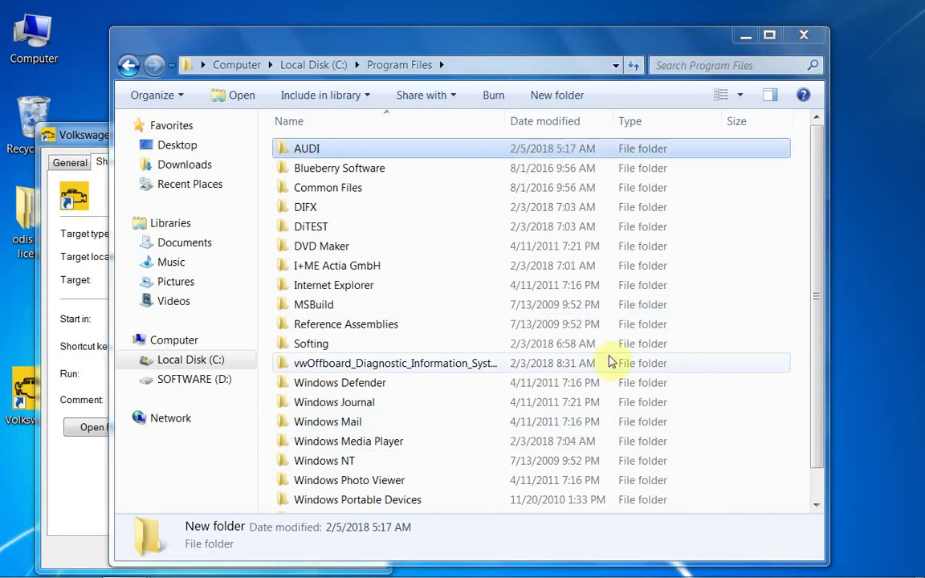
{"action": "left_click", "coordinate": [321, 149]}
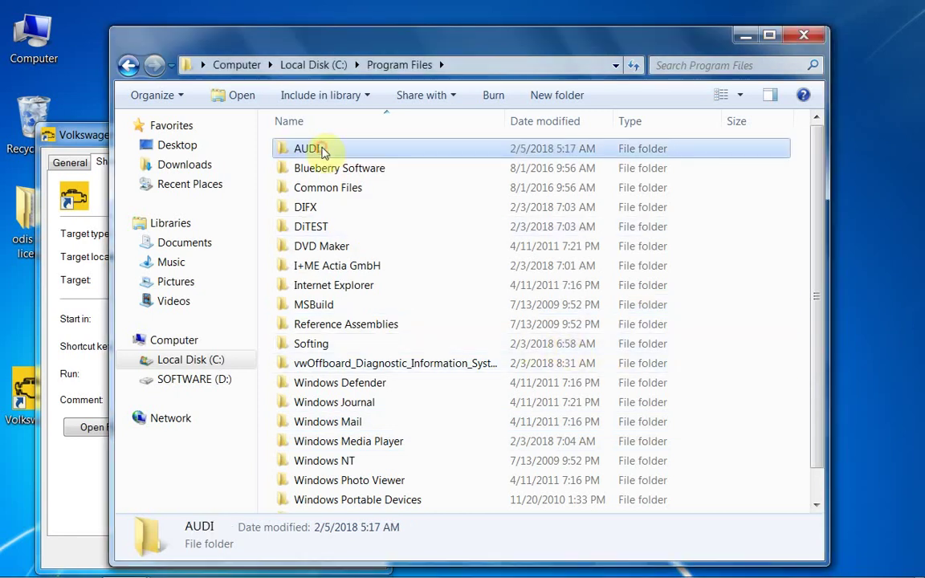
{"action": "left_click", "coordinate": [803, 36]}
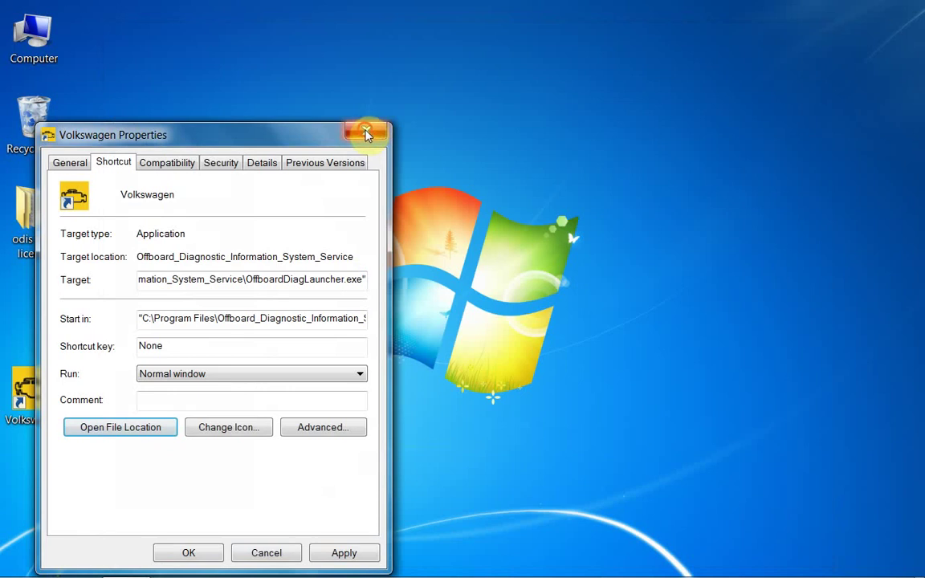
{"action": "left_click", "coordinate": [366, 132]}
Move the Audi folder from the odis 4.23 license folder onto the desktop
{"action": "right_click", "coordinate": [27, 231]}
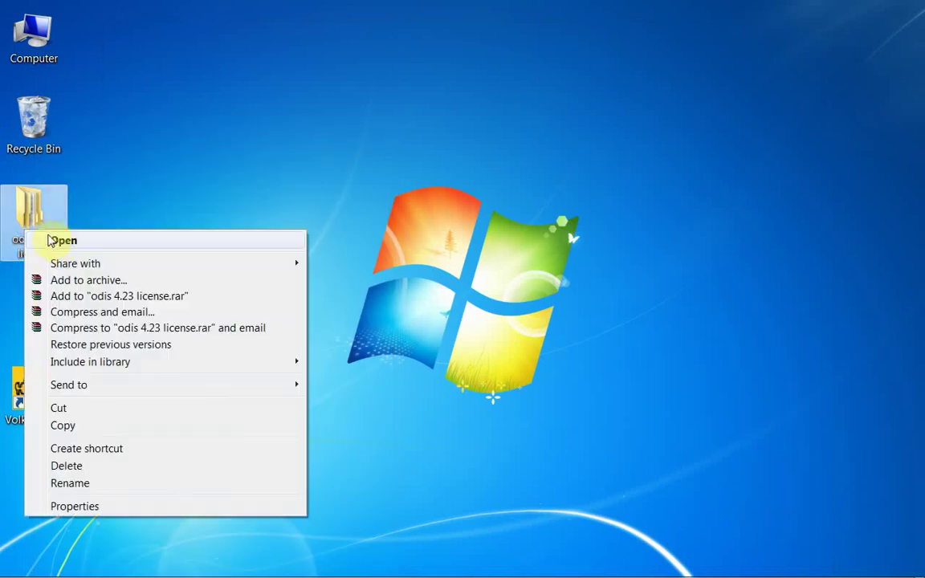
{"action": "left_click", "coordinate": [53, 240]}
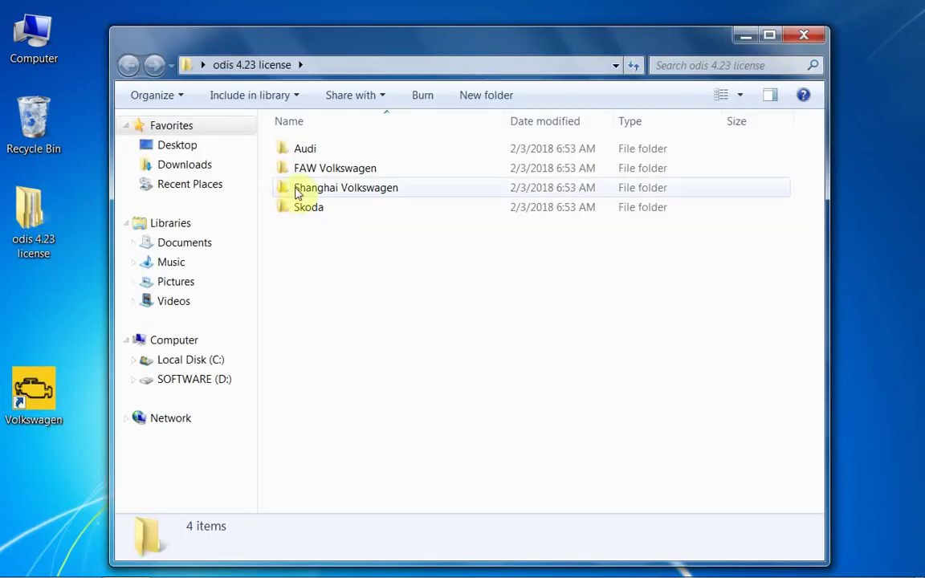
{"action": "left_click_drag", "start_coordinate": [287, 148], "coordinate": [31, 314]}
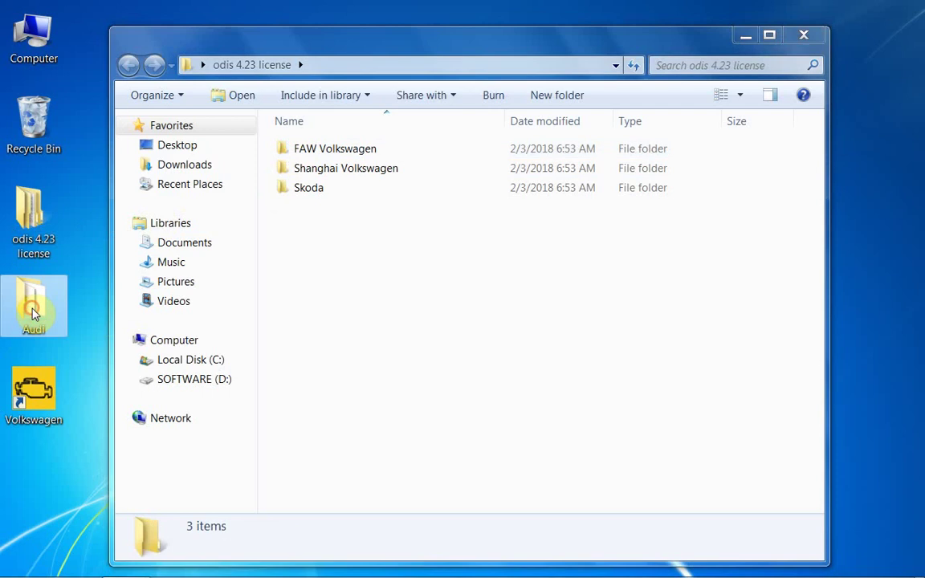
{"action": "left_click", "coordinate": [804, 34]}
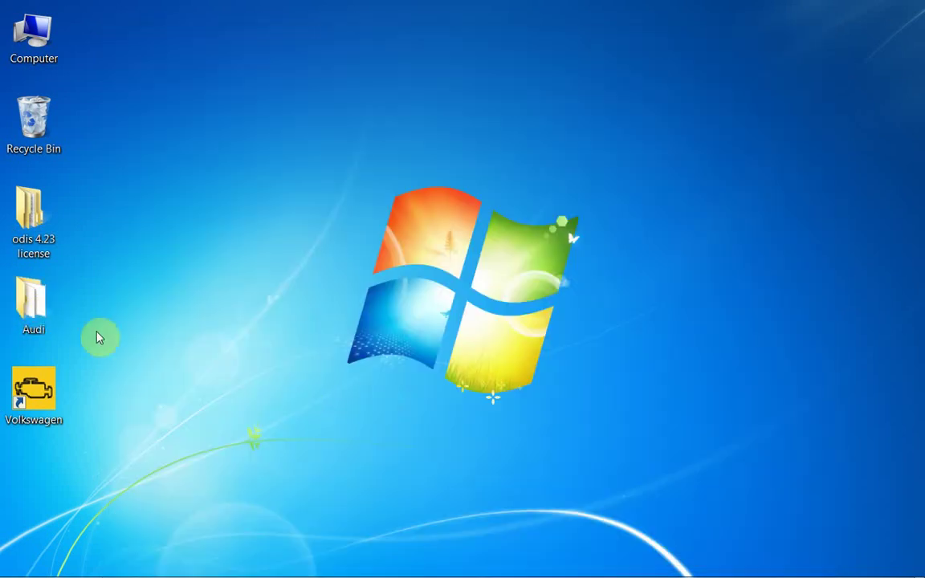
Browse Computer > SOFTWARE (D:) > ODIS 4.23 to reach the OffboardDiagSetup file
{"action": "right_click", "coordinate": [46, 62]}
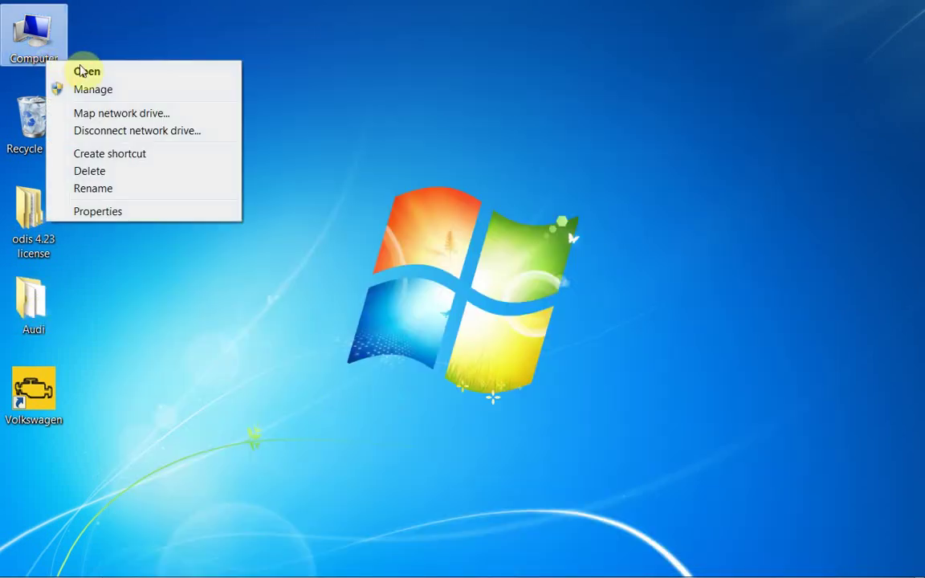
{"action": "left_click", "coordinate": [90, 70]}
{"action": "right_click", "coordinate": [590, 178]}
{"action": "left_click", "coordinate": [615, 180]}
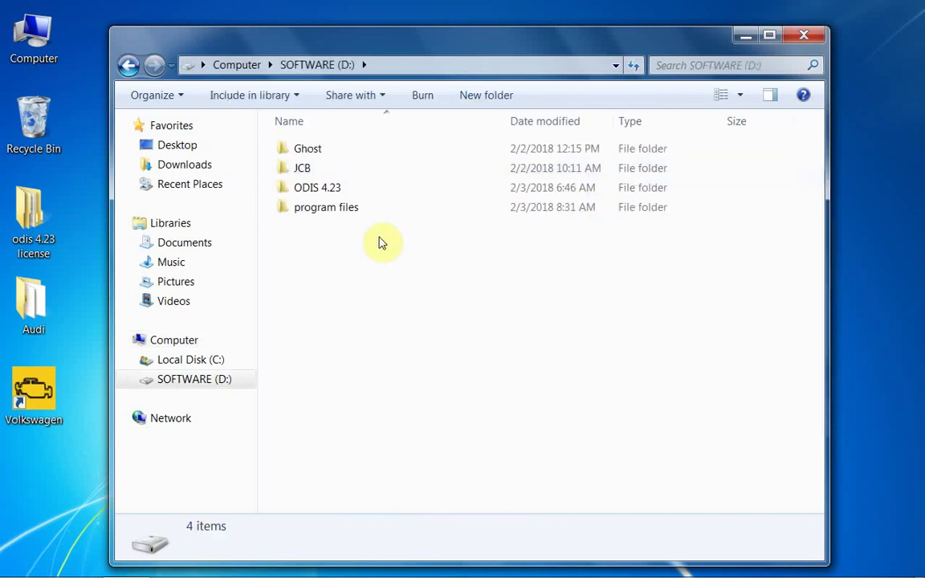
{"action": "right_click", "coordinate": [334, 187]}
{"action": "left_click", "coordinate": [374, 199]}
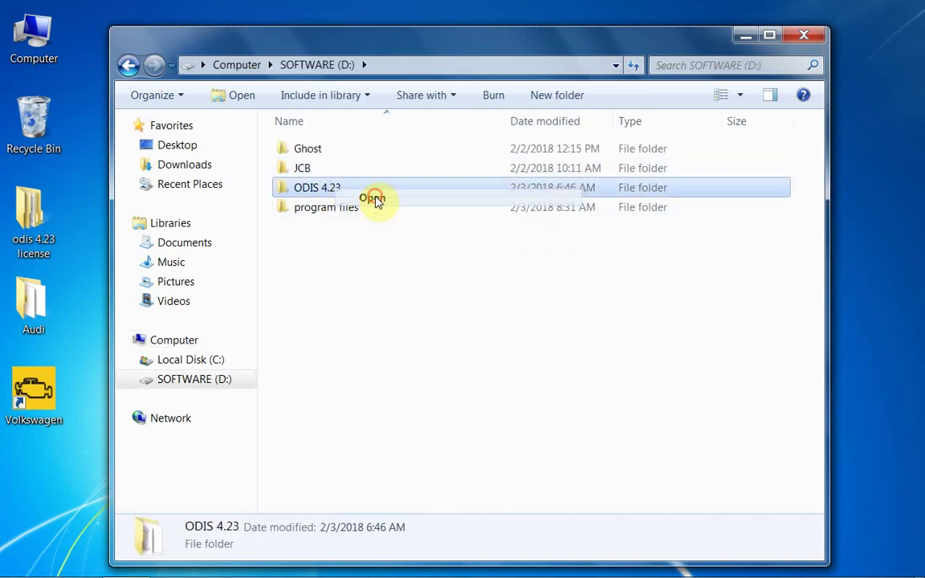
{"action": "right_click", "coordinate": [353, 187]}
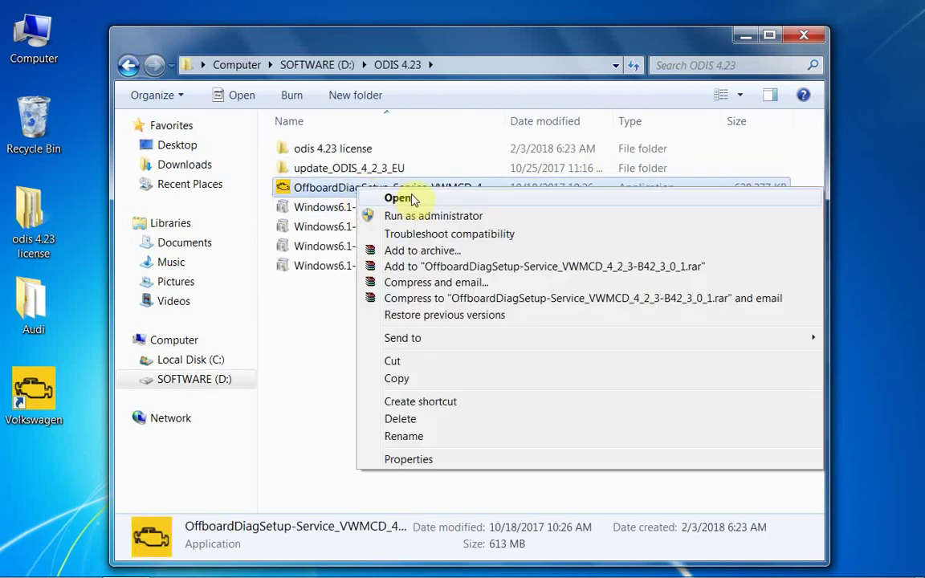
Run OffboardDiagSetup with English (US) as the setup language and close Explorer
{"action": "left_click", "coordinate": [413, 200]}
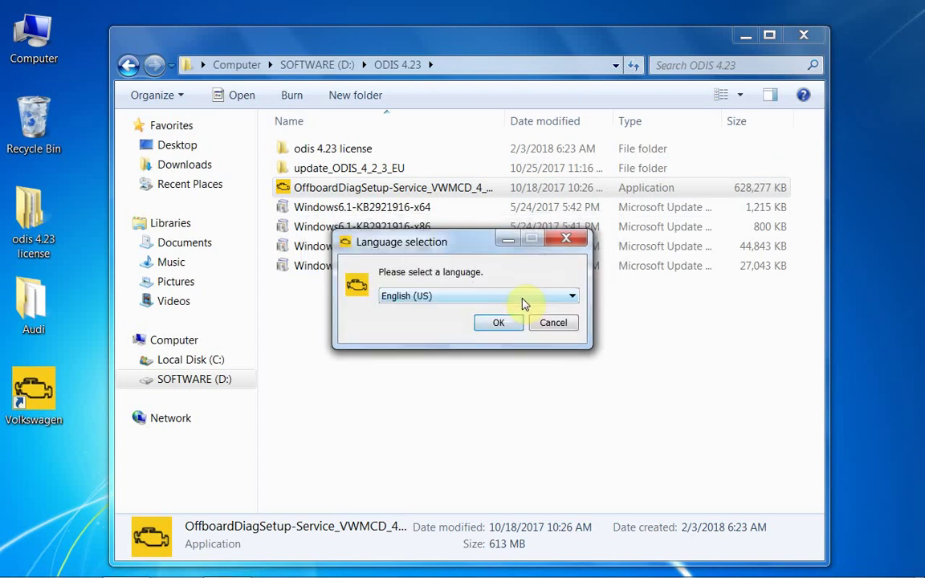
{"action": "left_click", "coordinate": [499, 325]}
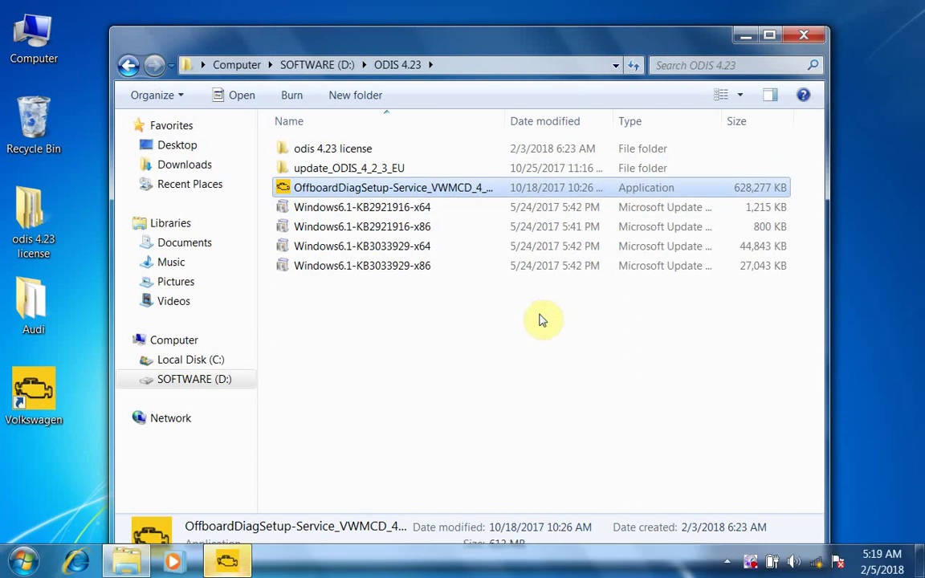
{"action": "left_click", "coordinate": [803, 35]}
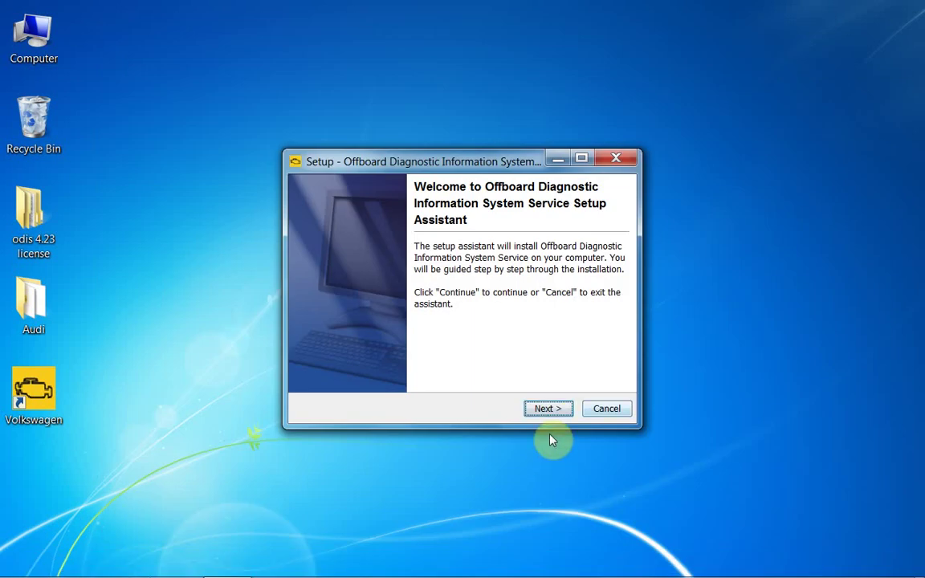
Install to C:\Program Files\AUDI\Offboard_Diagnostic_Information_System_Service by browsing to the AUDI folder
{"action": "left_click", "coordinate": [547, 408]}
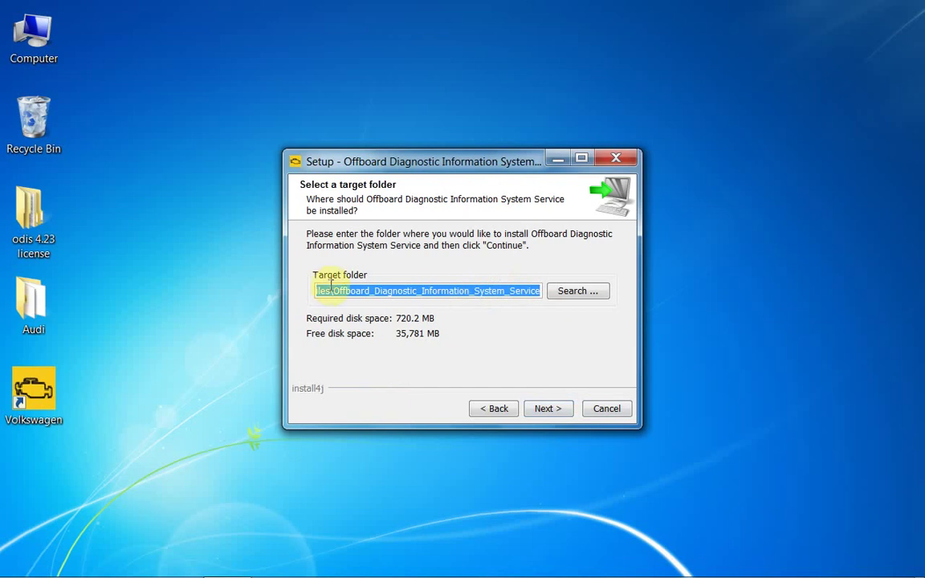
{"action": "left_click_drag", "start_coordinate": [315, 289], "coordinate": [283, 289]}
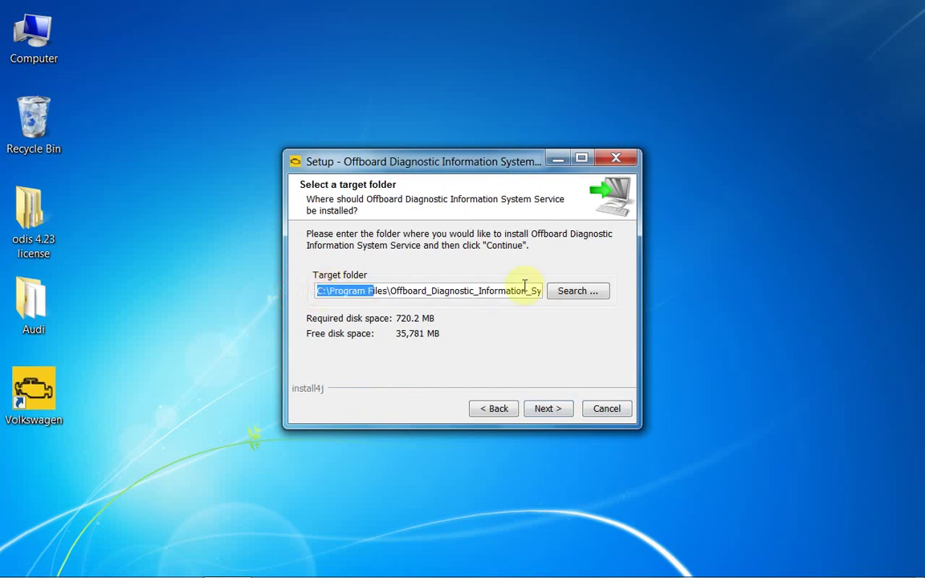
{"action": "left_click", "coordinate": [571, 290]}
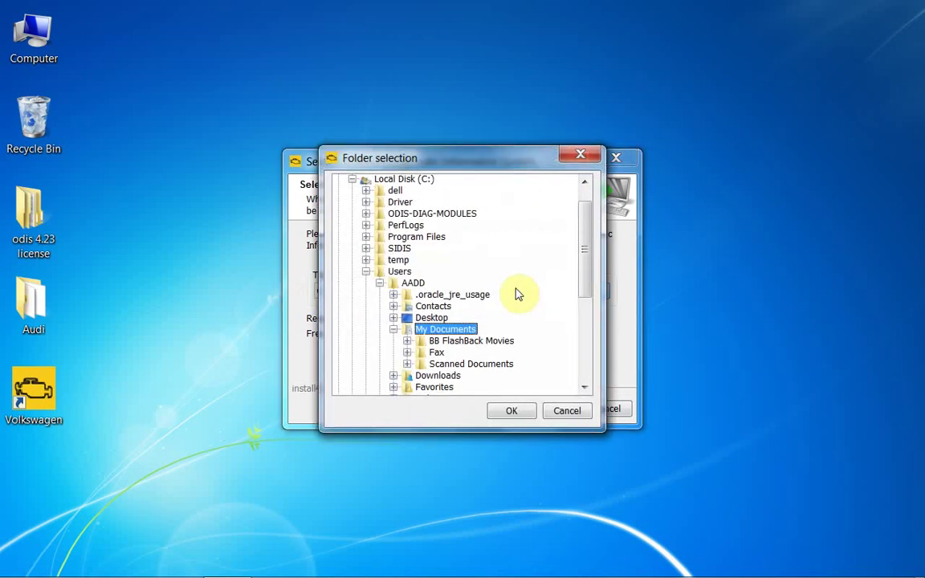
{"action": "left_click", "coordinate": [366, 271]}
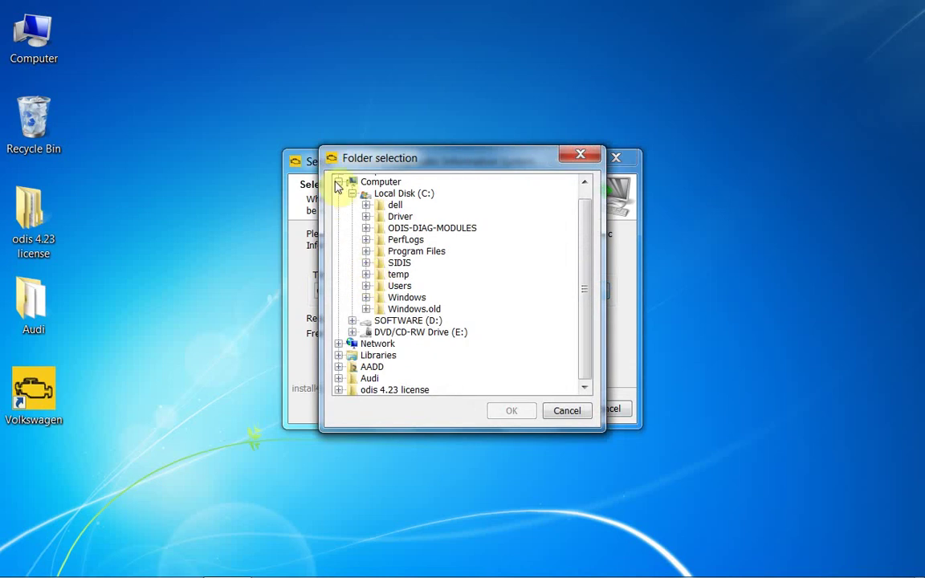
{"action": "left_click", "coordinate": [365, 252]}
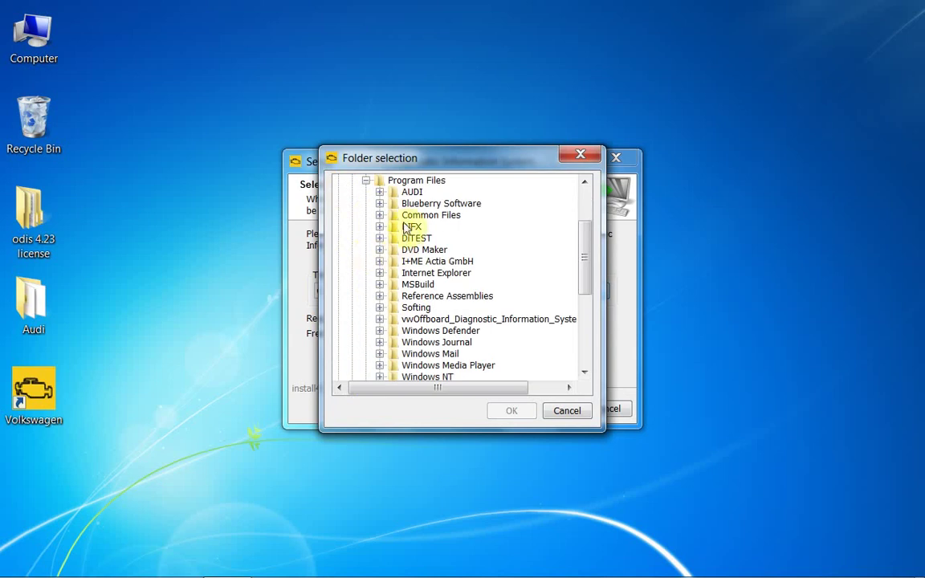
{"action": "left_click", "coordinate": [411, 192]}
{"action": "left_click", "coordinate": [520, 414]}
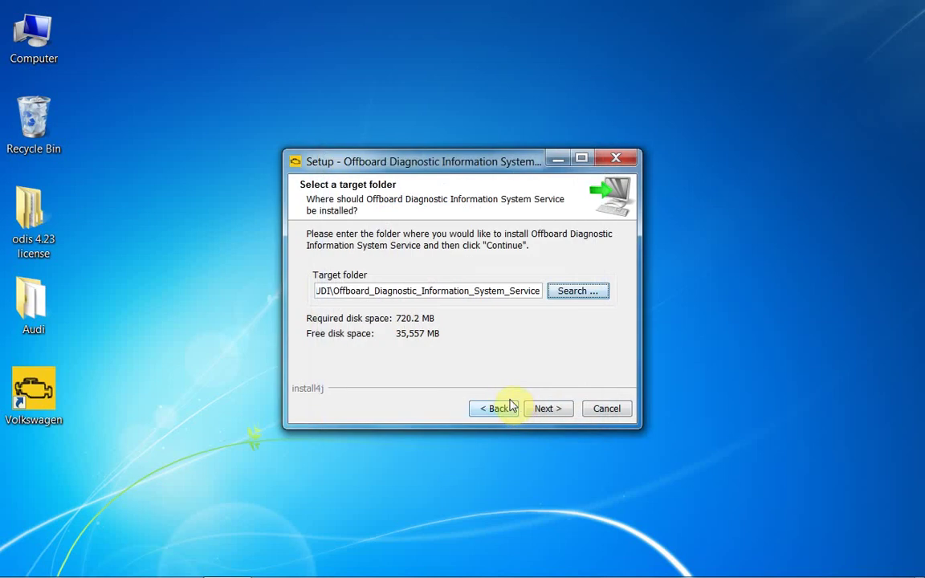
{"action": "left_click_drag", "start_coordinate": [324, 291], "coordinate": [409, 290]}
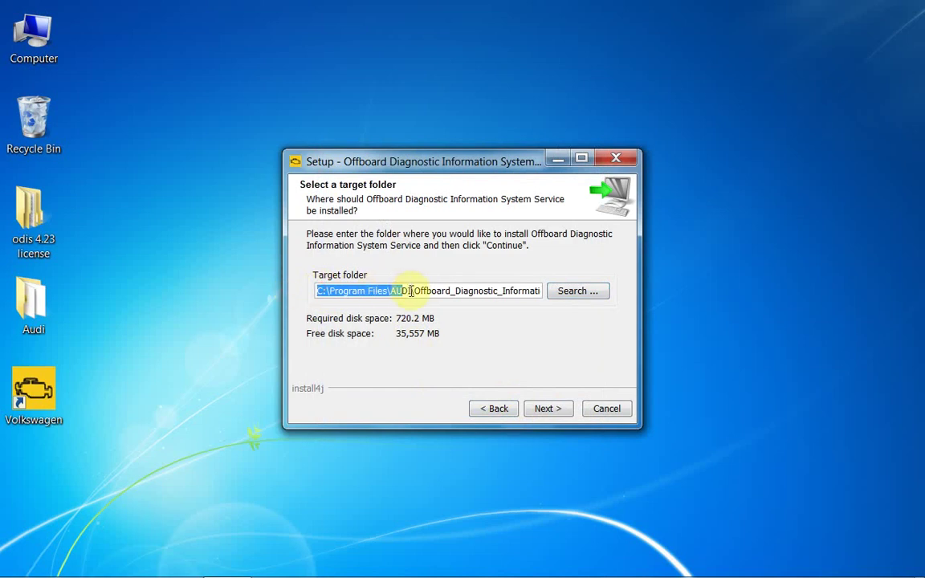
{"action": "left_click", "coordinate": [546, 407]}
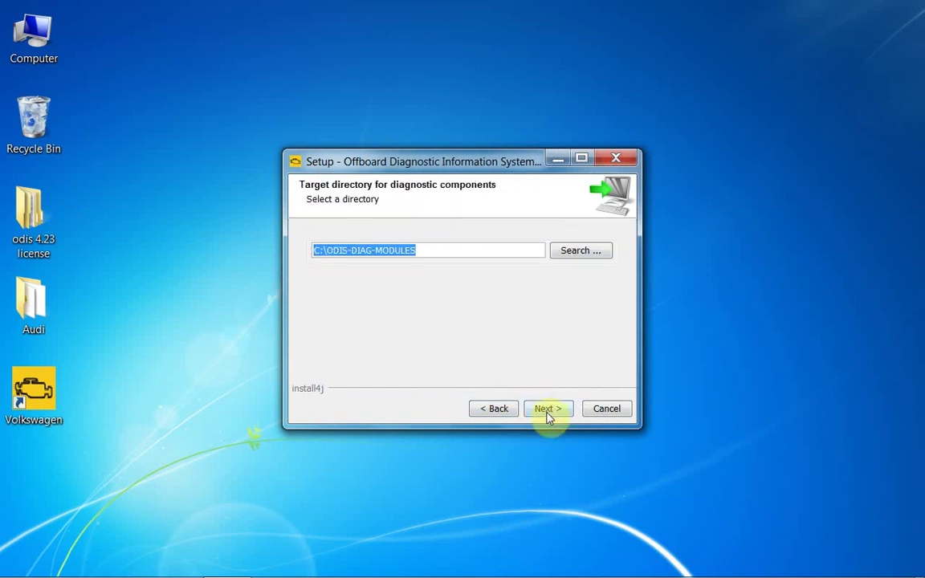
Keep C:\ODIS-DIAG-MODULES, Standard PC/notebook platform, VAS 5054 interface, and pass the Bluetooth notice
{"action": "left_click", "coordinate": [546, 411]}
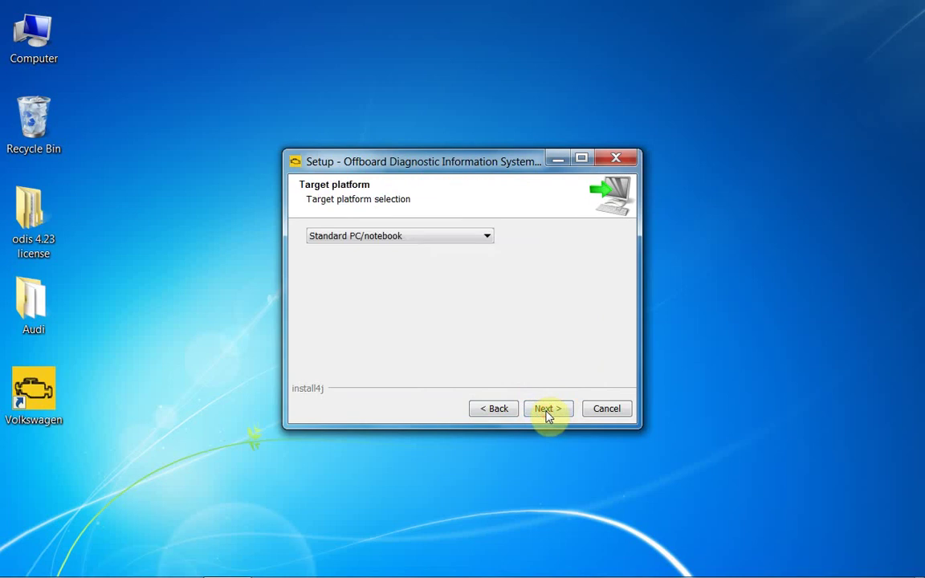
{"action": "left_click", "coordinate": [546, 409]}
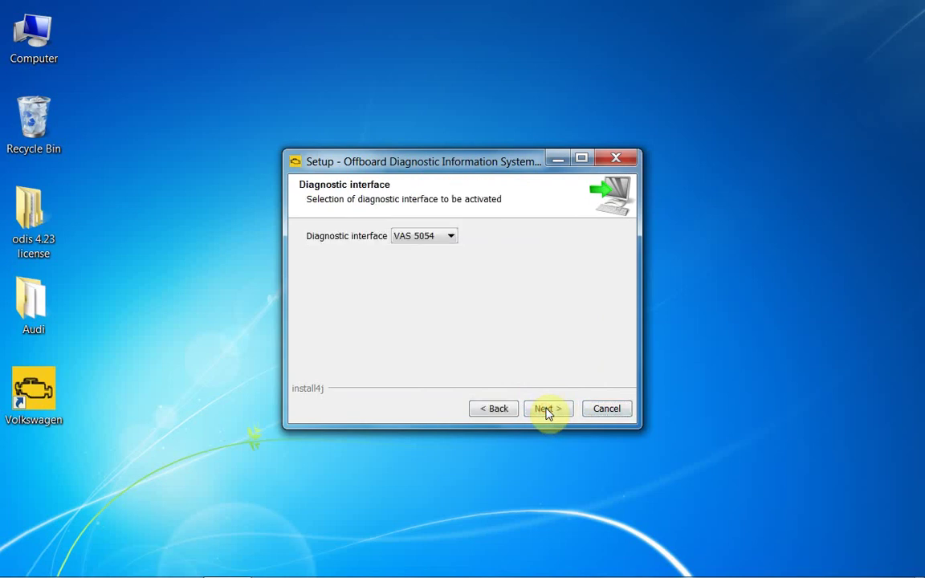
{"action": "left_click", "coordinate": [546, 409]}
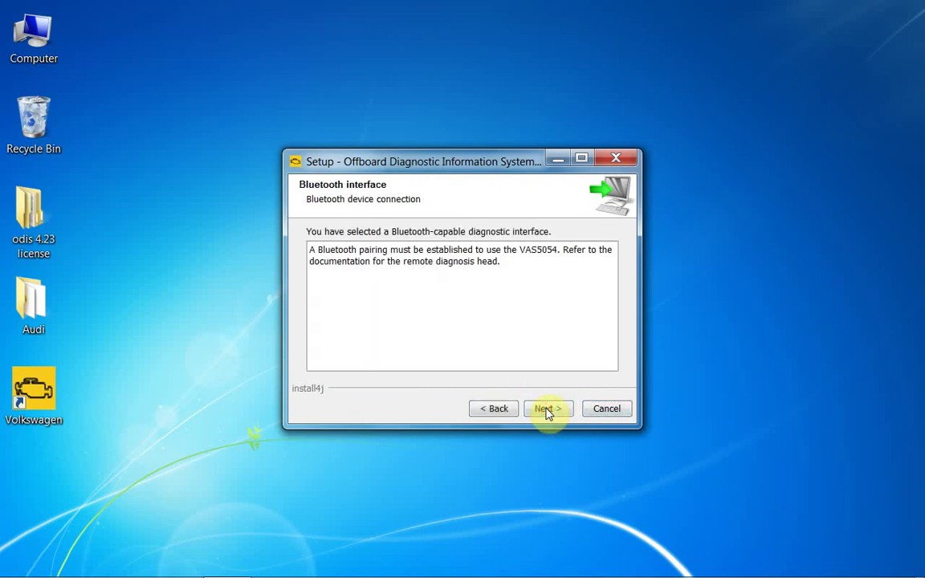
{"action": "left_click", "coordinate": [547, 410]}
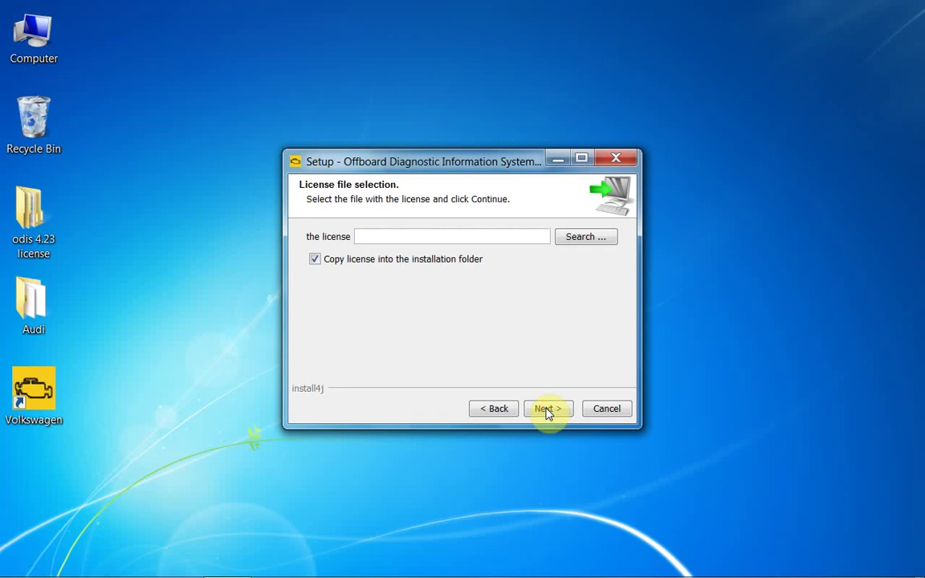
Load license.dat from the desktop Audi folder and start the installation
{"action": "left_click", "coordinate": [583, 238]}
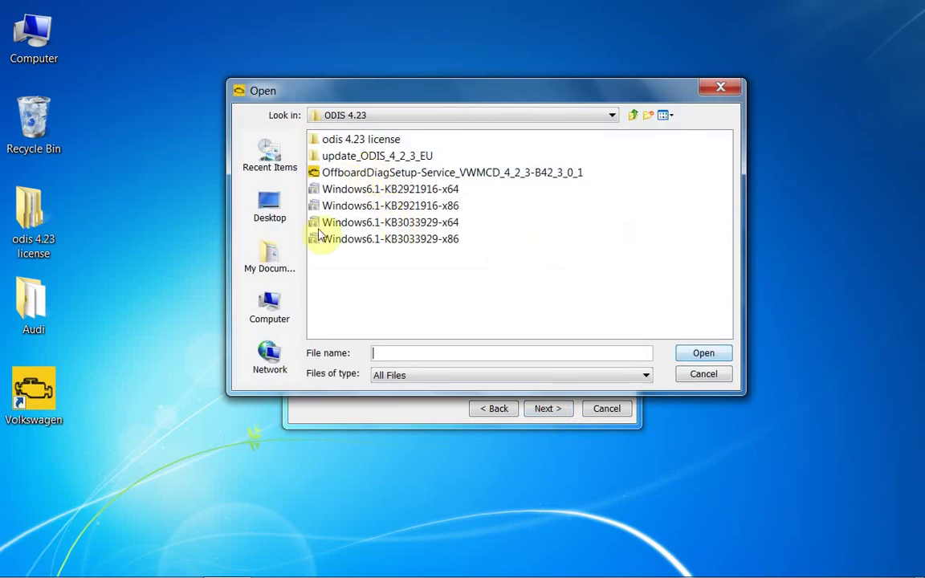
{"action": "left_click", "coordinate": [280, 223]}
{"action": "left_click", "coordinate": [332, 206]}
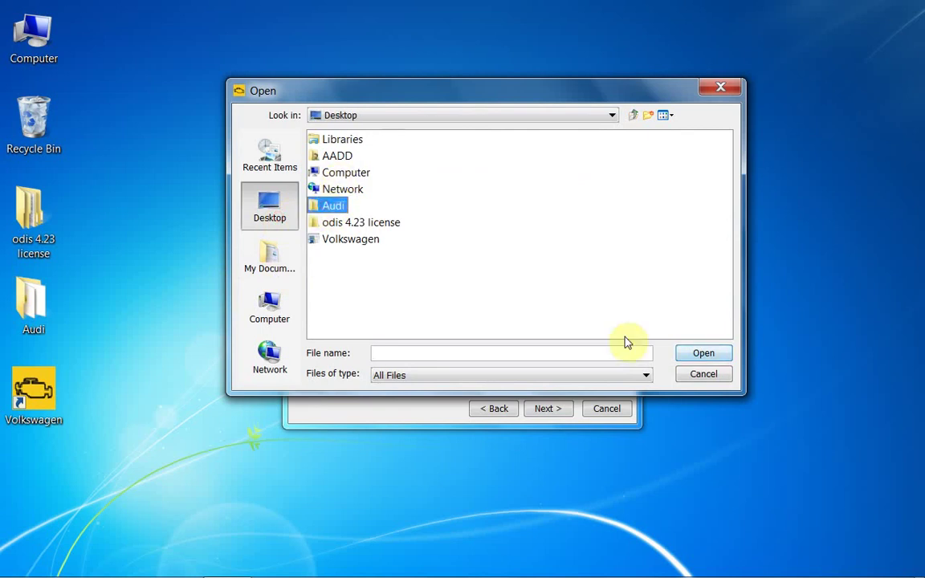
{"action": "left_click", "coordinate": [703, 355]}
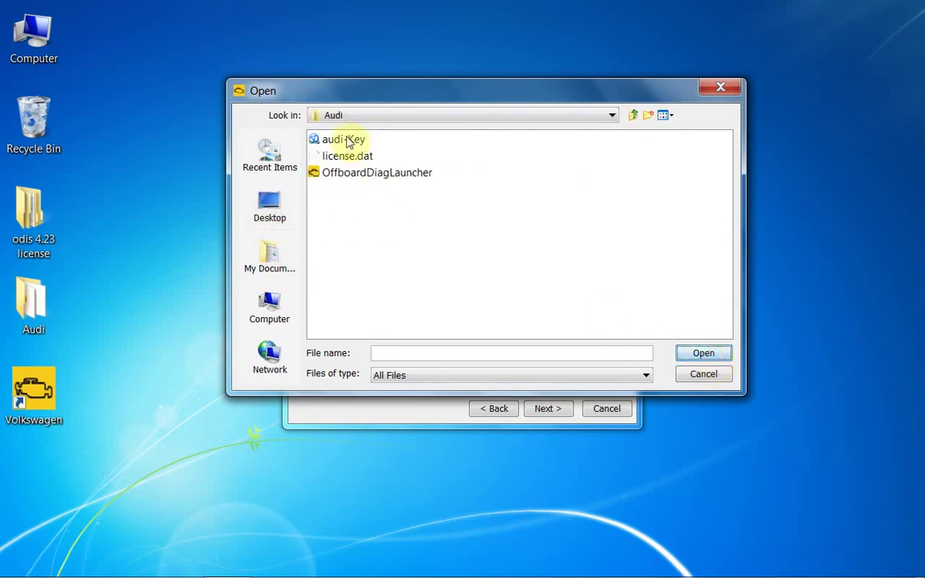
{"action": "left_click", "coordinate": [319, 155]}
{"action": "left_click", "coordinate": [706, 354]}
{"action": "left_click", "coordinate": [546, 409]}
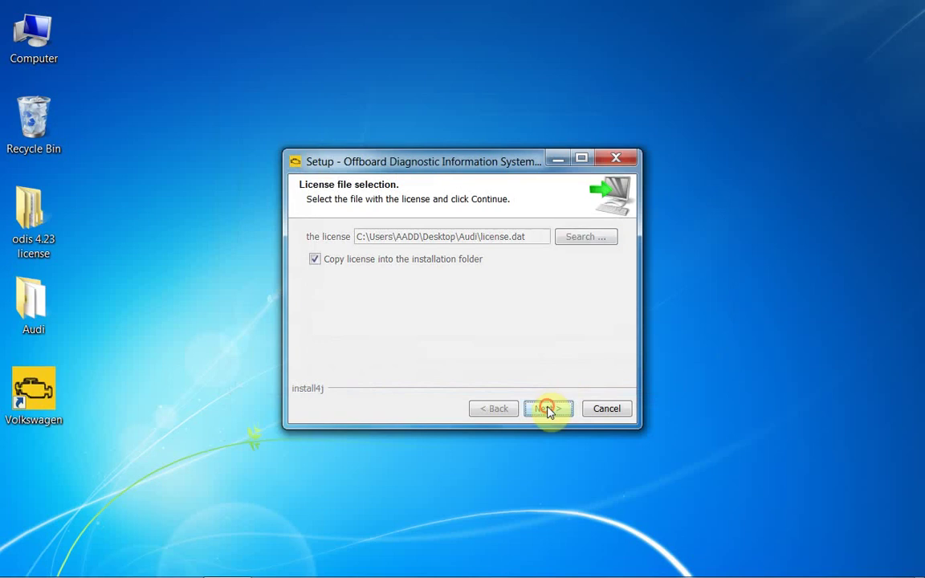
{"action": "left_click", "coordinate": [548, 410]}
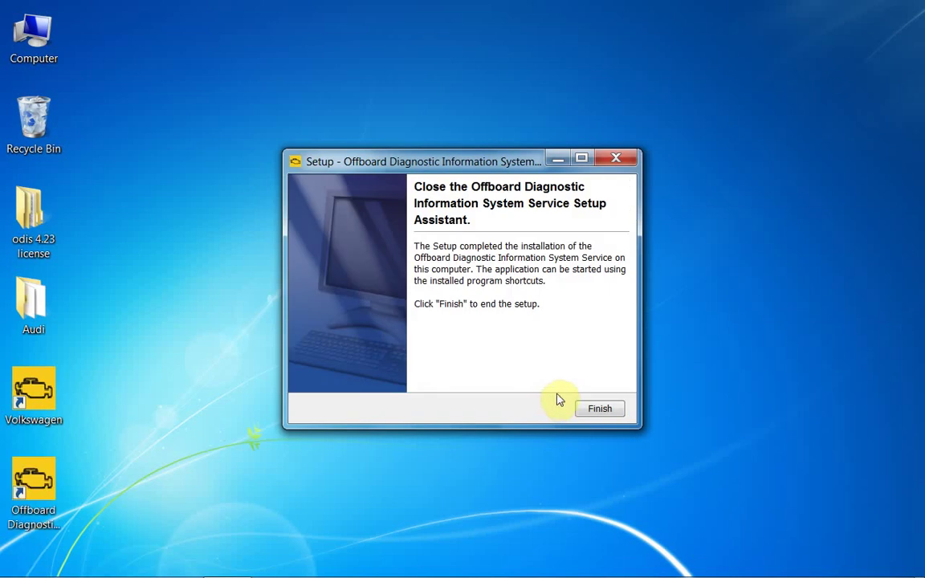
Finish the ODIS Service setup and agree to restart the computer
{"action": "left_click", "coordinate": [594, 408]}
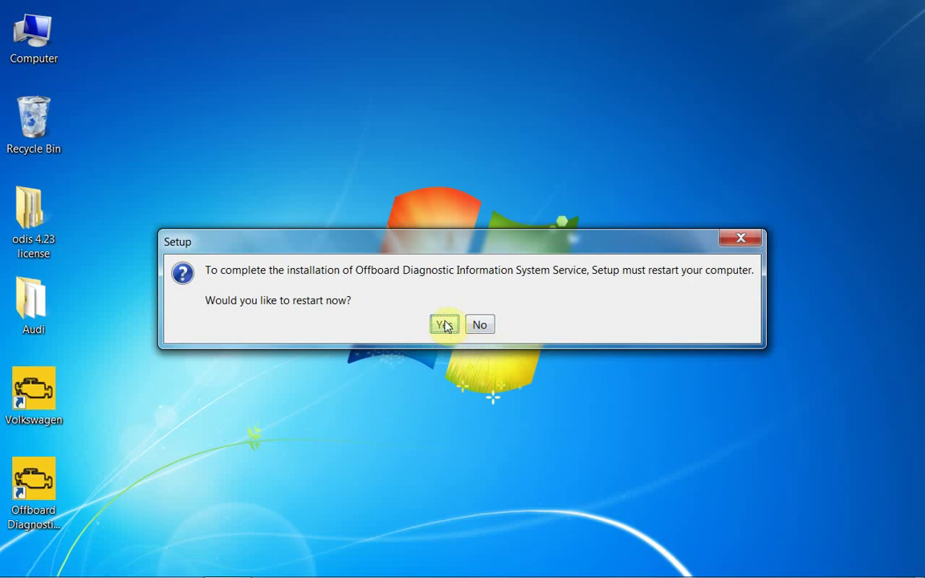
{"action": "left_click", "coordinate": [447, 326]}
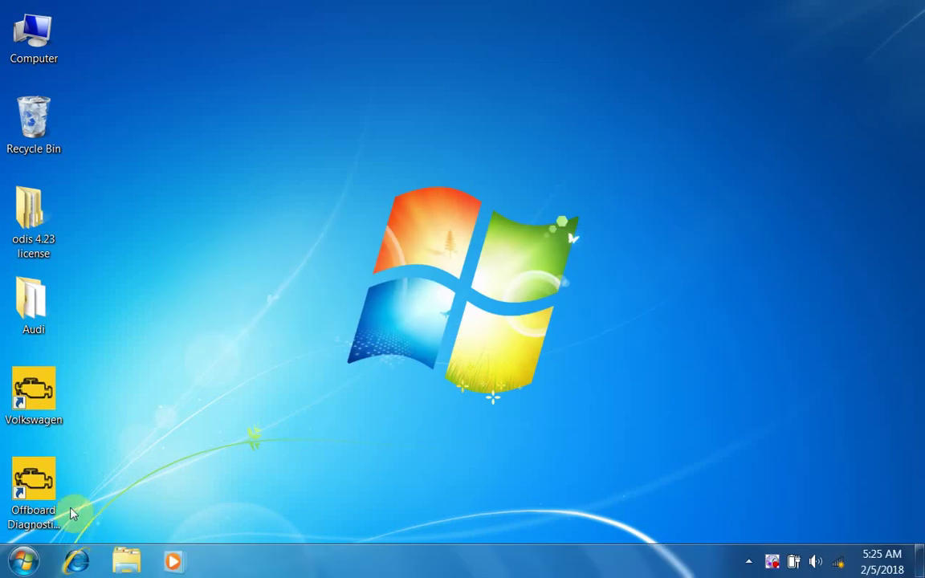
Open the AUDI ODIS install folder from the new shortcut's properties
{"action": "right_click", "coordinate": [53, 480]}
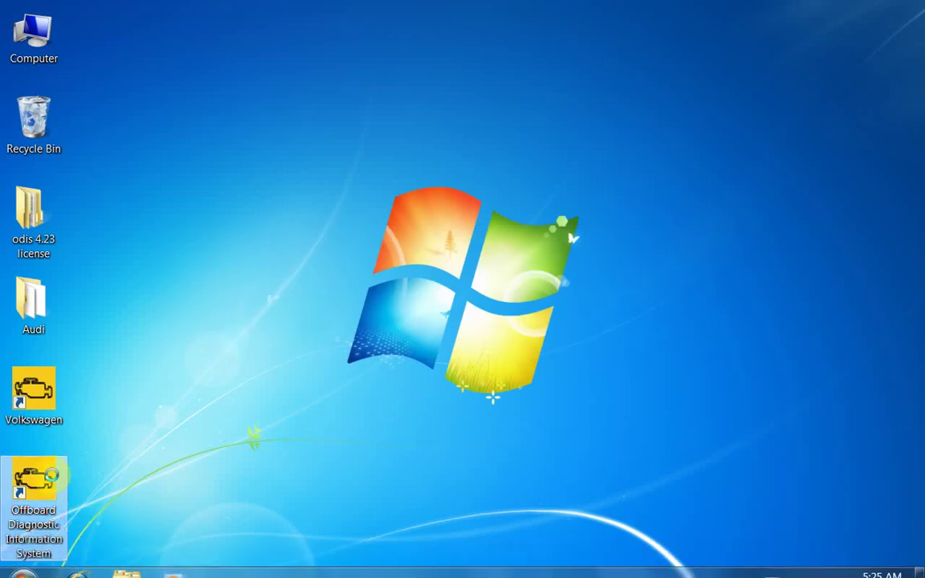
{"action": "left_click", "coordinate": [118, 466]}
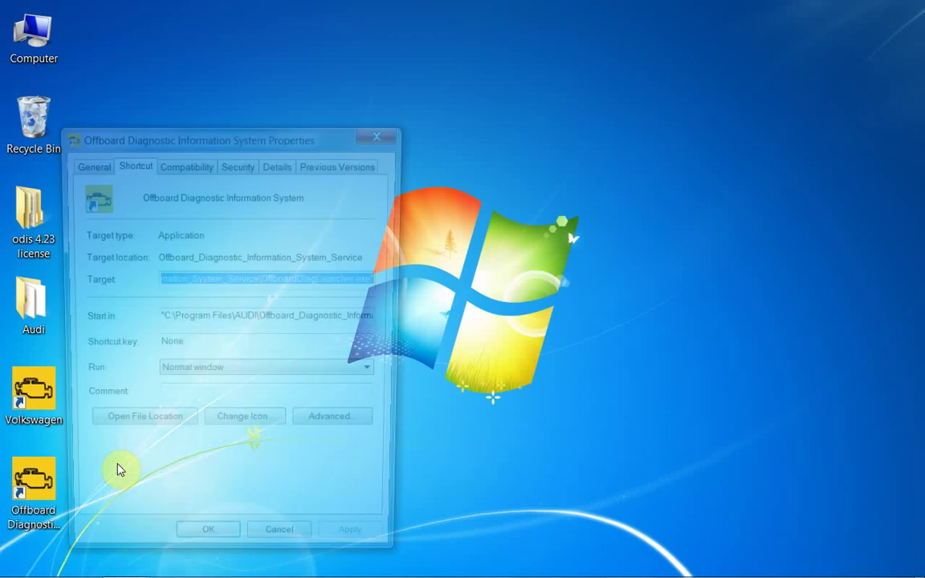
{"action": "left_click", "coordinate": [130, 430]}
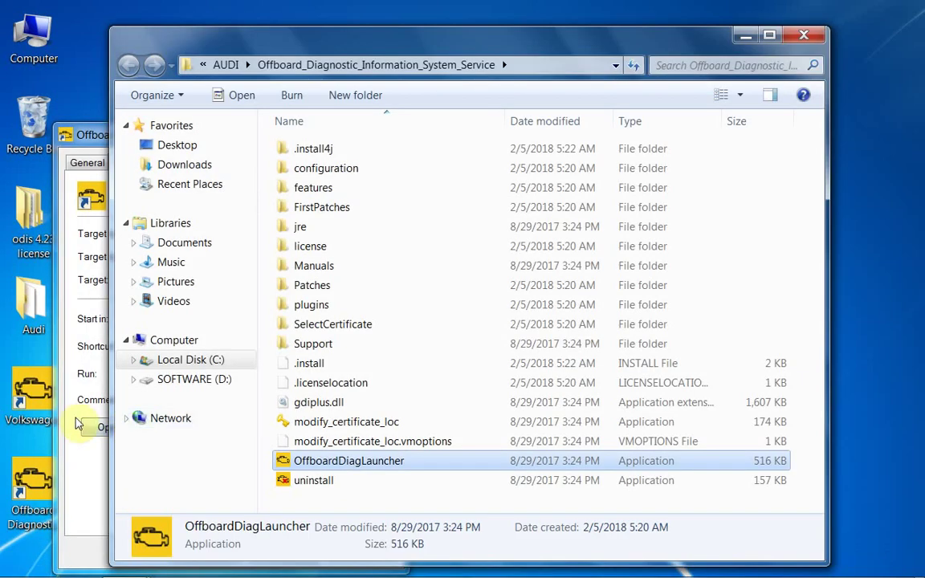
Copy OffboardDiagLauncher from the desktop Audi folder
{"action": "right_click", "coordinate": [44, 305]}
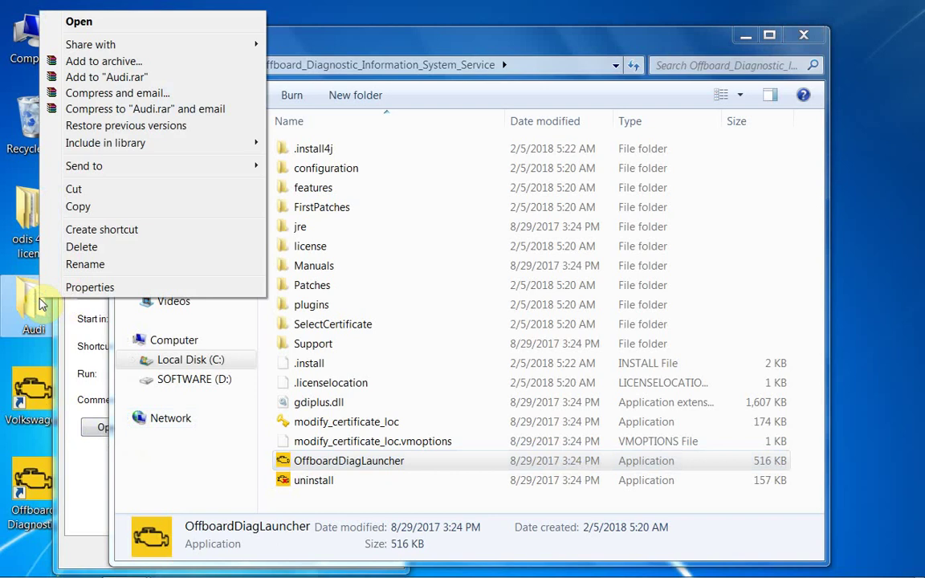
{"action": "left_click", "coordinate": [88, 26]}
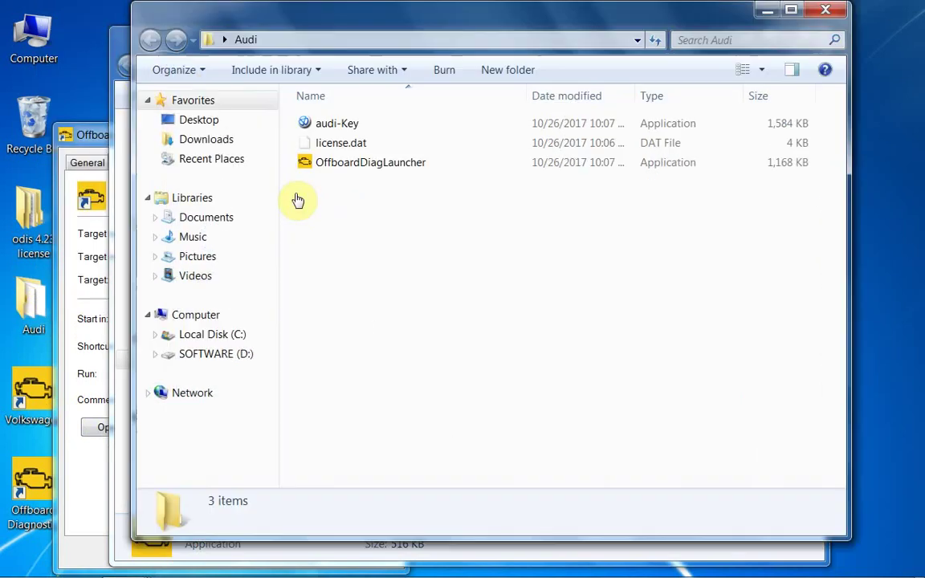
{"action": "right_click", "coordinate": [338, 167]}
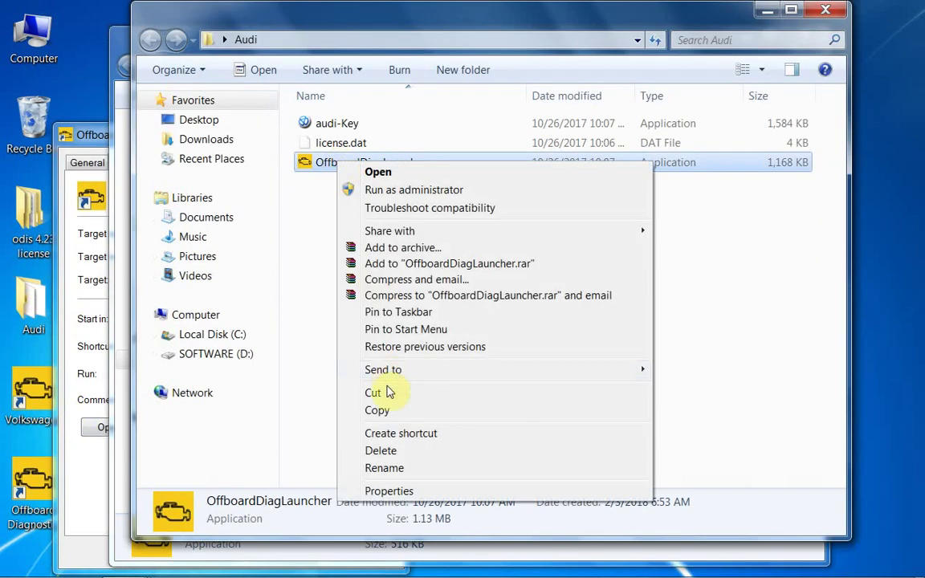
{"action": "left_click", "coordinate": [377, 411]}
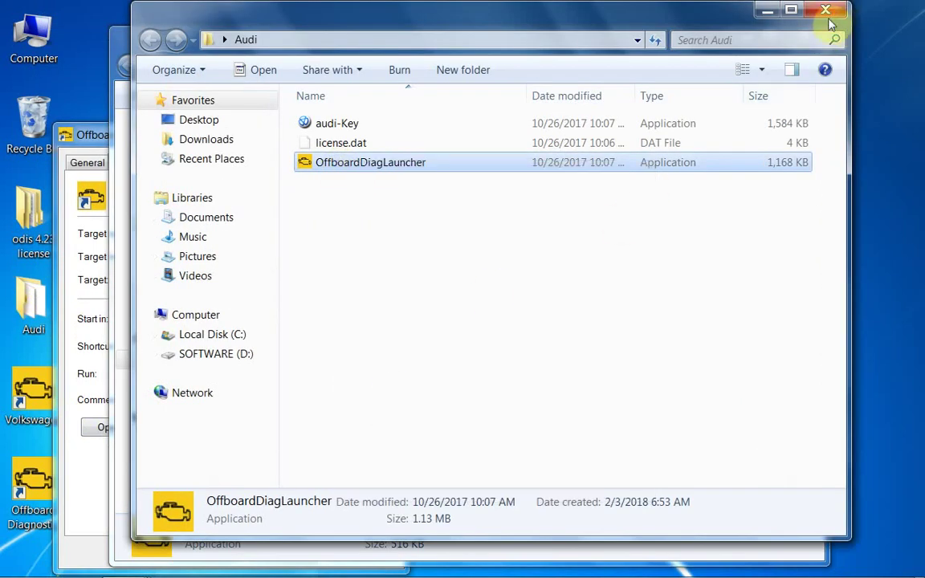
{"action": "left_click", "coordinate": [767, 11]}
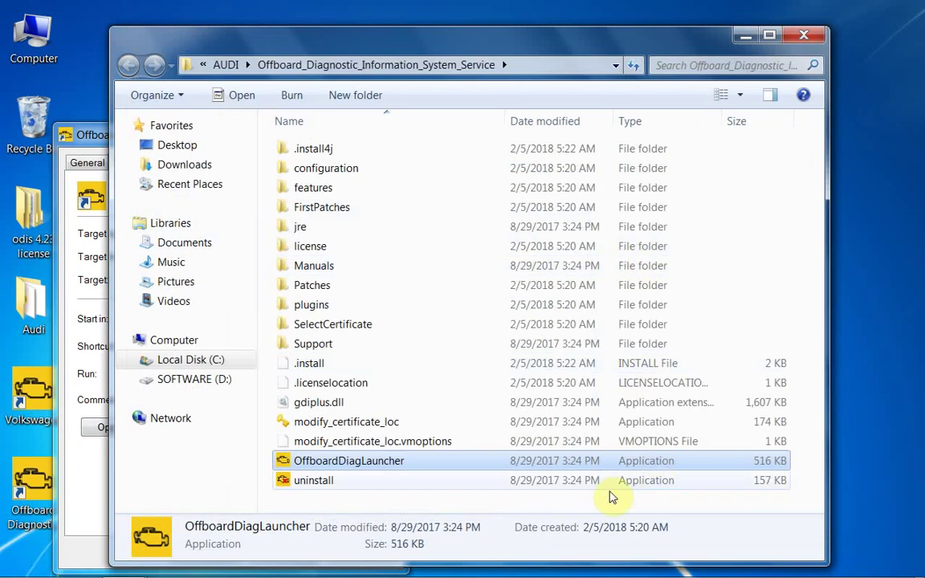
Paste it into the install folder, replacing the old launcher, and close Explorer and Properties
{"action": "left_click", "coordinate": [608, 501]}
{"action": "right_click", "coordinate": [610, 504]}
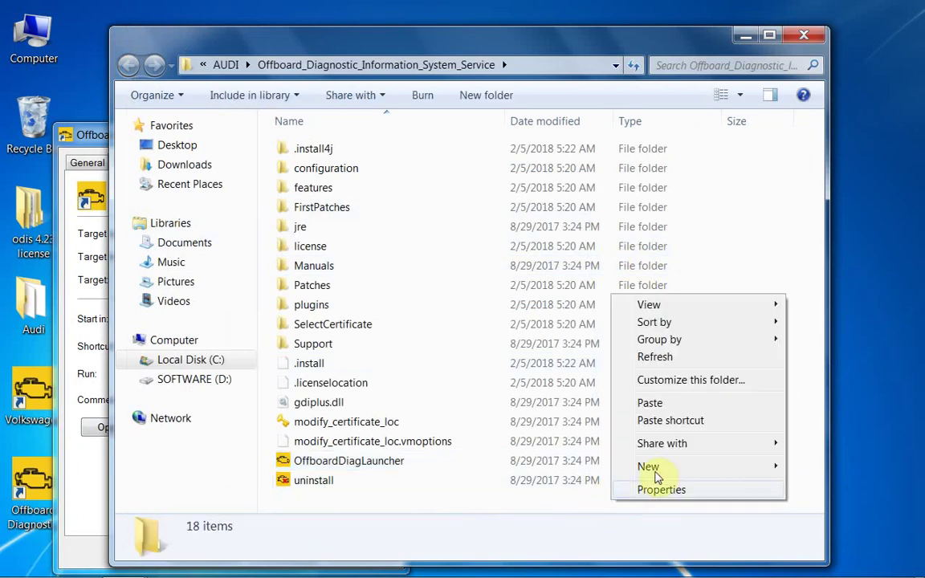
{"action": "left_click", "coordinate": [657, 403]}
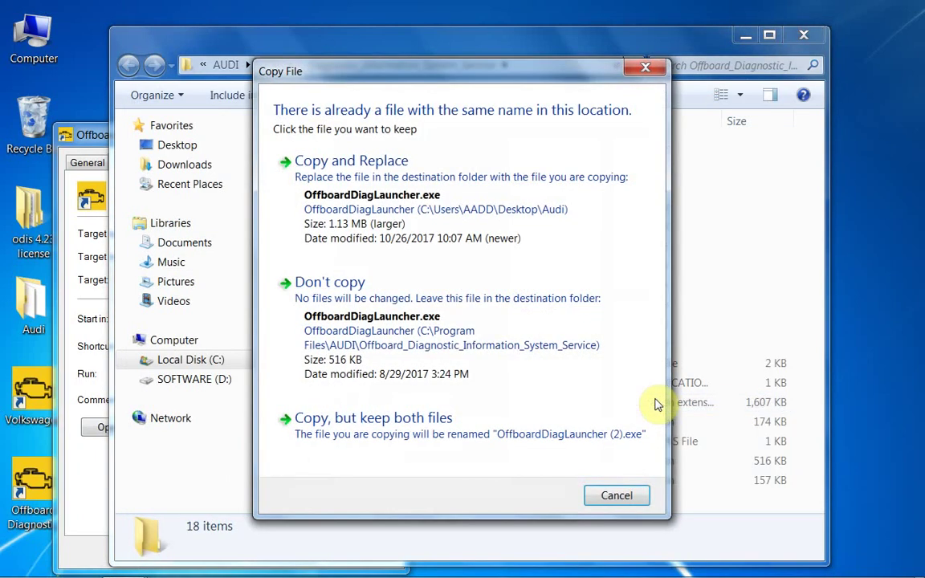
{"action": "left_click", "coordinate": [493, 226]}
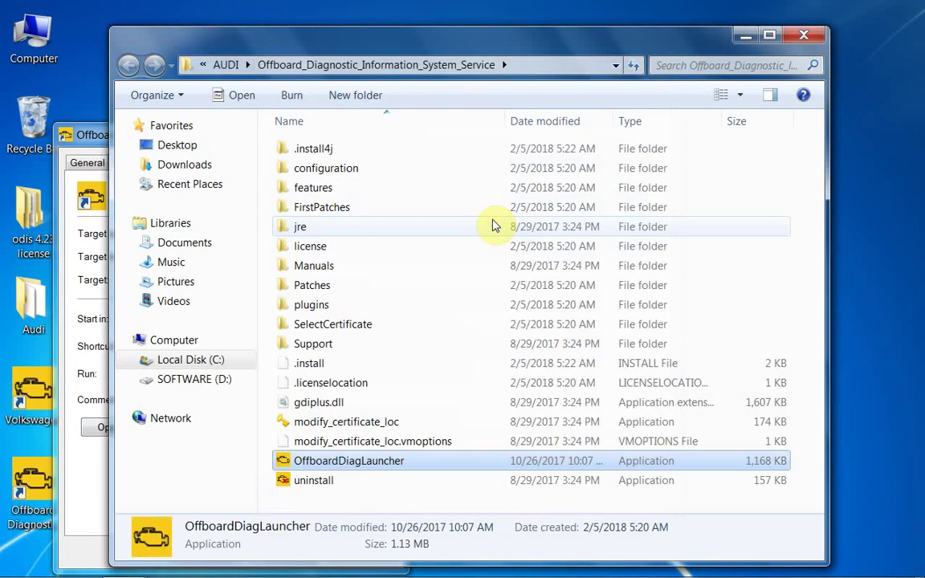
{"action": "left_click", "coordinate": [803, 35]}
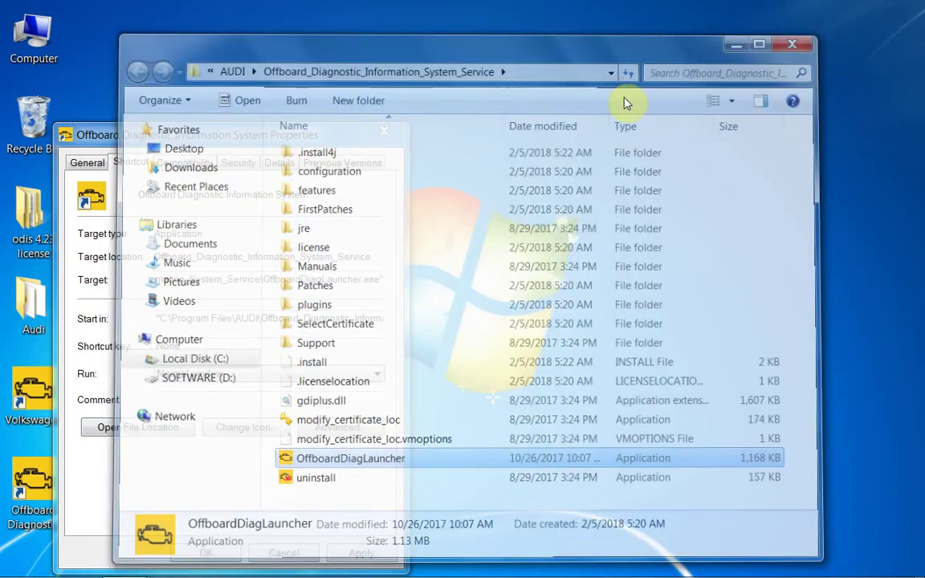
{"action": "left_click", "coordinate": [383, 132]}
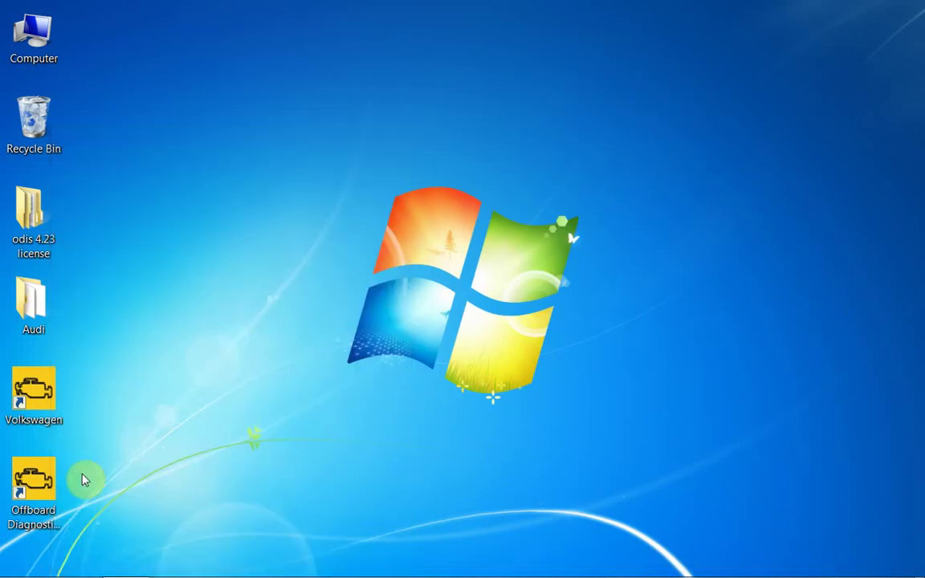
Copy the name Audi from the Audi desktop folder
{"action": "double_click", "coordinate": [35, 335]}
{"action": "left_click", "coordinate": [35, 329]}
{"action": "right_click", "coordinate": [35, 328]}
{"action": "left_click", "coordinate": [76, 378]}
Rename the Offboard Diagnostic shortcut to Audi and launch it as administrator
{"action": "left_click", "coordinate": [26, 520]}
{"action": "left_click", "coordinate": [36, 525]}
{"action": "right_click", "coordinate": [40, 532]}
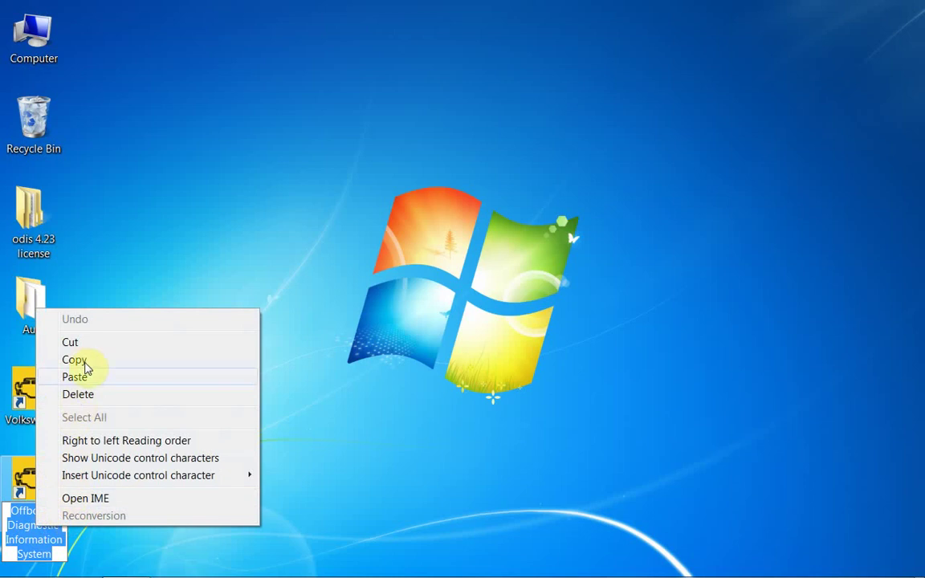
{"action": "left_click", "coordinate": [74, 377]}
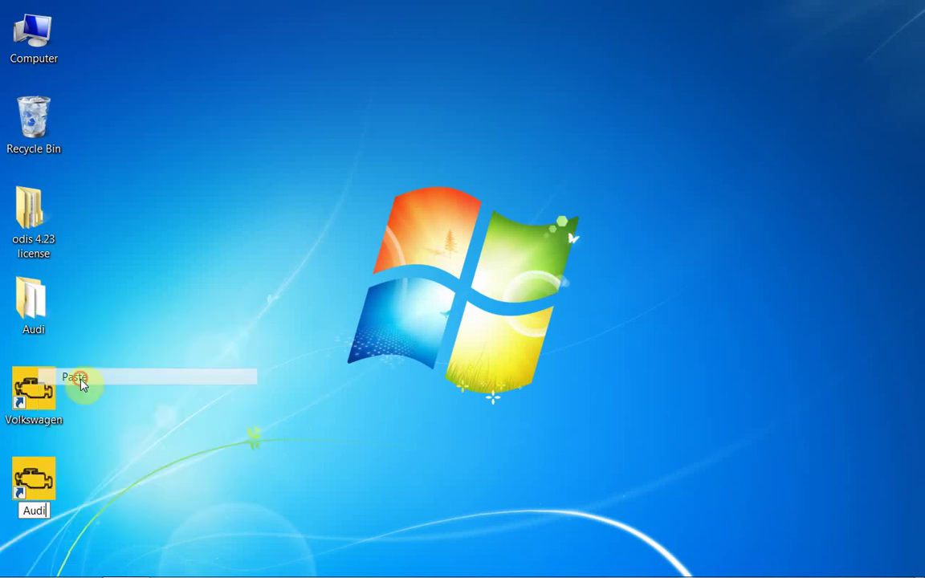
{"action": "left_click", "coordinate": [94, 384]}
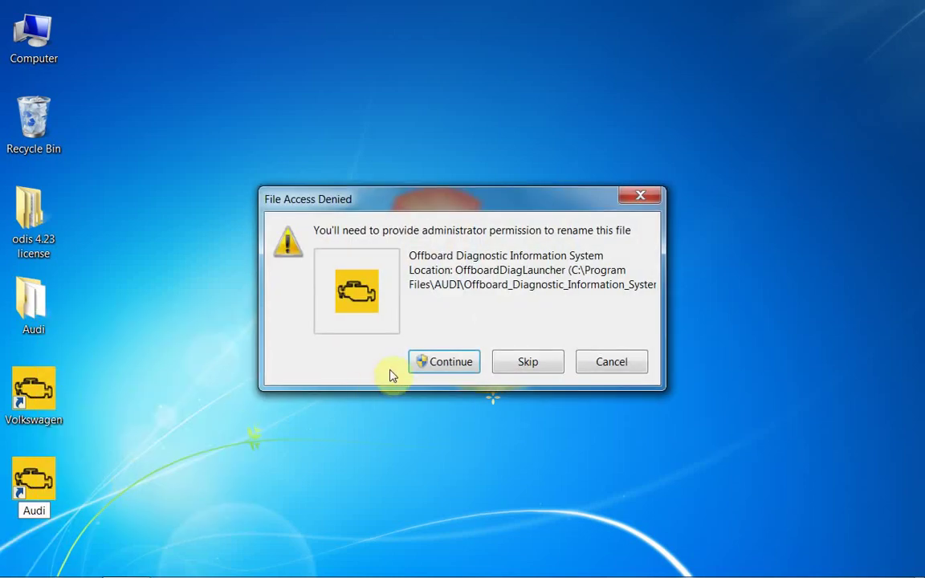
{"action": "left_click", "coordinate": [439, 362]}
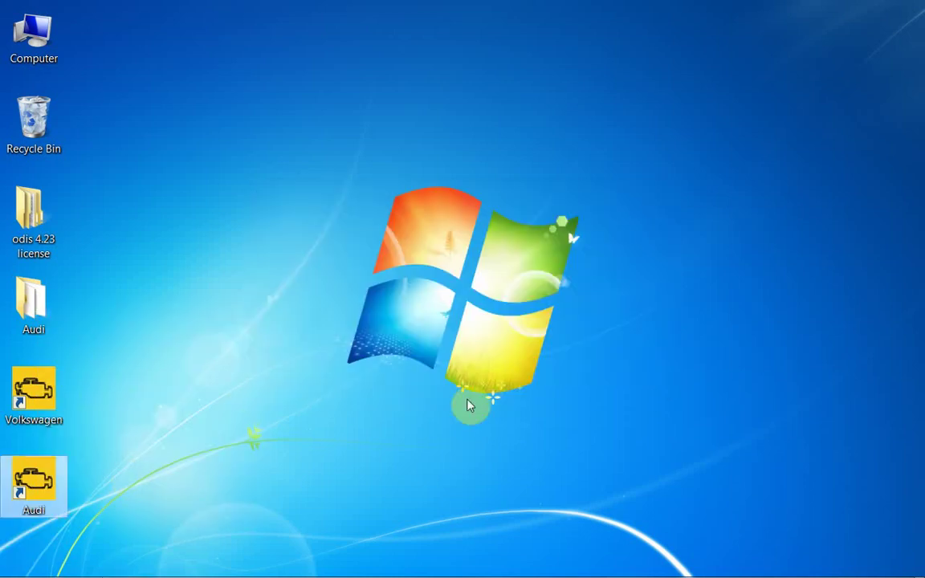
{"action": "right_click", "coordinate": [32, 491]}
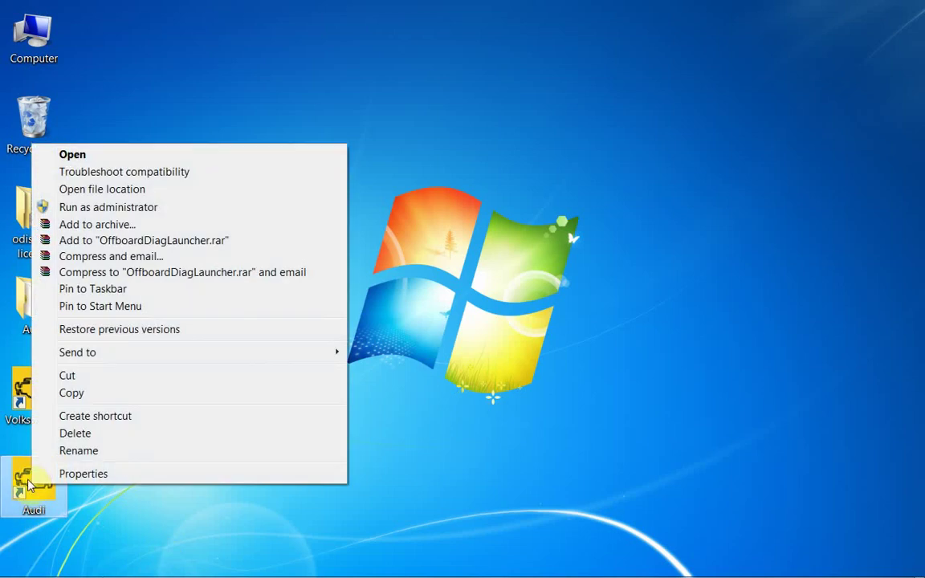
{"action": "left_click", "coordinate": [82, 206]}
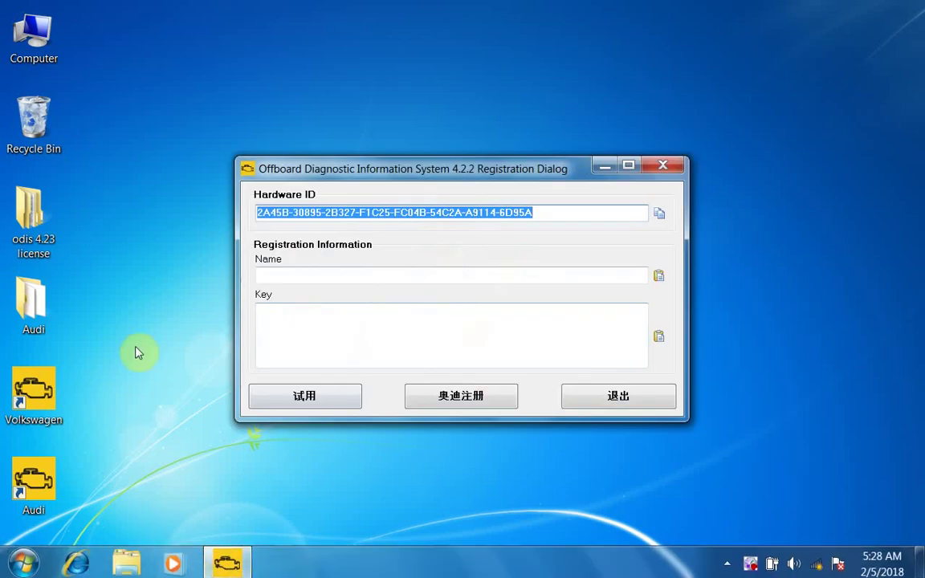
Run the audi-Key generator from the Audi folder as administrator
{"action": "right_click", "coordinate": [20, 291]}
{"action": "left_click", "coordinate": [79, 17]}
{"action": "left_click", "coordinate": [309, 126]}
{"action": "right_click", "coordinate": [307, 128]}
{"action": "left_click", "coordinate": [353, 153]}
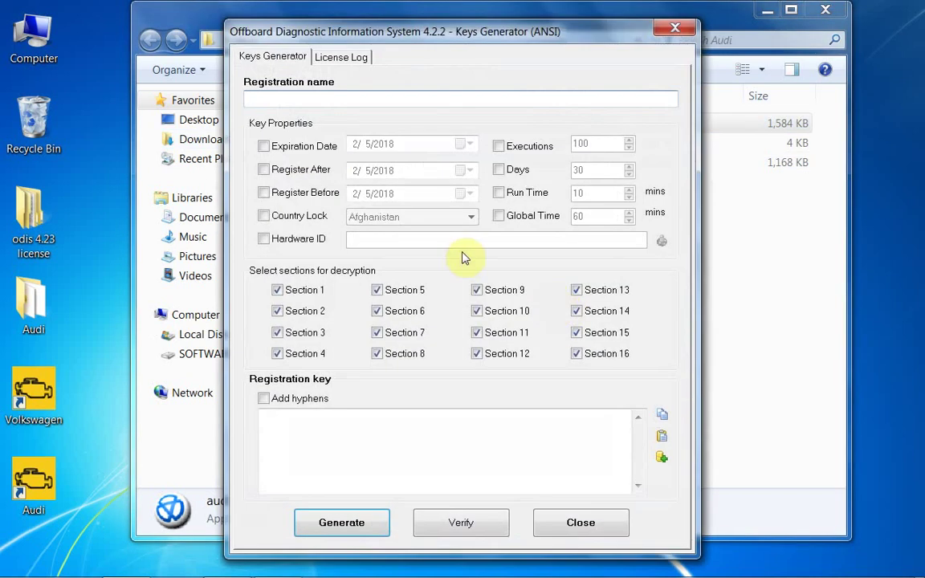
Enter name 12345 in audi-Key and enable the Hardware ID option
{"action": "left_click", "coordinate": [377, 97]}
{"action": "type", "text": "12345"}
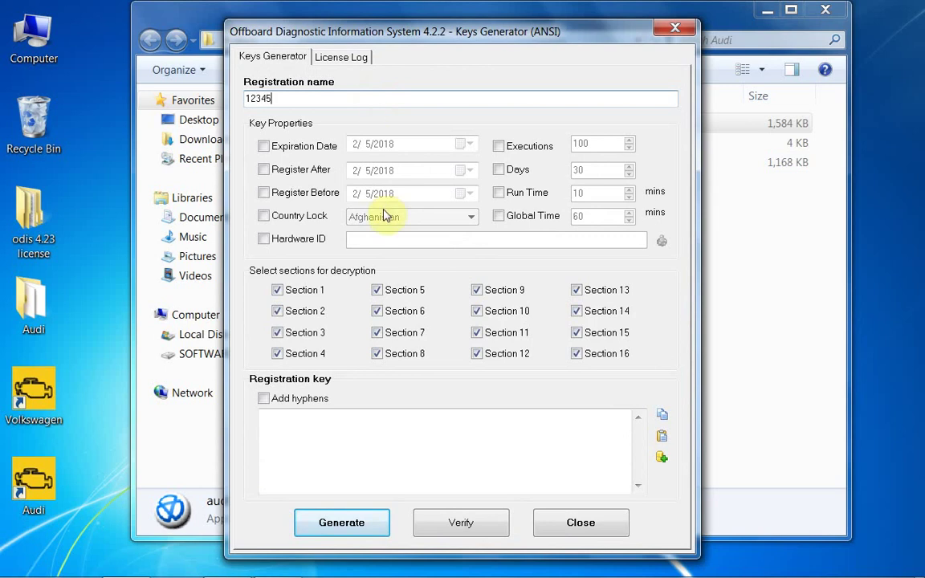
{"action": "left_click", "coordinate": [264, 239]}
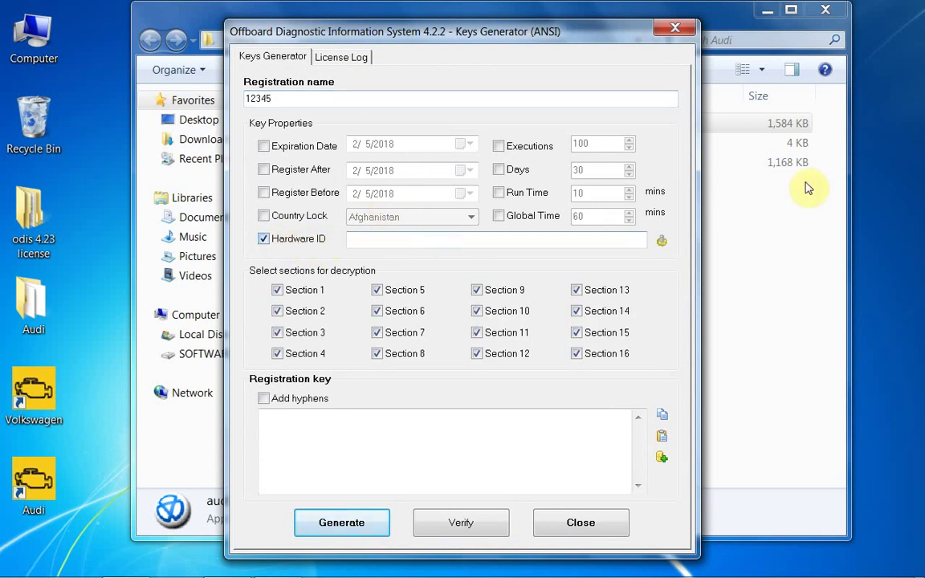
{"action": "left_click", "coordinate": [769, 27]}
{"action": "left_click", "coordinate": [767, 11]}
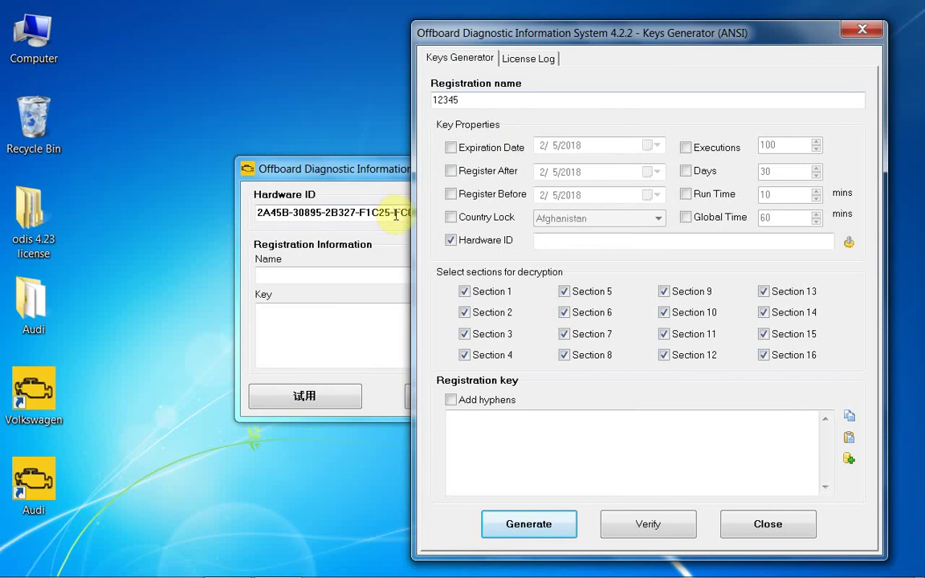
Copy the hardware ID from the Registration Dialog into audi-Key and generate a key
{"action": "left_click", "coordinate": [394, 210]}
{"action": "left_click_drag", "start_coordinate": [553, 213], "coordinate": [237, 217]}
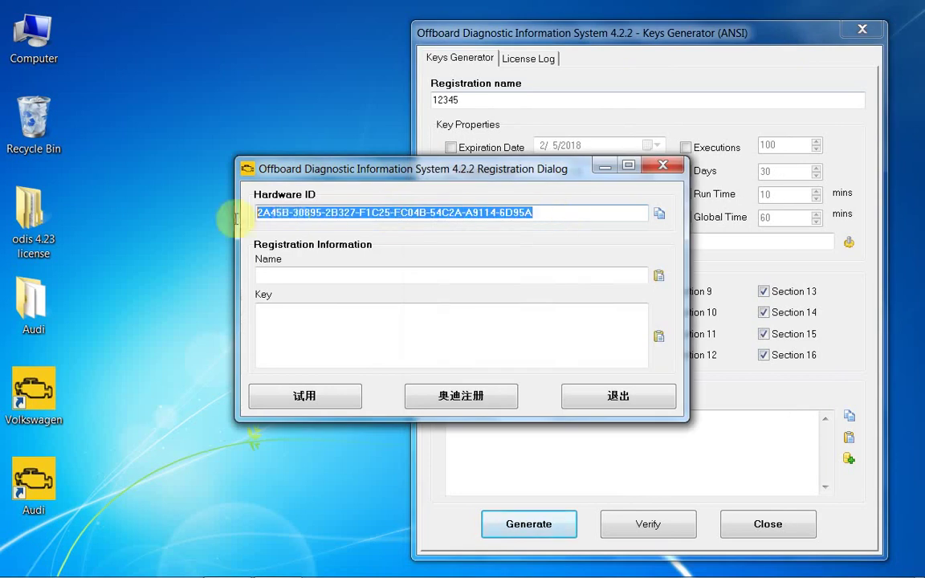
{"action": "right_click", "coordinate": [295, 213]}
{"action": "left_click", "coordinate": [344, 266]}
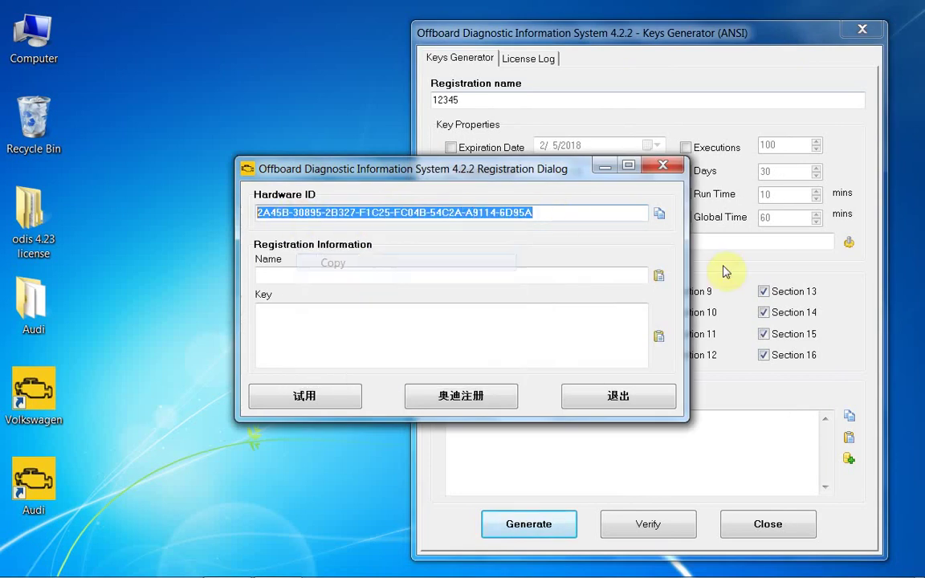
{"action": "left_click", "coordinate": [708, 241]}
{"action": "right_click", "coordinate": [684, 243]}
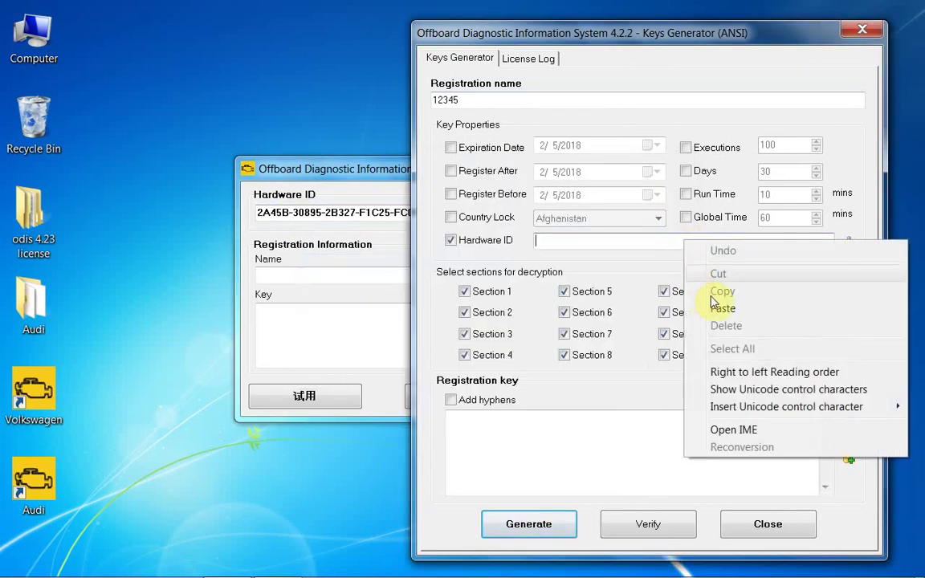
{"action": "left_click", "coordinate": [718, 305]}
{"action": "left_click", "coordinate": [526, 523]}
Register with name 12345 and the generated key, then activate
{"action": "left_click_drag", "start_coordinate": [599, 462], "coordinate": [440, 402]}
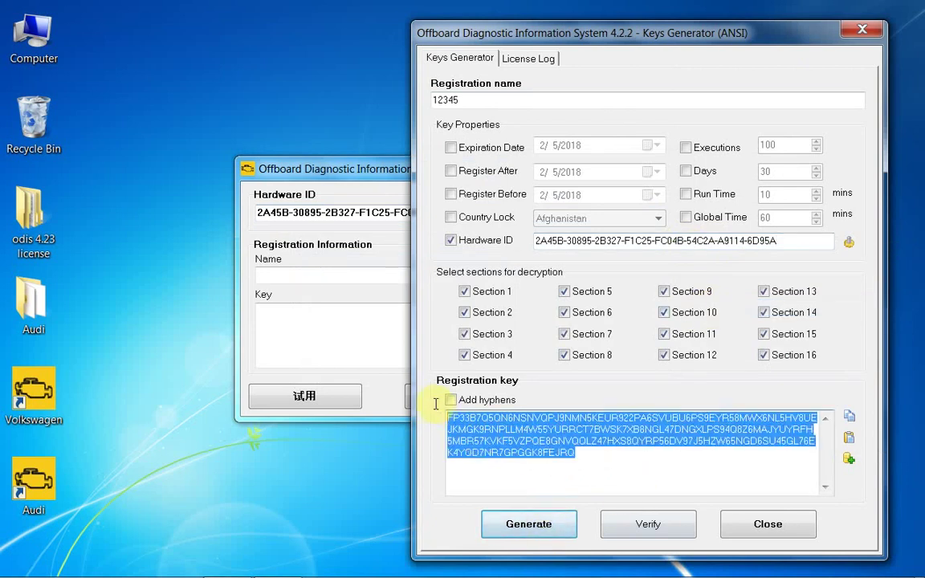
{"action": "right_click", "coordinate": [498, 445]}
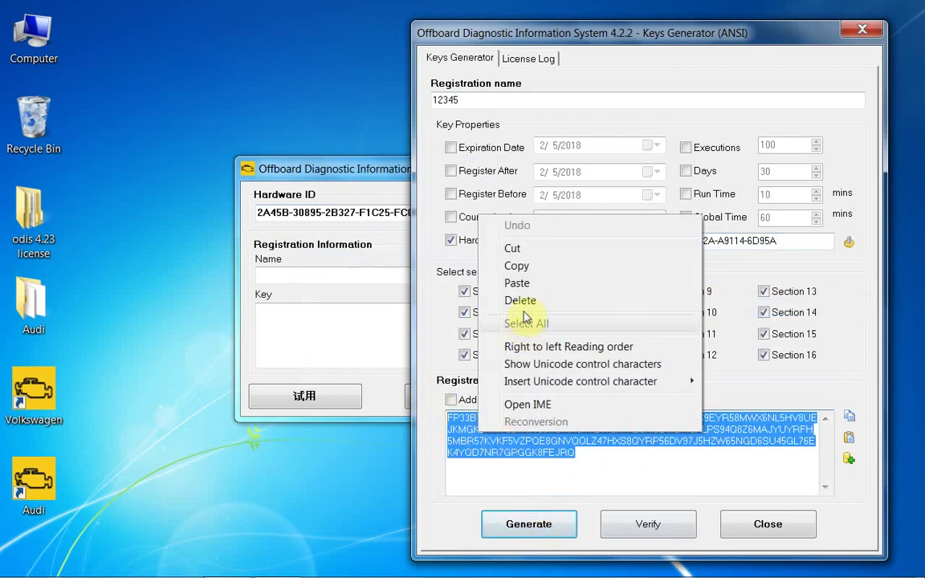
{"action": "left_click", "coordinate": [518, 265]}
{"action": "left_click", "coordinate": [385, 274]}
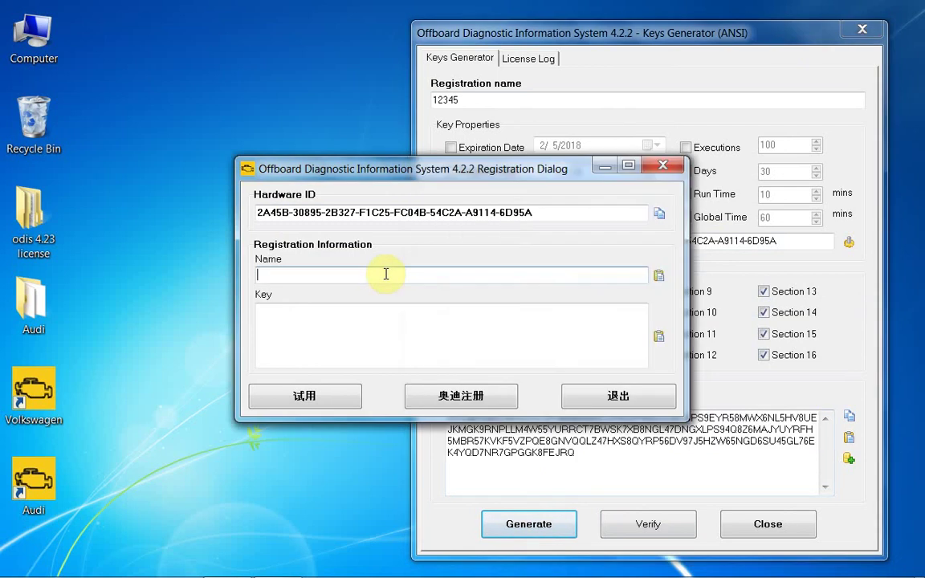
{"action": "type", "text": "12345"}
{"action": "left_click", "coordinate": [403, 324]}
{"action": "right_click", "coordinate": [402, 324]}
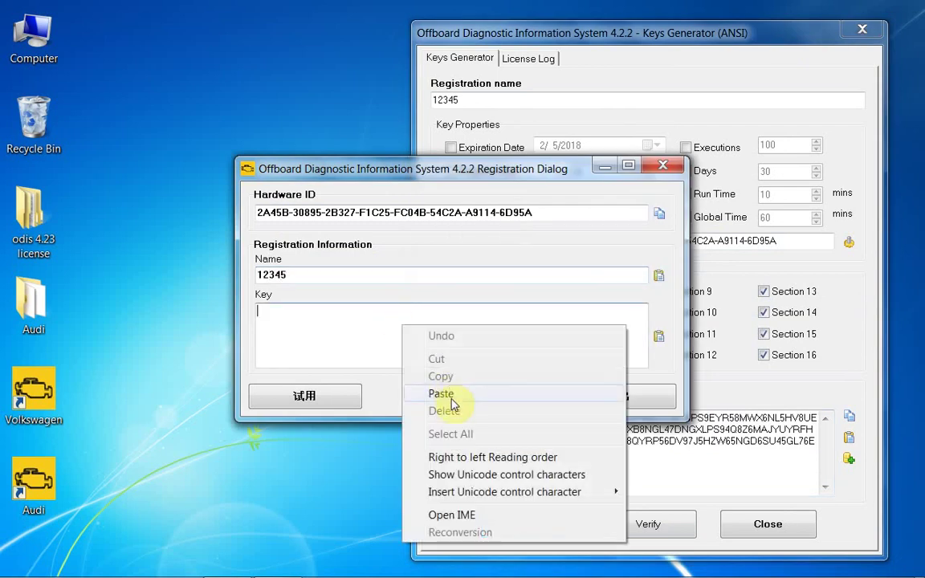
{"action": "left_click", "coordinate": [450, 395]}
{"action": "left_click", "coordinate": [451, 398]}
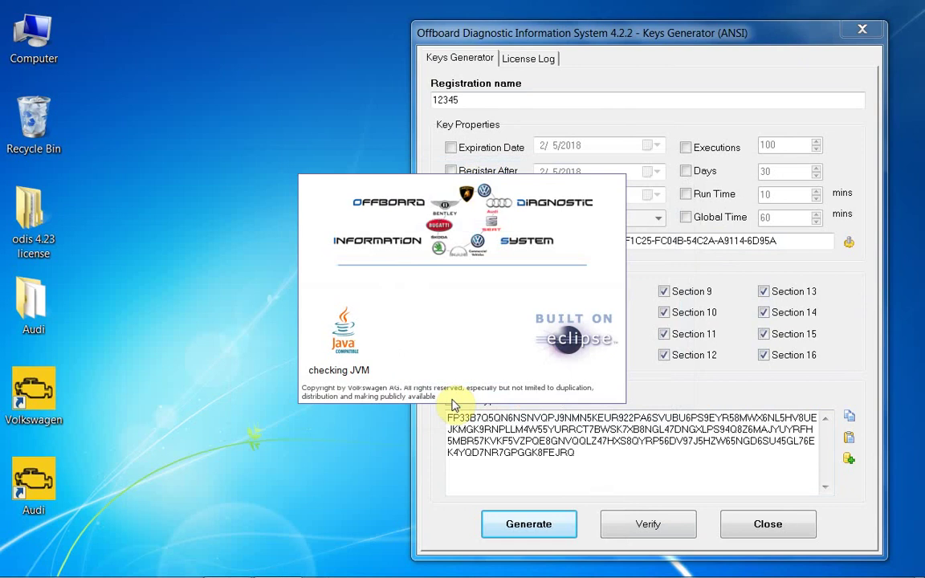
Close the key generator and choose D:\ODIS 4.23\update_ODIS_4_2_3_EU as the local source
{"action": "left_click", "coordinate": [862, 31]}
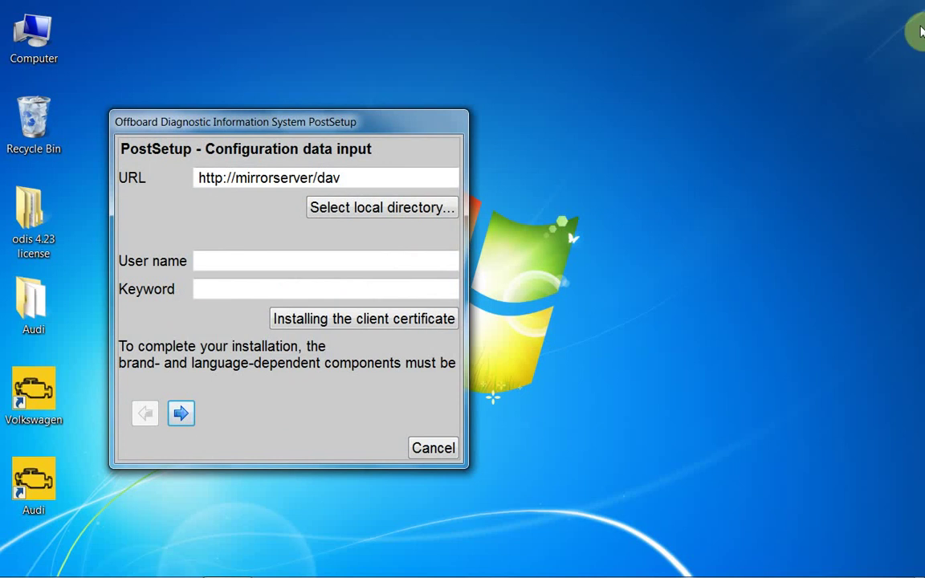
{"action": "left_click", "coordinate": [385, 209]}
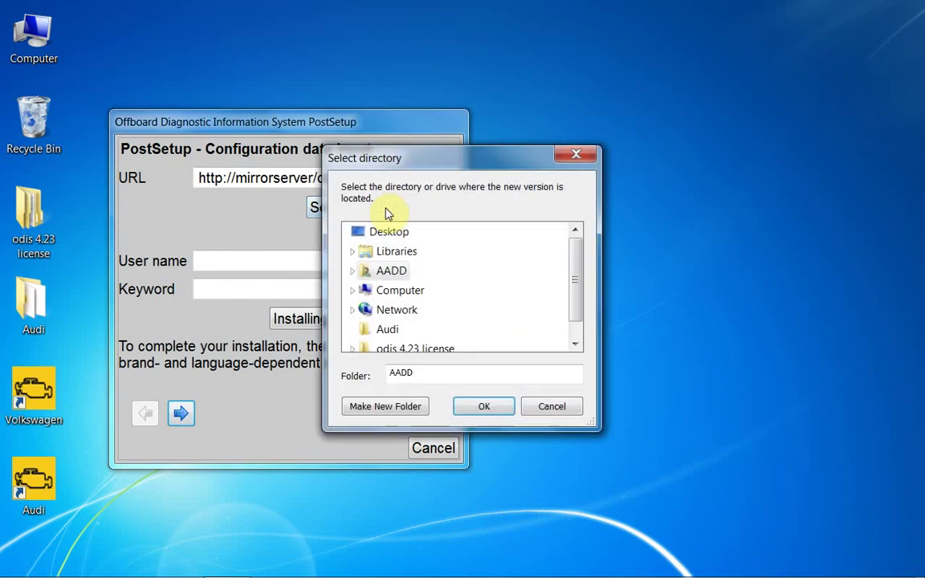
{"action": "left_click", "coordinate": [352, 290]}
{"action": "left_click", "coordinate": [361, 311]}
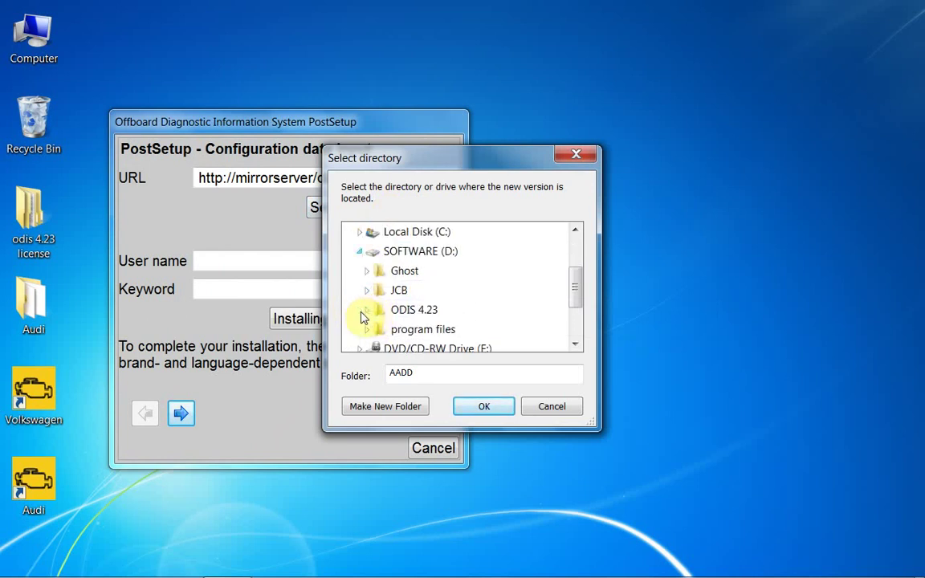
{"action": "left_click", "coordinate": [367, 311]}
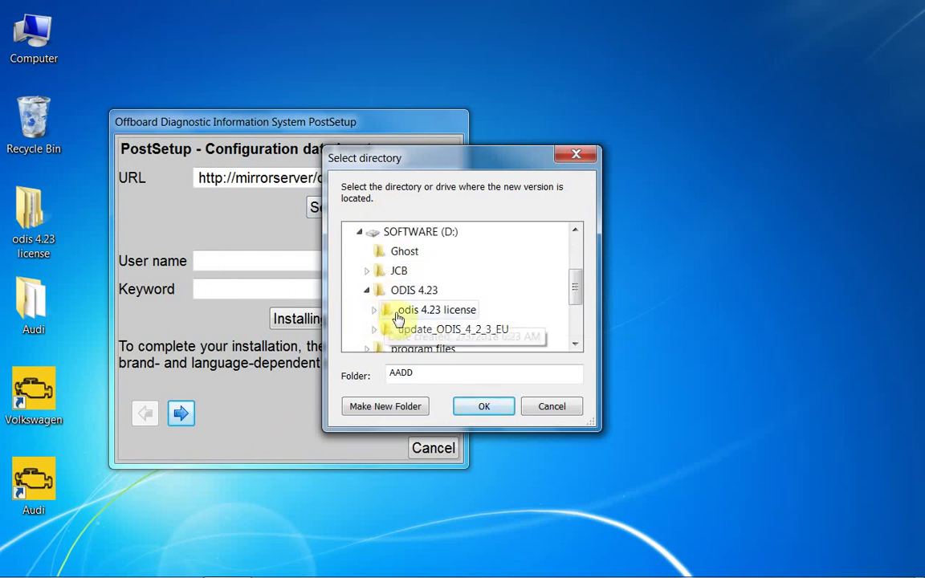
{"action": "double_click", "coordinate": [412, 331]}
{"action": "left_click", "coordinate": [431, 253]}
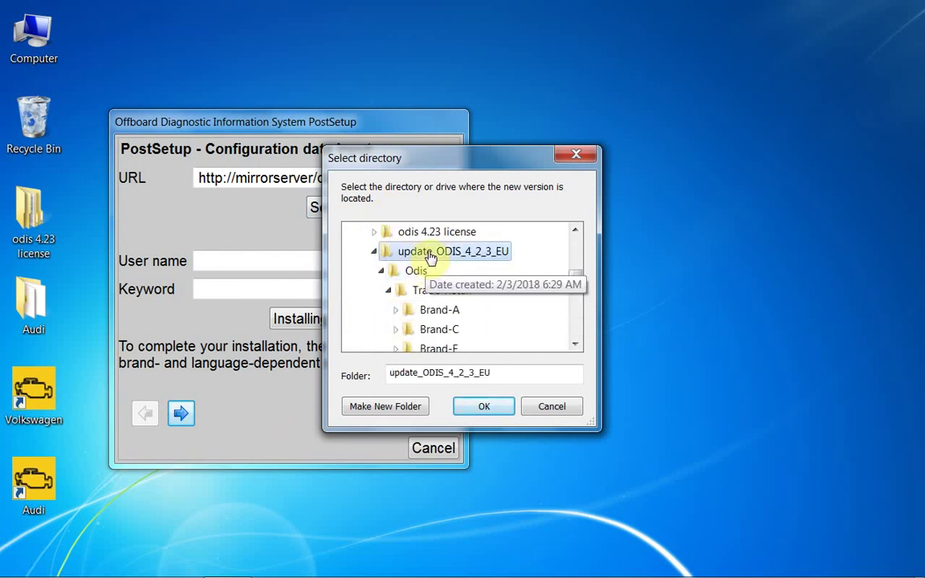
{"action": "left_click", "coordinate": [479, 408]}
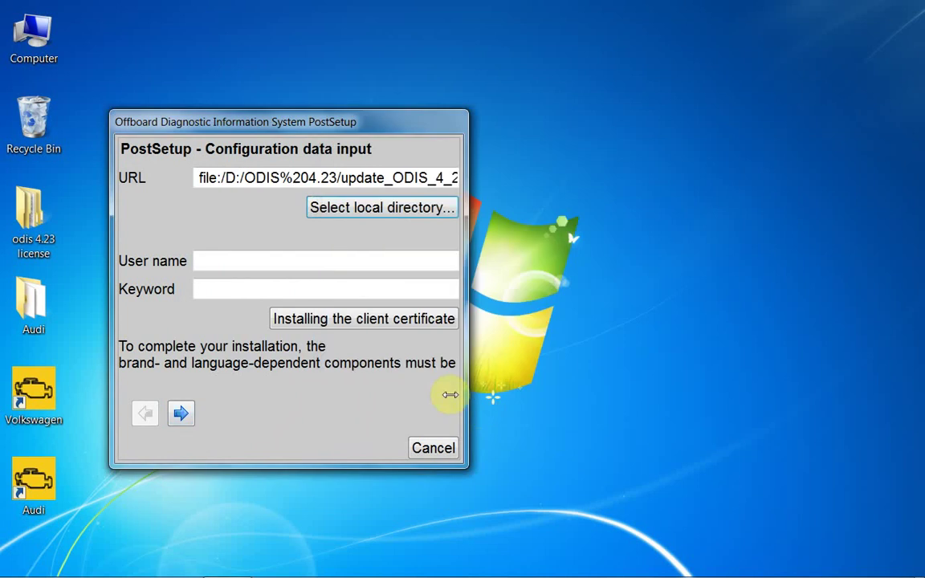
Fill in the user name and keyword, then advance past language selection to the update check
{"action": "left_click", "coordinate": [307, 265]}
{"action": "type", "text": "abc"}
{"action": "left_click", "coordinate": [331, 289]}
{"action": "type", "text": "a"}
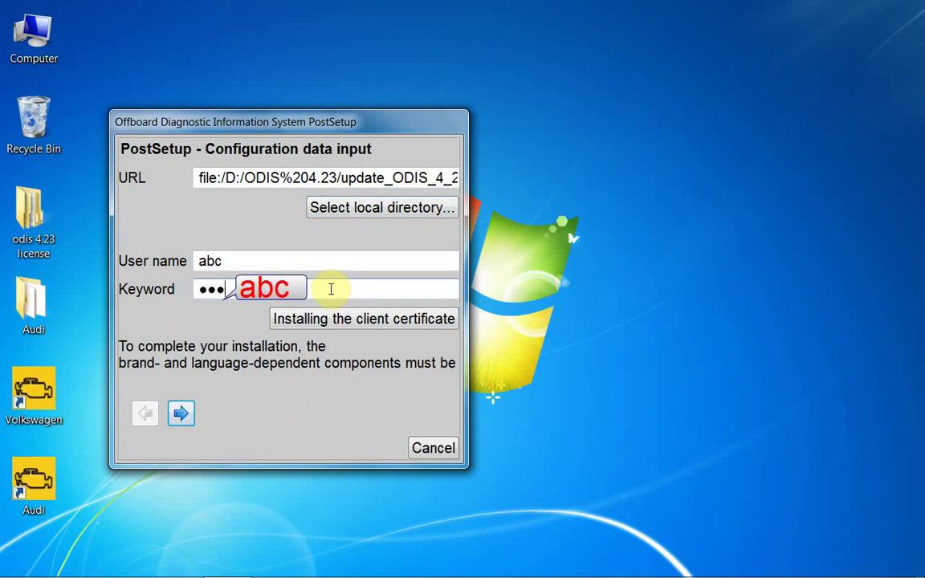
{"action": "left_click", "coordinate": [183, 414]}
{"action": "left_click", "coordinate": [186, 414]}
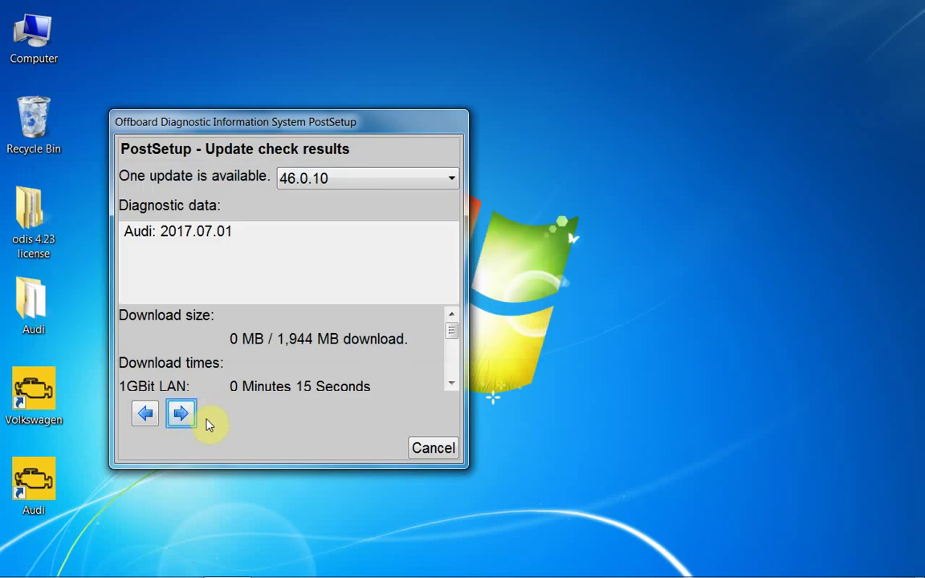
Download the Audi update, skip the release notes PDF, accept the warnings, and open Admin
{"action": "left_click", "coordinate": [180, 414]}
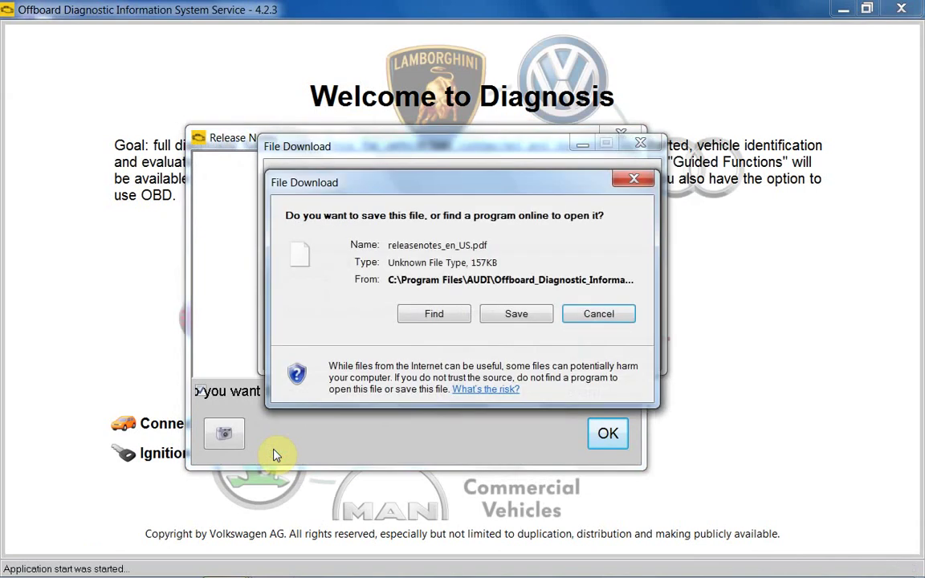
{"action": "left_click", "coordinate": [621, 316]}
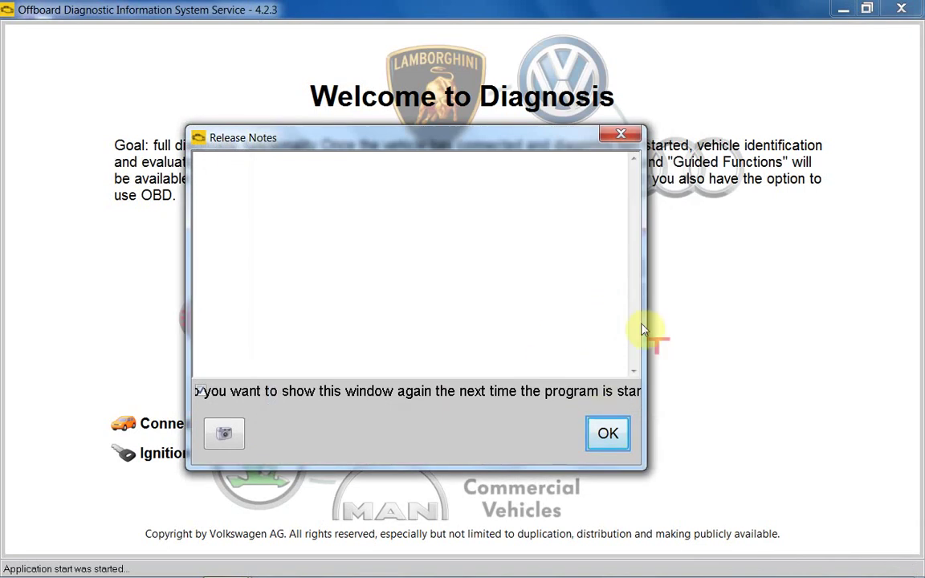
{"action": "left_click", "coordinate": [607, 432]}
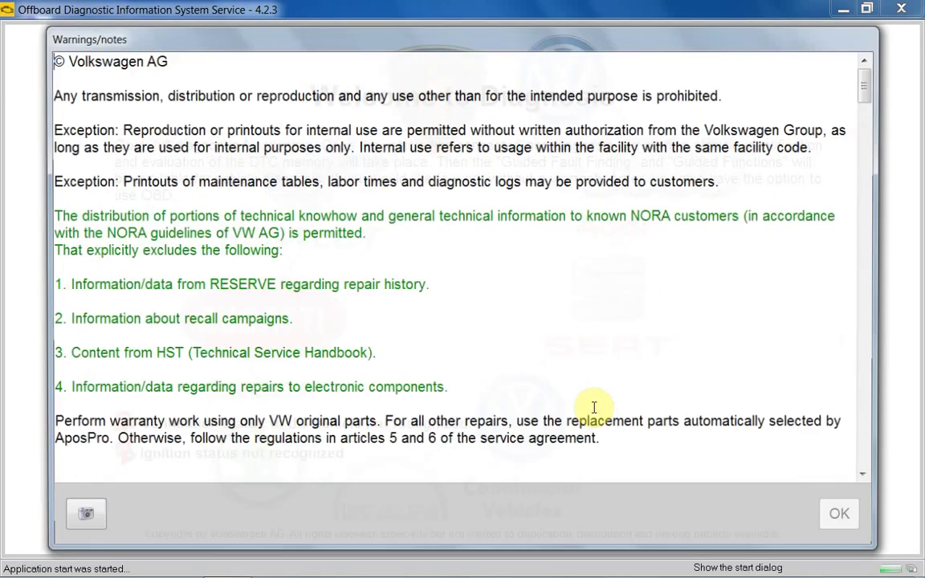
{"action": "left_click_drag", "start_coordinate": [871, 90], "coordinate": [830, 486]}
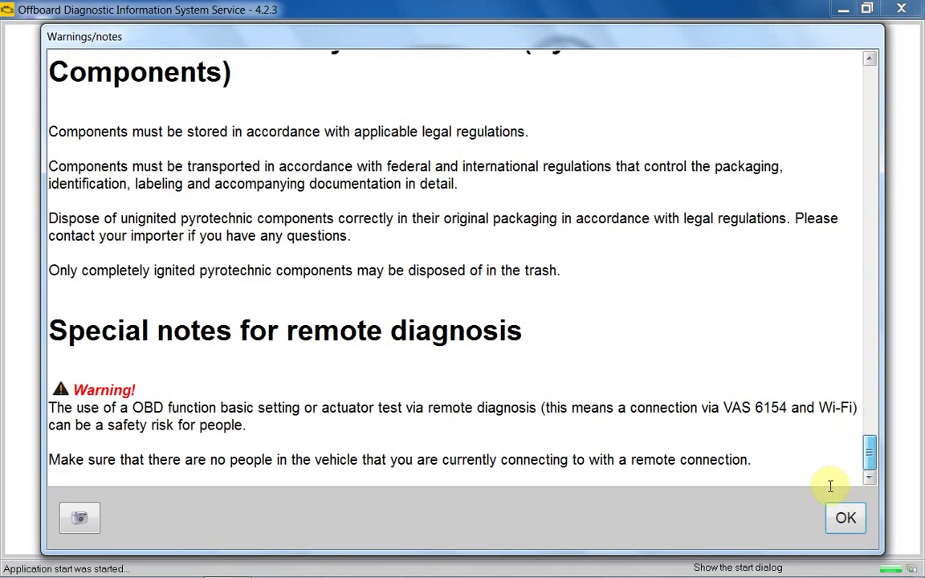
{"action": "left_click", "coordinate": [838, 514]}
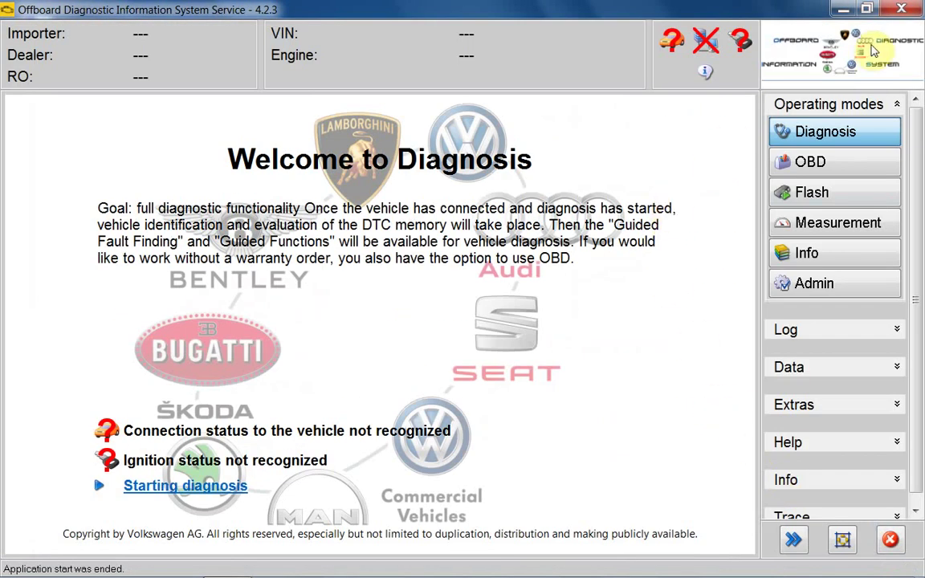
{"action": "left_click", "coordinate": [821, 286]}
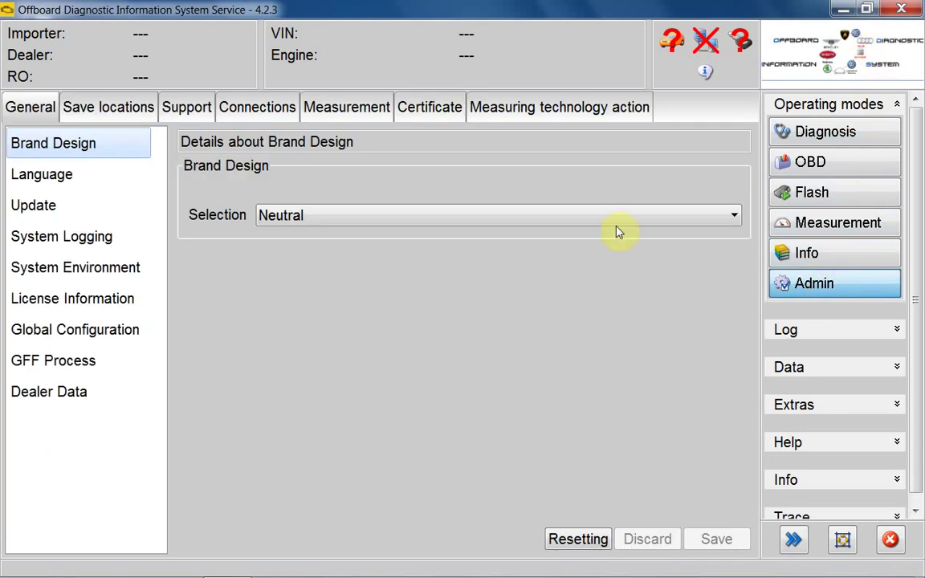
Set Brand Design to Audi and save the change
{"action": "left_click", "coordinate": [681, 215]}
{"action": "left_click", "coordinate": [702, 269]}
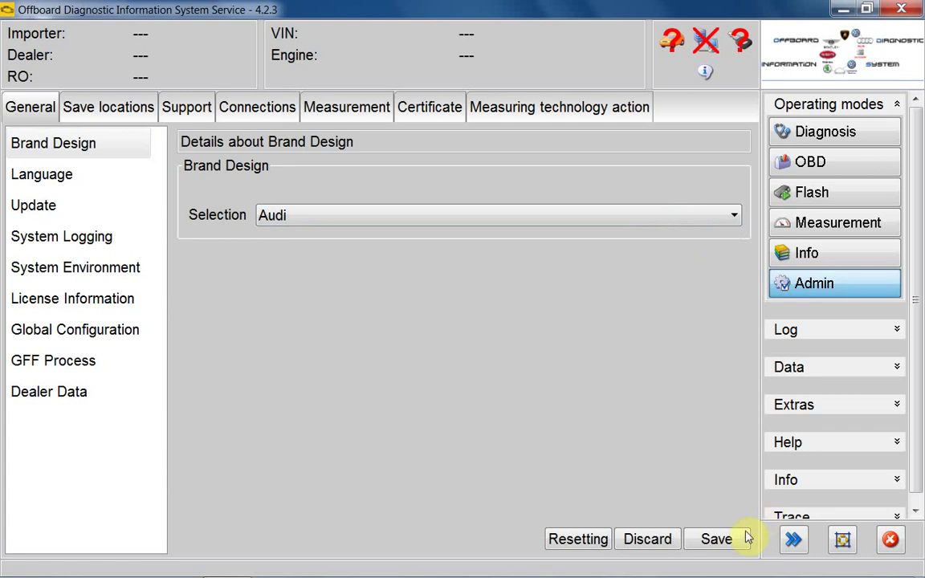
{"action": "left_click", "coordinate": [717, 540]}
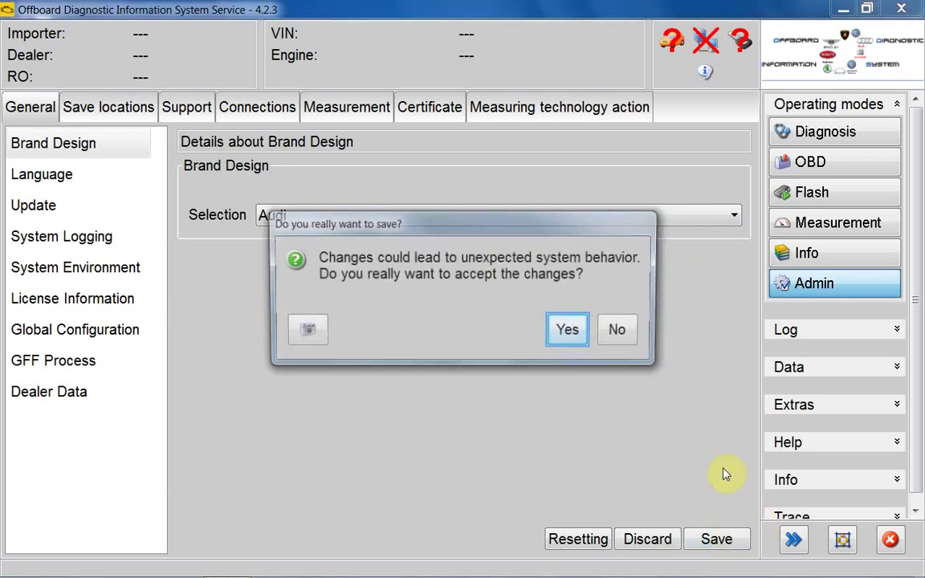
{"action": "left_click", "coordinate": [567, 331]}
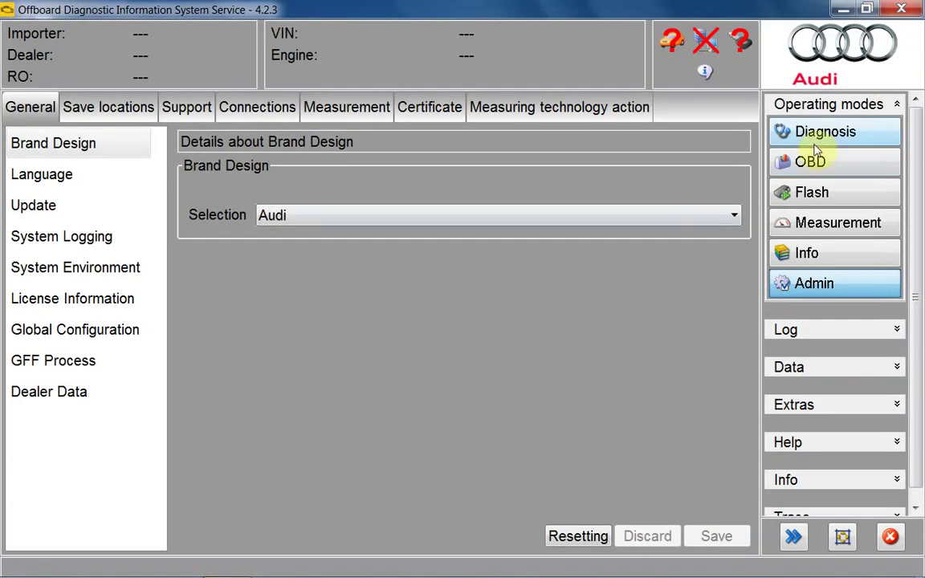
Switch to OBD self diagnosis, then exit ODIS Service with Alt+F4
{"action": "left_click", "coordinate": [833, 161]}
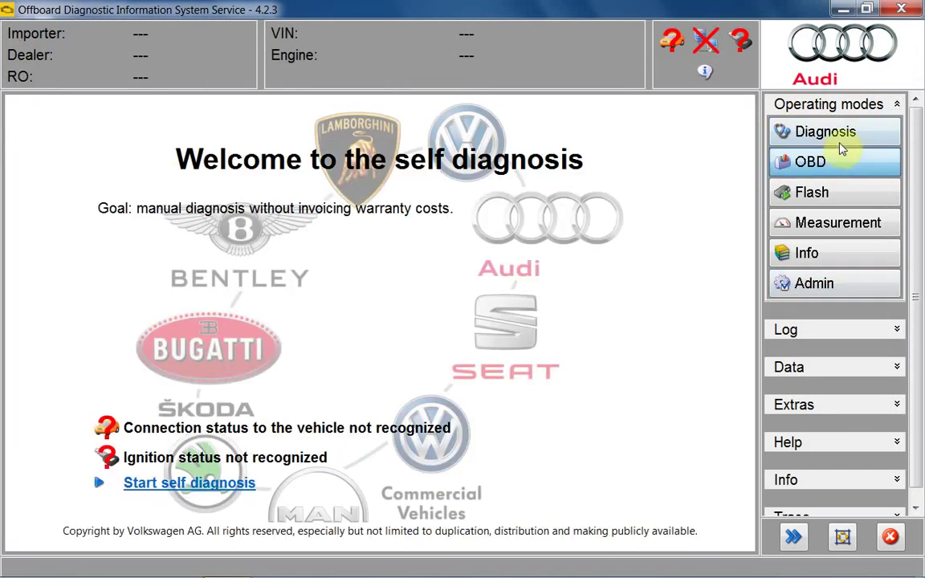
{"action": "key", "text": "alt+F4"}
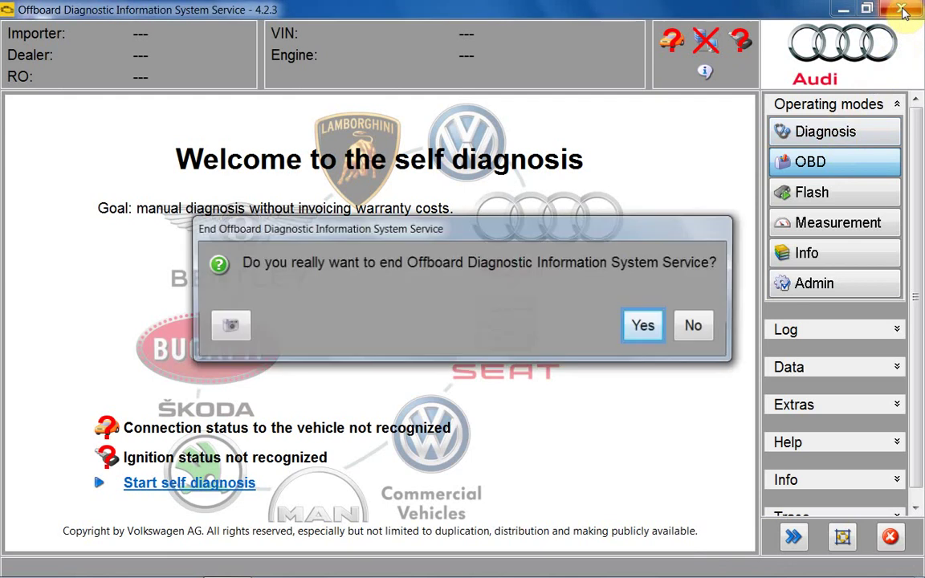
{"action": "left_click", "coordinate": [643, 326]}
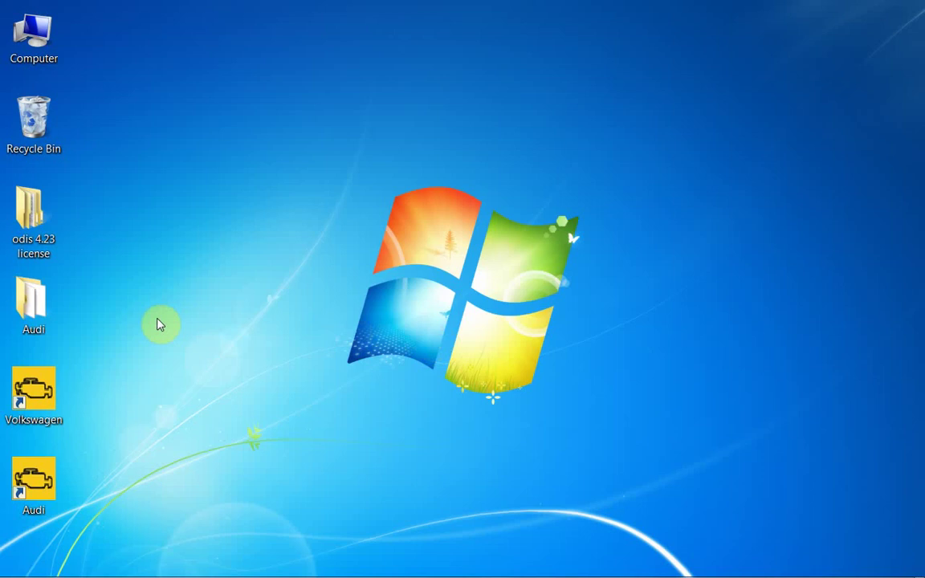
Delete the Audi folder from the desktop
{"action": "right_click", "coordinate": [45, 303]}
{"action": "left_click", "coordinate": [98, 249]}
{"action": "left_click", "coordinate": [518, 358]}
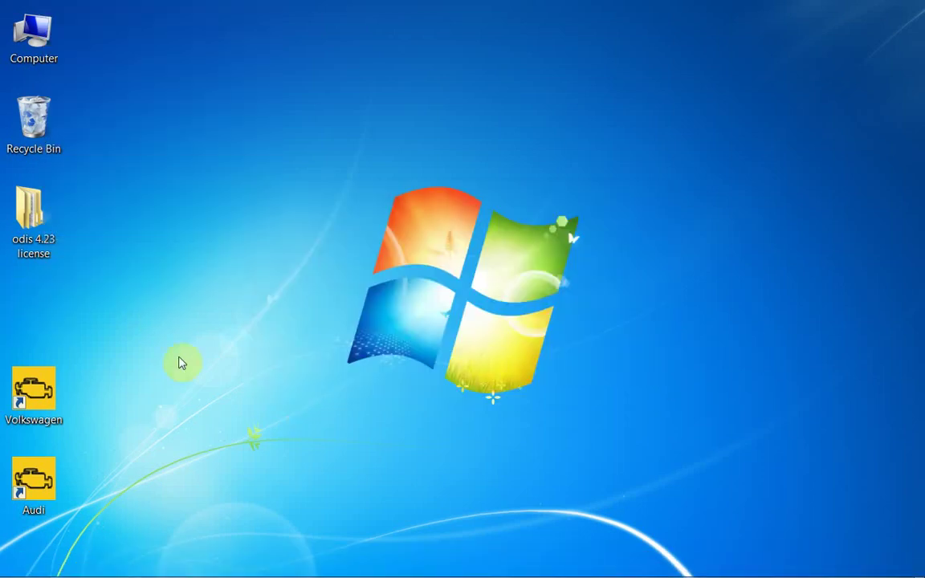
Move the Skoda folder from odis 4.23 license onto the desktop
{"action": "right_click", "coordinate": [38, 205]}
{"action": "left_click", "coordinate": [75, 212]}
{"action": "right_click", "coordinate": [333, 166]}
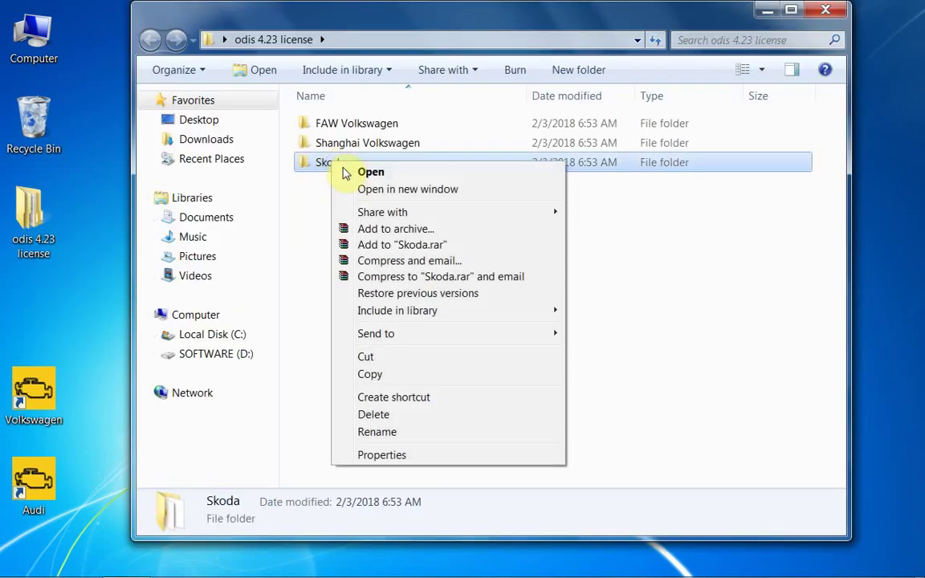
{"action": "left_click", "coordinate": [390, 362]}
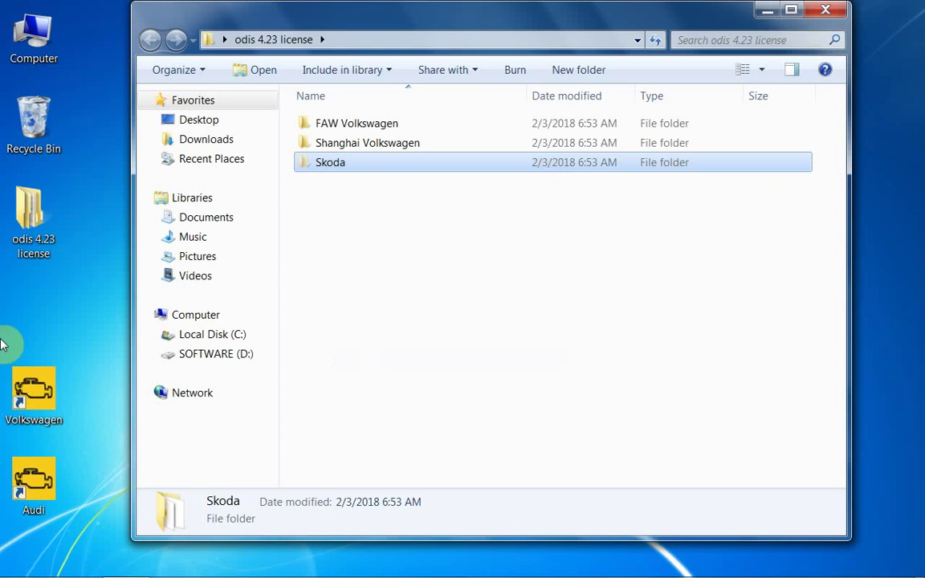
{"action": "right_click", "coordinate": [22, 310]}
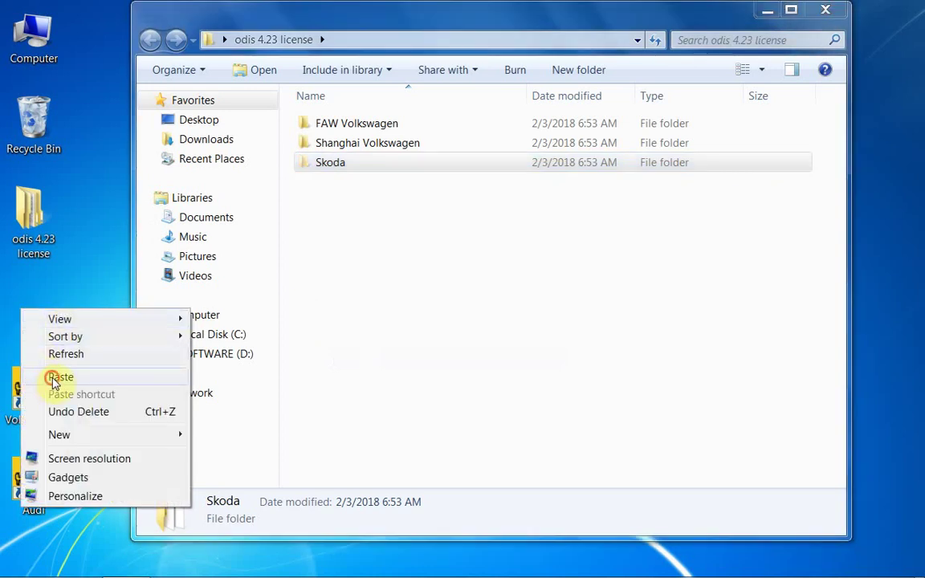
{"action": "left_click", "coordinate": [61, 377]}
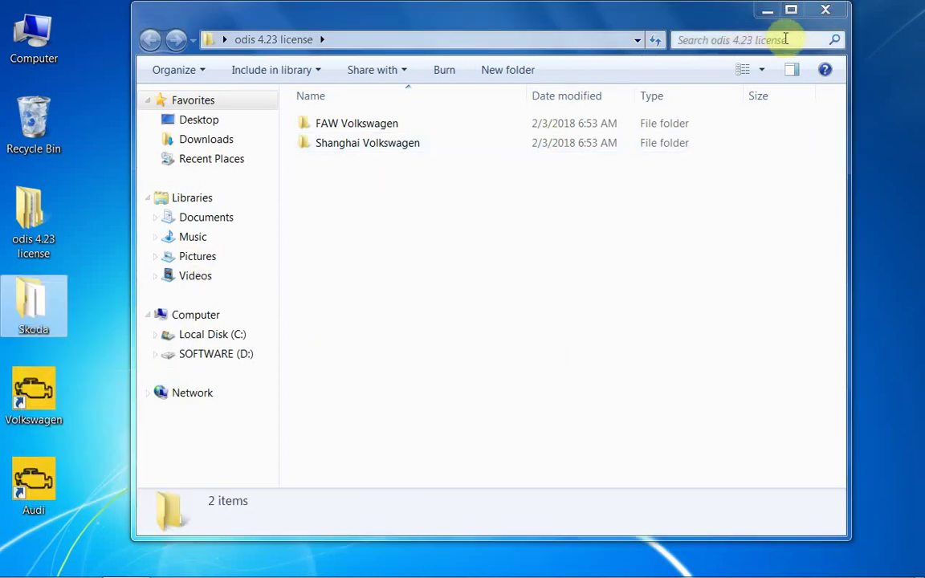
{"action": "left_click", "coordinate": [823, 10]}
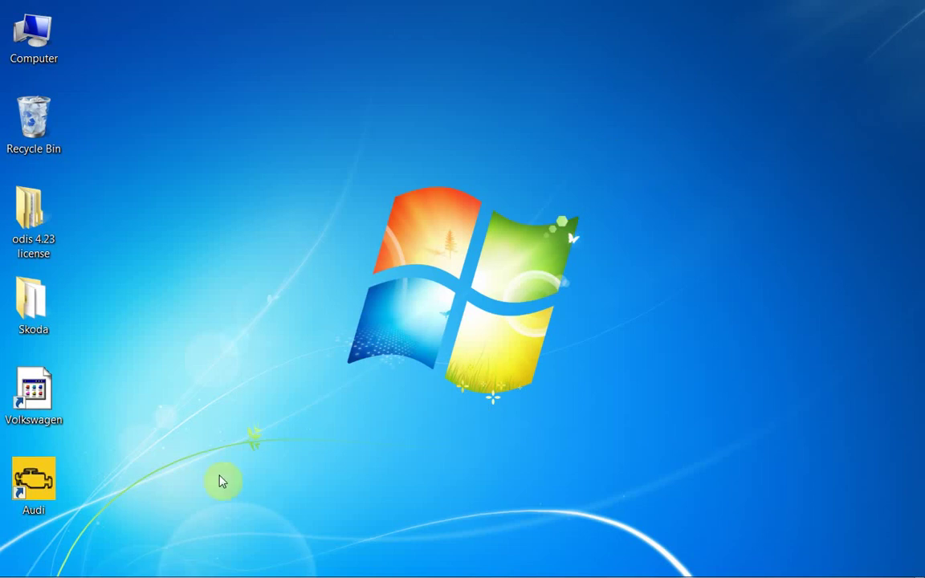
Follow the Audi shortcut's location up to Program Files and create a new folder there
{"action": "right_click", "coordinate": [22, 488]}
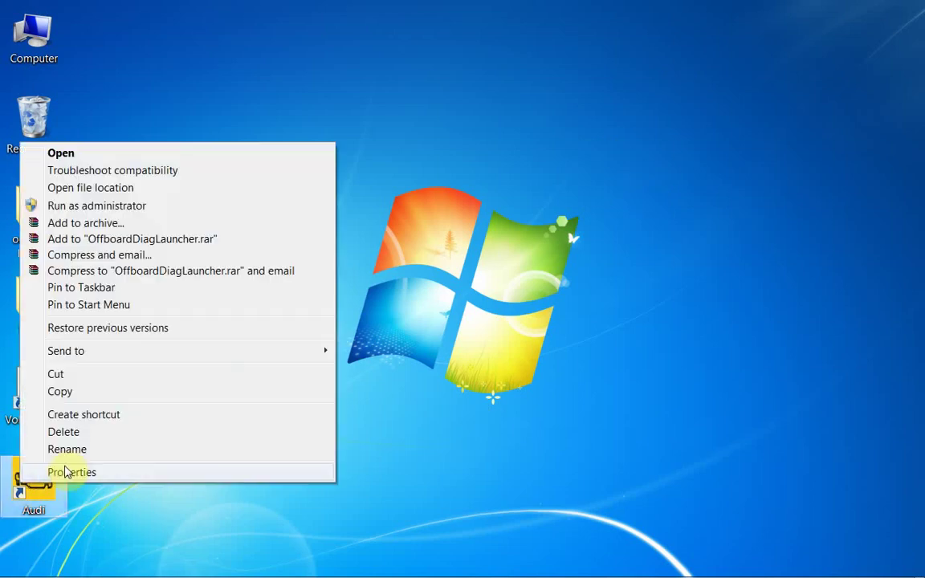
{"action": "left_click", "coordinate": [67, 470]}
{"action": "left_click", "coordinate": [107, 428]}
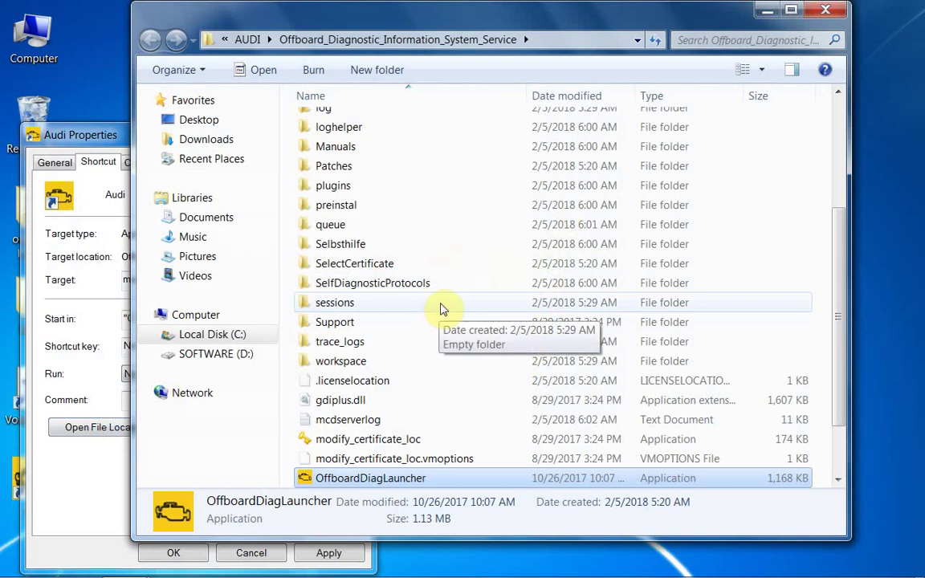
{"action": "left_click", "coordinate": [247, 39]}
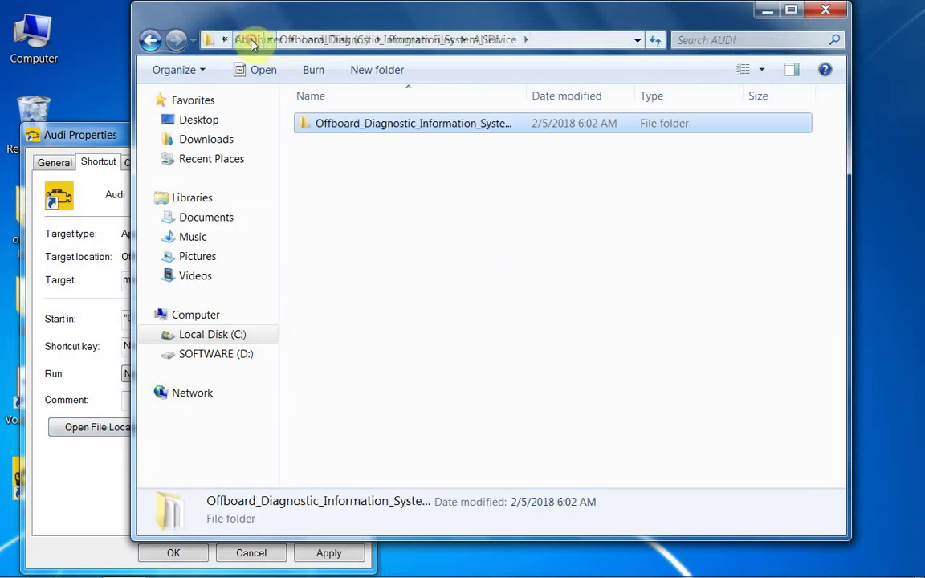
{"action": "left_click", "coordinate": [423, 40]}
{"action": "left_click", "coordinate": [785, 242]}
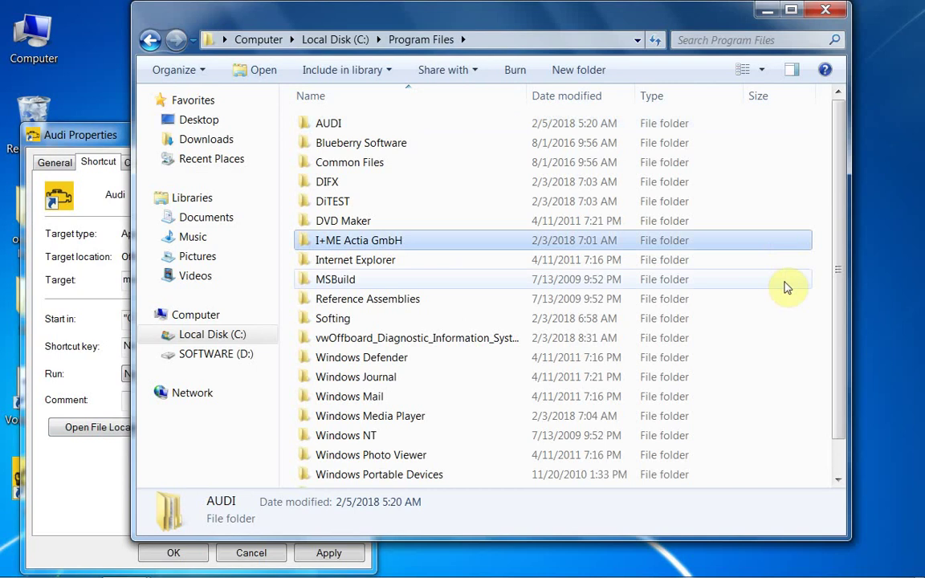
{"action": "left_click", "coordinate": [785, 284]}
{"action": "right_click", "coordinate": [821, 293]}
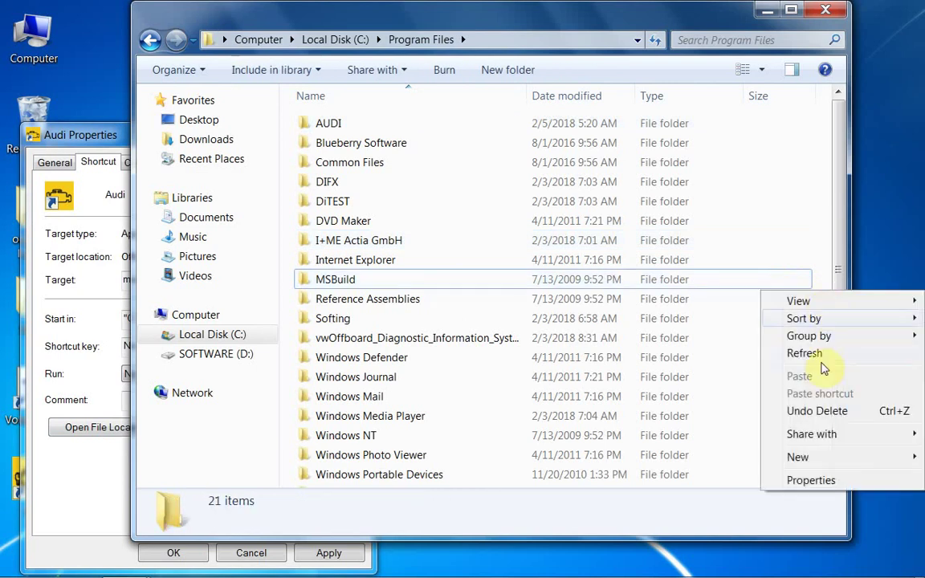
{"action": "left_click", "coordinate": [798, 459]}
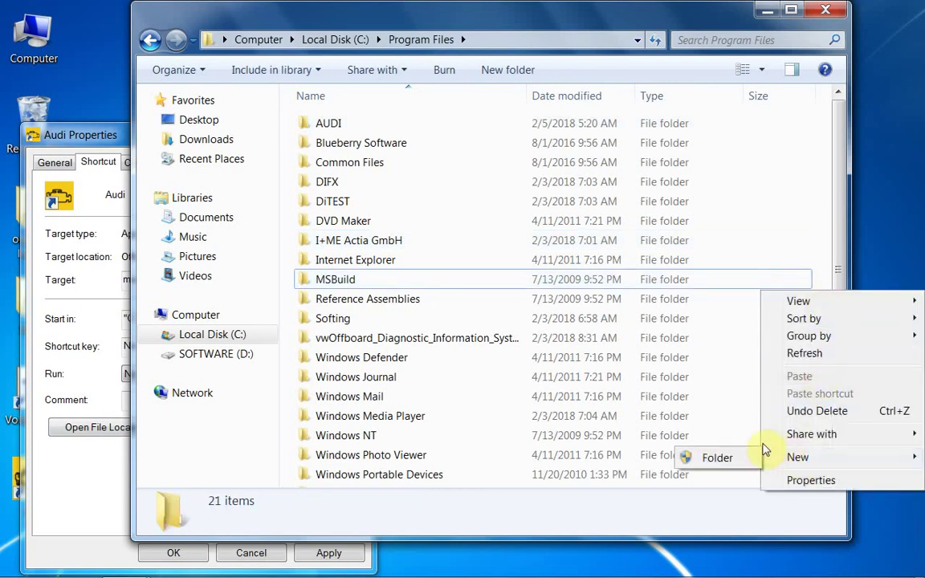
{"action": "left_click", "coordinate": [732, 459]}
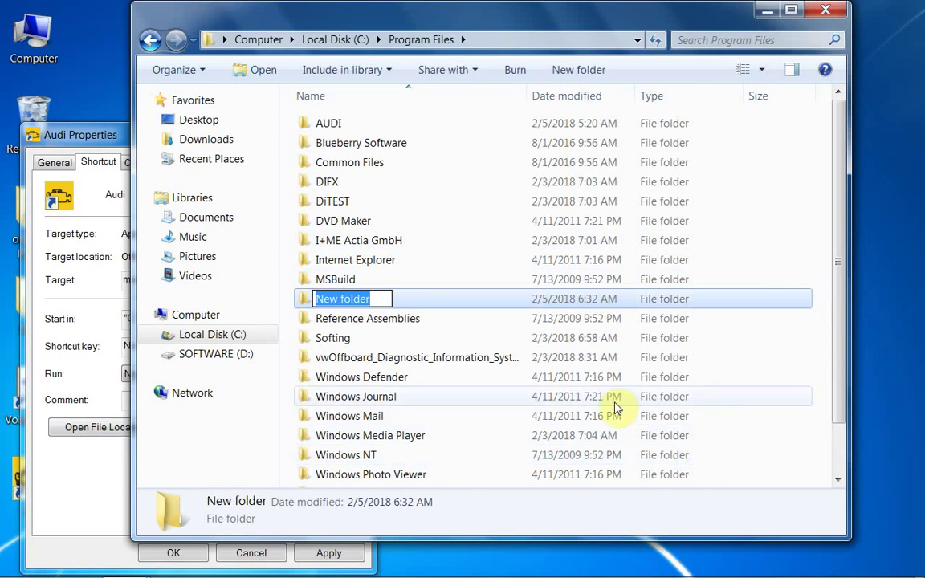
Close the Audi shortcut properties and copy the desktop Skoda folder's name
{"action": "left_click", "coordinate": [109, 133]}
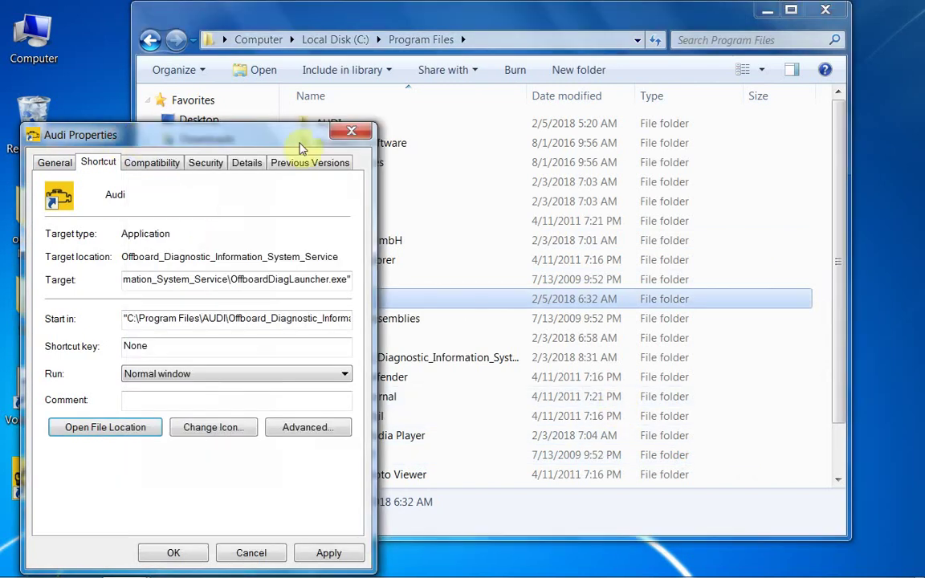
{"action": "left_click", "coordinate": [351, 131]}
{"action": "double_click", "coordinate": [31, 321]}
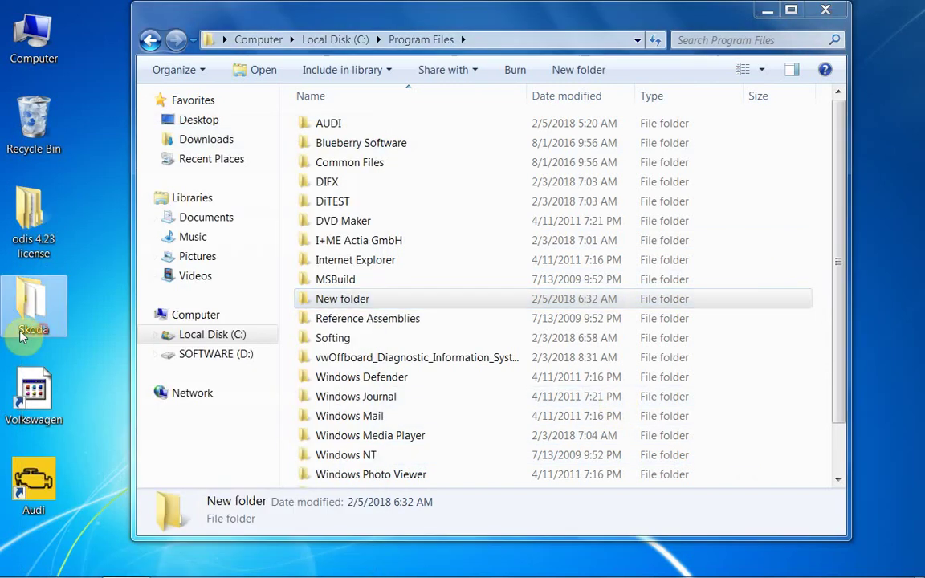
{"action": "right_click", "coordinate": [30, 331]}
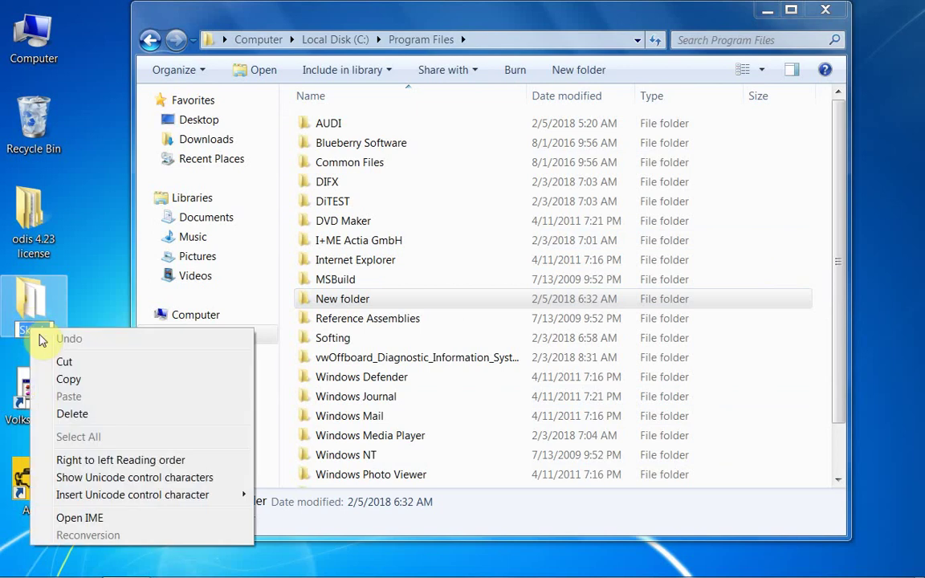
{"action": "left_click", "coordinate": [64, 379]}
Rename the New folder to Skoda and close the Program Files window
{"action": "left_click", "coordinate": [333, 298]}
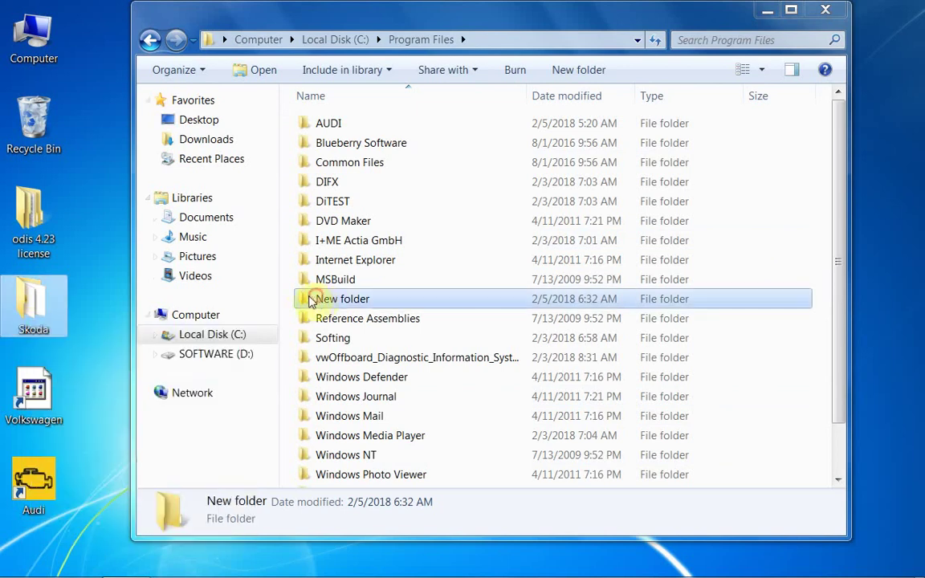
{"action": "left_click", "coordinate": [355, 304]}
{"action": "right_click", "coordinate": [356, 302]}
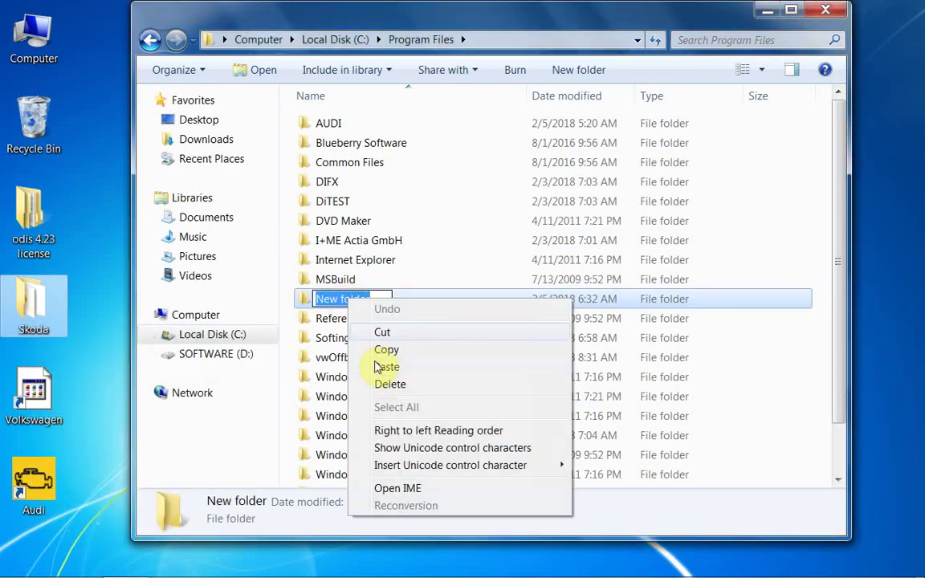
{"action": "left_click", "coordinate": [393, 368]}
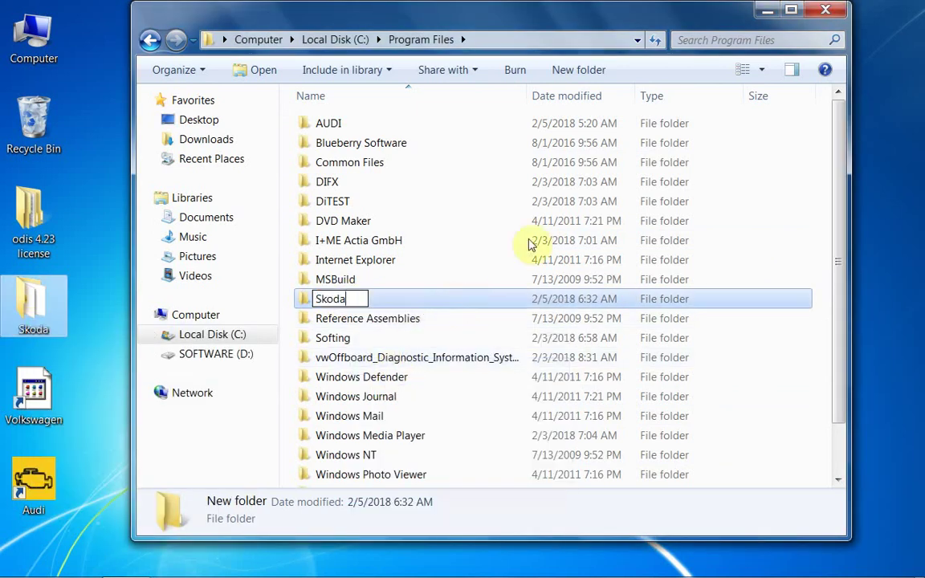
{"action": "left_click", "coordinate": [919, 128]}
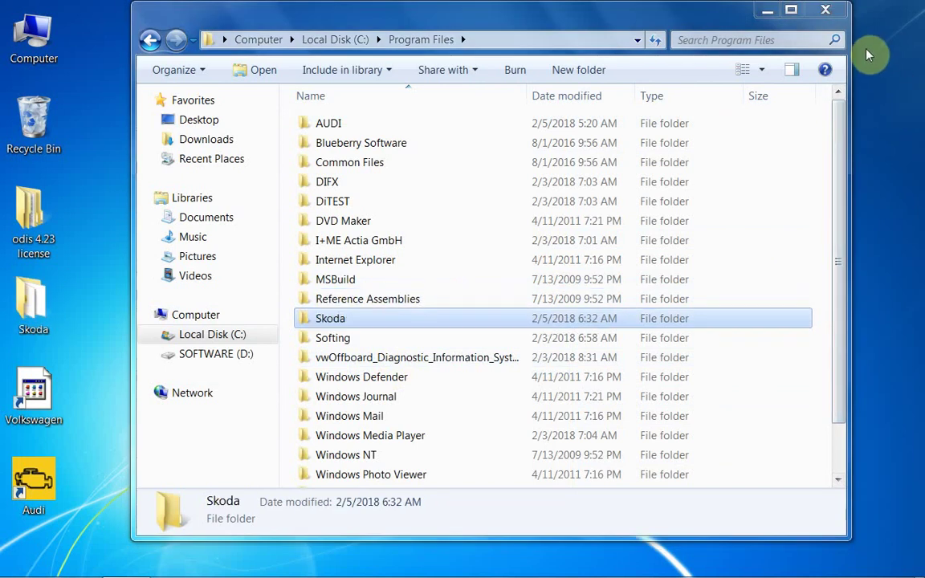
{"action": "left_click", "coordinate": [832, 18]}
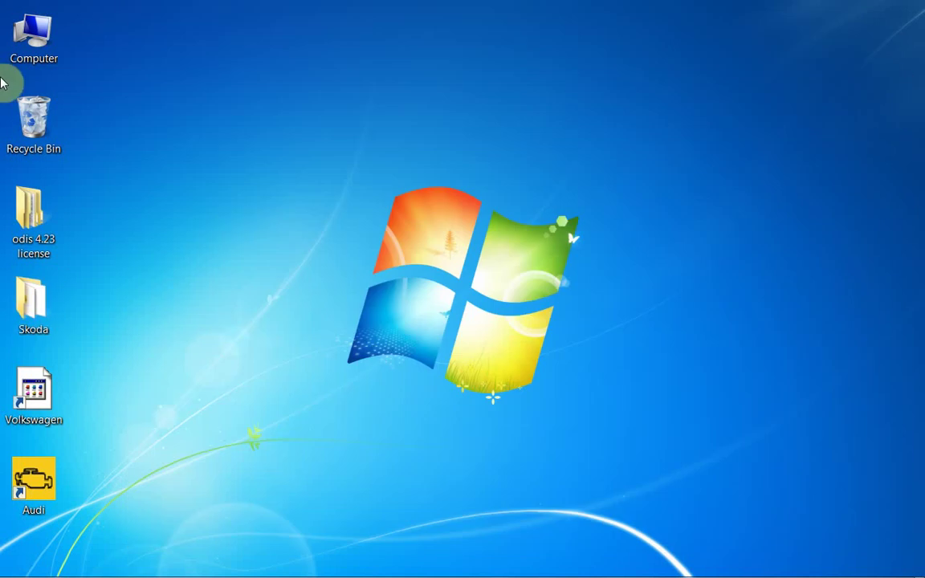
Open SOFTWARE (D:) > ODIS 4.23 and select the ODIS setup installer
{"action": "right_click", "coordinate": [37, 32]}
{"action": "left_click", "coordinate": [89, 41]}
{"action": "left_click", "coordinate": [557, 153]}
{"action": "right_click", "coordinate": [566, 145]}
{"action": "left_click", "coordinate": [601, 152]}
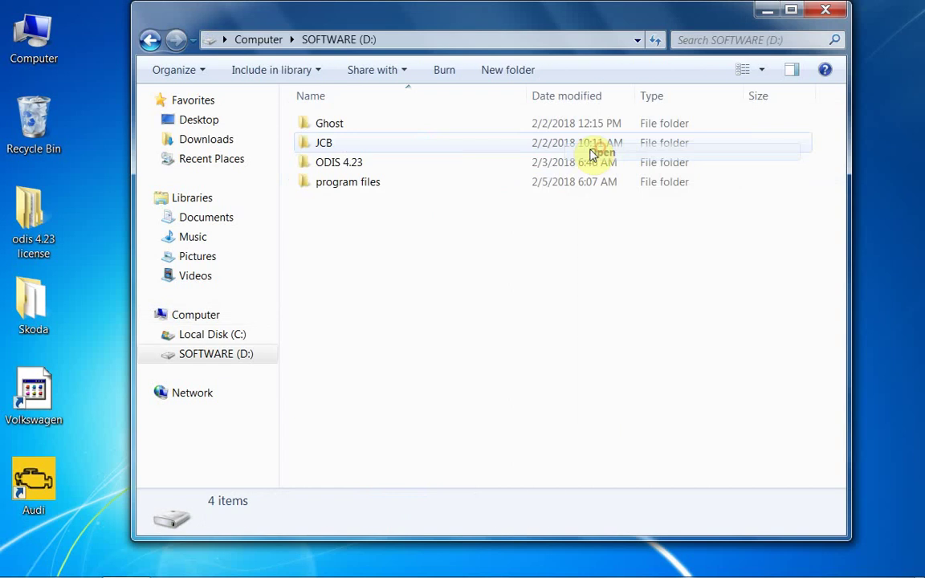
{"action": "left_click", "coordinate": [324, 166]}
{"action": "right_click", "coordinate": [322, 165]}
{"action": "left_click", "coordinate": [360, 175]}
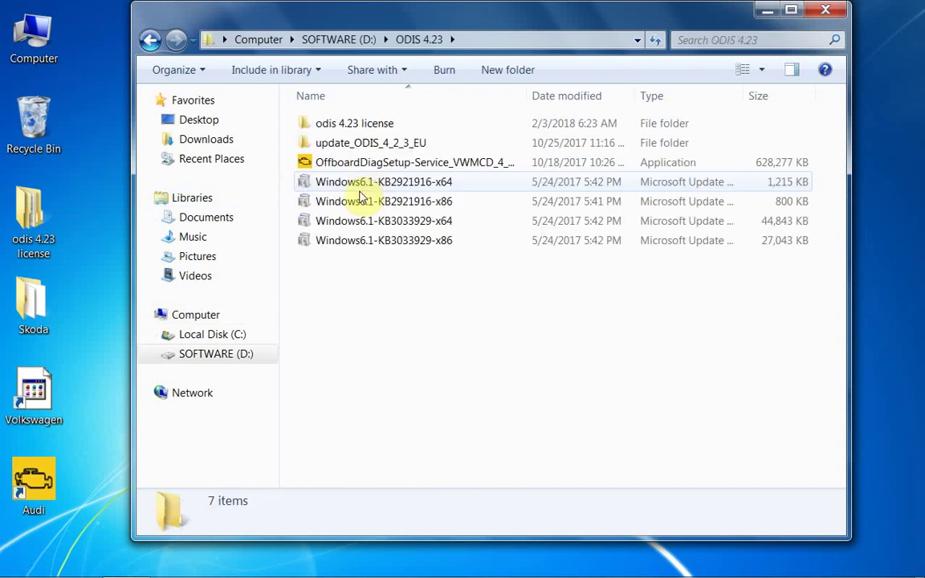
{"action": "left_click", "coordinate": [365, 163]}
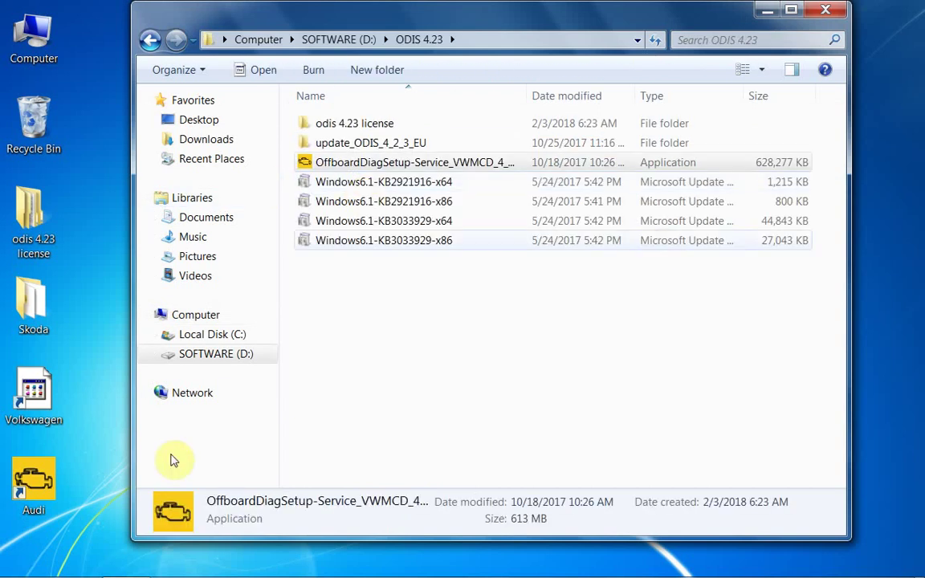
Open the Audi shortcut's file location and go up through AUDI to Program Files
{"action": "right_click", "coordinate": [50, 488]}
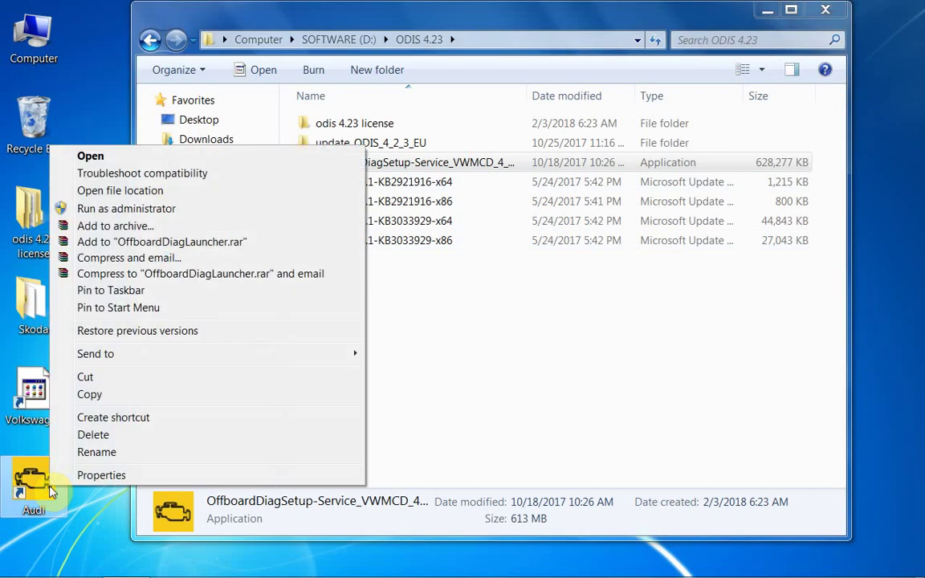
{"action": "left_click", "coordinate": [102, 475]}
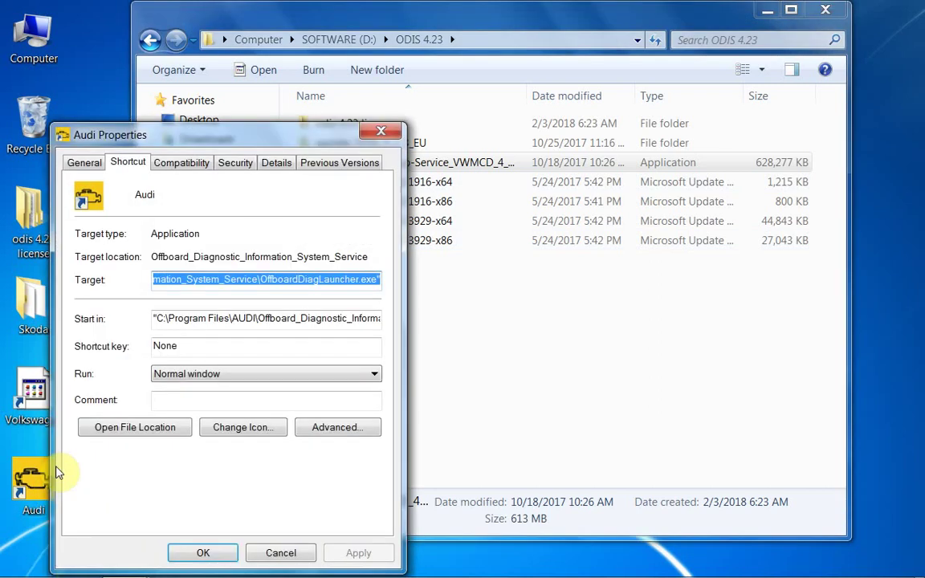
{"action": "left_click", "coordinate": [110, 428]}
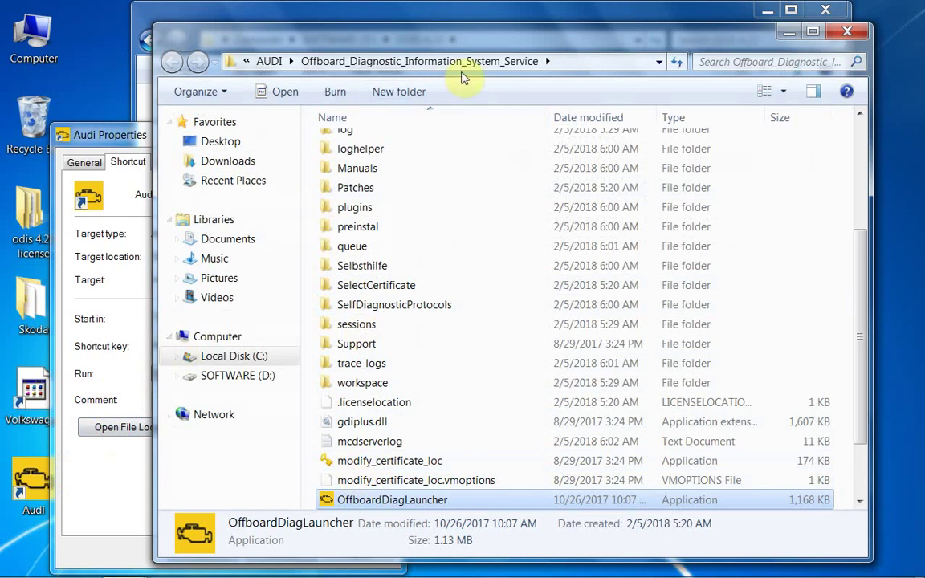
{"action": "left_click", "coordinate": [357, 64]}
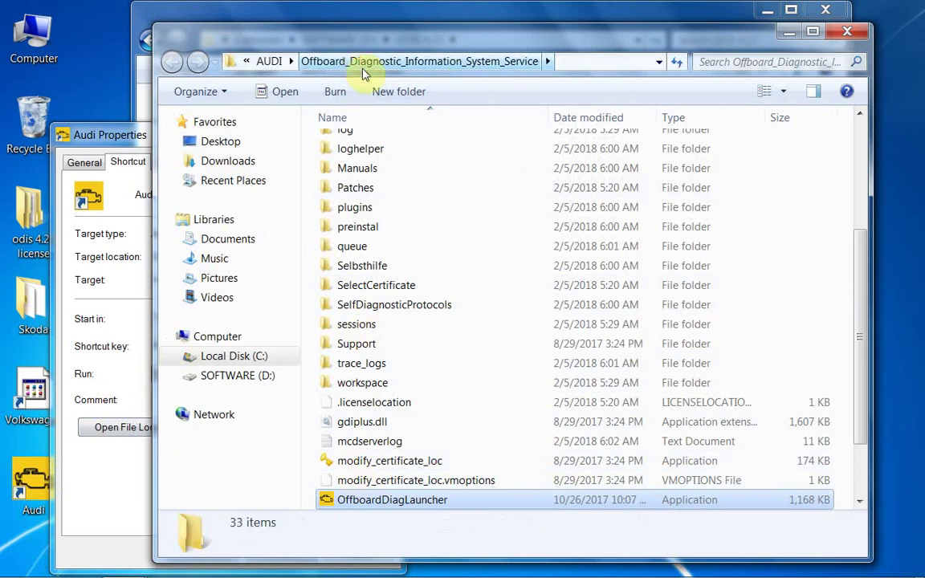
{"action": "left_click", "coordinate": [271, 61]}
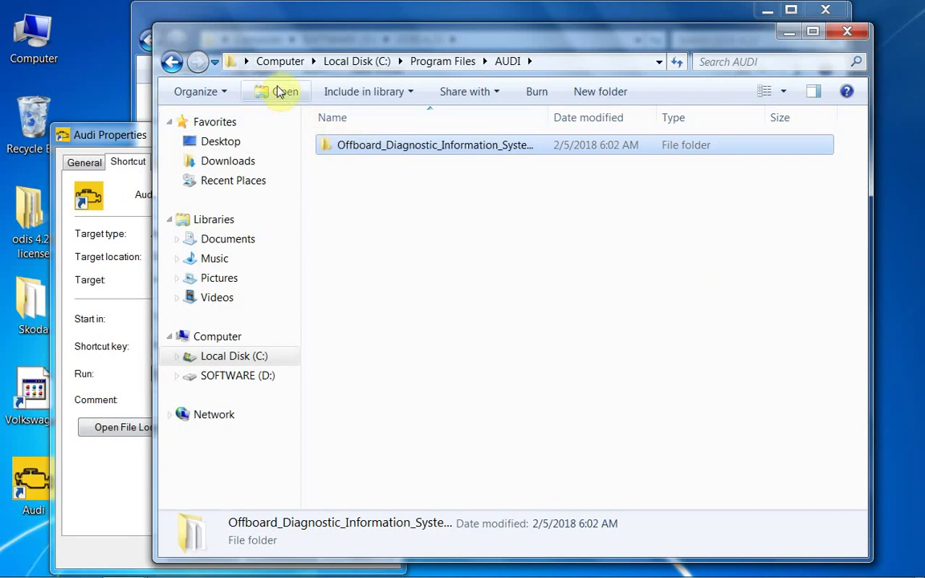
{"action": "left_click", "coordinate": [440, 63]}
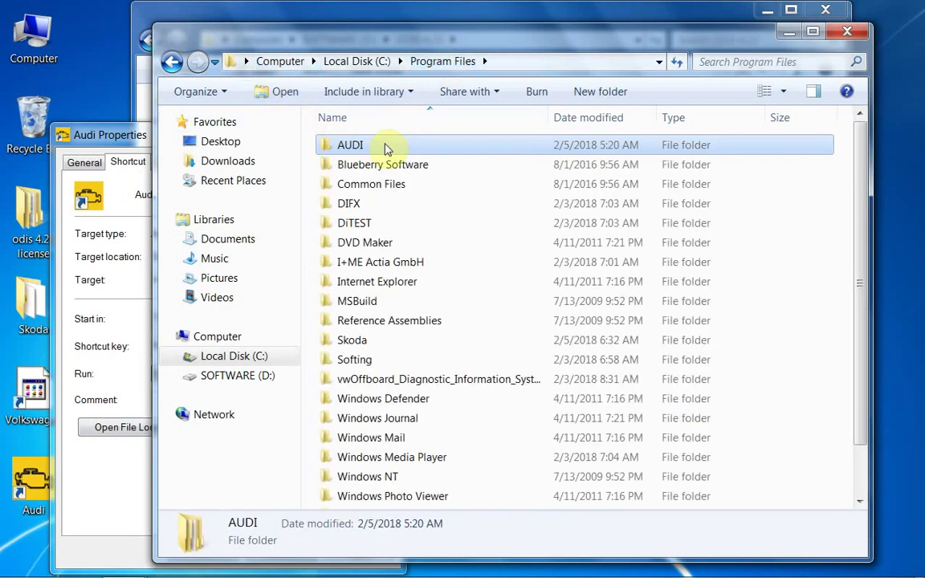
Rename the AUDI folder in Program Files to aAUDI, approving the permission prompt
{"action": "left_click", "coordinate": [339, 145]}
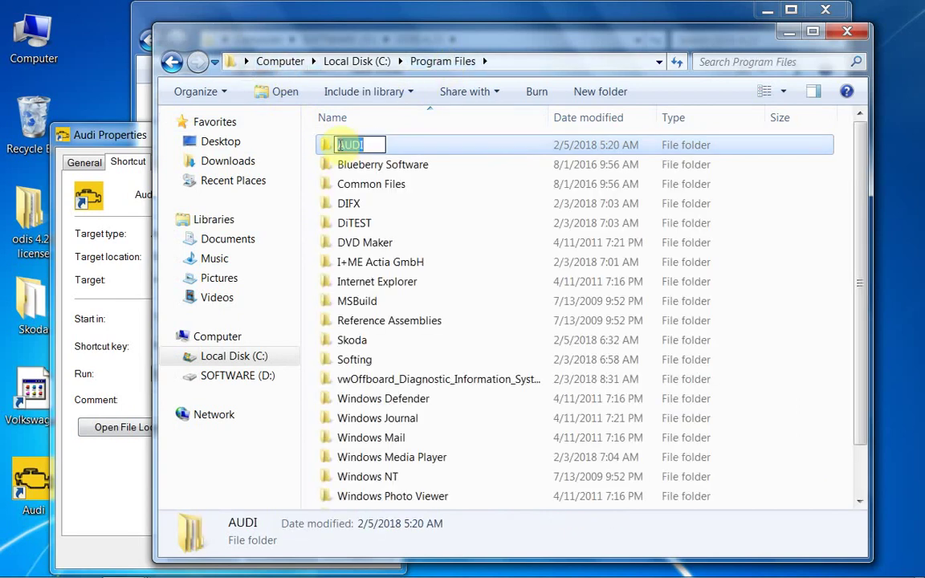
{"action": "left_click", "coordinate": [338, 144]}
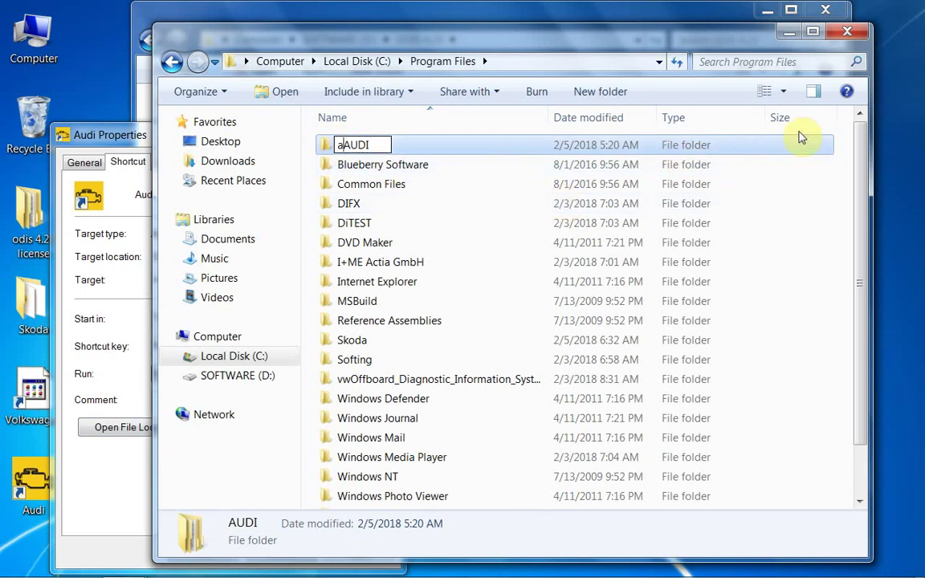
{"action": "key", "text": "Return"}
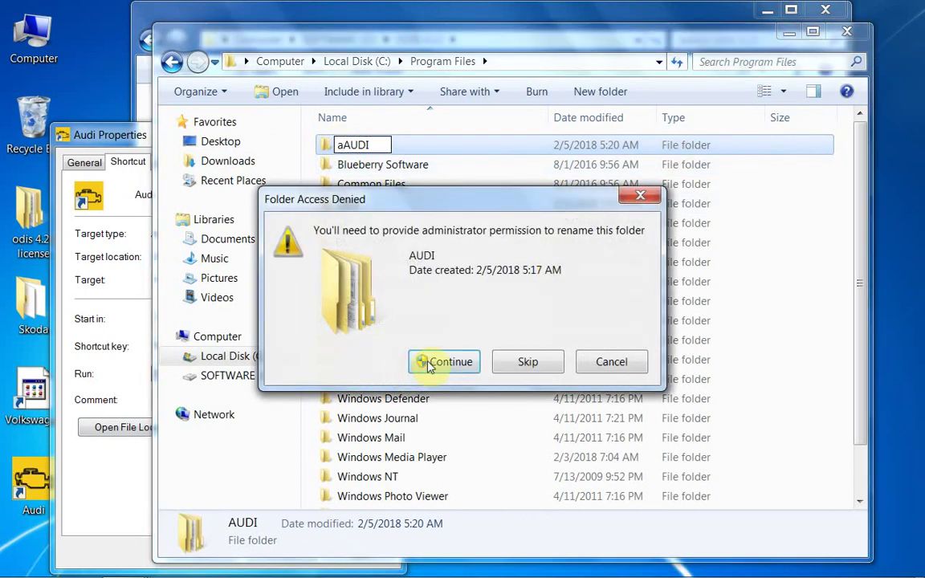
{"action": "left_click", "coordinate": [427, 363]}
Close Program Files and the shortcut properties, then run the ODIS setup as administrator
{"action": "left_click", "coordinate": [854, 32]}
{"action": "left_click", "coordinate": [384, 130]}
{"action": "right_click", "coordinate": [382, 166]}
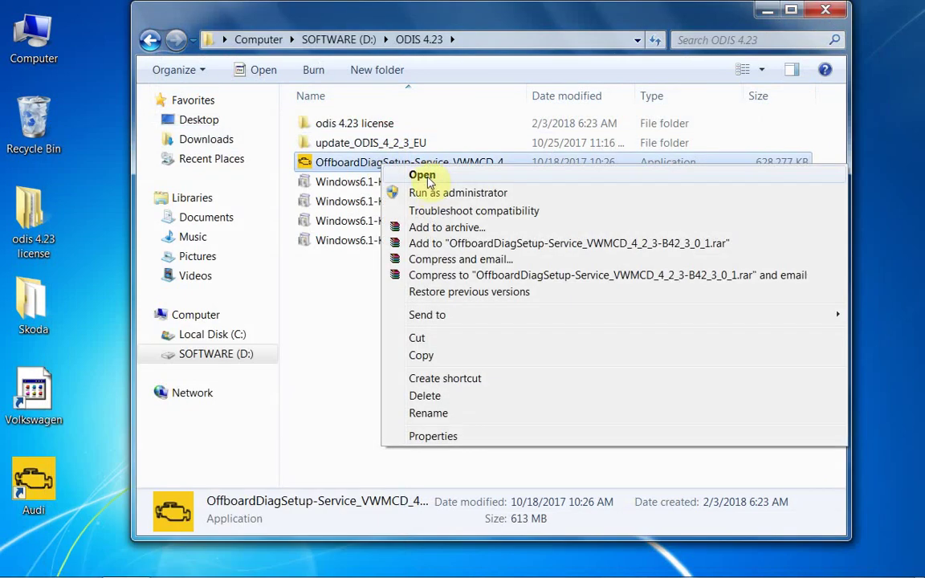
{"action": "left_click", "coordinate": [398, 193]}
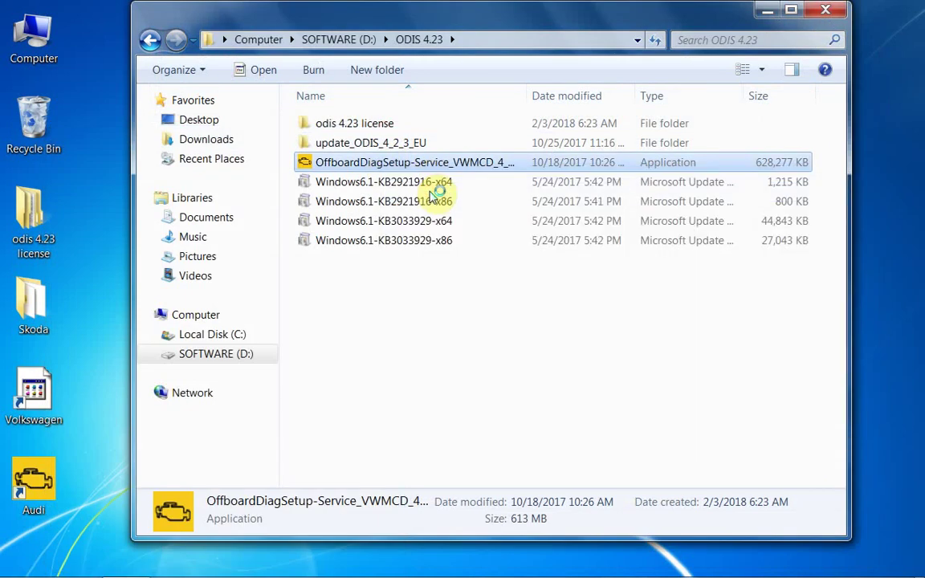
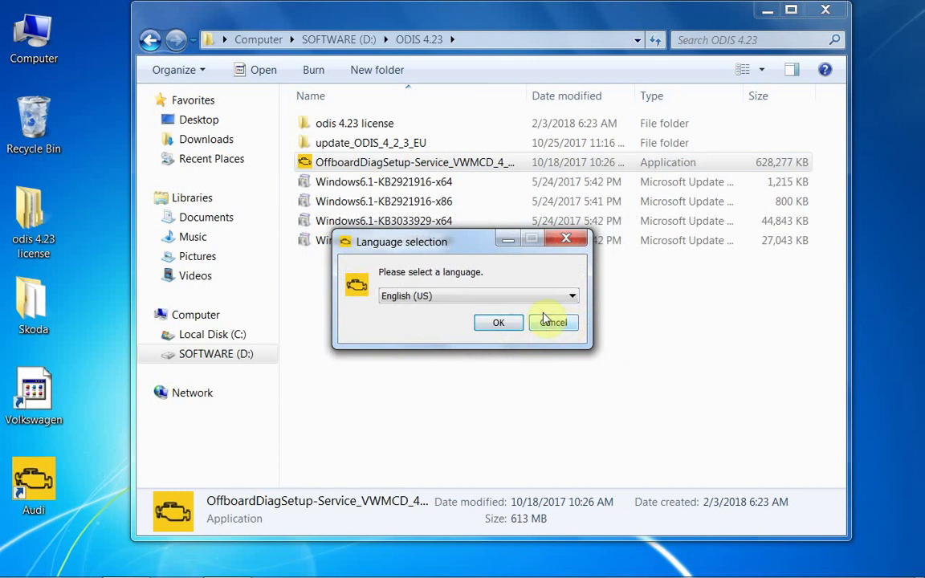
Confirm English (US) as the setup language and set the installation folder to Program Files\Skoda
{"action": "left_click", "coordinate": [499, 323]}
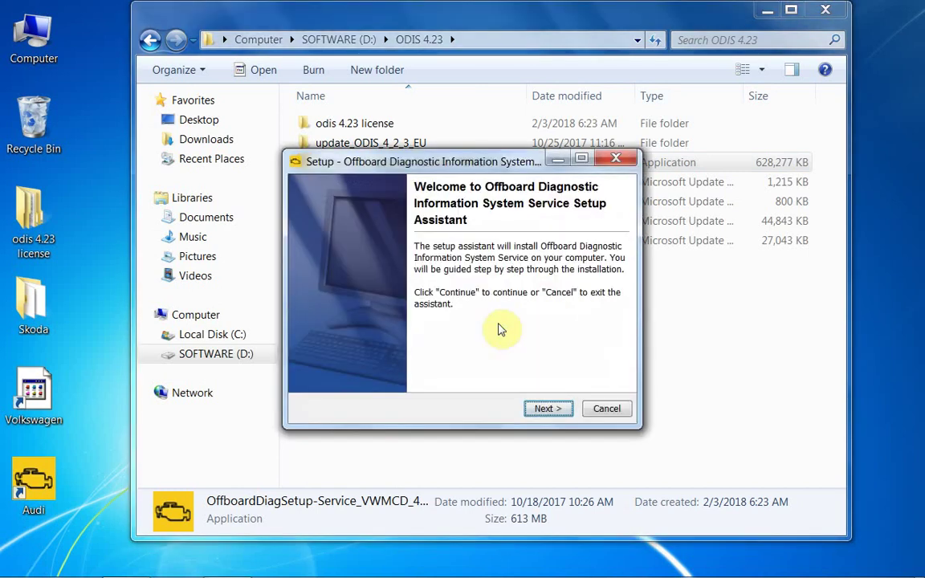
{"action": "left_click", "coordinate": [542, 408]}
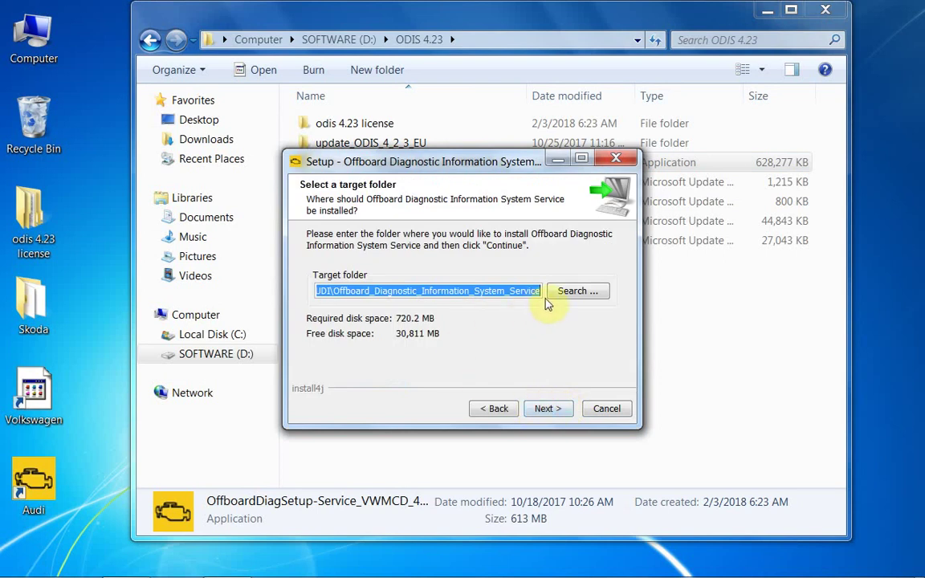
{"action": "left_click", "coordinate": [566, 293]}
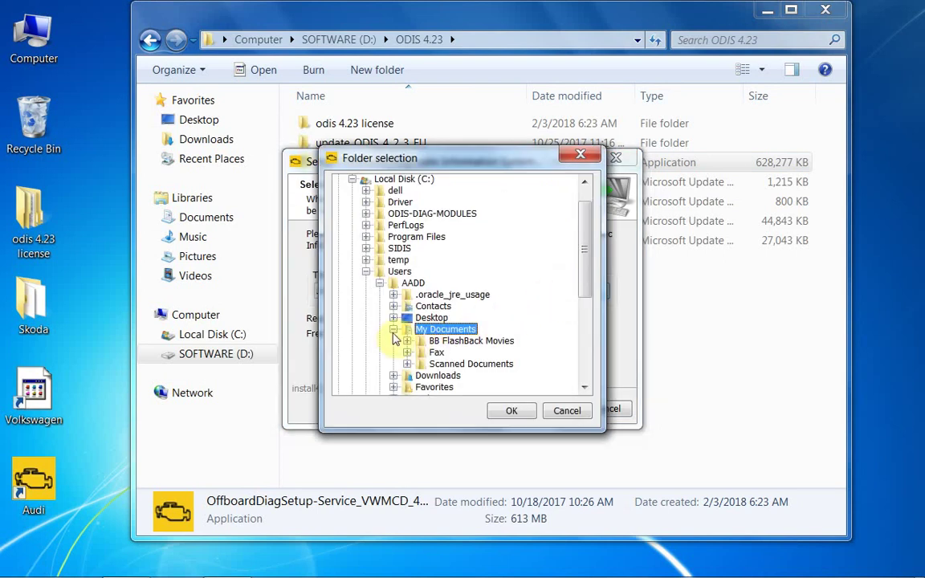
{"action": "left_click", "coordinate": [393, 330]}
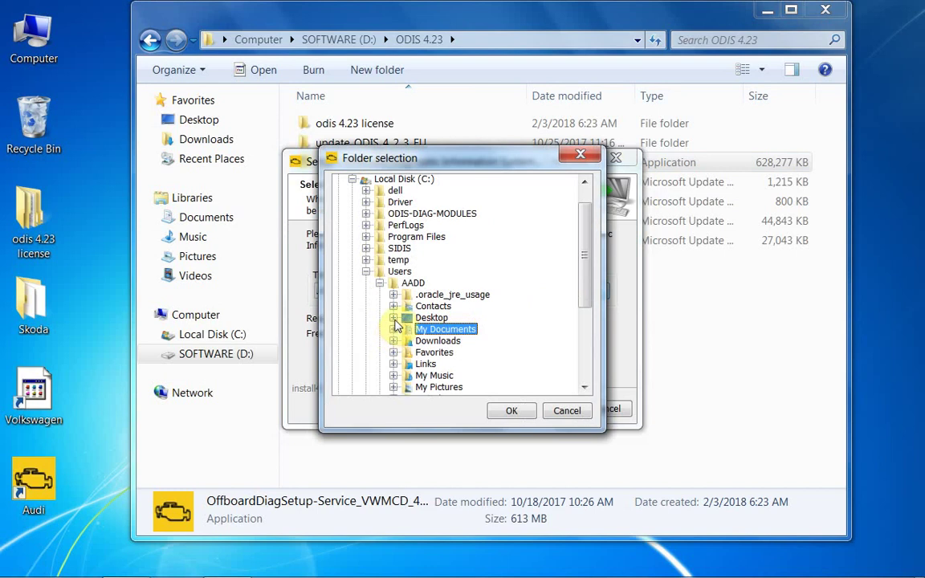
{"action": "left_click", "coordinate": [366, 271]}
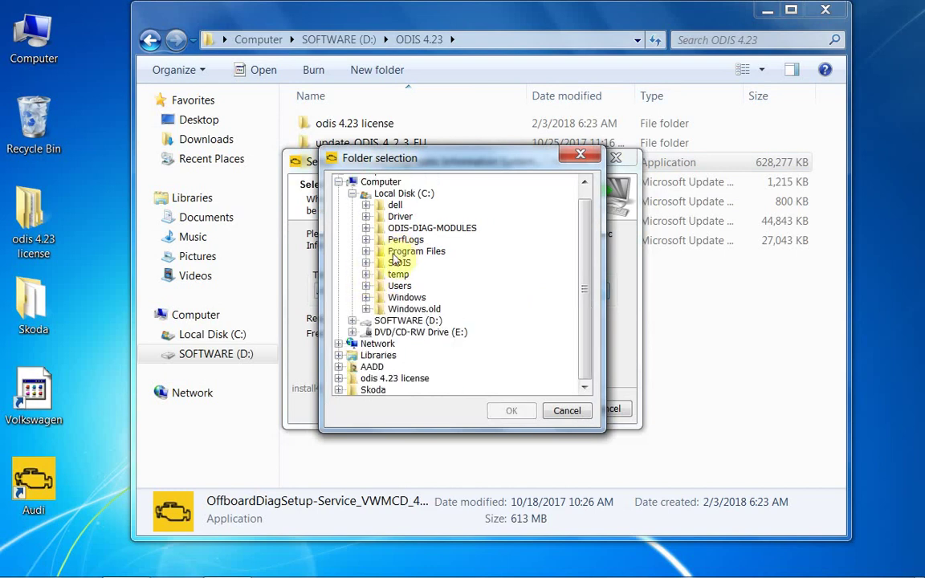
{"action": "left_click", "coordinate": [366, 250]}
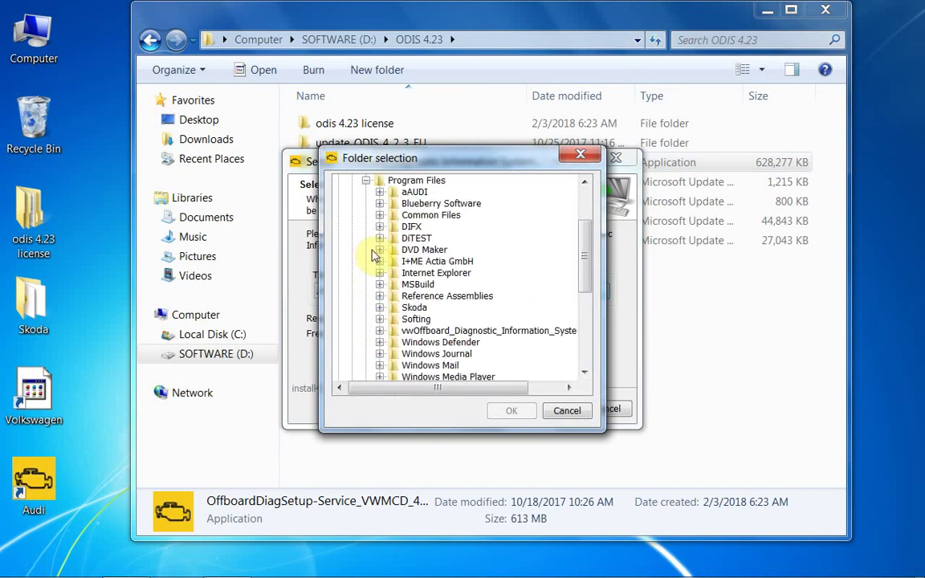
{"action": "left_click", "coordinate": [407, 307]}
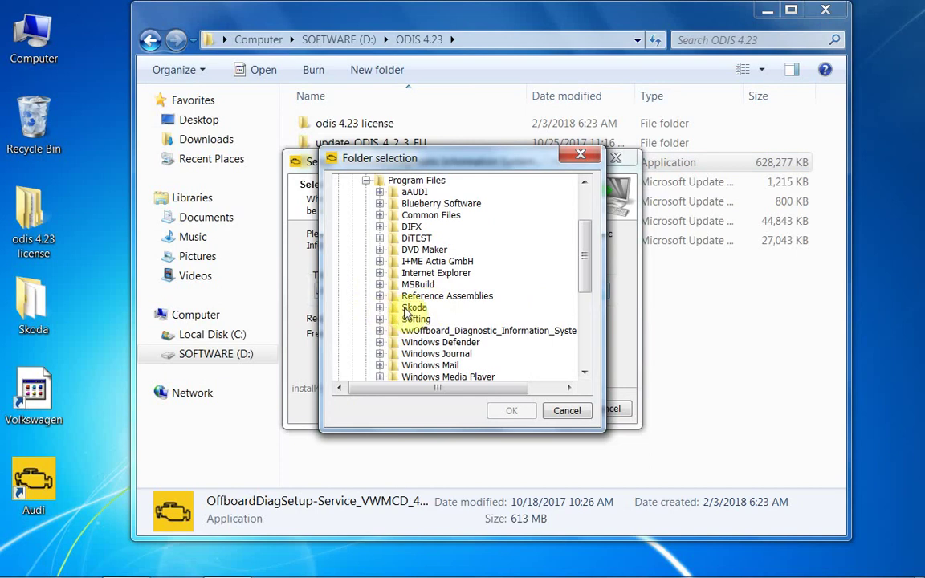
{"action": "left_click", "coordinate": [512, 412]}
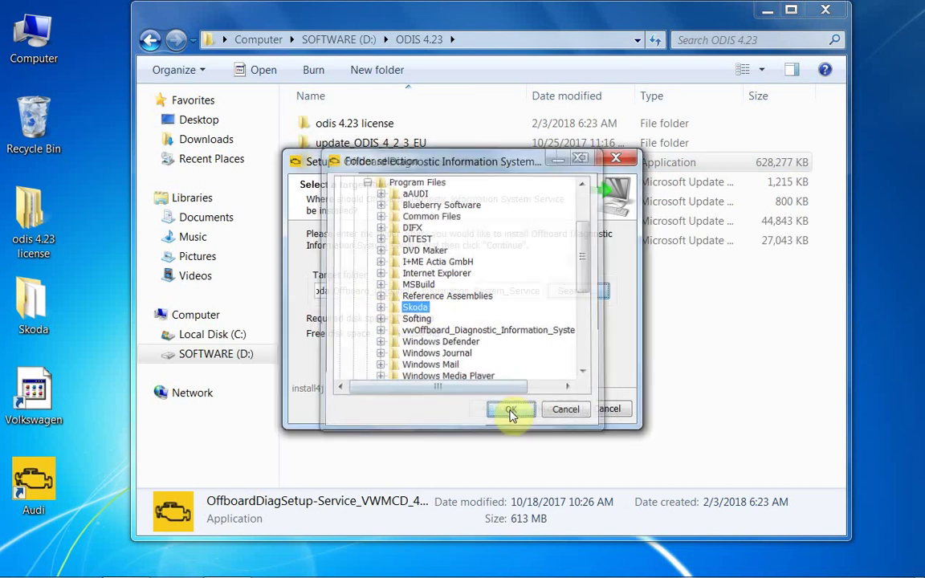
Accept the default modules directory, target platform, VAS 5054 interface and Bluetooth notice
{"action": "left_click", "coordinate": [544, 409]}
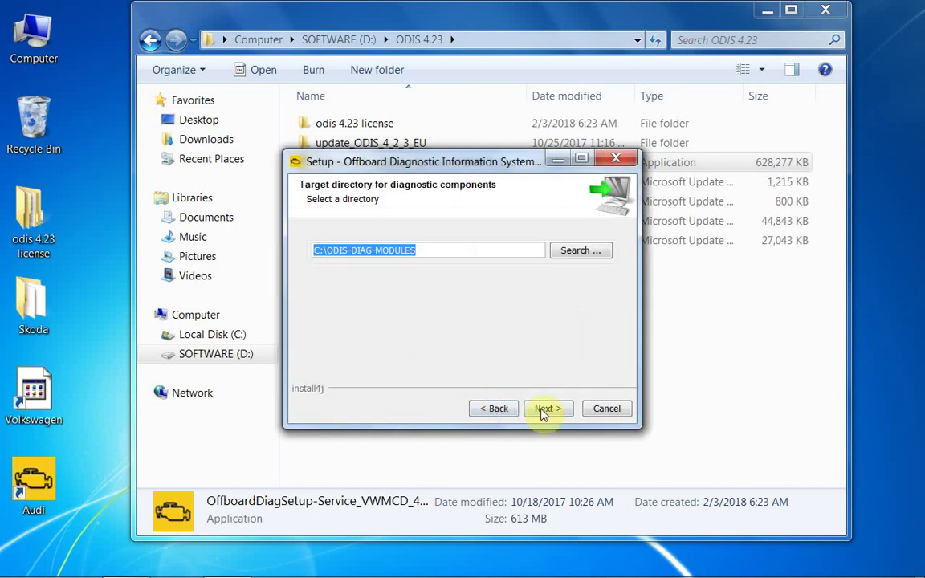
{"action": "left_click", "coordinate": [544, 409]}
{"action": "left_click", "coordinate": [545, 410]}
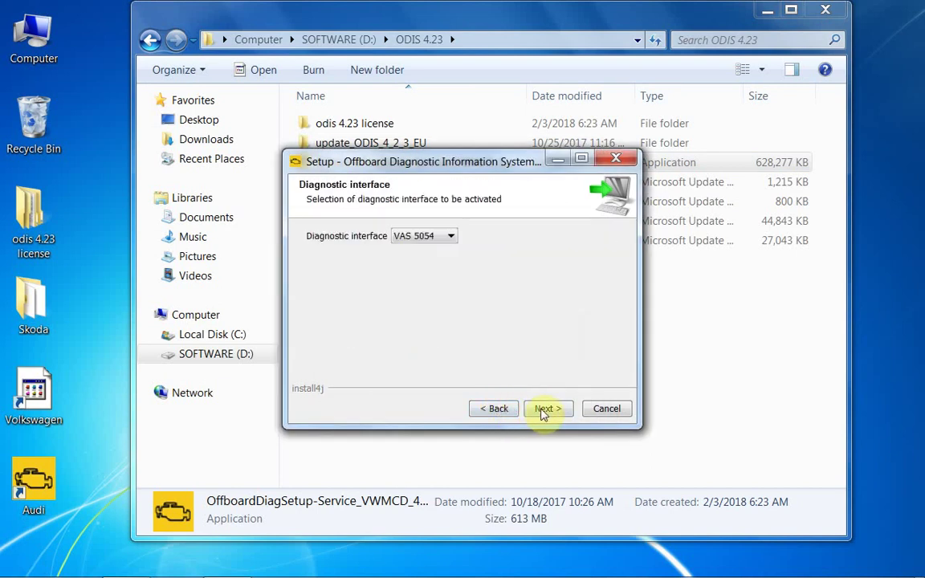
{"action": "left_click", "coordinate": [544, 409]}
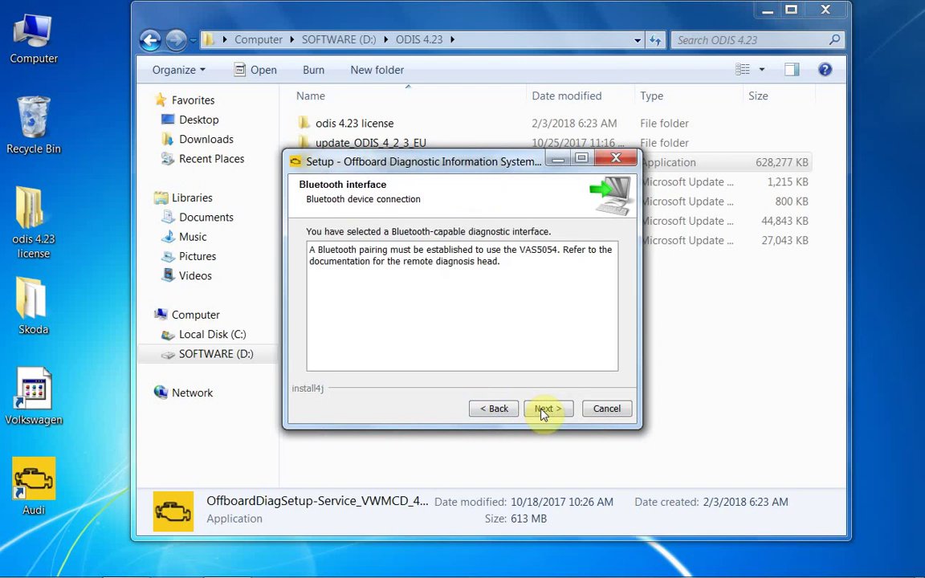
{"action": "left_click", "coordinate": [544, 409]}
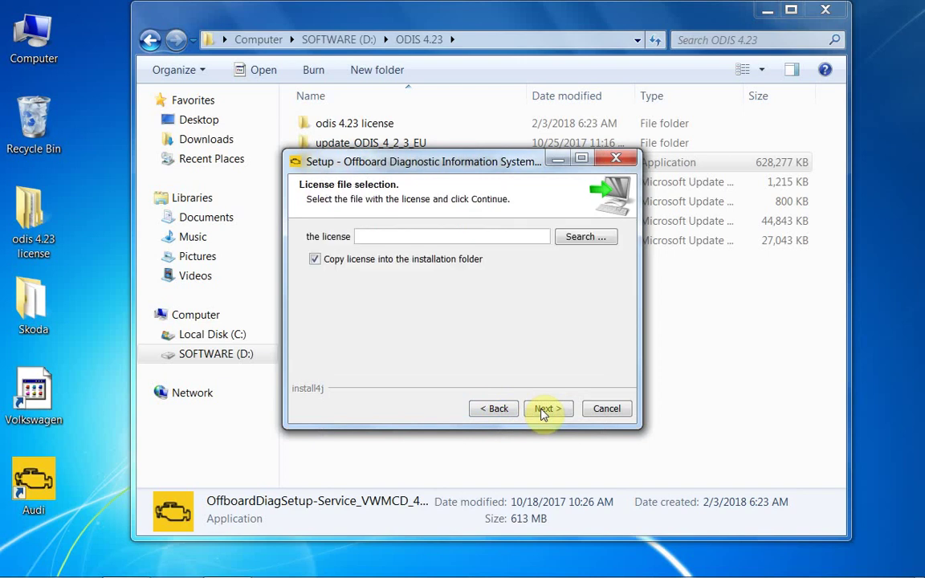
Select license.dat from the desktop Skoda folder as the license file
{"action": "left_click", "coordinate": [585, 238]}
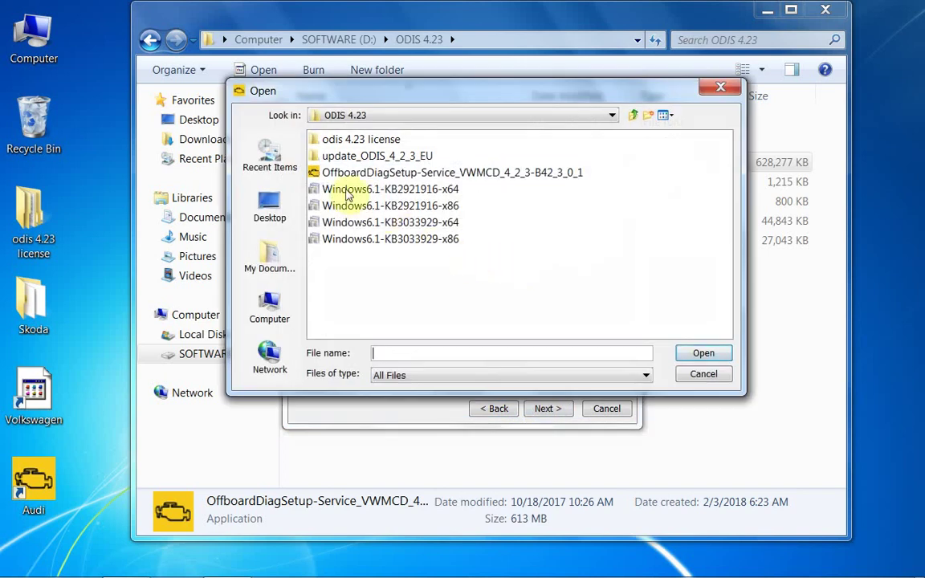
{"action": "left_click", "coordinate": [268, 207]}
{"action": "left_click", "coordinate": [340, 226]}
{"action": "left_click", "coordinate": [717, 350]}
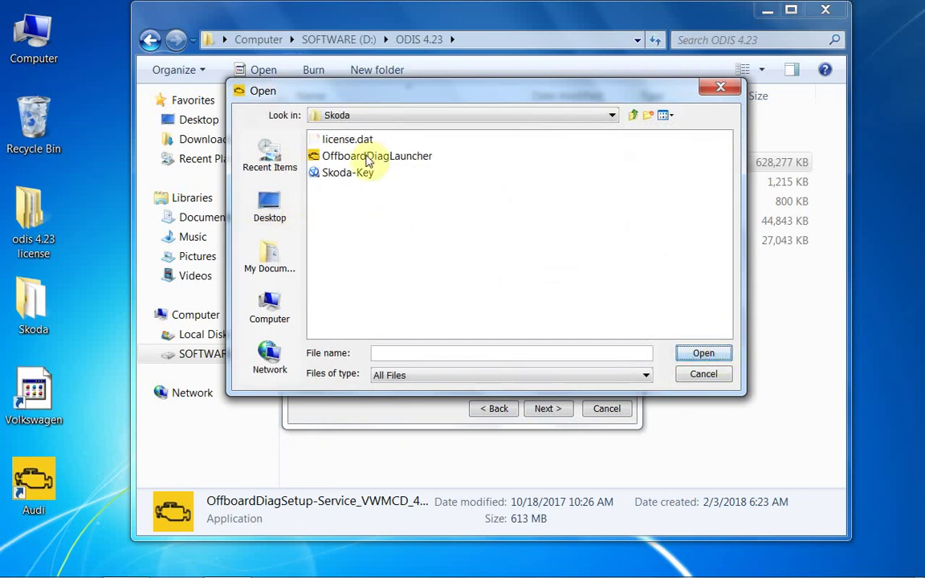
{"action": "left_click", "coordinate": [367, 143]}
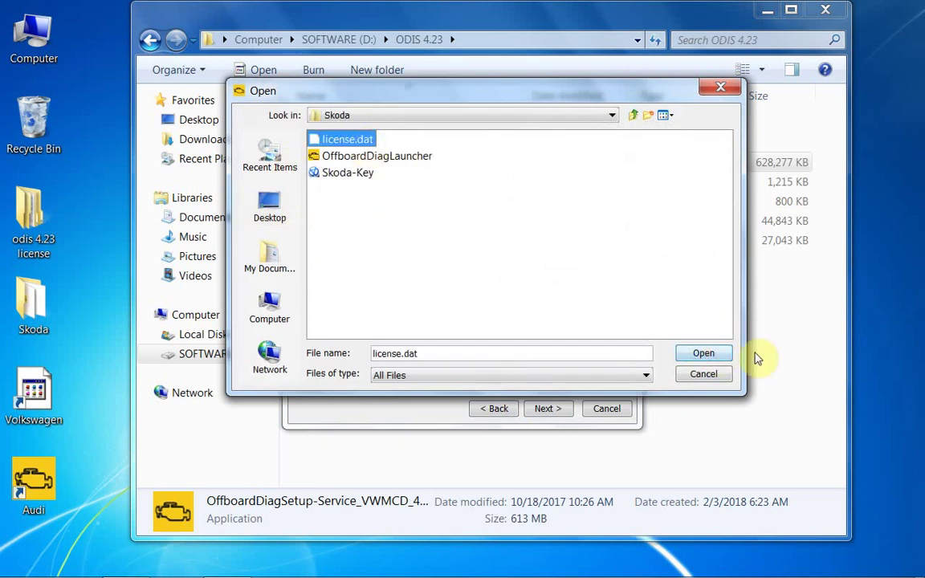
{"action": "left_click", "coordinate": [710, 358]}
Run the installation through to completion and finish the setup assistant
{"action": "left_click", "coordinate": [548, 408]}
{"action": "left_click", "coordinate": [547, 408]}
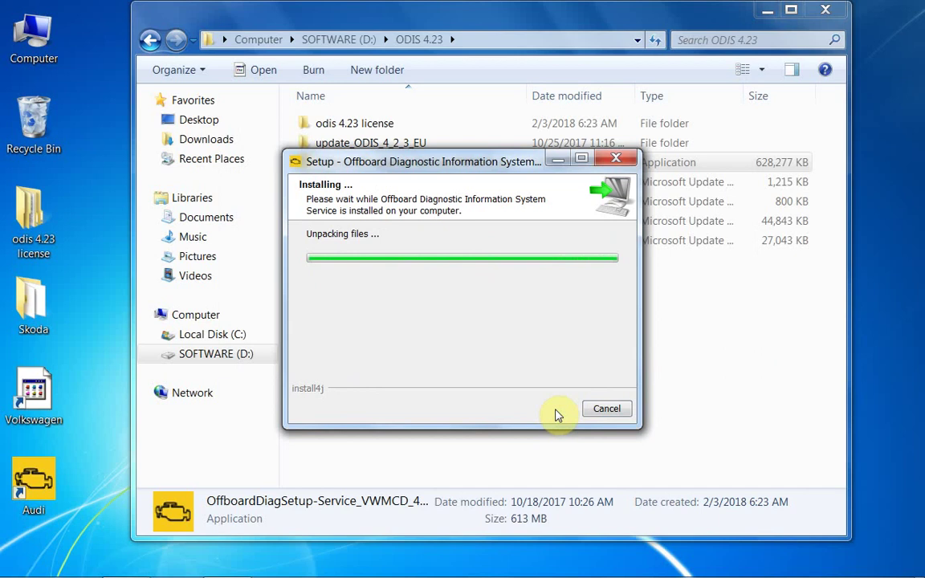
{"action": "left_click", "coordinate": [834, 8]}
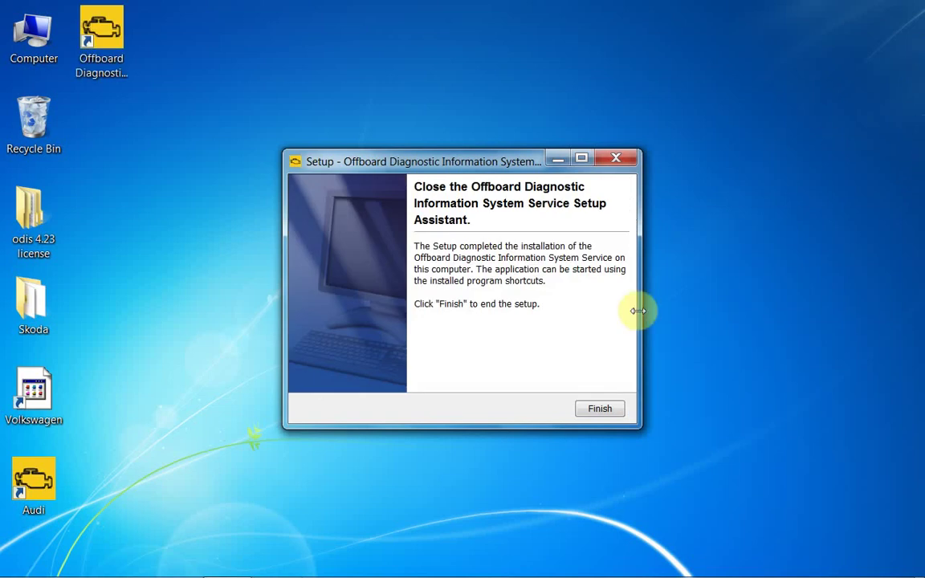
{"action": "left_click", "coordinate": [605, 405]}
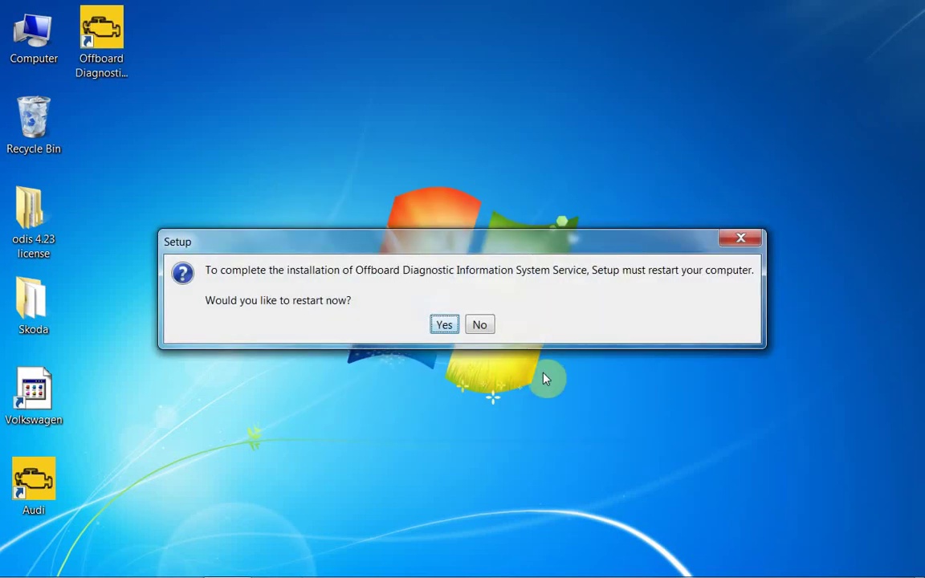
Decline the restart and copy the Skoda folder's name
{"action": "left_click", "coordinate": [480, 325]}
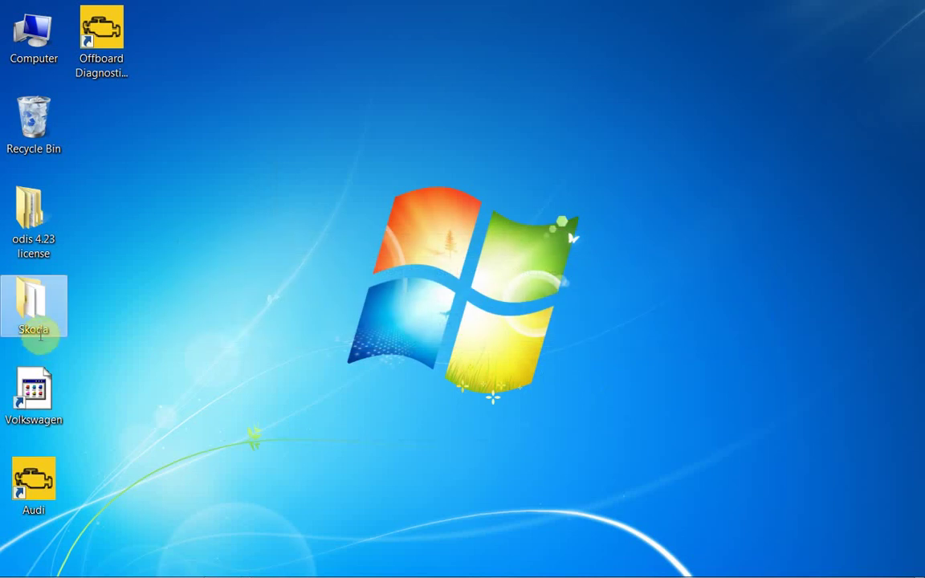
{"action": "left_click", "coordinate": [40, 334]}
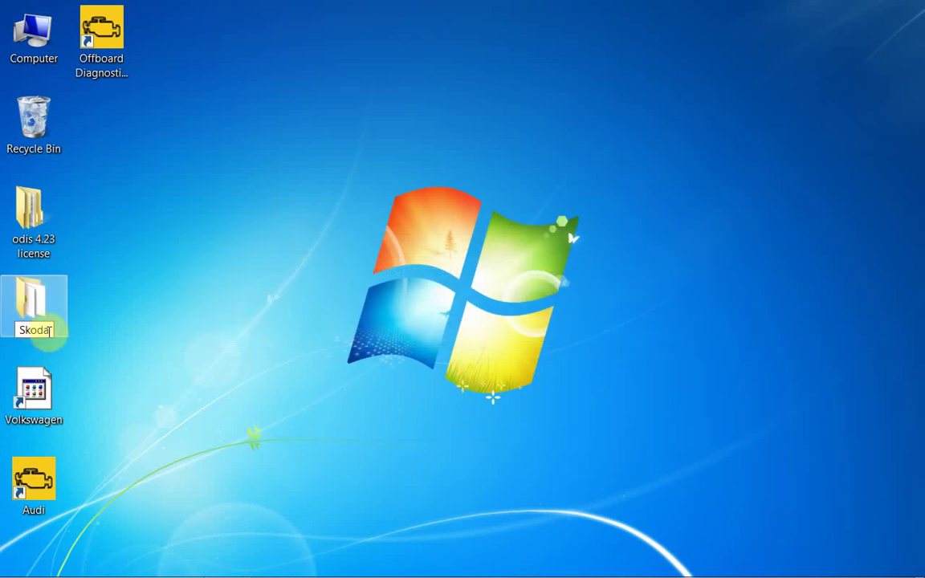
{"action": "right_click", "coordinate": [32, 330]}
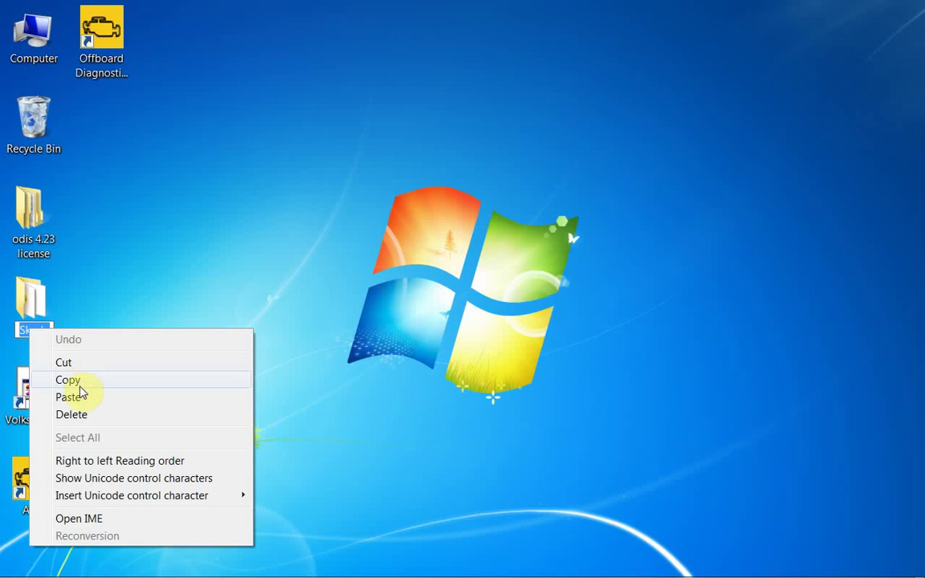
{"action": "left_click", "coordinate": [76, 383]}
Rename the new Offboard Diagnostic Information System shortcut to Skoda
{"action": "left_click", "coordinate": [97, 78]}
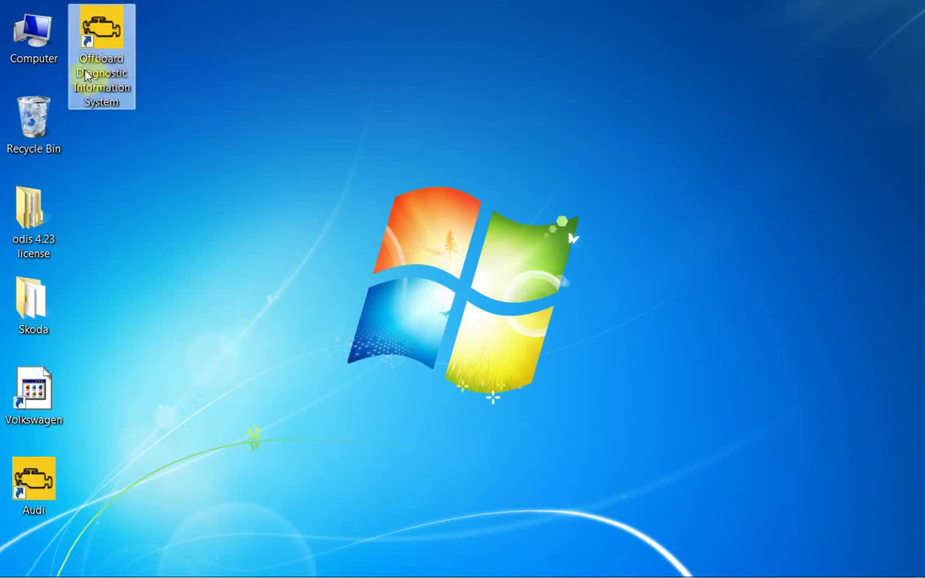
{"action": "left_click", "coordinate": [97, 79]}
{"action": "right_click", "coordinate": [98, 79]}
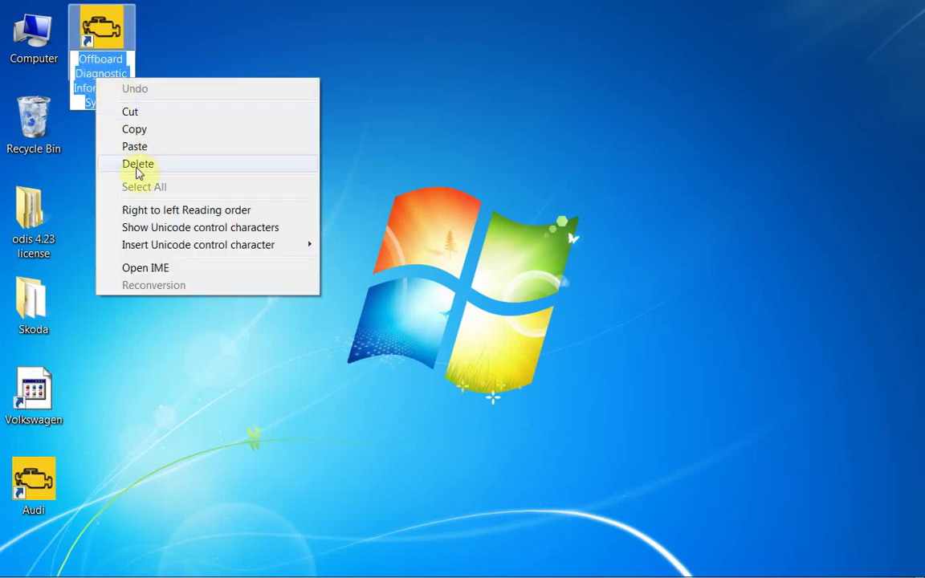
{"action": "left_click", "coordinate": [134, 146]}
{"action": "left_click", "coordinate": [202, 108]}
{"action": "left_click", "coordinate": [430, 359]}
Open the Skoda shortcut's properties and its target install folder
{"action": "right_click", "coordinate": [104, 50]}
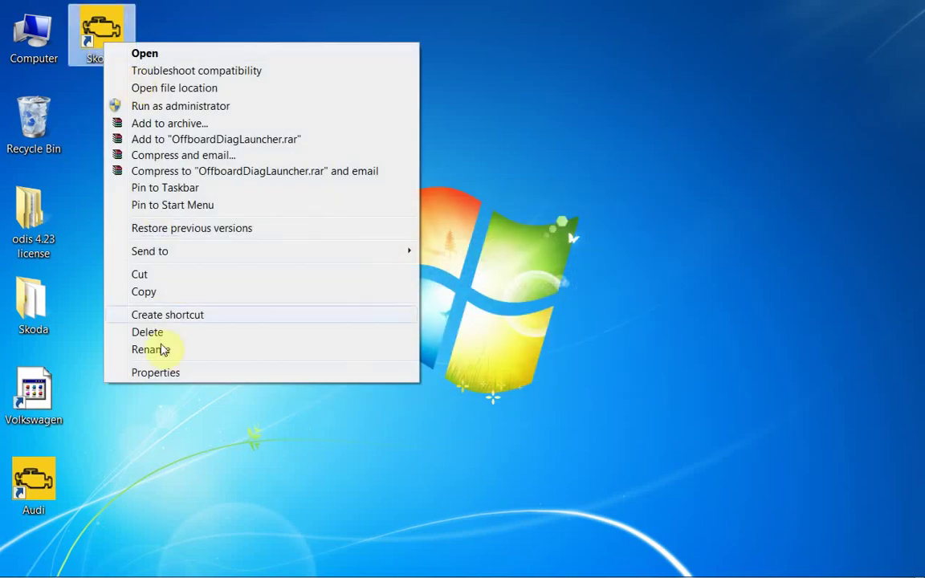
{"action": "left_click", "coordinate": [159, 372]}
{"action": "left_click", "coordinate": [192, 353]}
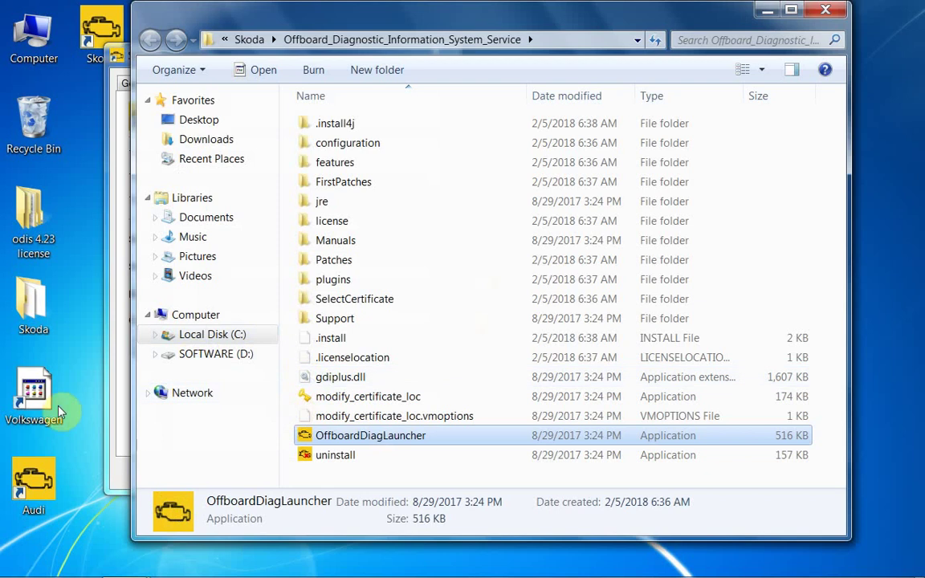
Replace the installed OffboardDiagLauncher with the copy from the desktop Skoda folder
{"action": "right_click", "coordinate": [36, 297]}
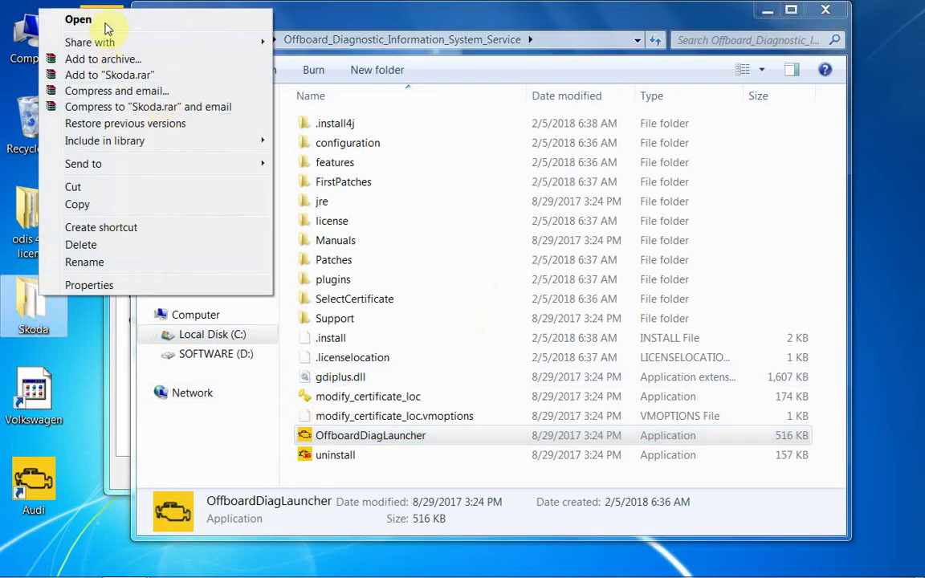
{"action": "left_click", "coordinate": [106, 20]}
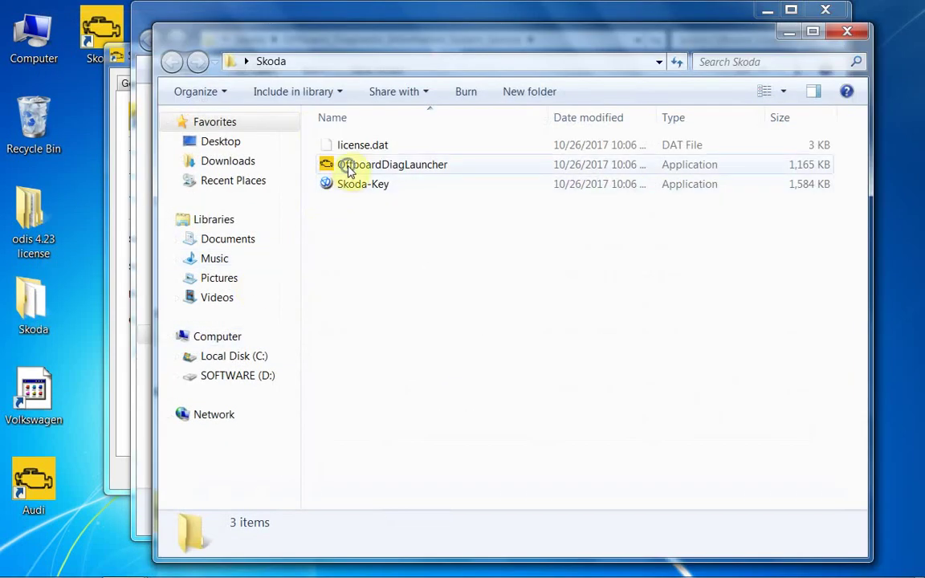
{"action": "left_click", "coordinate": [343, 164]}
{"action": "right_click", "coordinate": [346, 167]}
{"action": "left_click", "coordinate": [383, 417]}
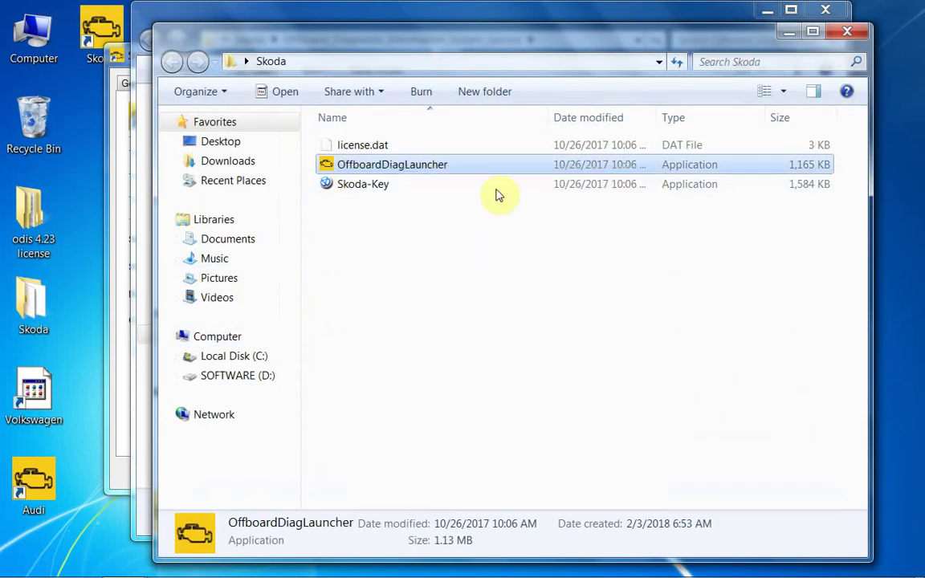
{"action": "left_click", "coordinate": [791, 33]}
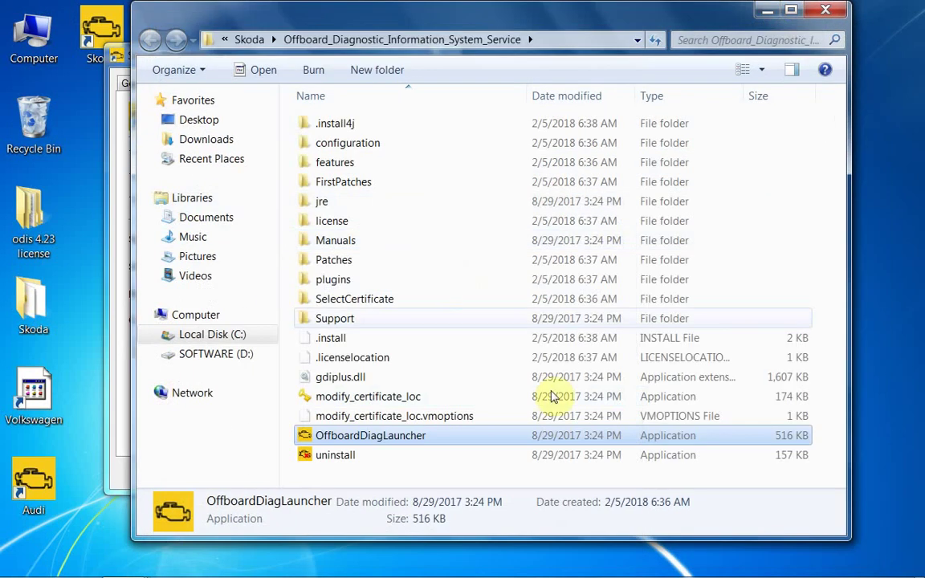
{"action": "left_click", "coordinate": [446, 479]}
{"action": "right_click", "coordinate": [447, 479]}
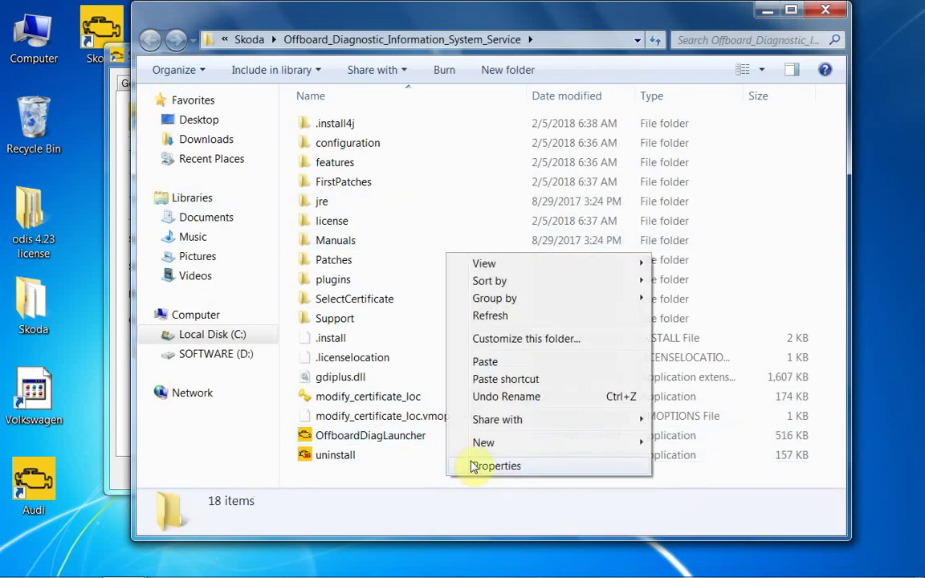
{"action": "left_click", "coordinate": [481, 359]}
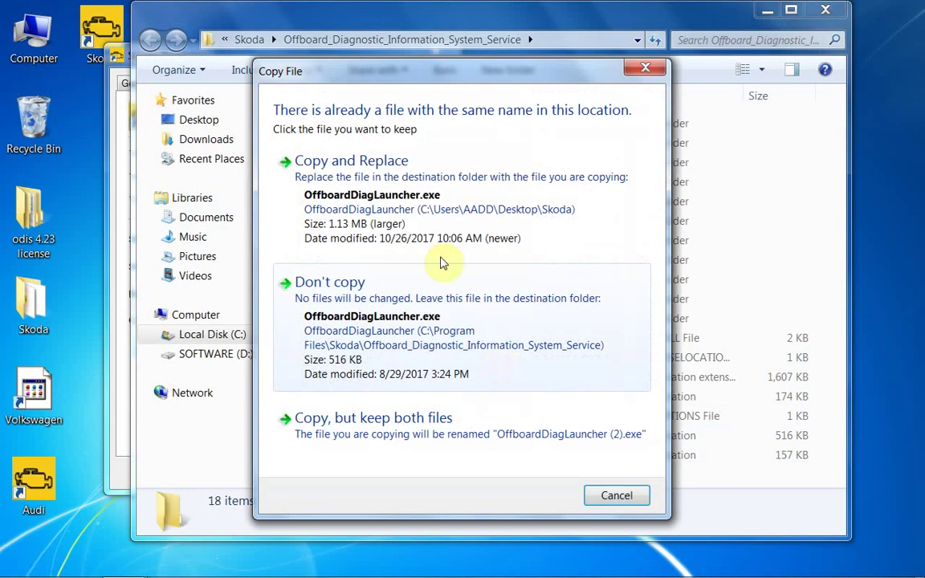
{"action": "left_click", "coordinate": [431, 195]}
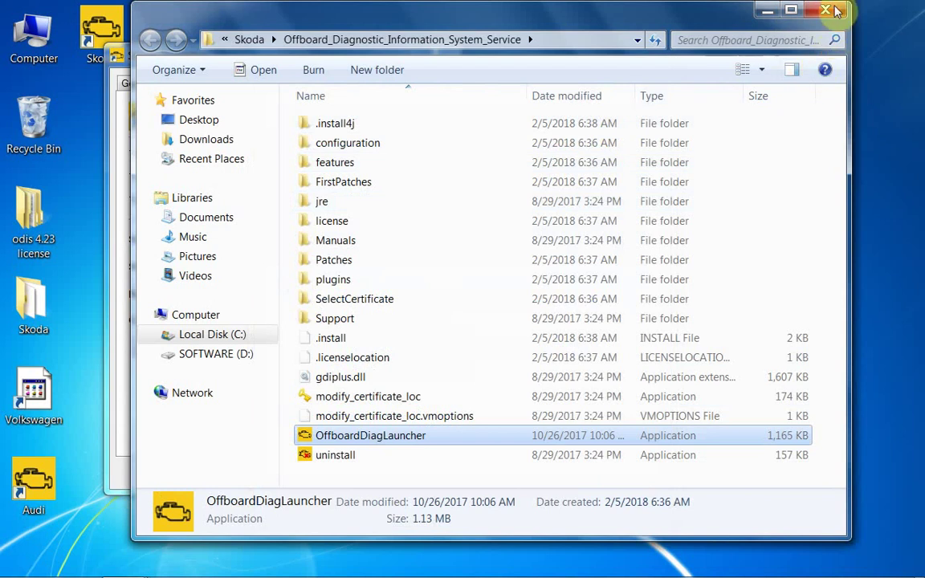
Close the install folder and properties, then run the Skoda shortcut as administrator
{"action": "left_click", "coordinate": [811, 16]}
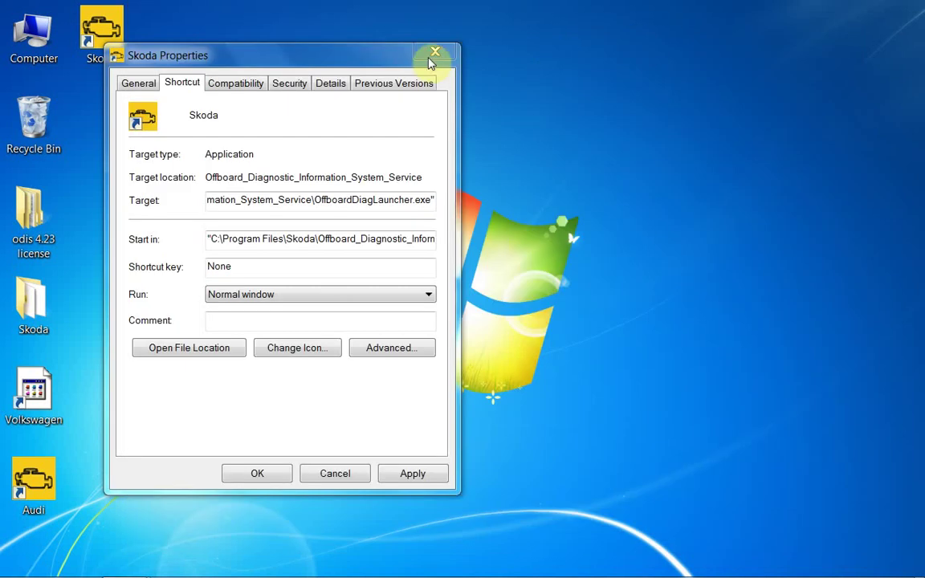
{"action": "left_click", "coordinate": [434, 56]}
{"action": "left_click", "coordinate": [124, 563]}
{"action": "right_click", "coordinate": [96, 32]}
{"action": "left_click", "coordinate": [120, 93]}
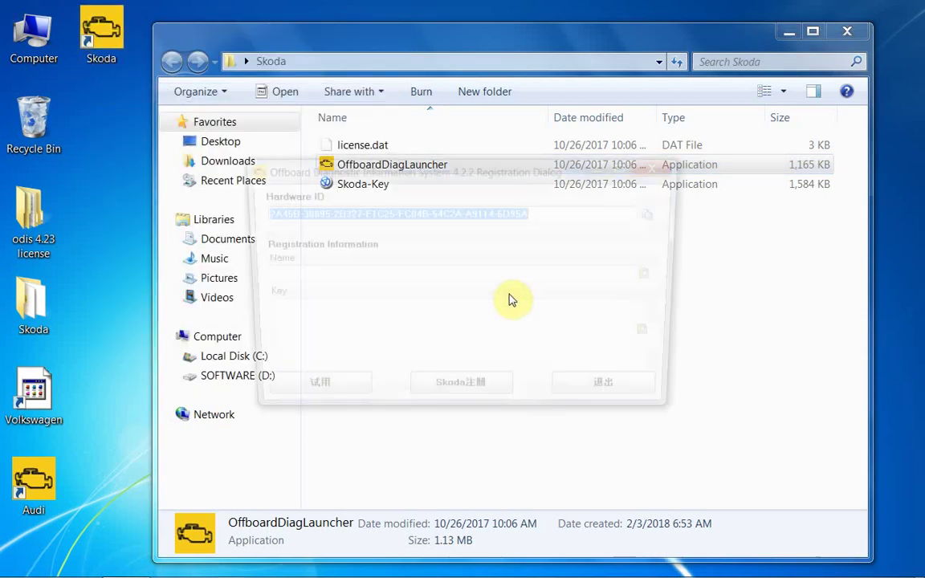
Run the Skoda-Key generator from the Skoda folder as administrator
{"action": "left_click_drag", "start_coordinate": [440, 177], "coordinate": [303, 194]}
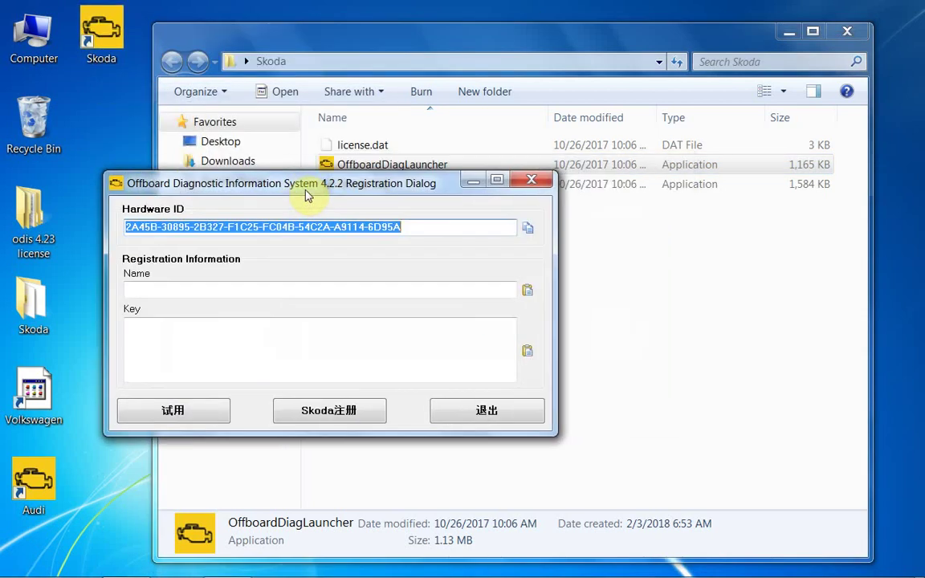
{"action": "left_click", "coordinate": [672, 279]}
{"action": "right_click", "coordinate": [374, 187]}
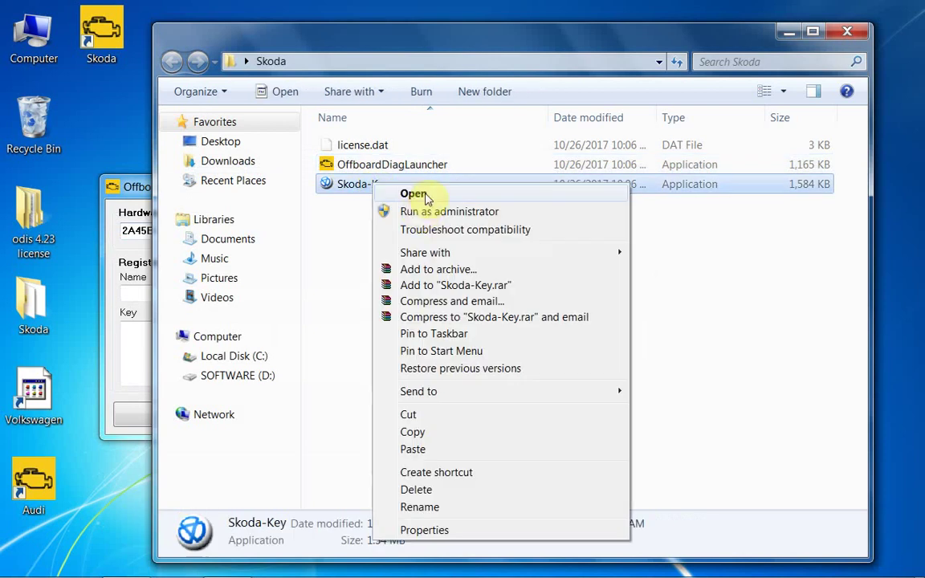
{"action": "left_click", "coordinate": [418, 212]}
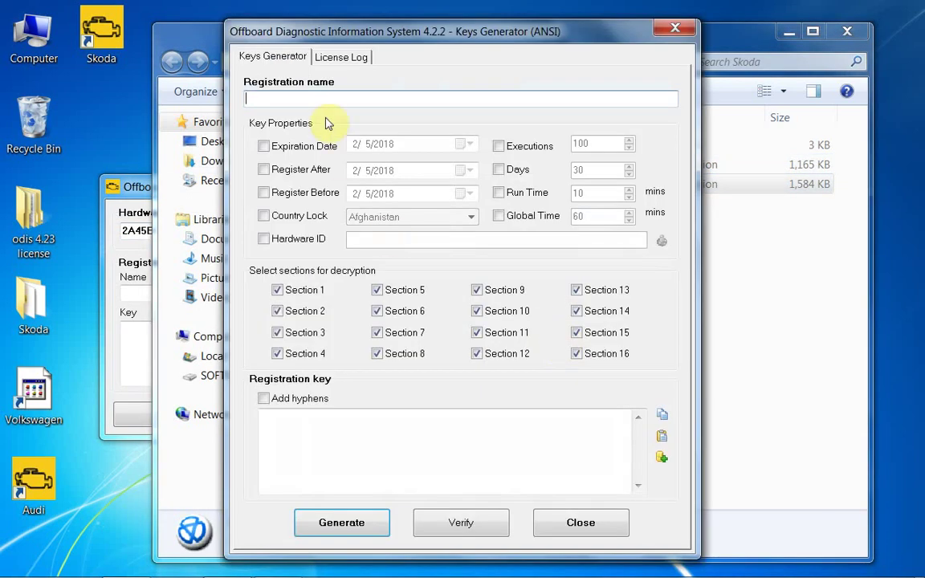
{"action": "type", "text": "123456"}
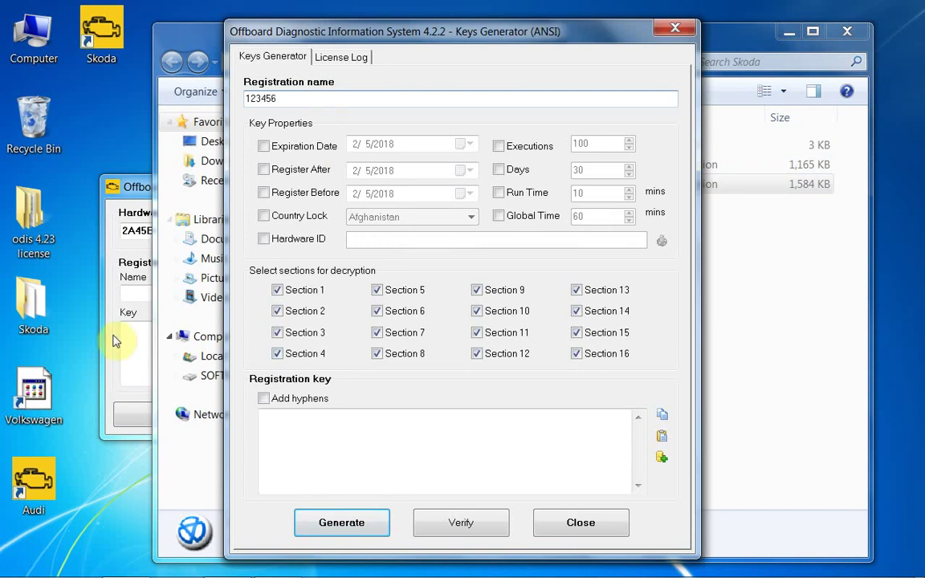
Copy the Hardware ID into the key generator and generate a registration key
{"action": "left_click", "coordinate": [130, 296]}
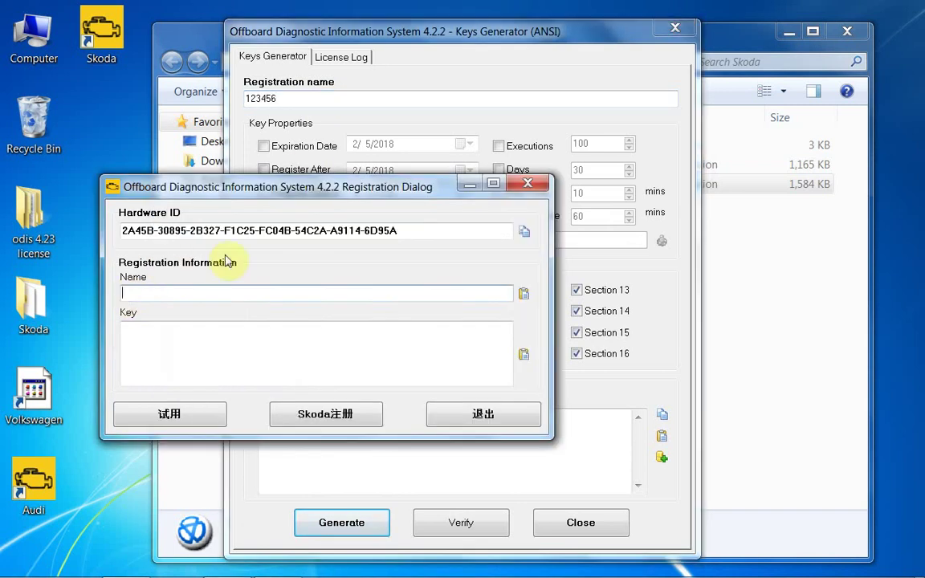
{"action": "left_click_drag", "start_coordinate": [406, 230], "coordinate": [119, 233]}
{"action": "right_click", "coordinate": [185, 233]}
{"action": "left_click", "coordinate": [218, 285]}
{"action": "left_click", "coordinate": [462, 127]}
{"action": "left_click", "coordinate": [263, 238]}
{"action": "right_click", "coordinate": [408, 237]}
{"action": "left_click", "coordinate": [444, 305]}
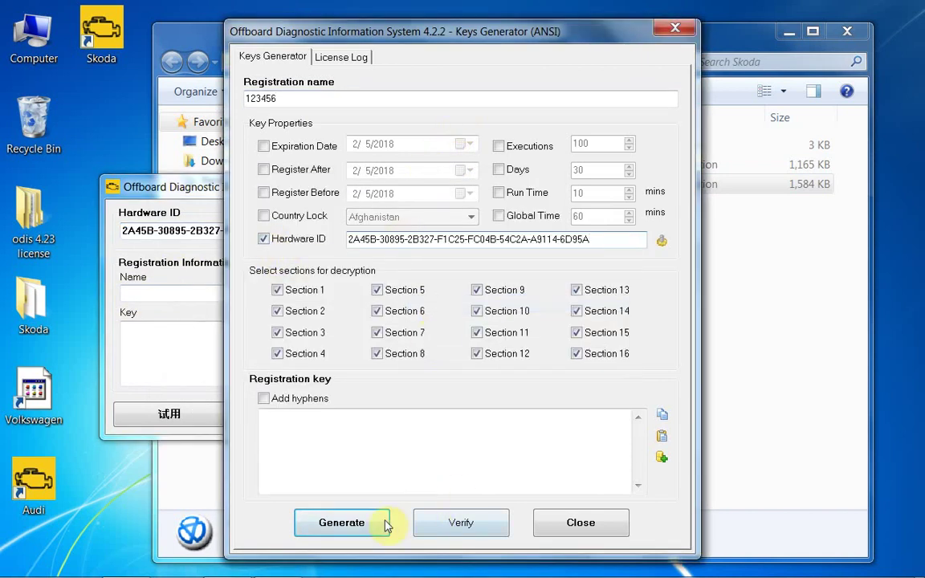
{"action": "left_click", "coordinate": [341, 522]}
Paste the generated key, enter name 123456, and register ODIS for Skoda
{"action": "left_click_drag", "start_coordinate": [394, 453], "coordinate": [242, 400]}
{"action": "right_click", "coordinate": [333, 419]}
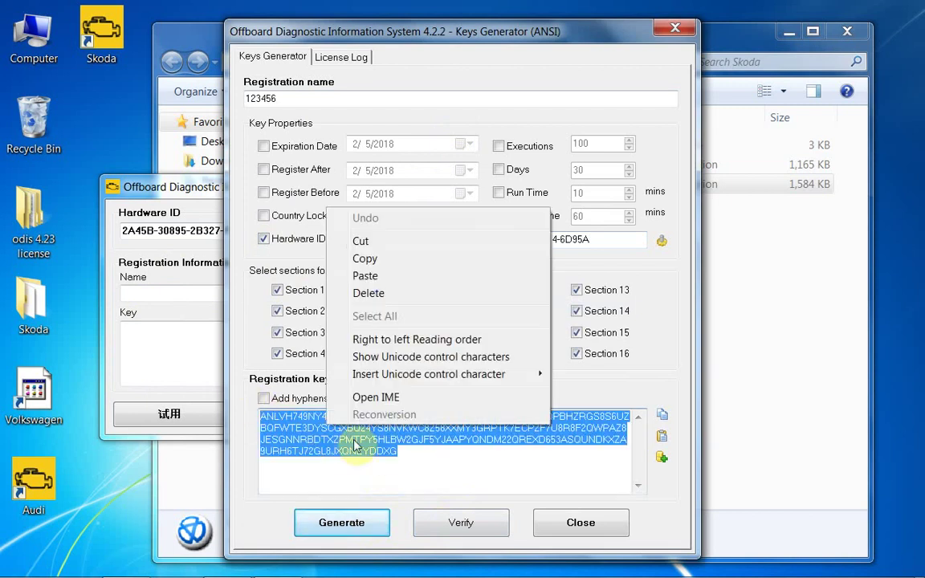
{"action": "left_click", "coordinate": [362, 257]}
{"action": "left_click", "coordinate": [197, 349]}
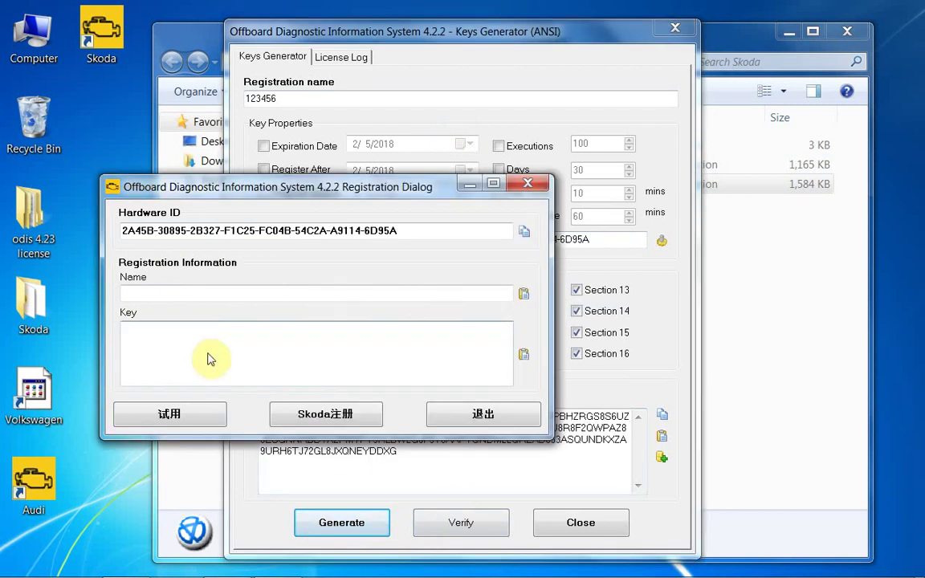
{"action": "right_click", "coordinate": [213, 361]}
{"action": "left_click", "coordinate": [231, 413]}
{"action": "left_click", "coordinate": [224, 296]}
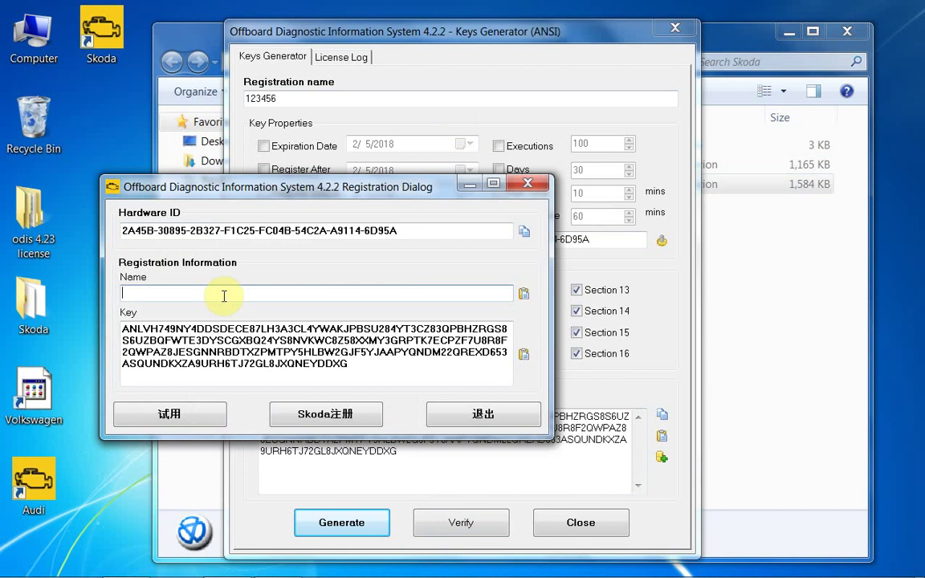
{"action": "type", "text": "123456"}
{"action": "left_click", "coordinate": [342, 419]}
{"action": "left_click", "coordinate": [693, 30]}
Close the key generator and set the update source to D:\ODIS 4.23\update_ODIS_4_2_3_EU
{"action": "left_click", "coordinate": [842, 33]}
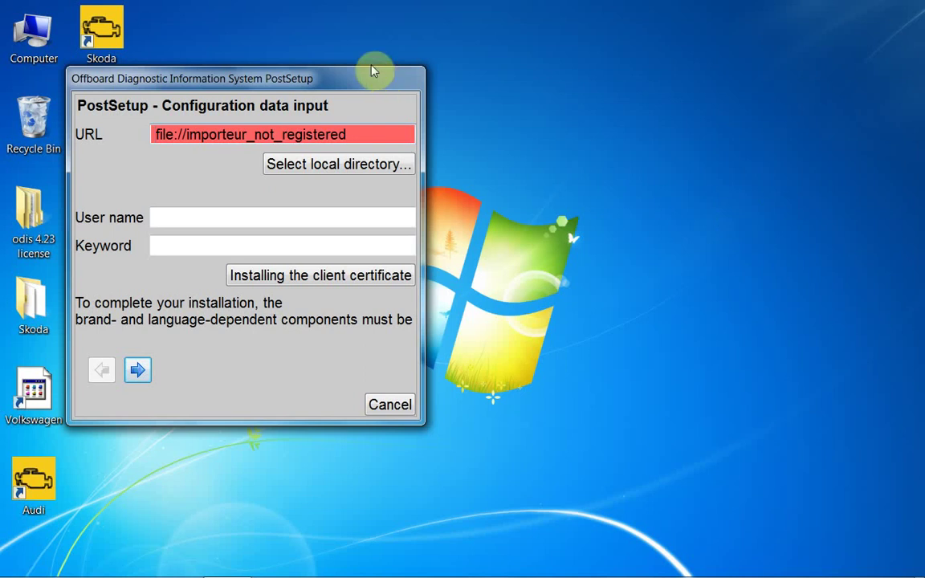
{"action": "left_click", "coordinate": [362, 166]}
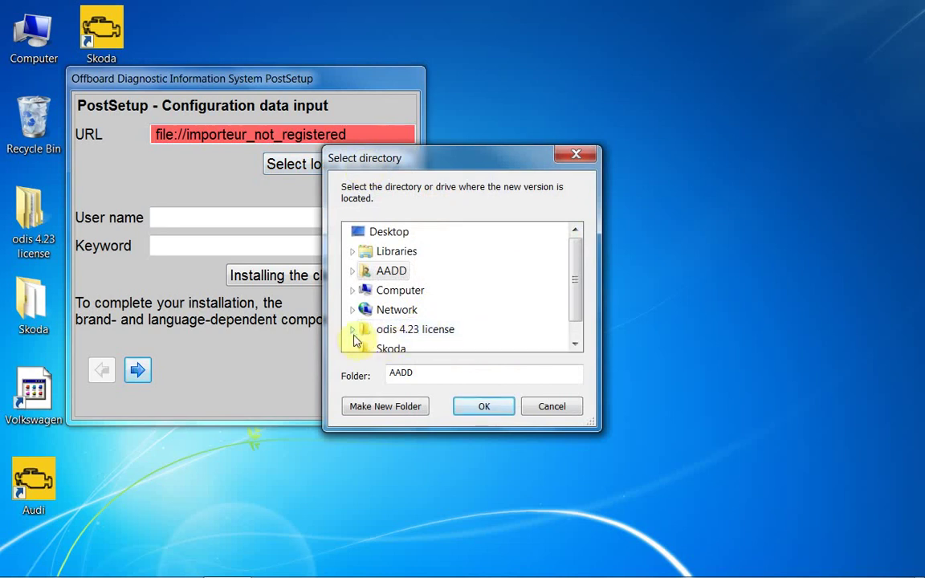
{"action": "left_click", "coordinate": [352, 290]}
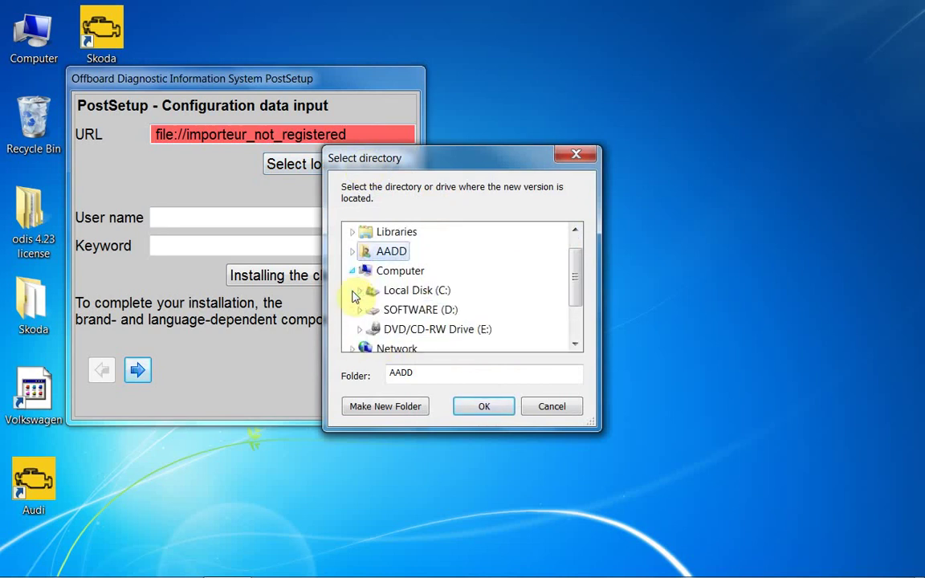
{"action": "left_click", "coordinate": [425, 310]}
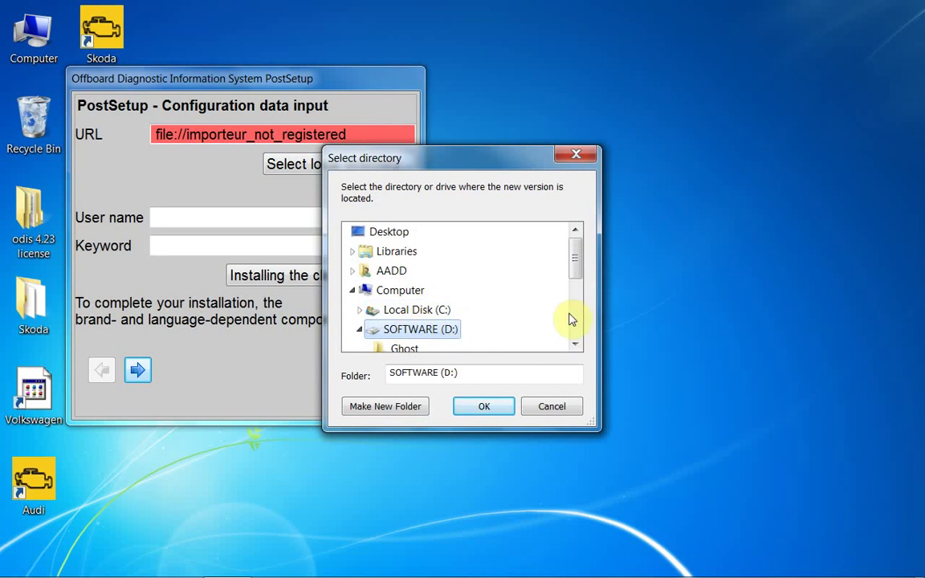
{"action": "left_click_drag", "start_coordinate": [583, 262], "coordinate": [585, 283]}
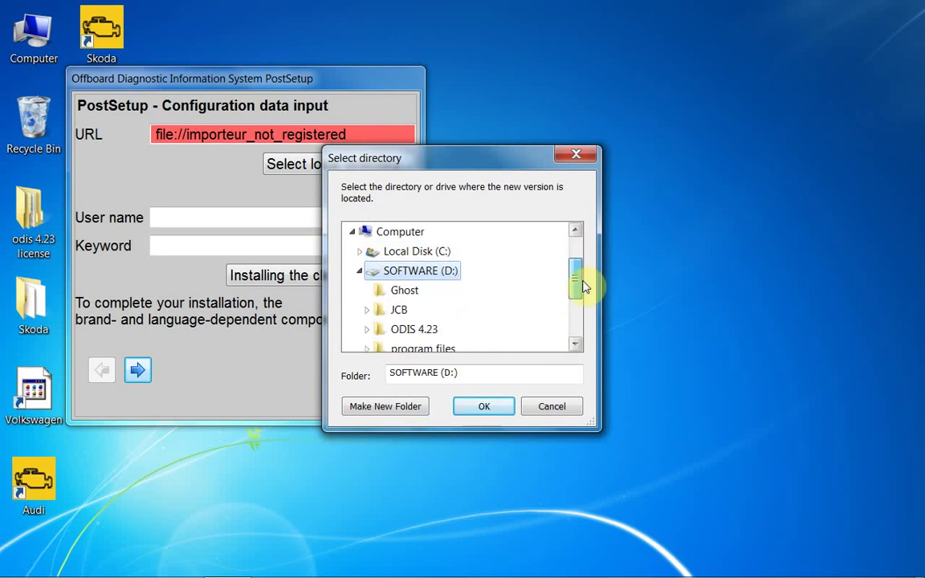
{"action": "left_click", "coordinate": [413, 329]}
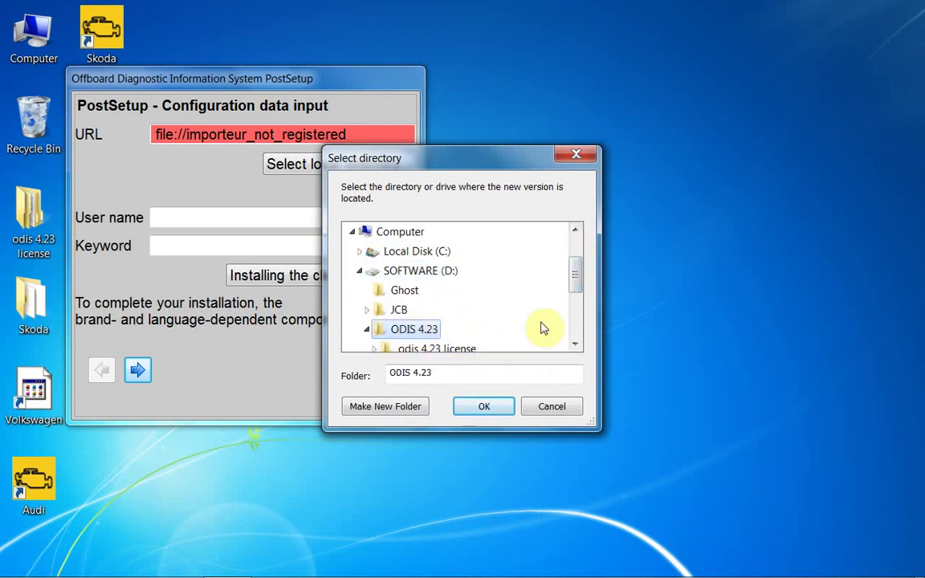
{"action": "left_click_drag", "start_coordinate": [573, 274], "coordinate": [574, 301]}
{"action": "left_click", "coordinate": [451, 291]}
{"action": "left_click", "coordinate": [484, 406]}
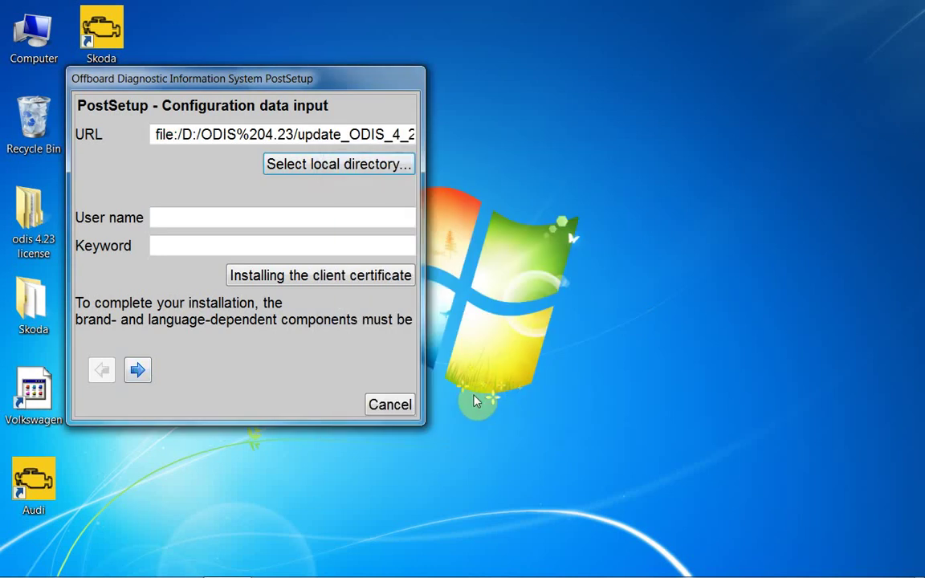
Fill in the user name and keyword, then proceed to language selection
{"action": "left_click", "coordinate": [185, 212]}
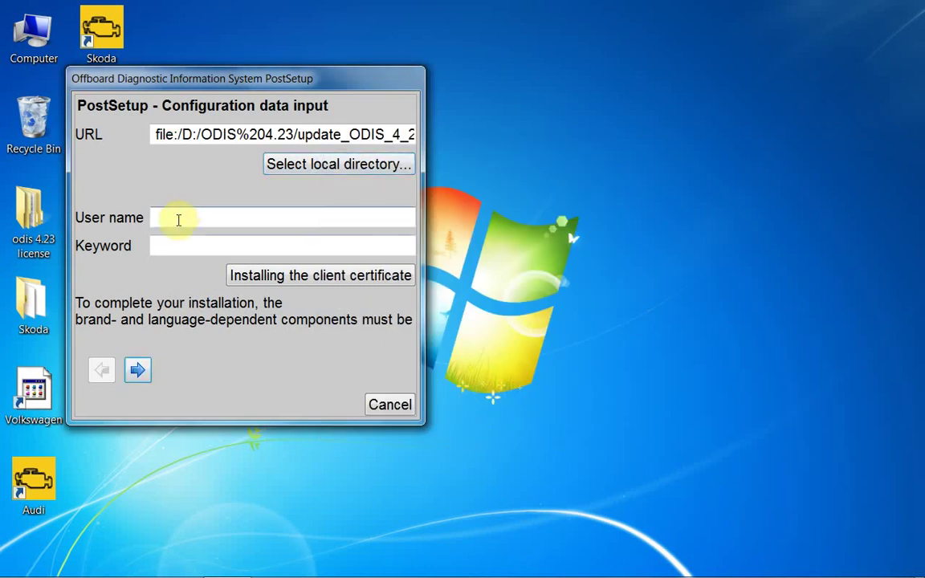
{"action": "left_click", "coordinate": [221, 247]}
{"action": "type", "text": "abc"}
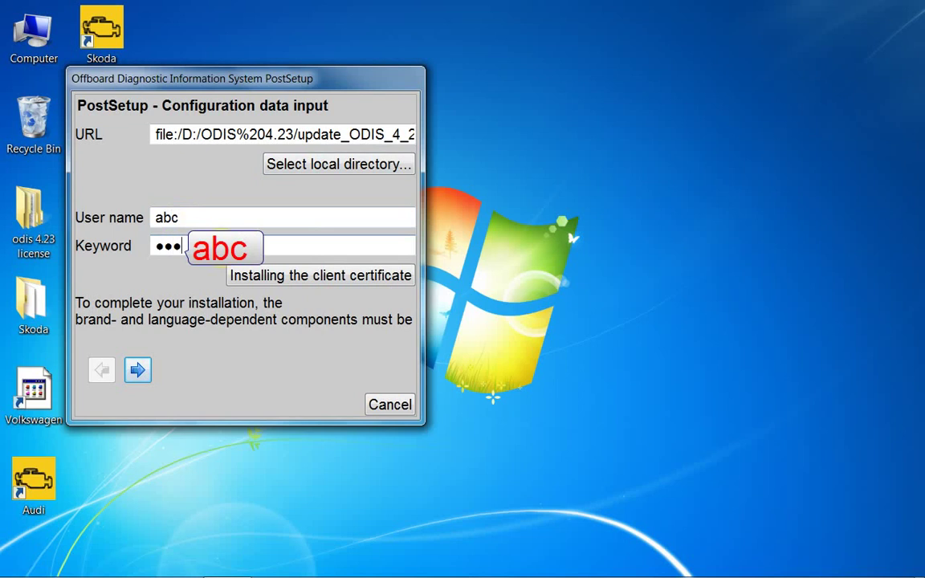
{"action": "left_click", "coordinate": [139, 371]}
Keep English (US) and download the Skoda 2017.05.00 diagnostic data update
{"action": "left_click", "coordinate": [137, 370]}
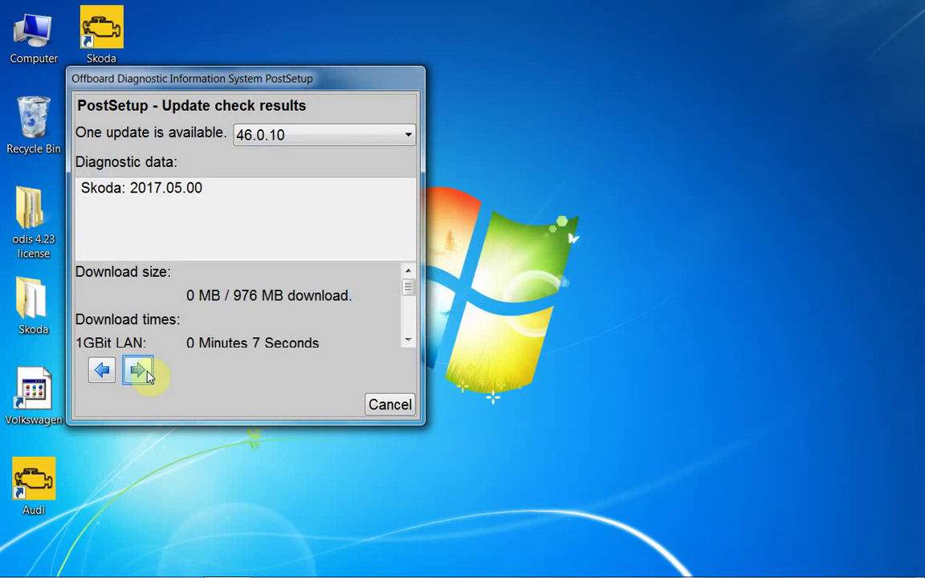
{"action": "left_click", "coordinate": [138, 370]}
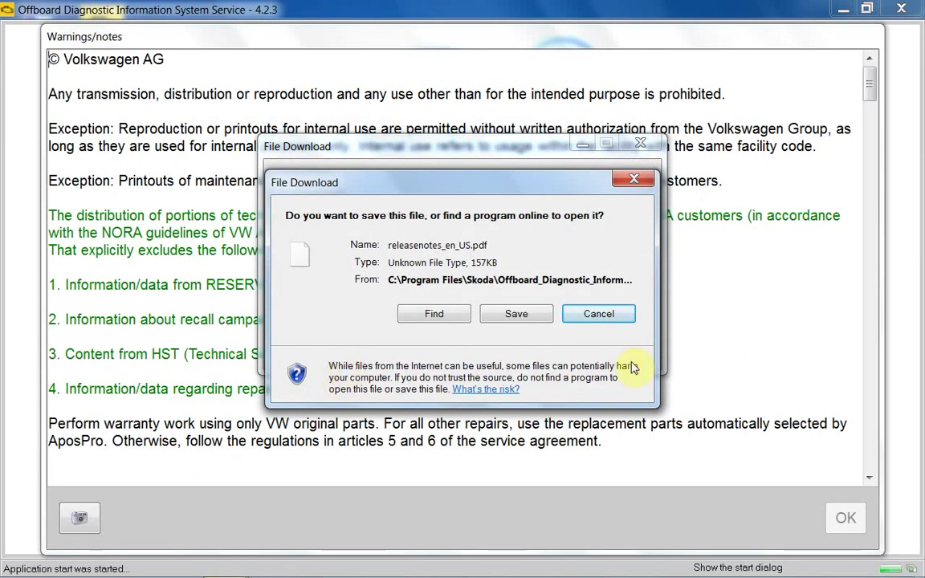
Cancel the release-notes PDF download, accept the warnings notice, and dismiss the release notes
{"action": "left_click", "coordinate": [599, 315]}
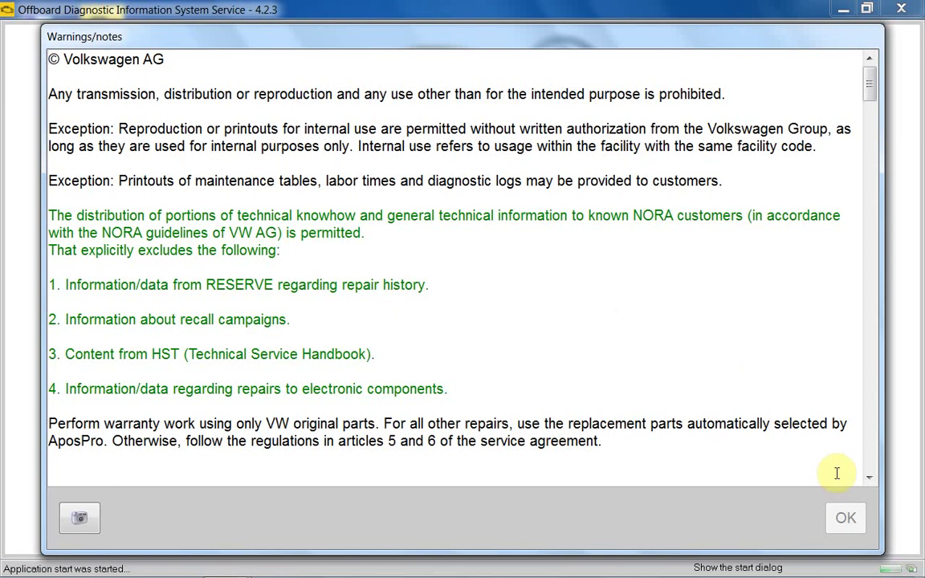
{"action": "left_click_drag", "start_coordinate": [867, 97], "coordinate": [849, 486]}
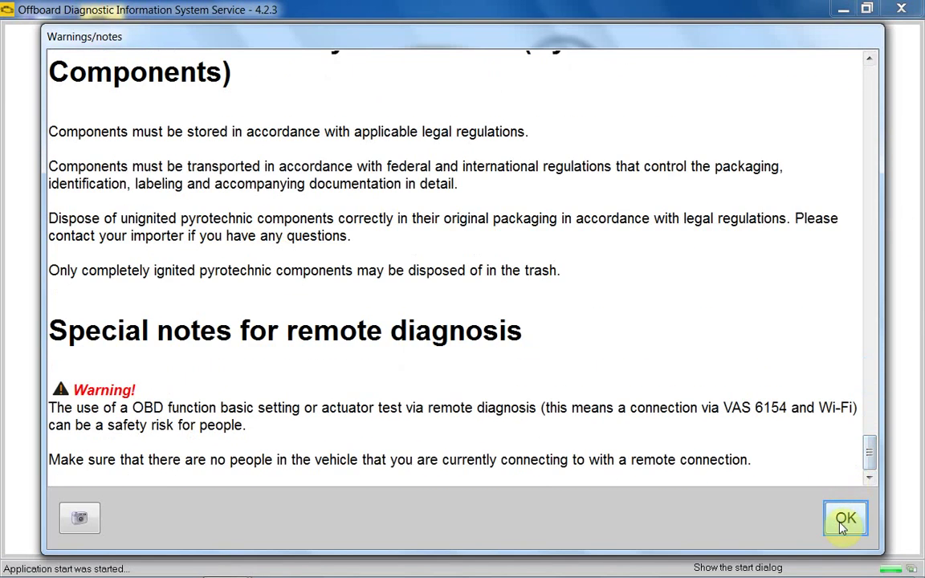
{"action": "left_click", "coordinate": [843, 520]}
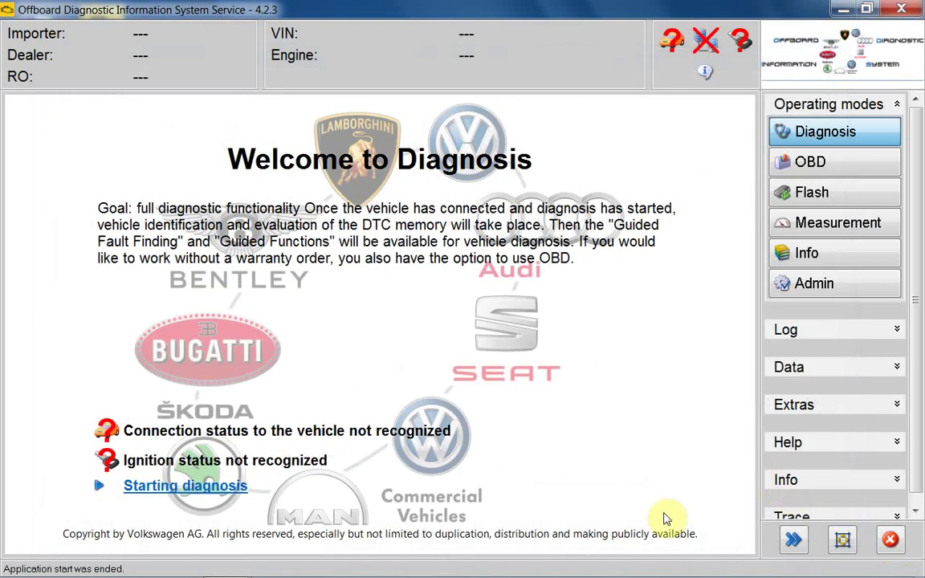
{"action": "left_click", "coordinate": [847, 11]}
{"action": "left_click", "coordinate": [606, 433]}
Save Skoda as the brand design in the Admin settings
{"action": "left_click", "coordinate": [216, 560]}
{"action": "left_click", "coordinate": [811, 284]}
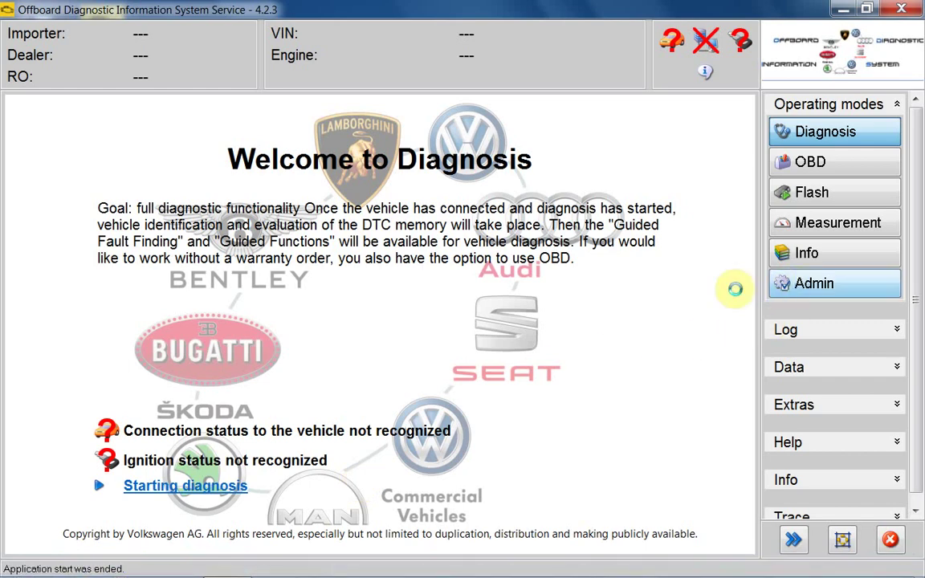
{"action": "left_click", "coordinate": [374, 222]}
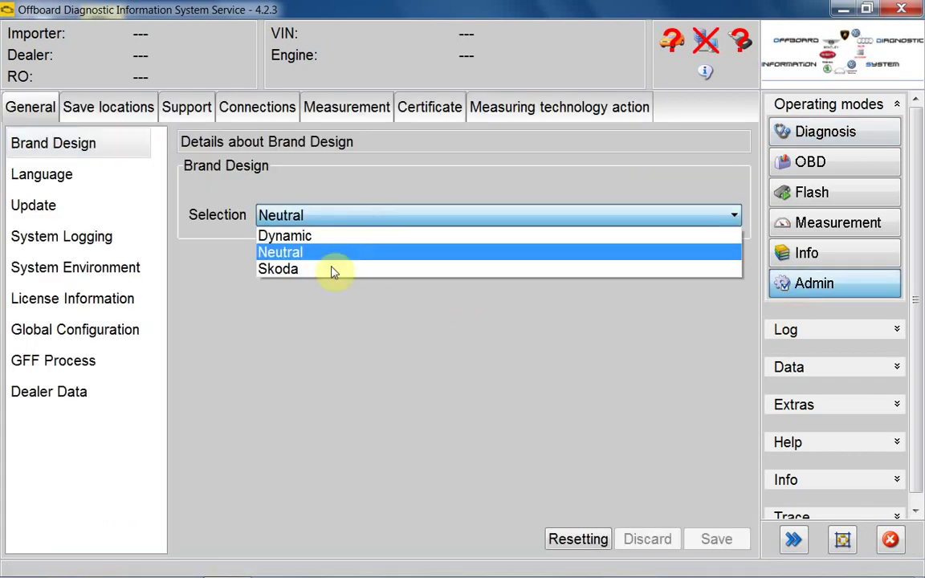
{"action": "left_click", "coordinate": [326, 270]}
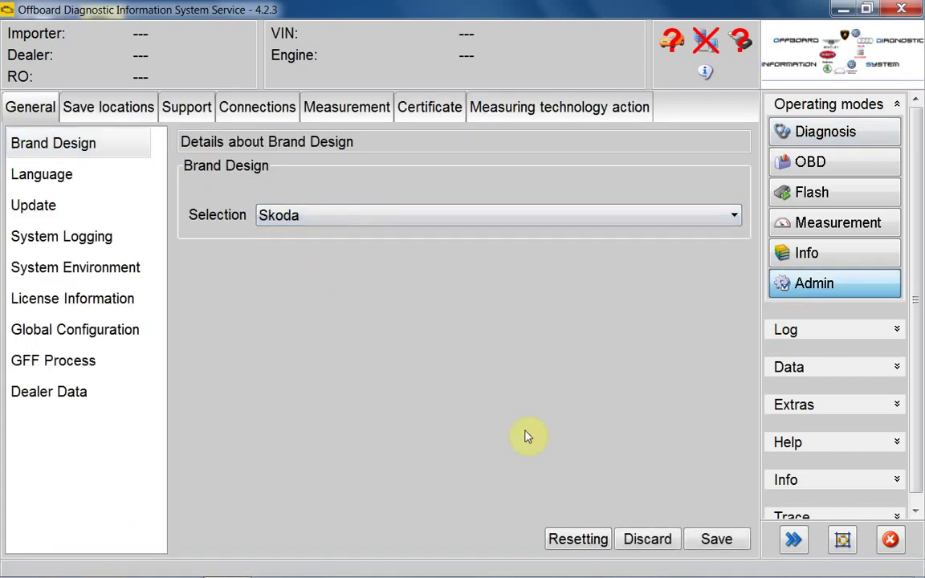
{"action": "left_click", "coordinate": [710, 542]}
{"action": "left_click", "coordinate": [561, 333]}
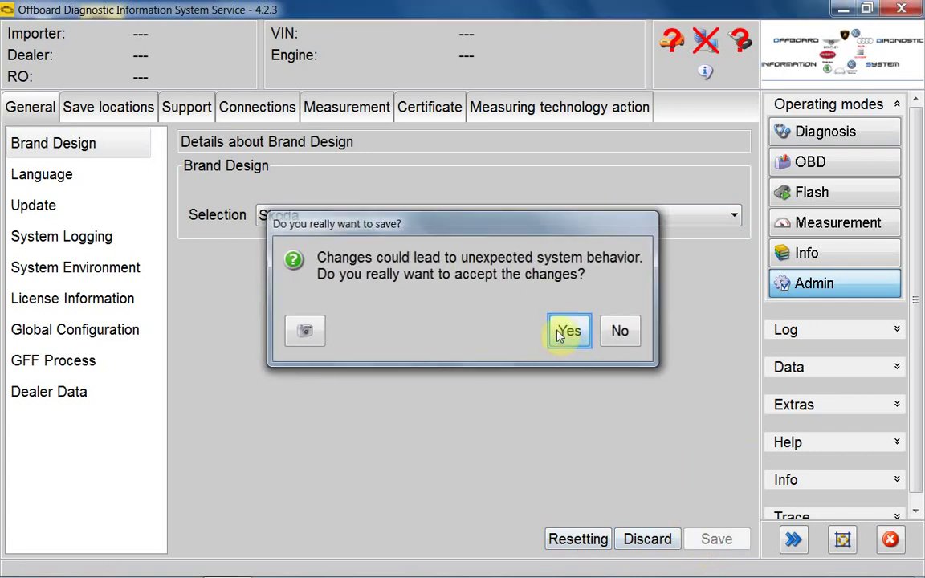
Switch to the OBD operating mode and exit ODIS Service
{"action": "left_click", "coordinate": [842, 164]}
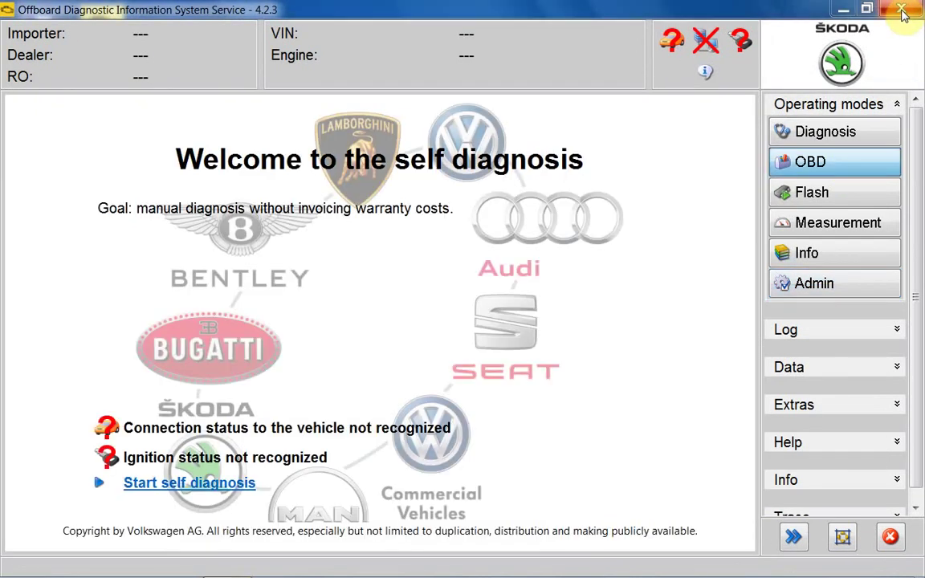
{"action": "left_click", "coordinate": [902, 11]}
{"action": "left_click", "coordinate": [650, 329]}
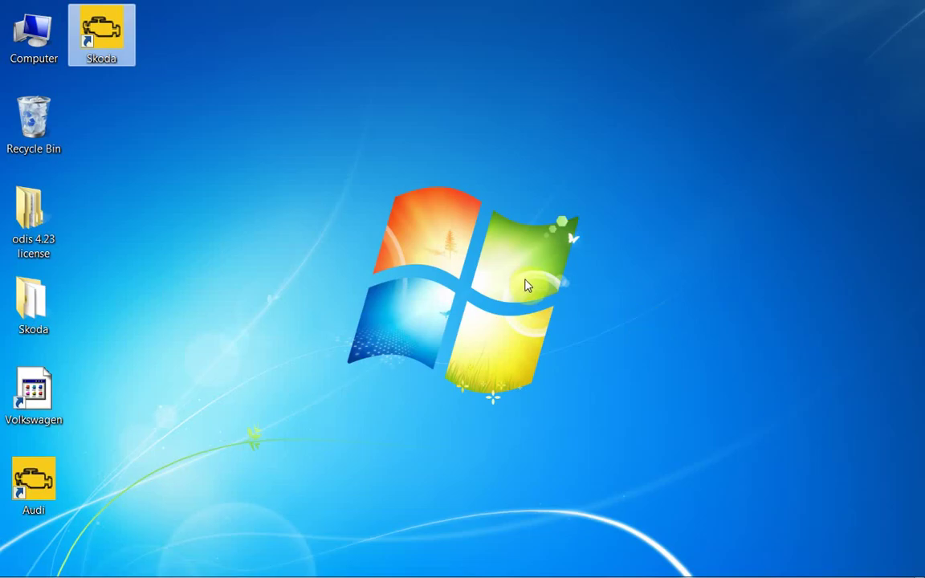
Open the Audi shortcut's properties and browse its target location in Program Files
{"action": "left_click", "coordinate": [32, 480]}
{"action": "right_click", "coordinate": [32, 481]}
{"action": "left_click", "coordinate": [72, 475]}
{"action": "left_click", "coordinate": [124, 430]}
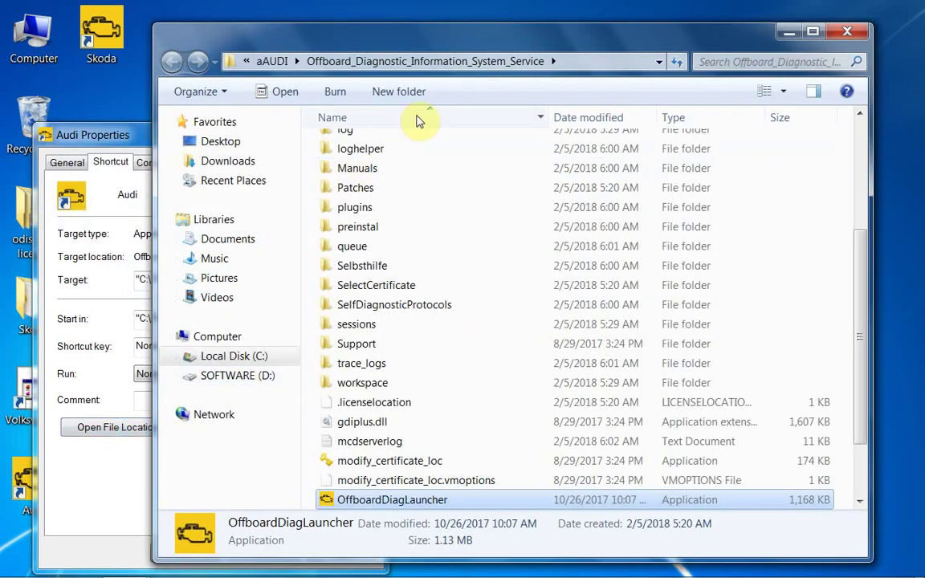
{"action": "left_click", "coordinate": [273, 62]}
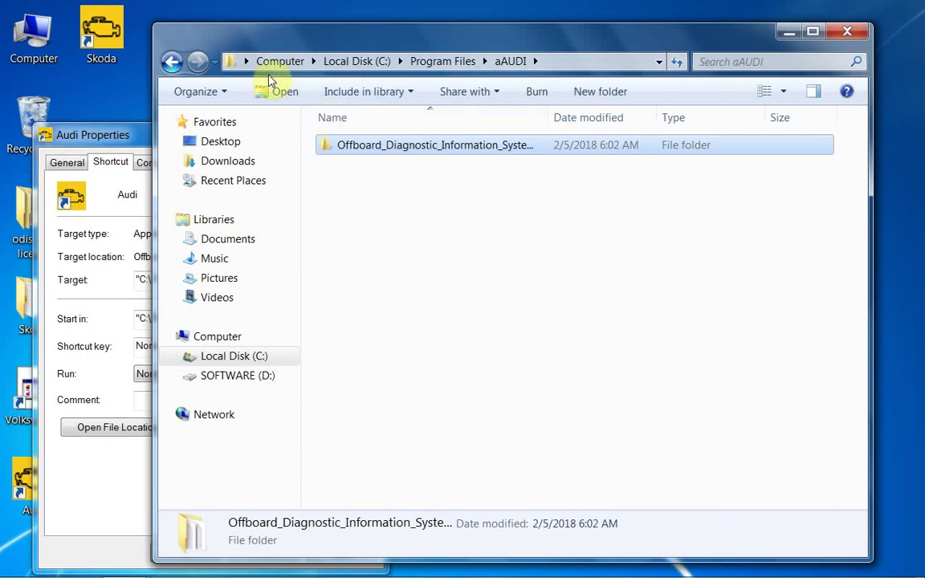
{"action": "left_click", "coordinate": [442, 61]}
Rename the aAUDI folder to AUDI
{"action": "left_click", "coordinate": [347, 150]}
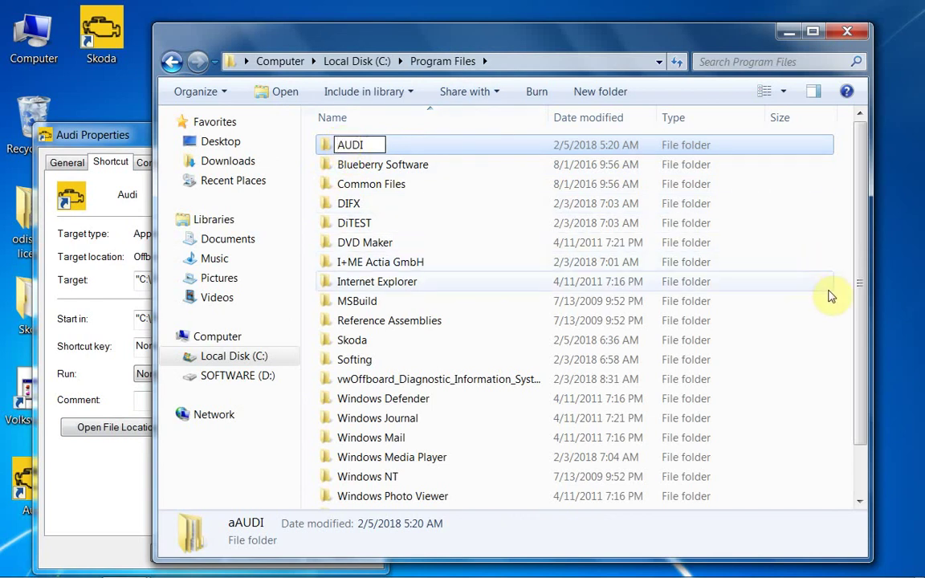
{"action": "left_click", "coordinate": [845, 305]}
{"action": "left_click", "coordinate": [443, 361]}
Rename the vw-prefixed folder to Offboard_Diagnostic_Information_System_Service and close Program Files
{"action": "left_click", "coordinate": [351, 382]}
{"action": "left_click", "coordinate": [353, 380]}
{"action": "left_click", "coordinate": [350, 380]}
{"action": "key", "text": "BackSpace"}
{"action": "key", "text": "BackSpace"}
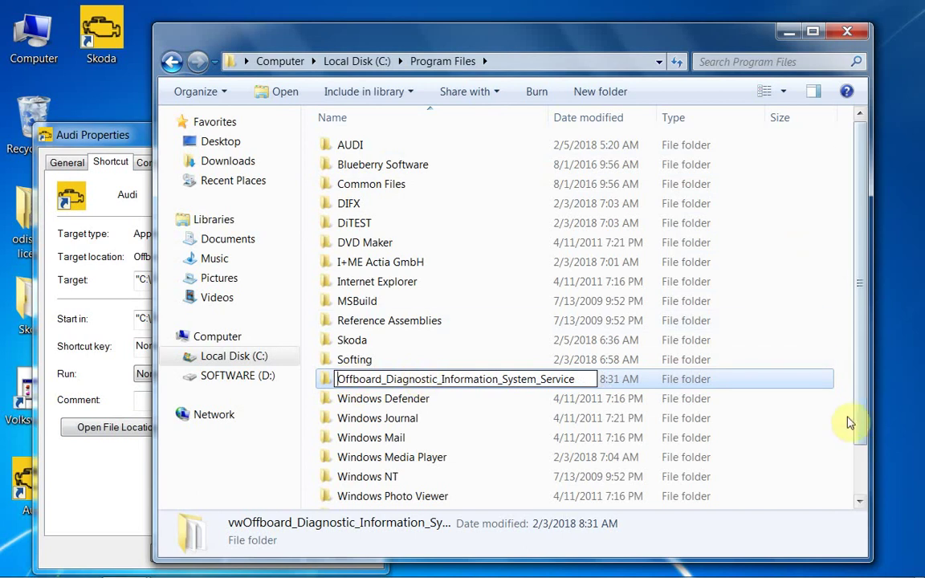
{"action": "key", "text": "Return"}
{"action": "left_click", "coordinate": [467, 362]}
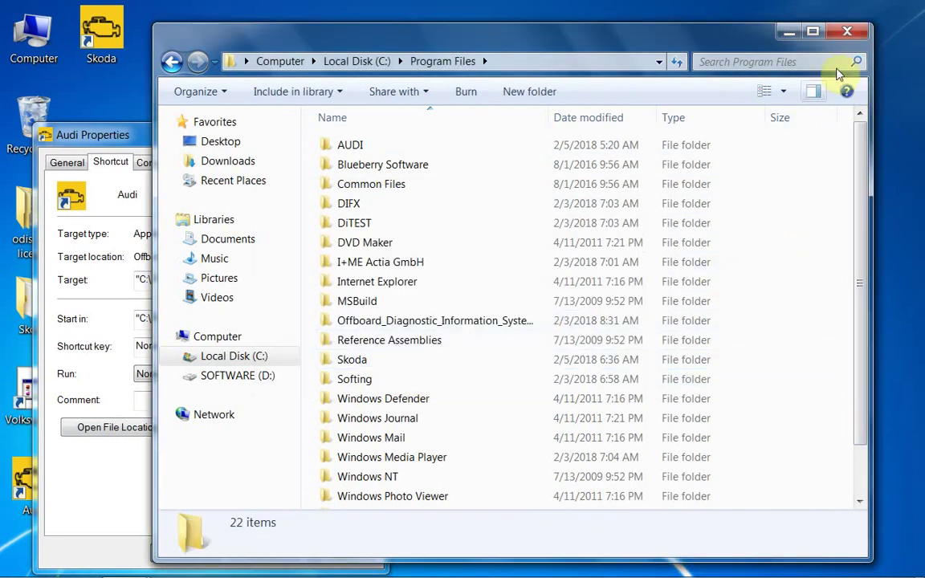
{"action": "left_click", "coordinate": [846, 32]}
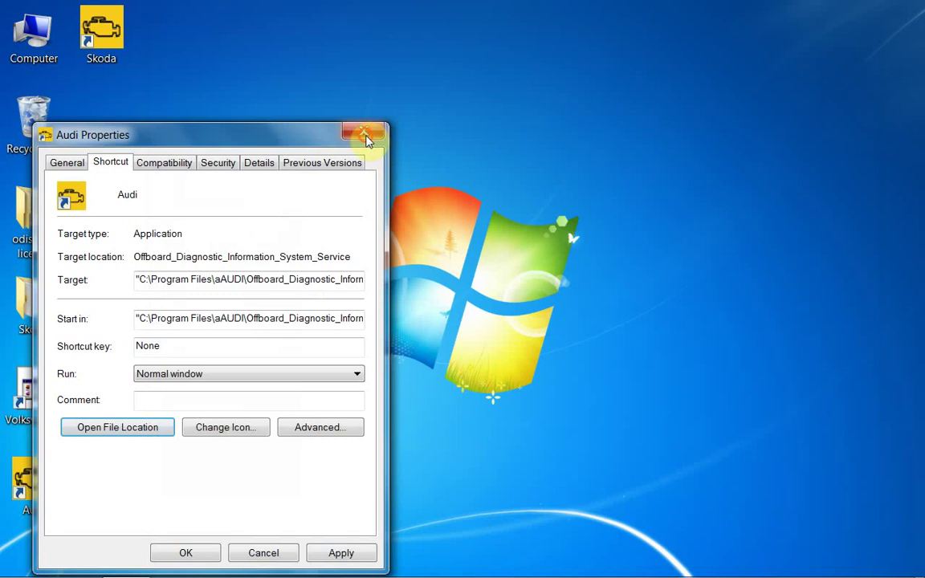
Close Audi Properties and give the Volkswagen shortcut the launcher icon, approving the administrator prompt
{"action": "left_click", "coordinate": [366, 140]}
{"action": "right_click", "coordinate": [45, 404]}
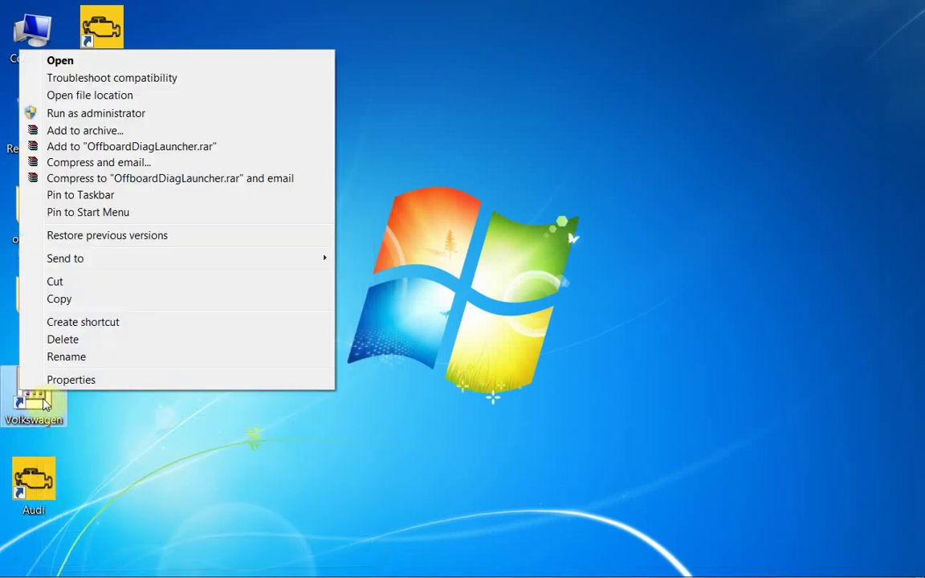
{"action": "left_click", "coordinate": [60, 380]}
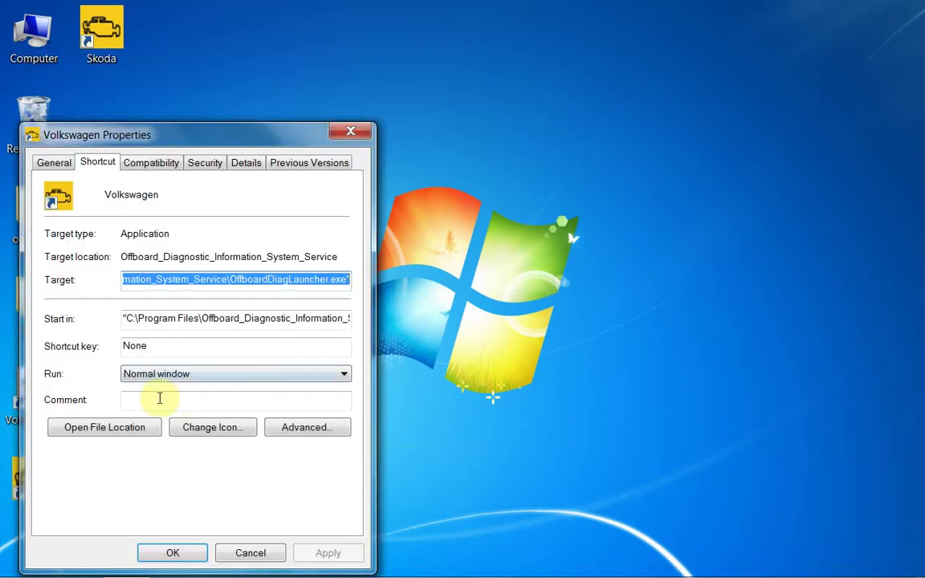
{"action": "left_click", "coordinate": [212, 427]}
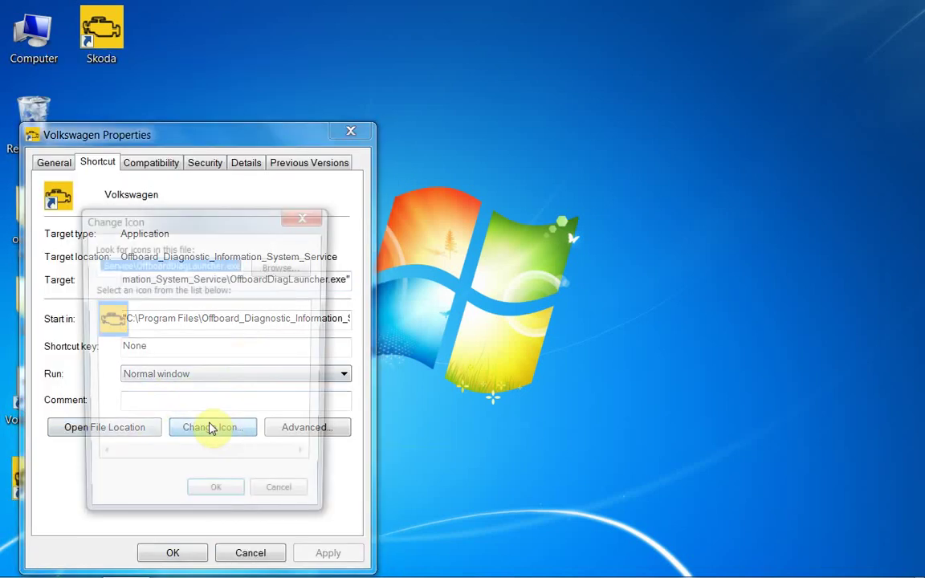
{"action": "left_click", "coordinate": [217, 500]}
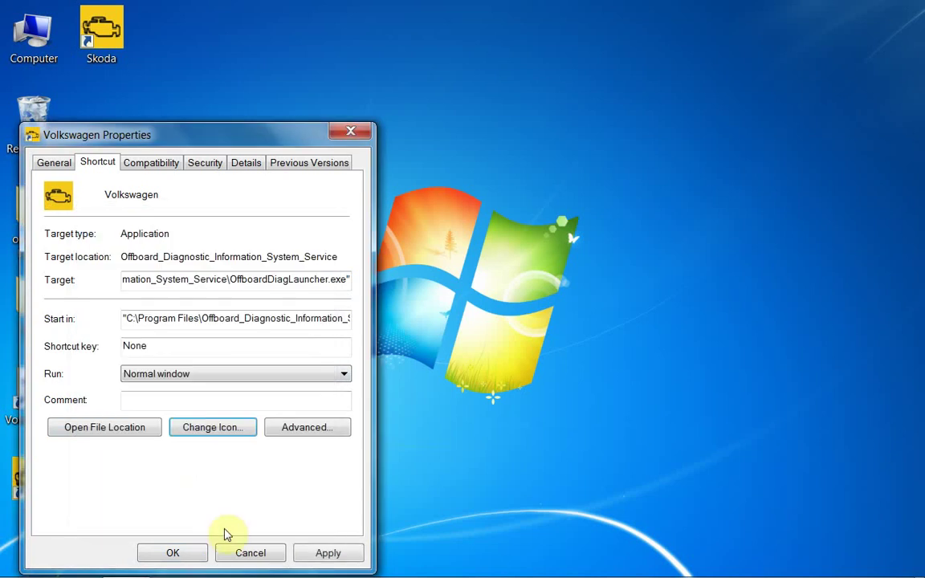
{"action": "left_click", "coordinate": [194, 552]}
{"action": "left_click", "coordinate": [243, 380]}
Run the Volkswagen shortcut as administrator
{"action": "left_click", "coordinate": [215, 391]}
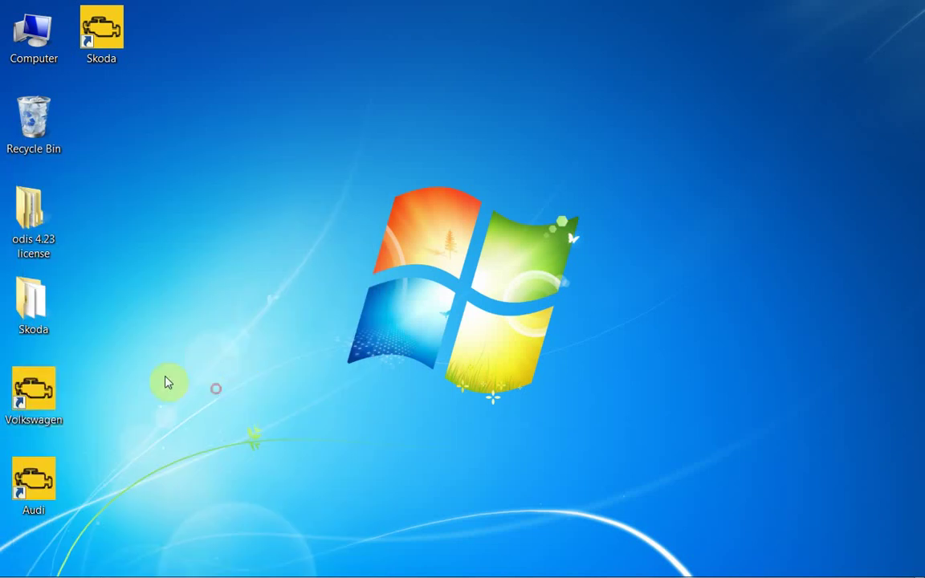
{"action": "right_click", "coordinate": [35, 384]}
{"action": "left_click", "coordinate": [90, 108]}
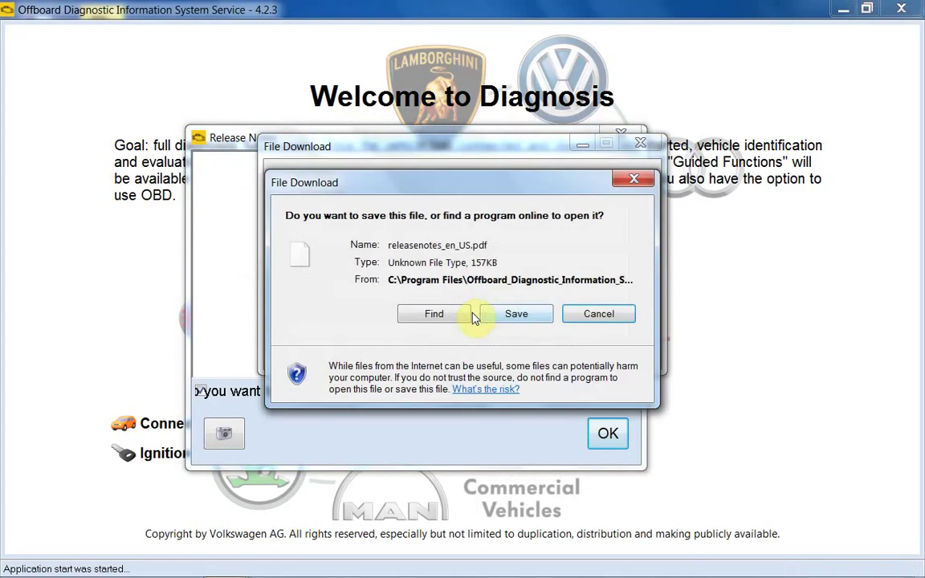
Decline the release-notes download, dismiss the notices on the VW start screen, and end ODIS Service
{"action": "left_click", "coordinate": [598, 314]}
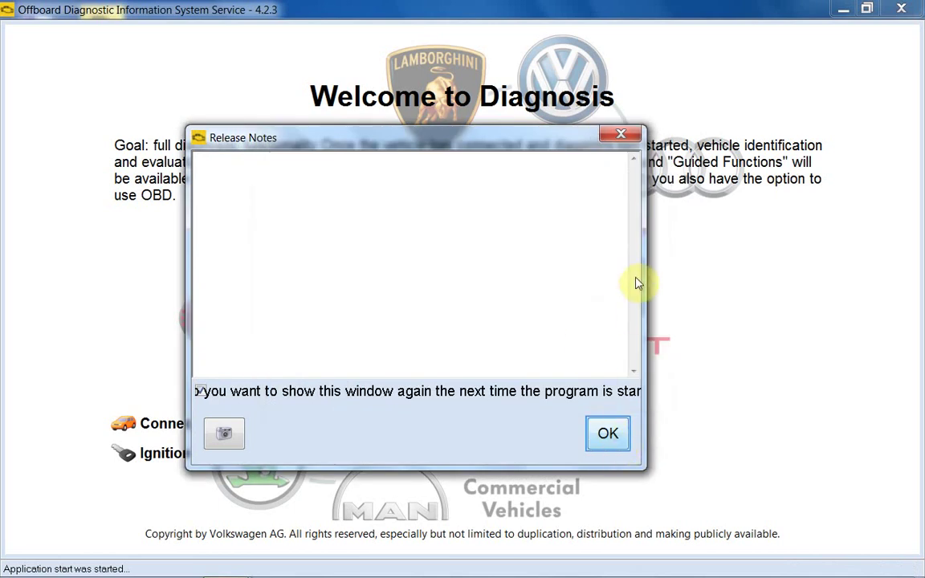
{"action": "left_click", "coordinate": [610, 437]}
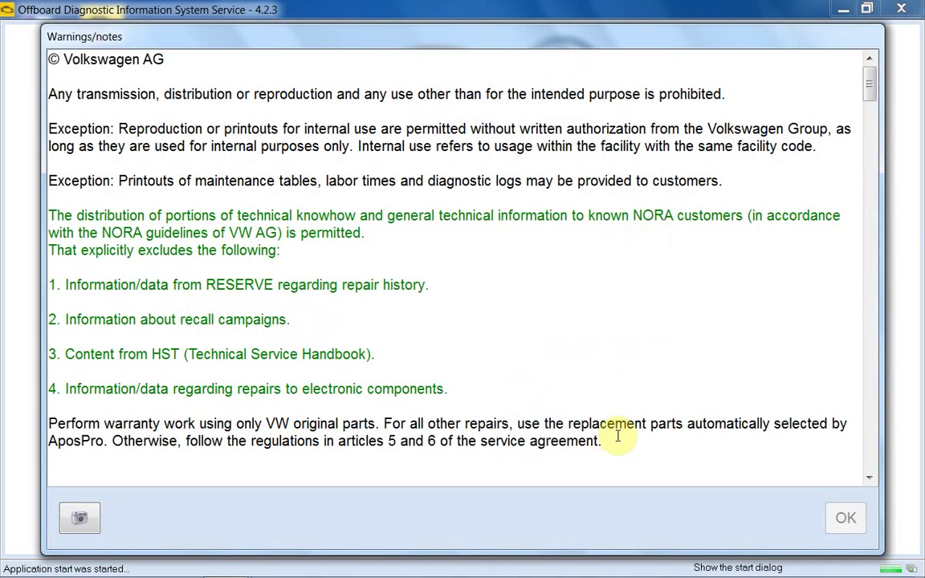
{"action": "left_click_drag", "start_coordinate": [871, 88], "coordinate": [860, 467]}
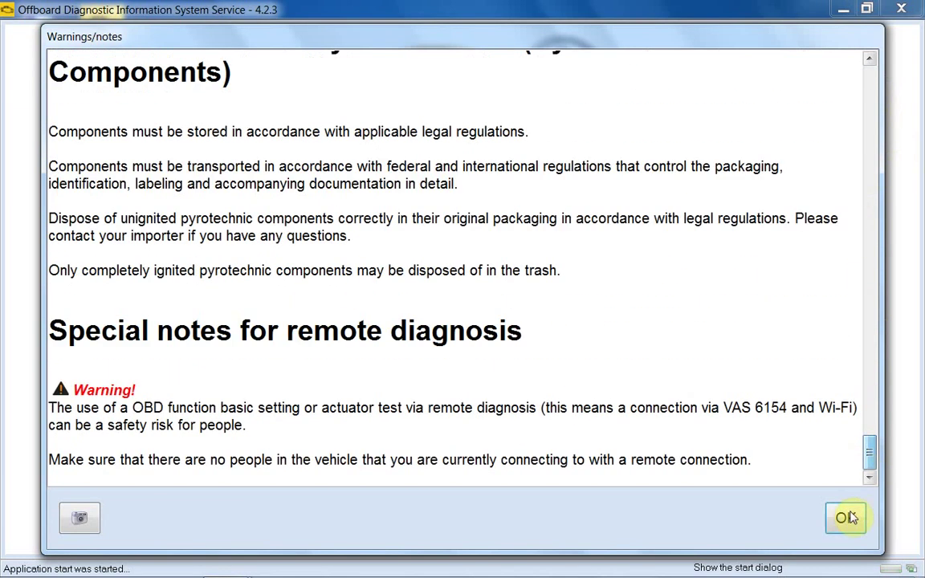
{"action": "left_click", "coordinate": [845, 518]}
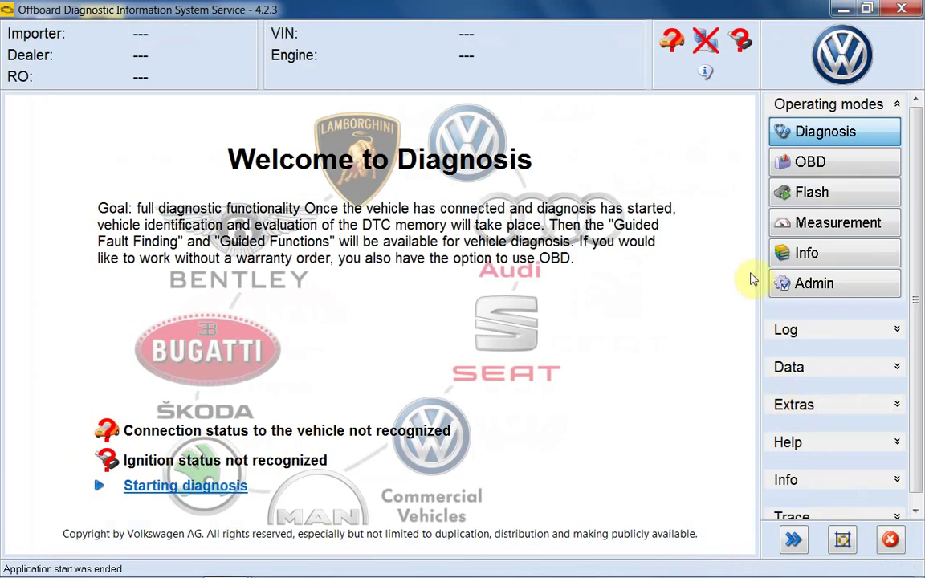
{"action": "left_click", "coordinate": [901, 9]}
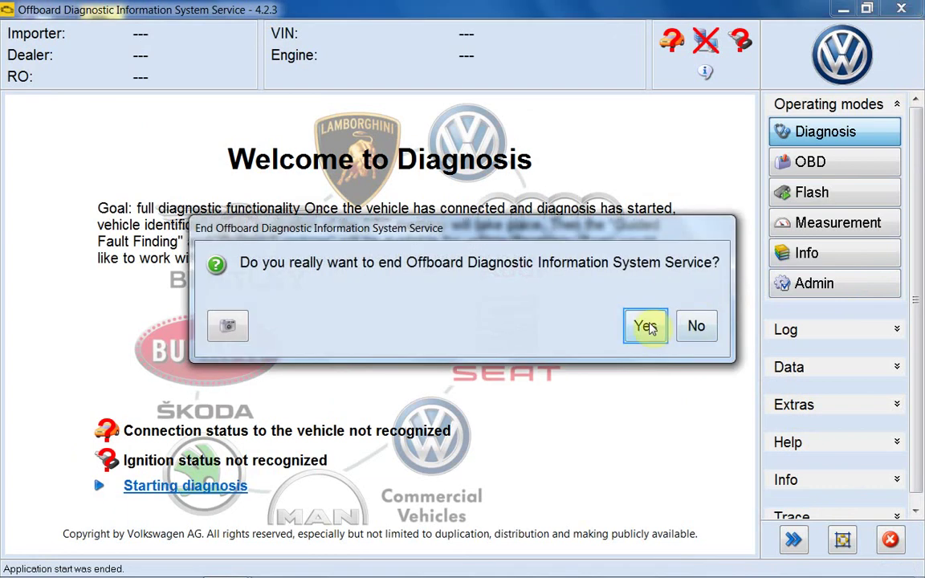
{"action": "left_click", "coordinate": [650, 327]}
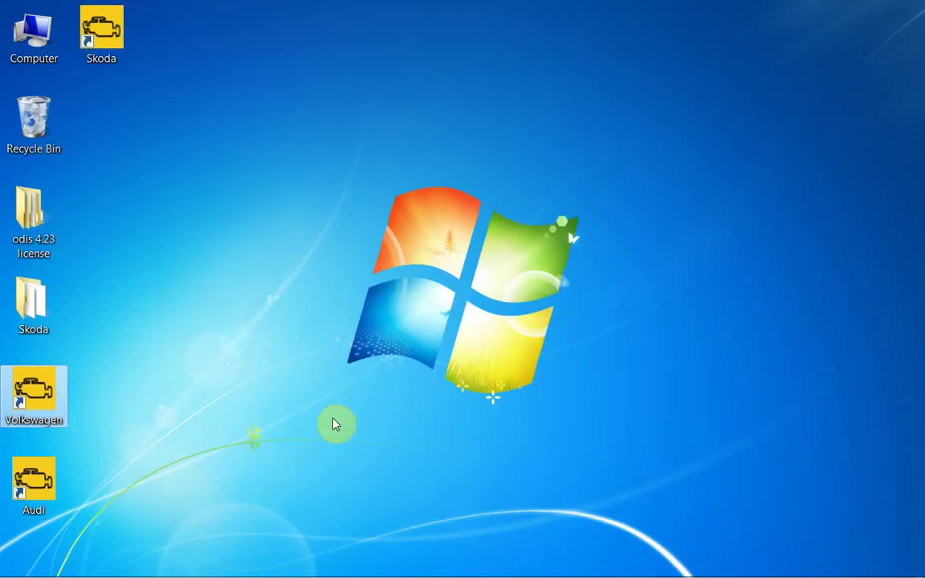
Run the Audi shortcut as administrator and decline the release-notes download
{"action": "right_click", "coordinate": [40, 479]}
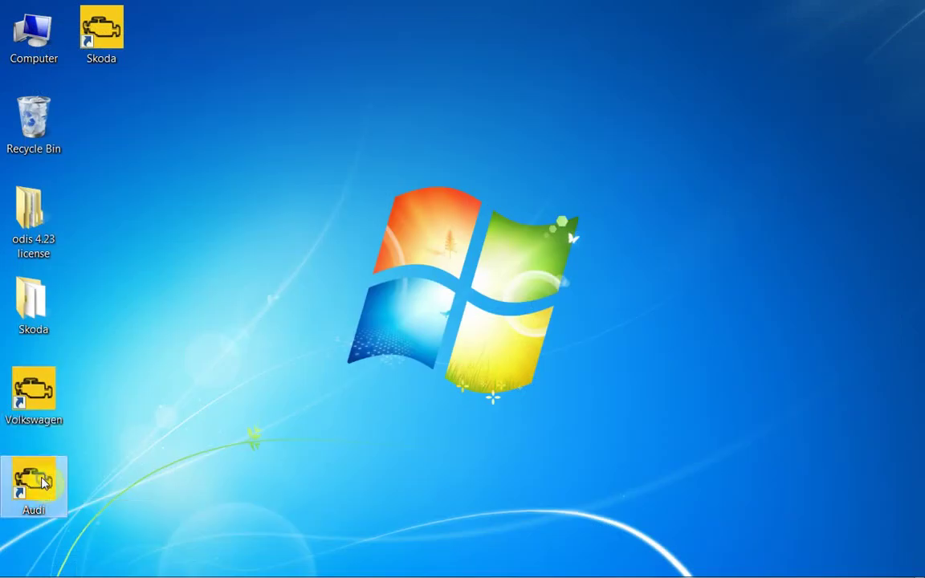
{"action": "left_click", "coordinate": [118, 201]}
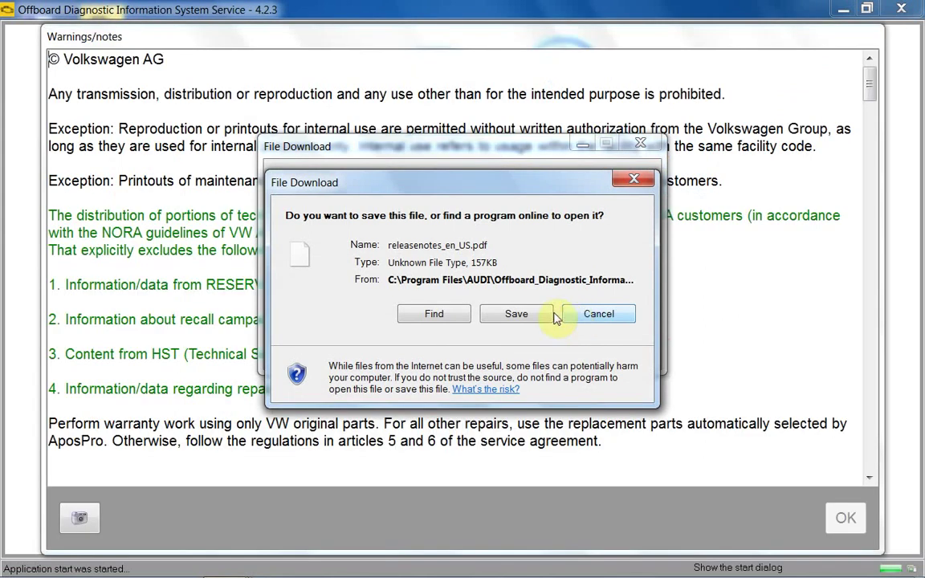
{"action": "left_click", "coordinate": [596, 314]}
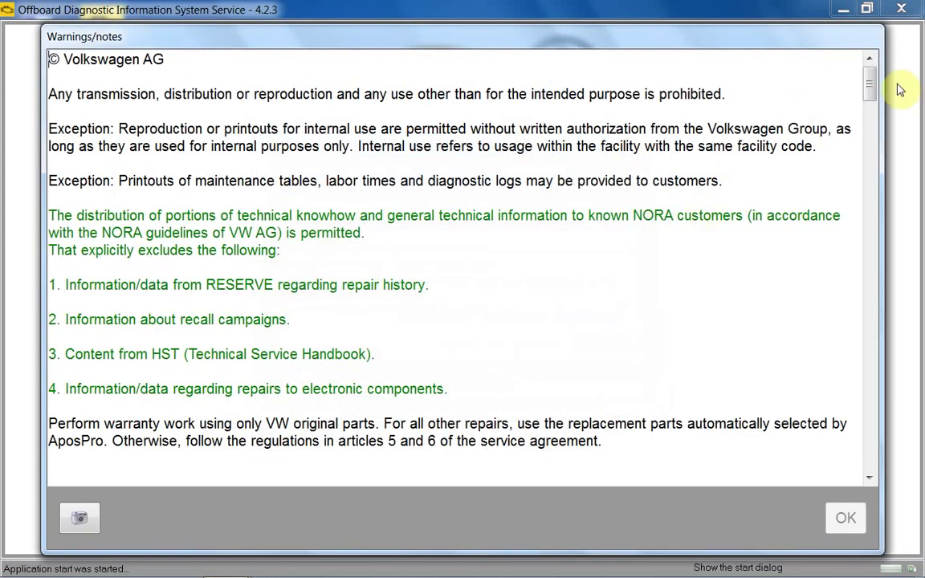
Accept the warnings and notes on the Audi start screen, then end ODIS Service
{"action": "left_click_drag", "start_coordinate": [873, 98], "coordinate": [853, 513]}
{"action": "left_click", "coordinate": [845, 513]}
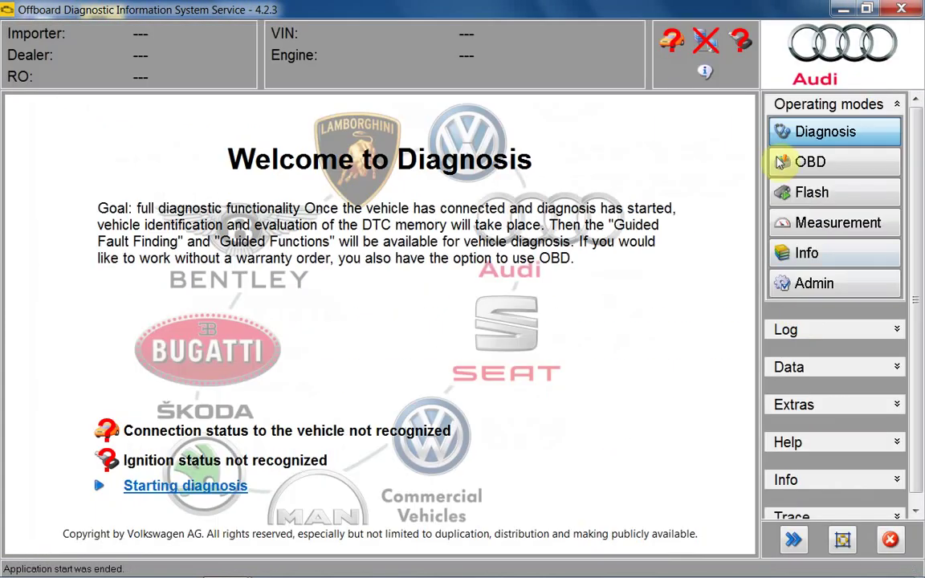
{"action": "left_click", "coordinate": [899, 9]}
{"action": "left_click", "coordinate": [641, 325]}
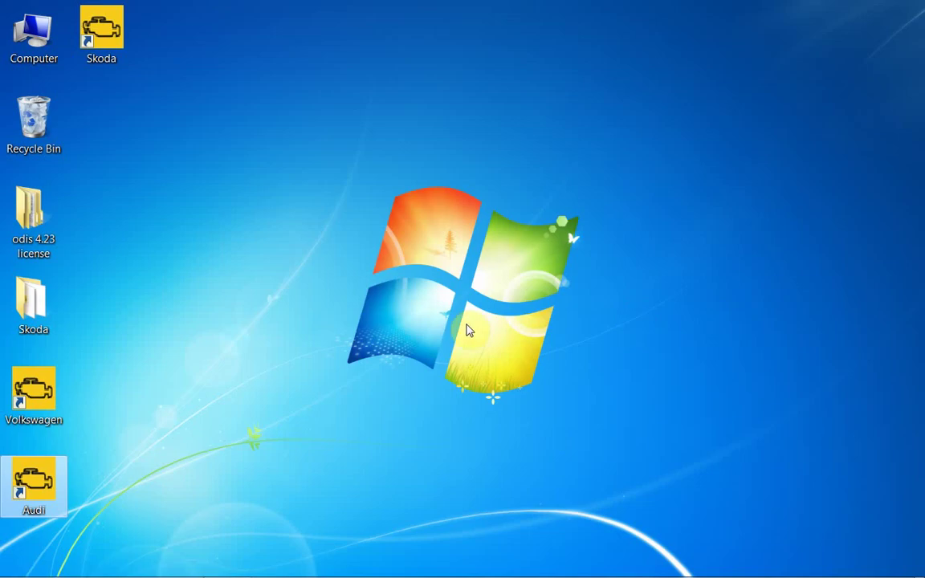
Run the Skoda shortcut as administrator, declining the release-notes download and dismissing the release notes
{"action": "right_click", "coordinate": [114, 31]}
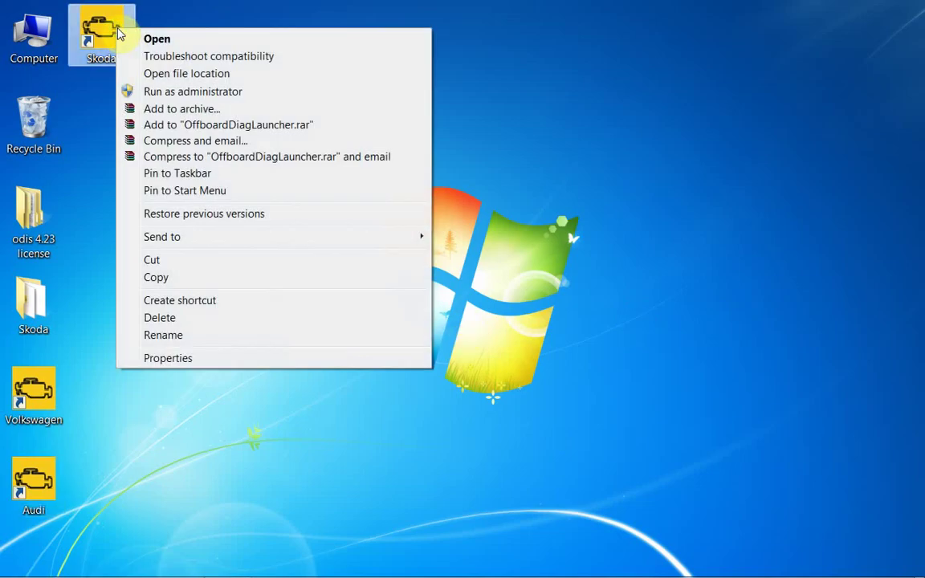
{"action": "left_click", "coordinate": [137, 91]}
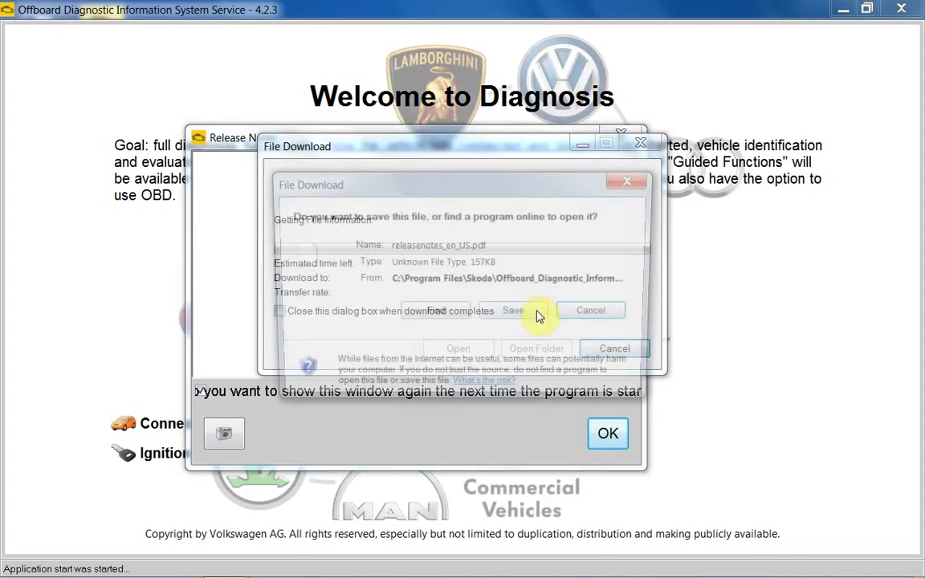
{"action": "left_click", "coordinate": [592, 313]}
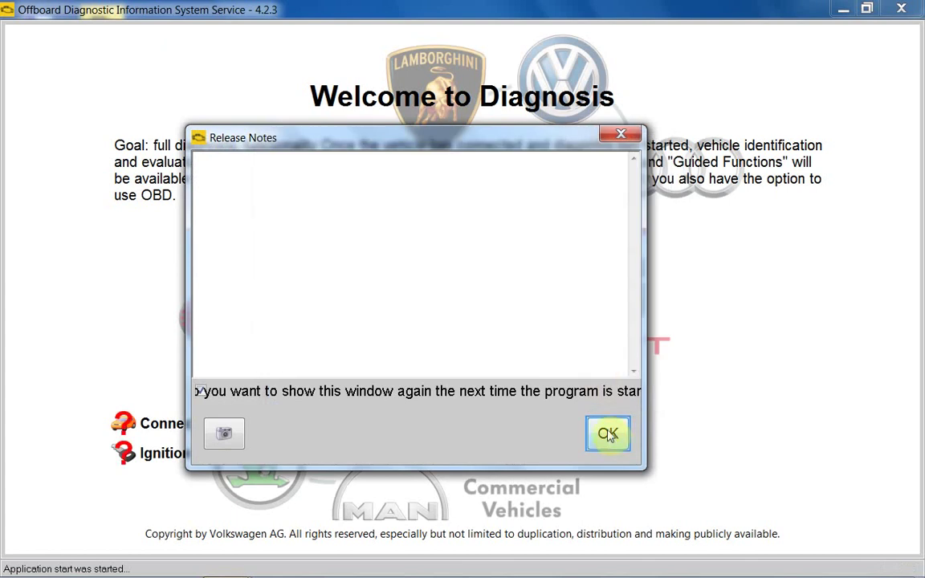
{"action": "left_click", "coordinate": [608, 434]}
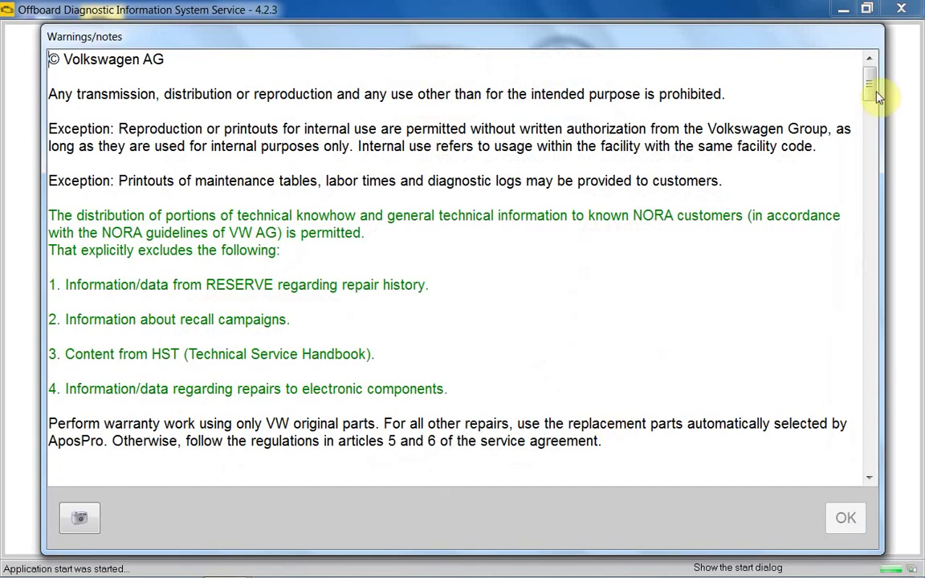
Accept the warnings and notes on the Škoda start screen, then end ODIS Service
{"action": "left_click_drag", "start_coordinate": [869, 80], "coordinate": [867, 490]}
{"action": "left_click", "coordinate": [844, 517]}
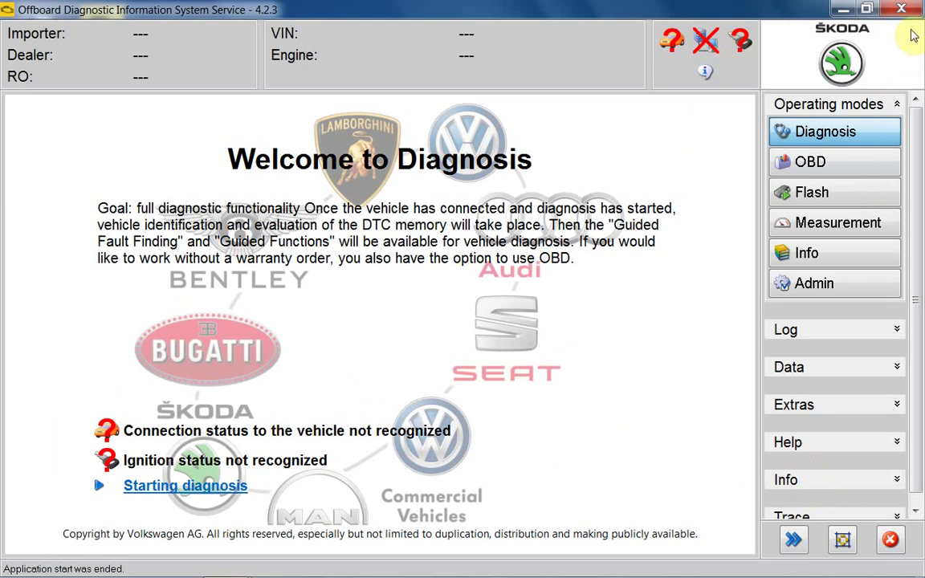
{"action": "left_click", "coordinate": [901, 8]}
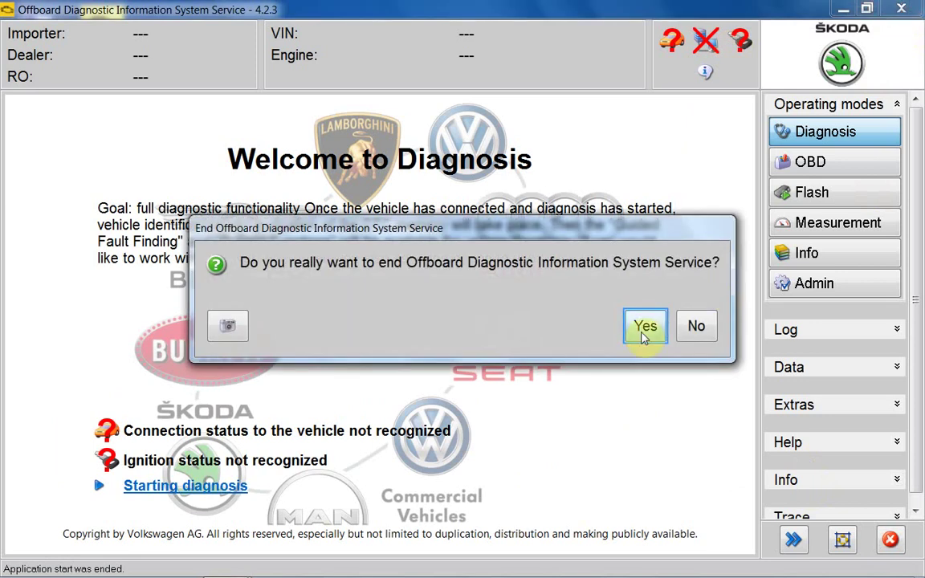
{"action": "left_click", "coordinate": [644, 329]}
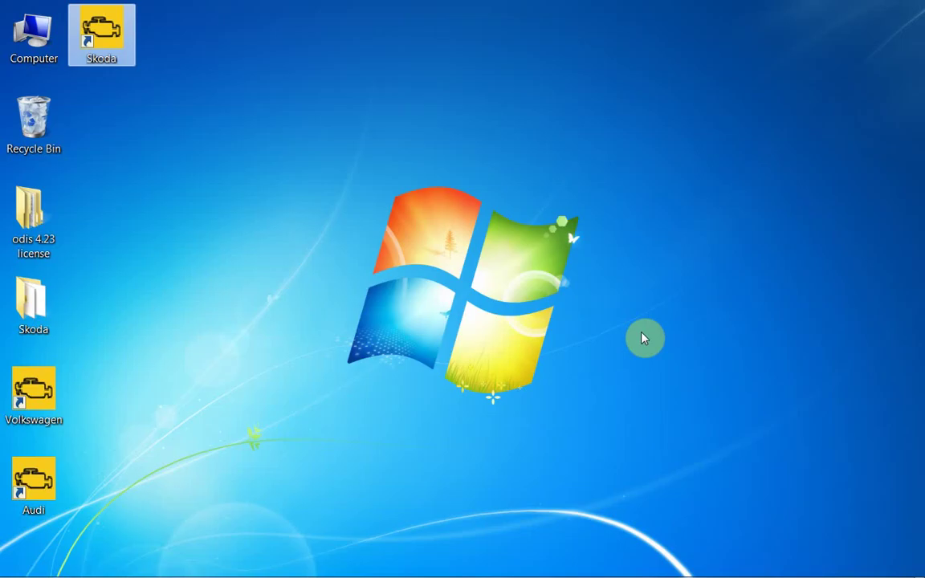